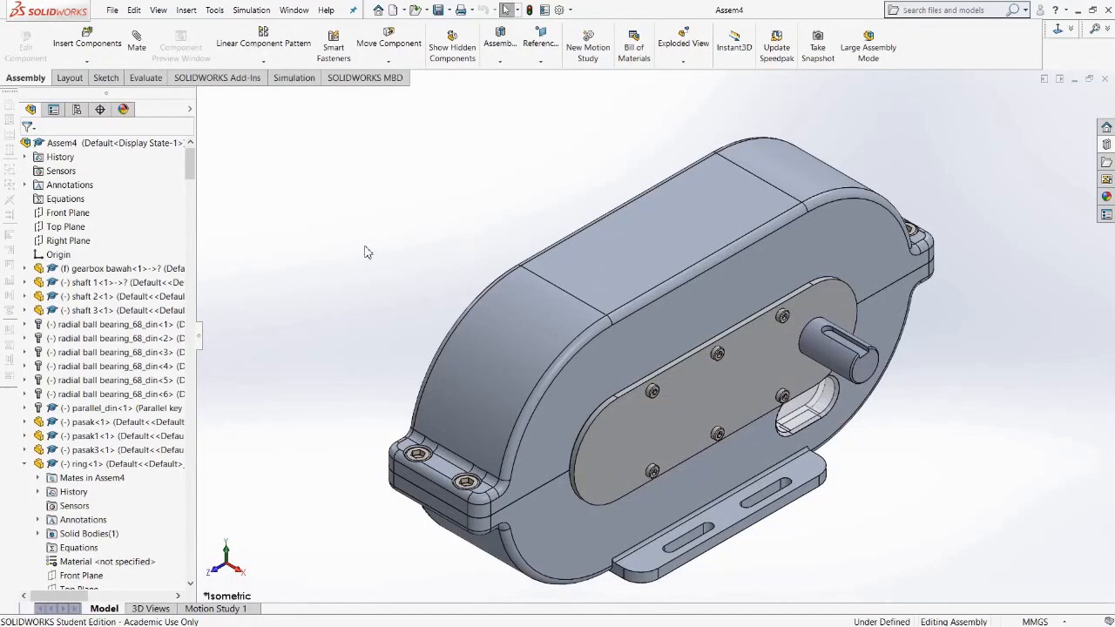
# In Motion Study 1, start a motor and select the output shaft's cylindrical face as its component and direction.
pyautogui.click(218, 608)
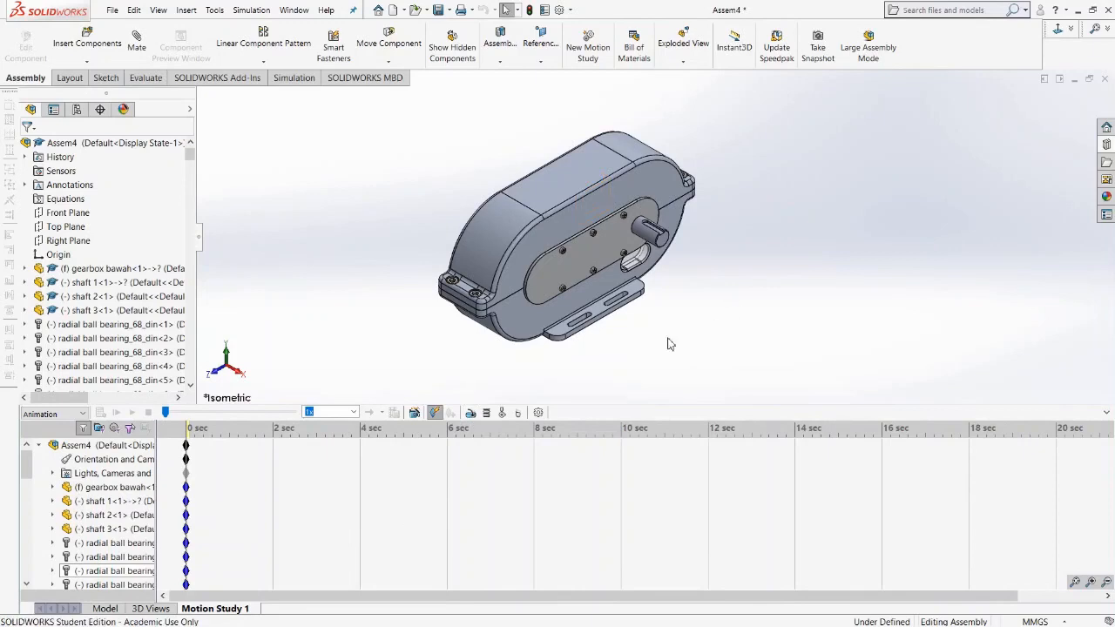
pyautogui.click(471, 415)
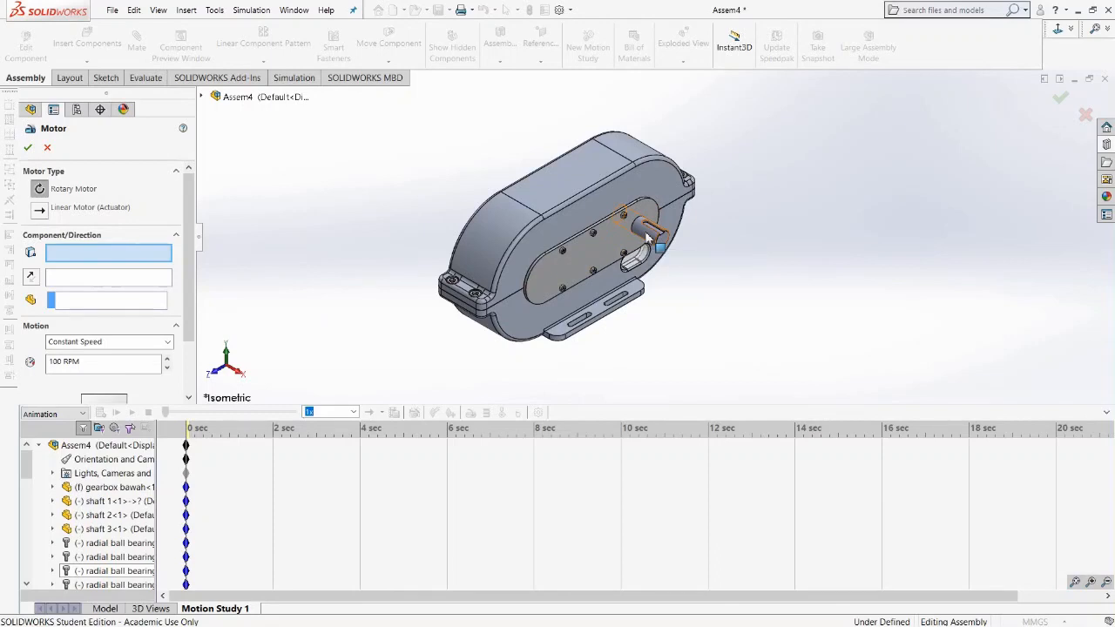
pyautogui.moveTo(652, 236); pyautogui.dragTo(520, 249, button='middle')
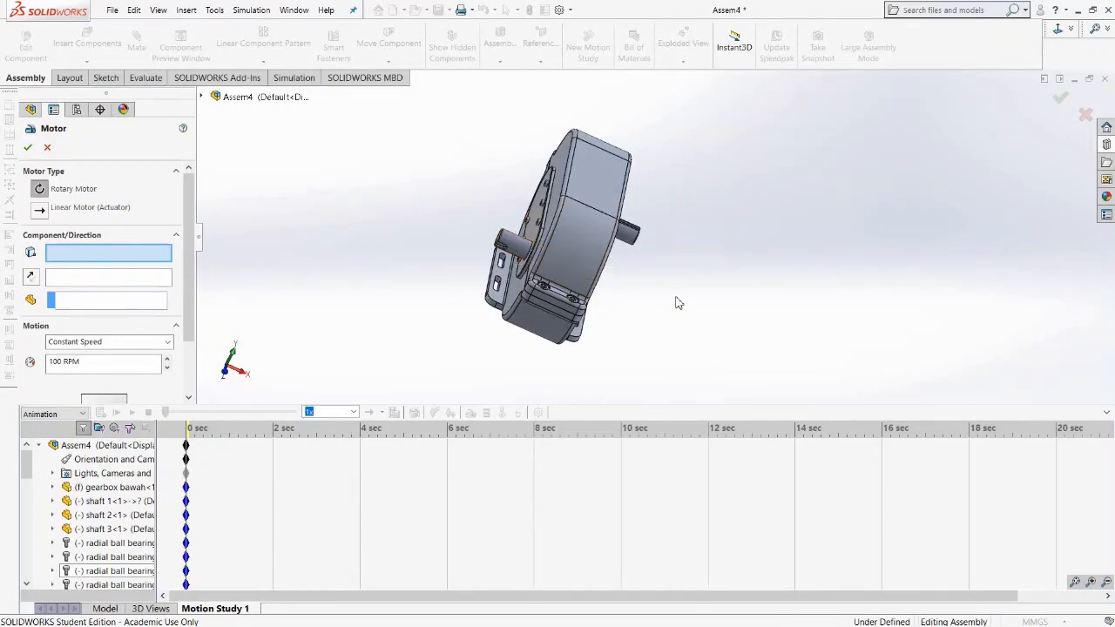
pyautogui.moveTo(662, 278); pyautogui.dragTo(737, 286, button='middle')
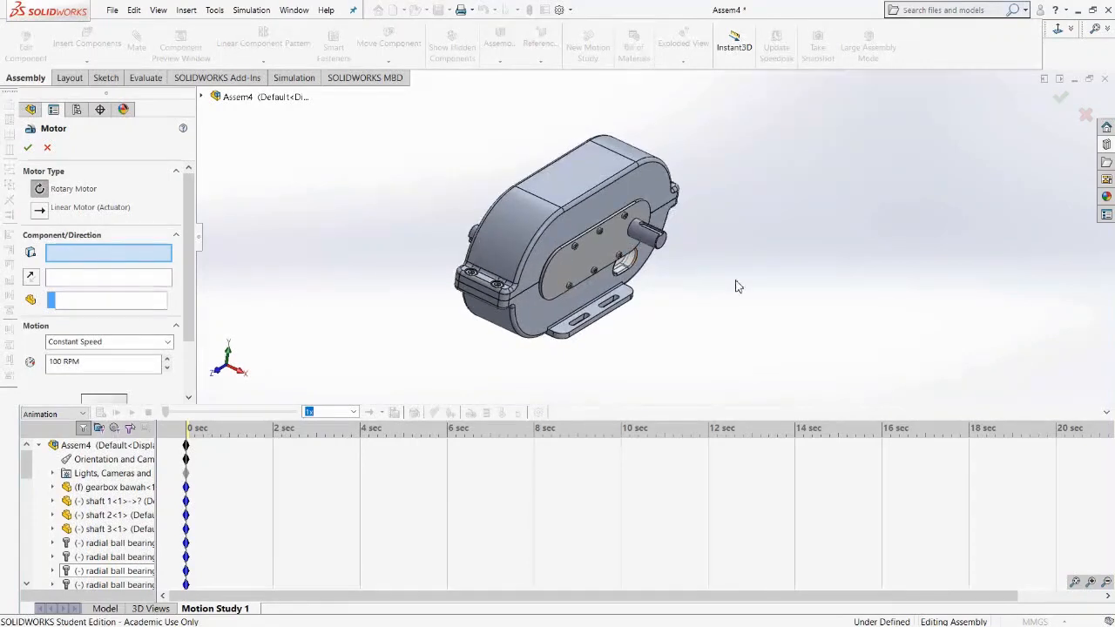
pyautogui.click(644, 241)
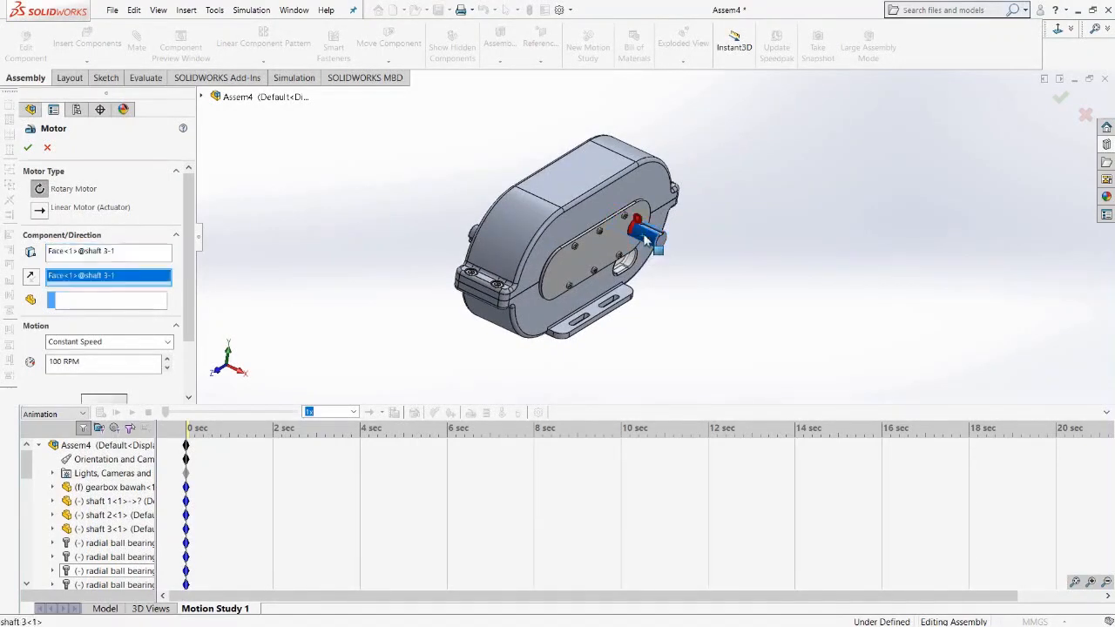
pyautogui.scroll(-5, 640, 241)
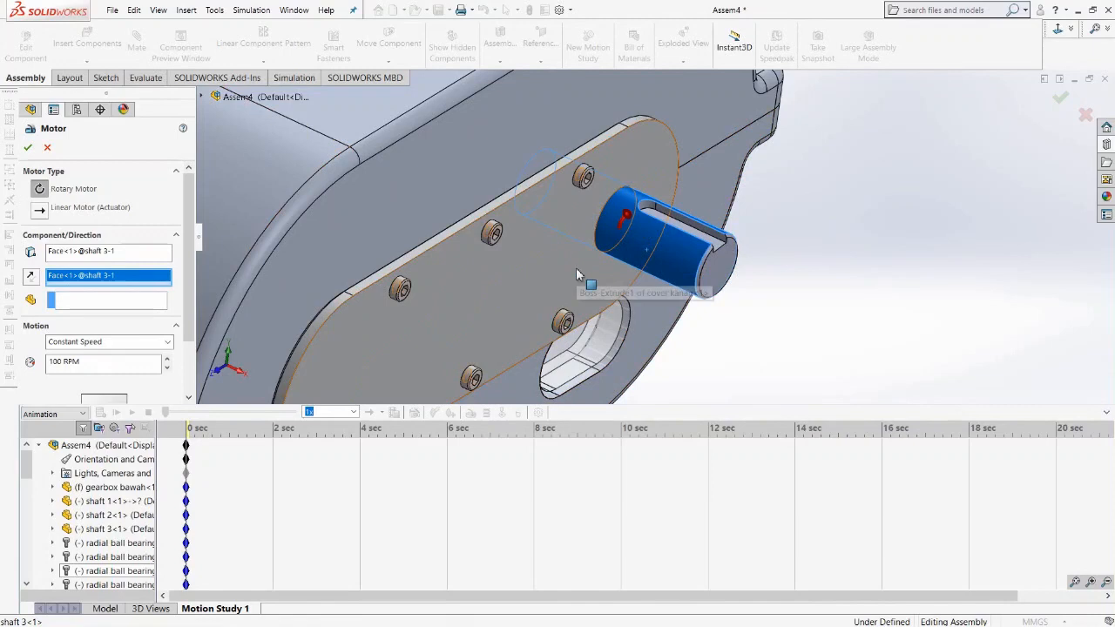
# Set the rotary motor to a constant speed of 5 RPM and accept the motor.
pyautogui.click(33, 278)
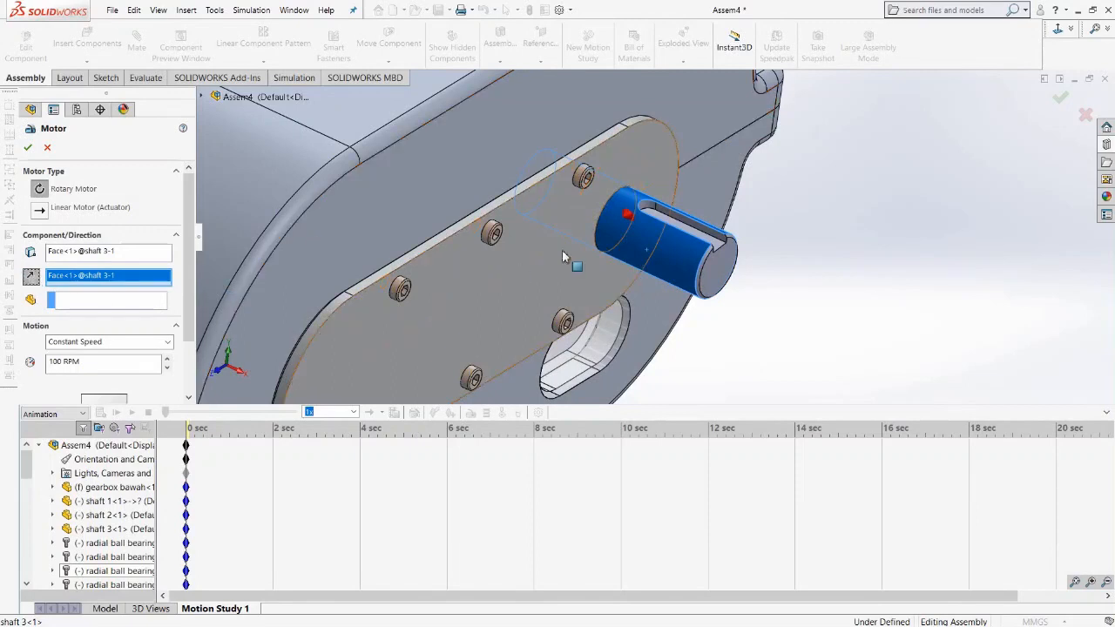
pyautogui.click(33, 278)
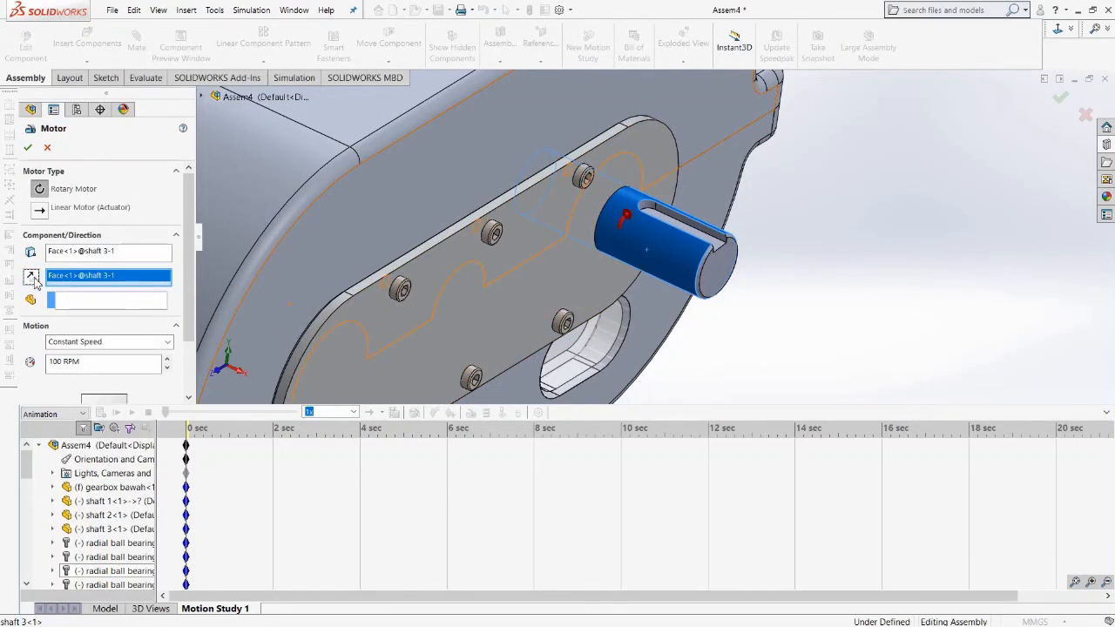
pyautogui.scroll(-2, 135, 357)
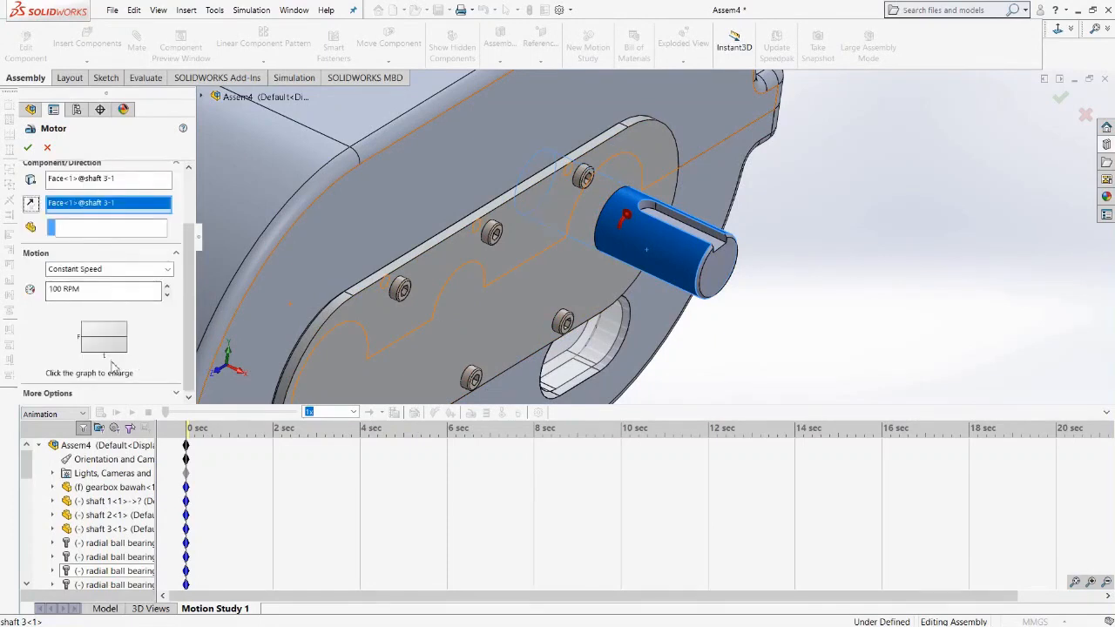
pyautogui.click(61, 291)
pyautogui.doubleClick(61, 291)
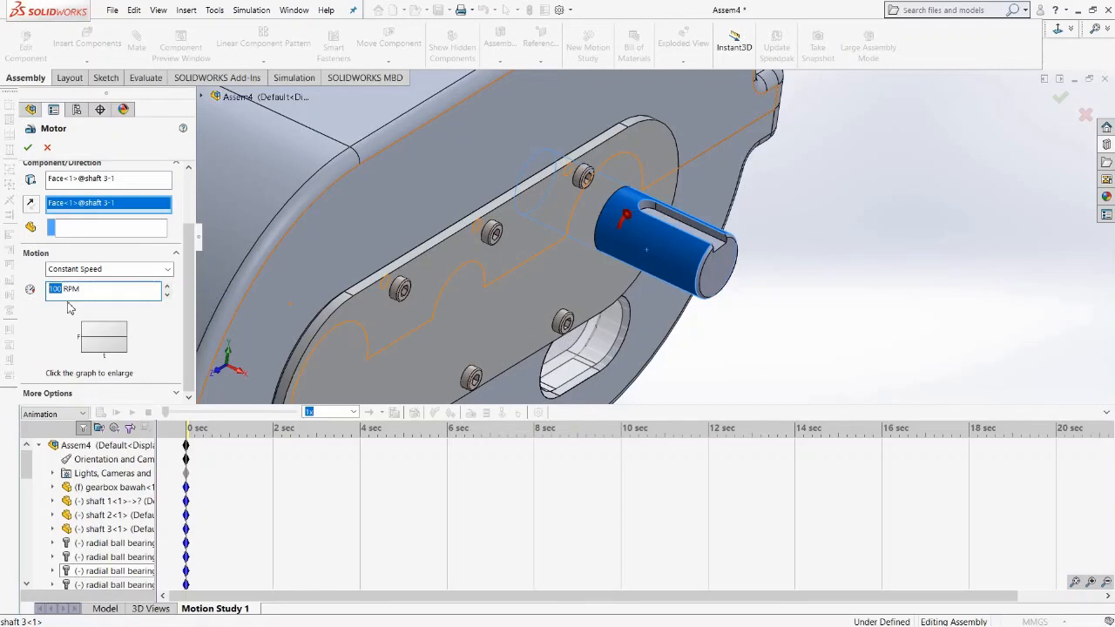
pyautogui.write('5')
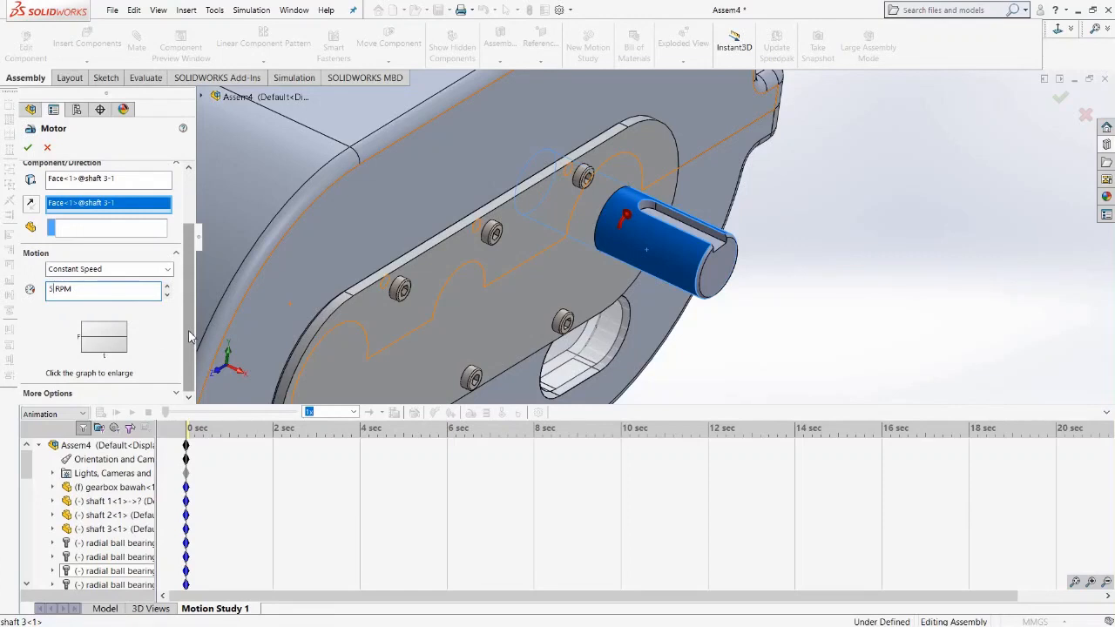
pyautogui.moveTo(190, 337); pyautogui.dragTo(199, 256)
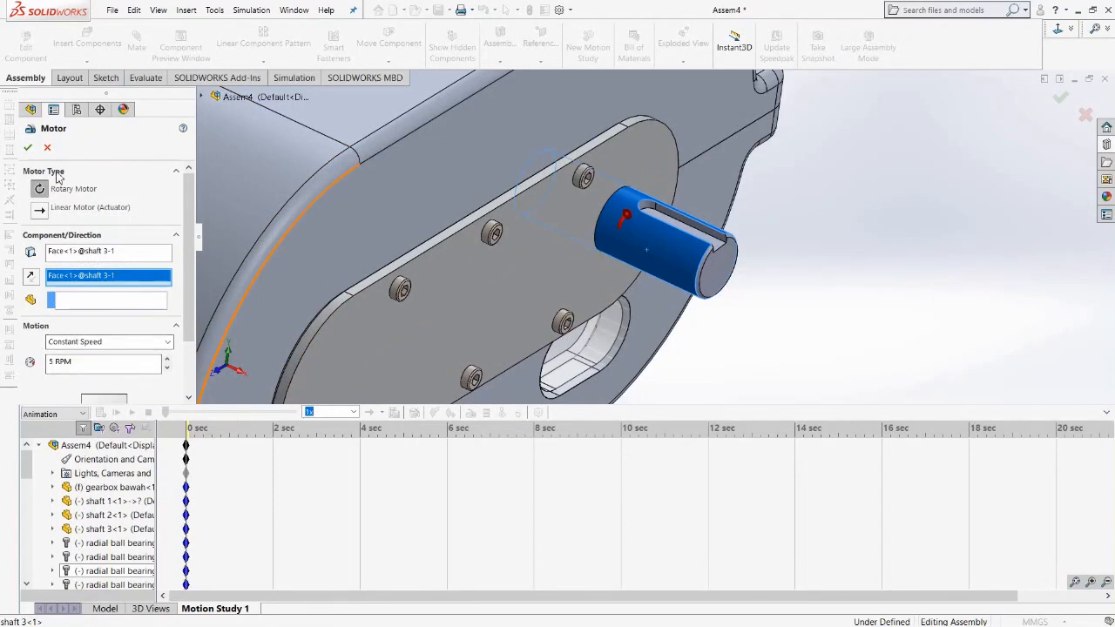
pyautogui.click(28, 147)
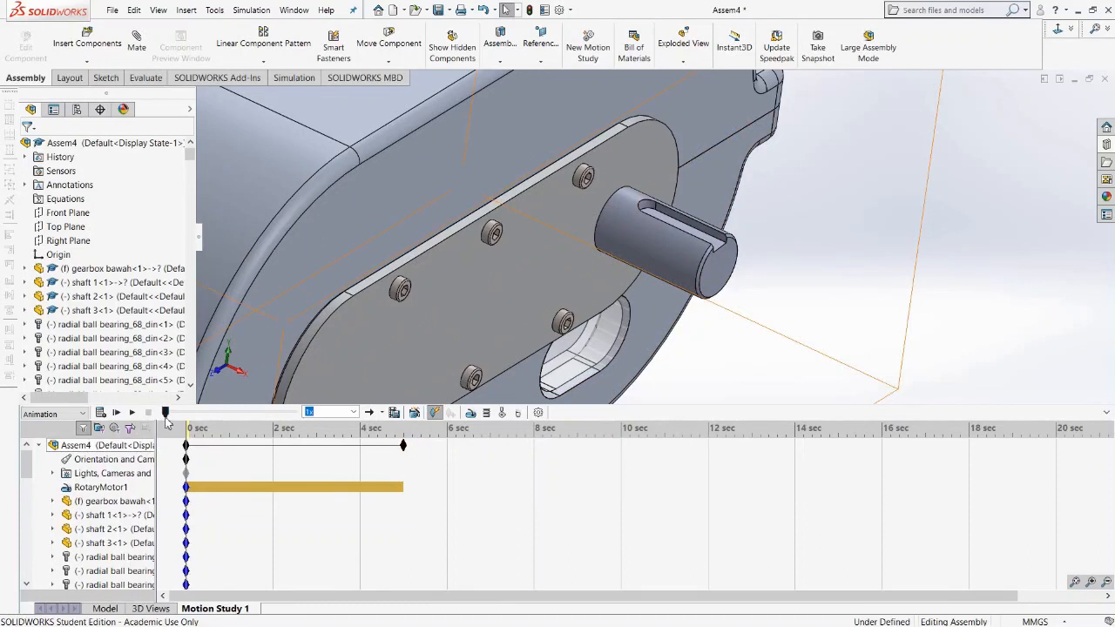
# Calculate the motion study and play the animation, orbiting around the gearbox and returning to isometric view.
pyautogui.click(101, 413)
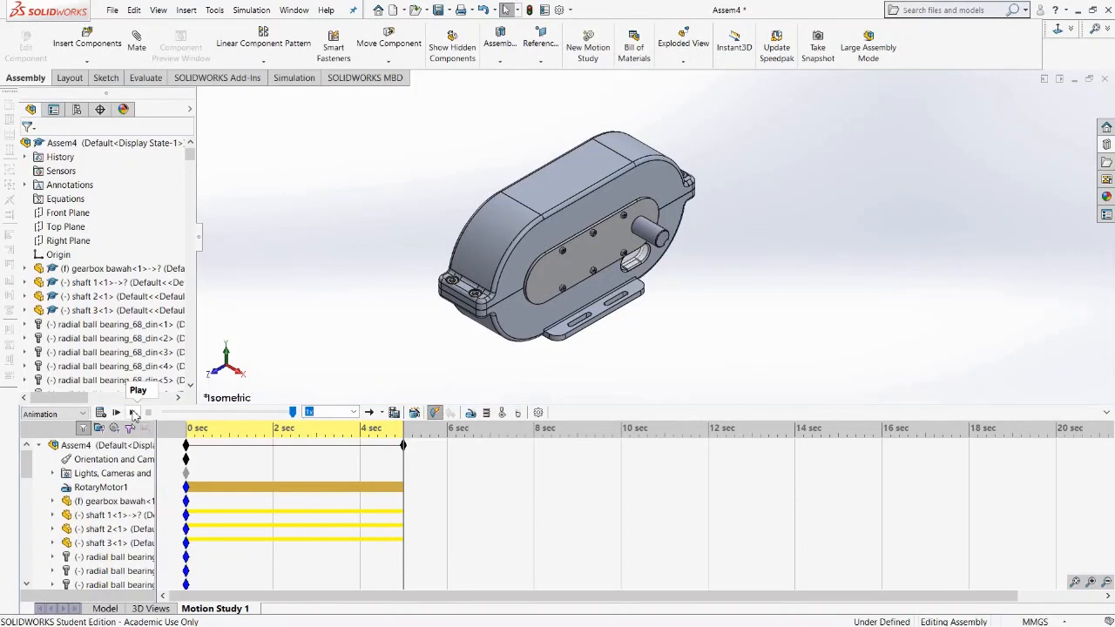
pyautogui.click(133, 413)
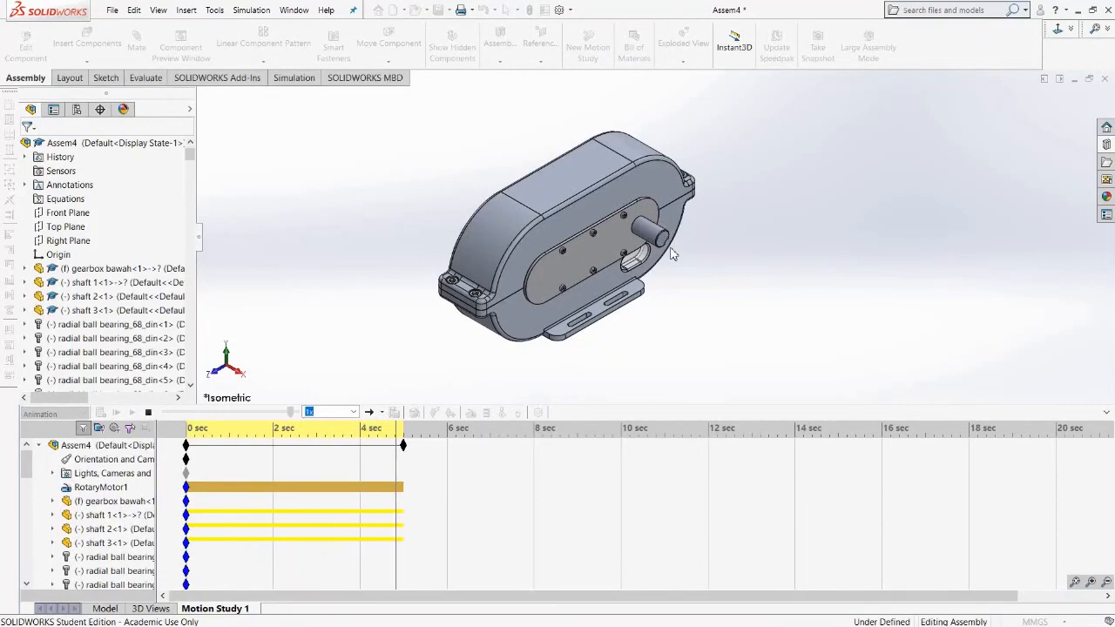
pyautogui.moveTo(430, 334); pyautogui.dragTo(501, 318, button='middle')
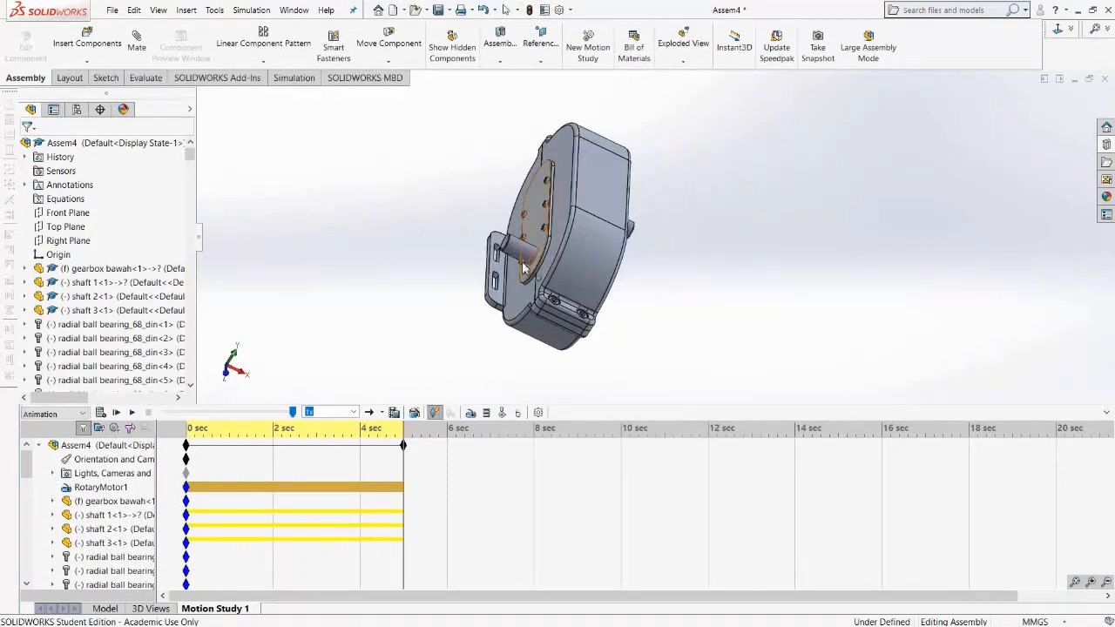
pyautogui.click(134, 413)
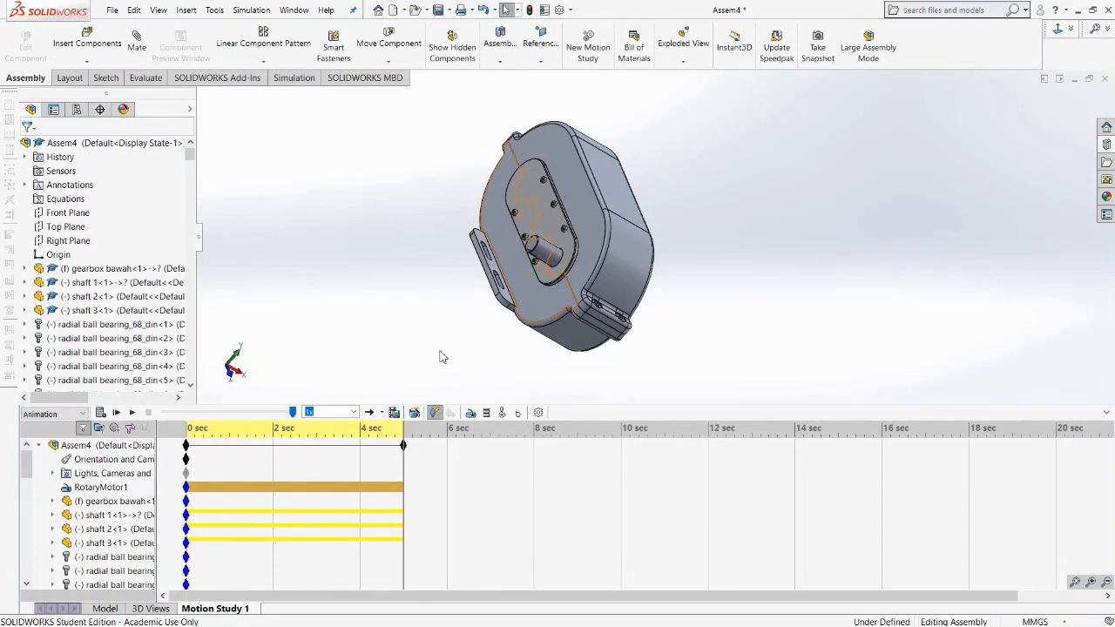
pyautogui.press('space')
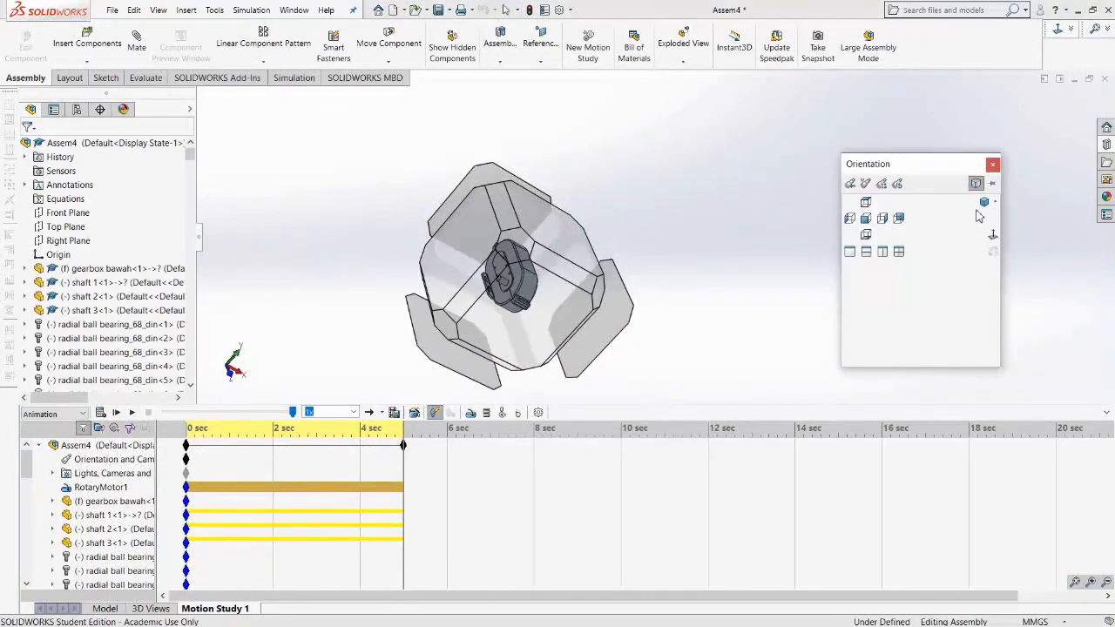
pyautogui.click(985, 206)
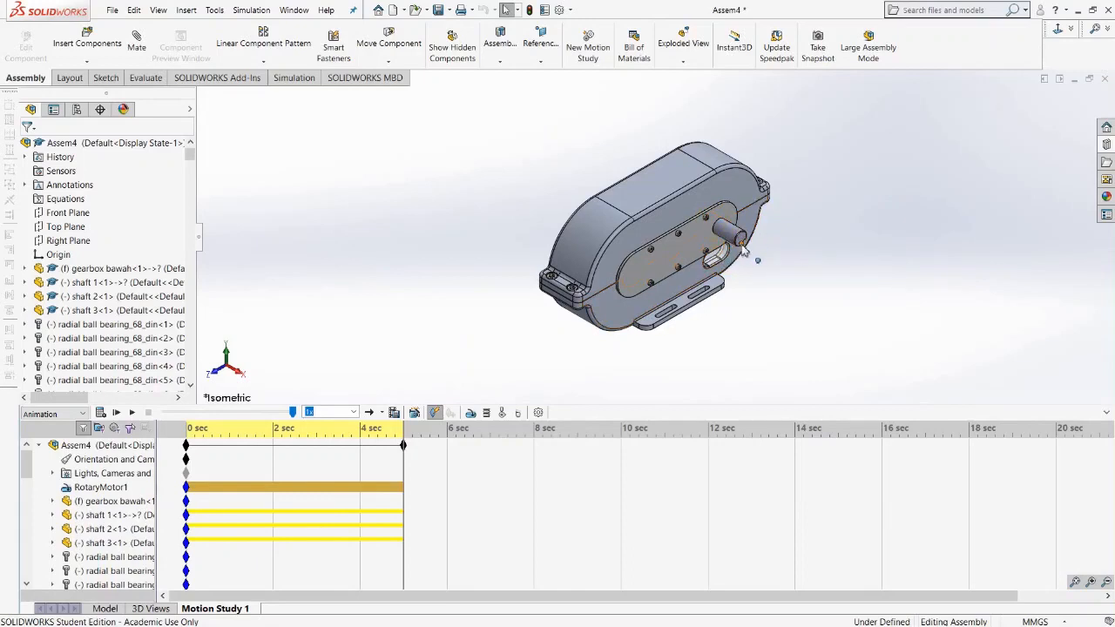
# Extend the motion study's end time to 12 seconds and recalculate the study.
pyautogui.click(415, 446)
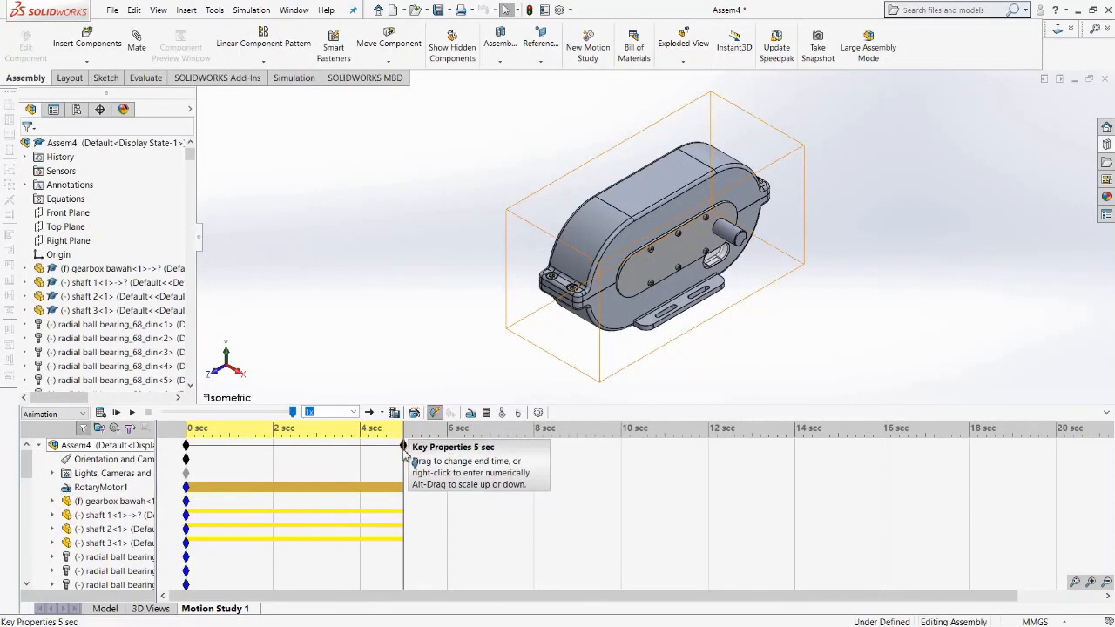
pyautogui.moveTo(406, 449); pyautogui.dragTo(709, 442)
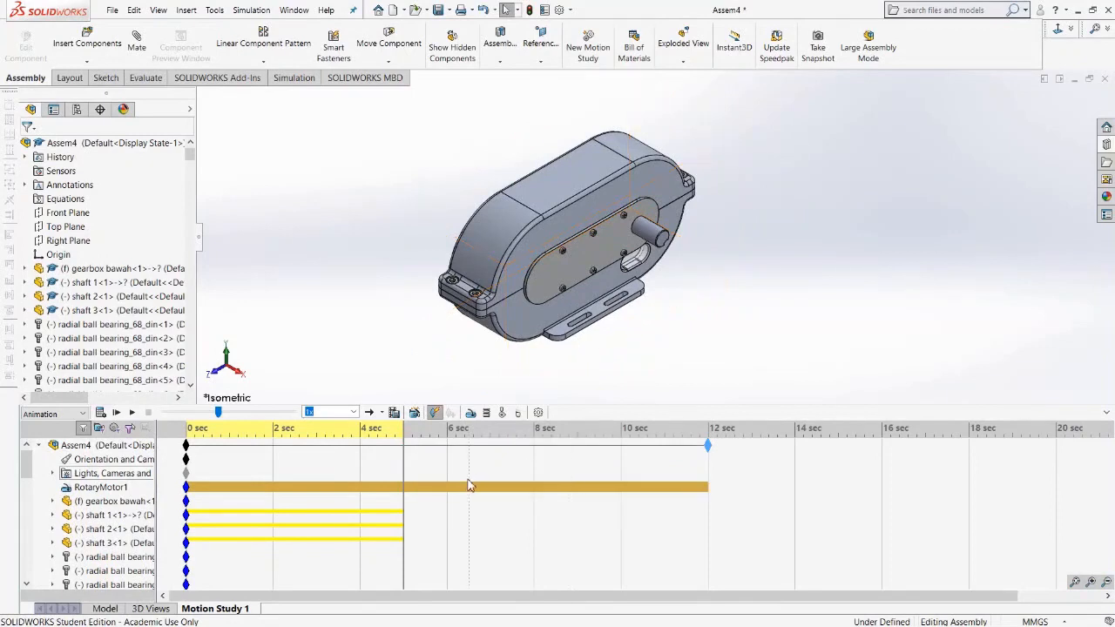
pyautogui.click(707, 445)
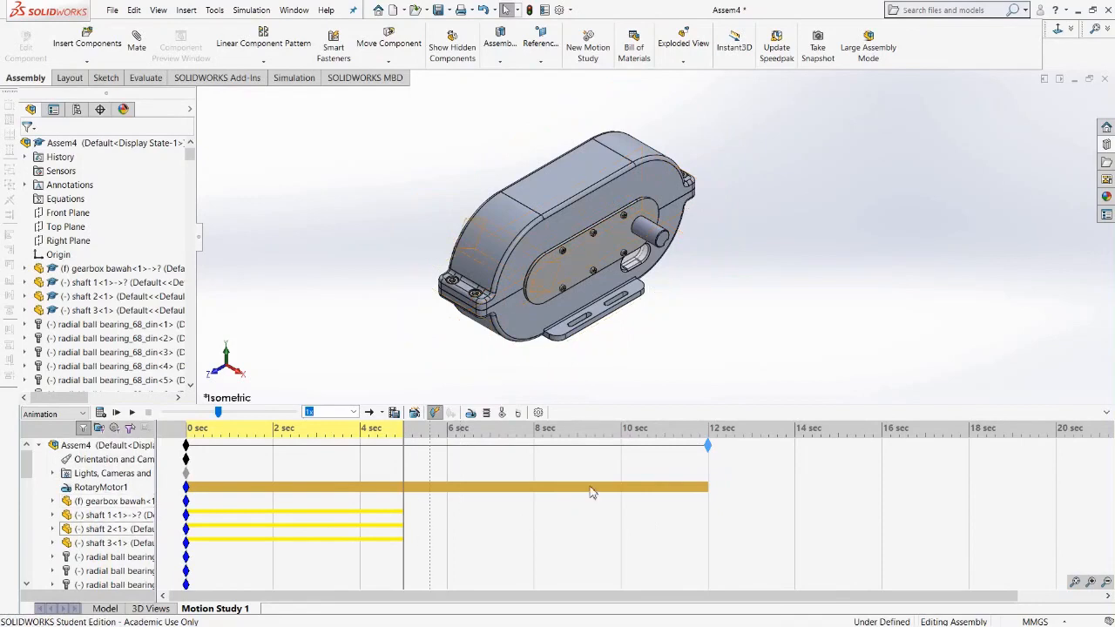
pyautogui.click(103, 414)
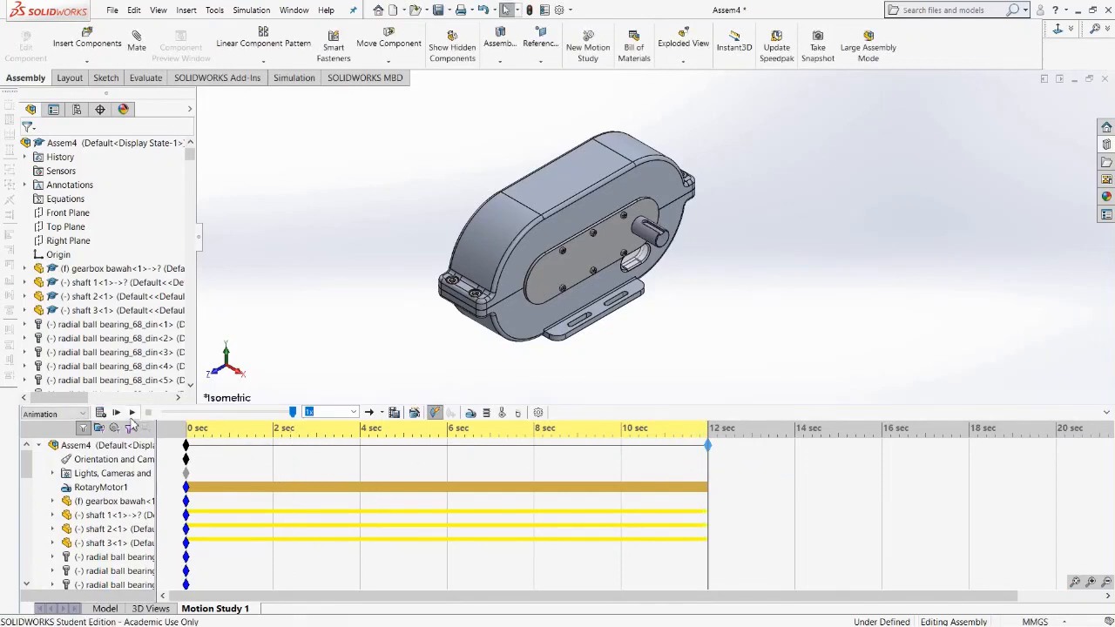
# Play the 12-second animation and watch it from different orientations.
pyautogui.click(132, 413)
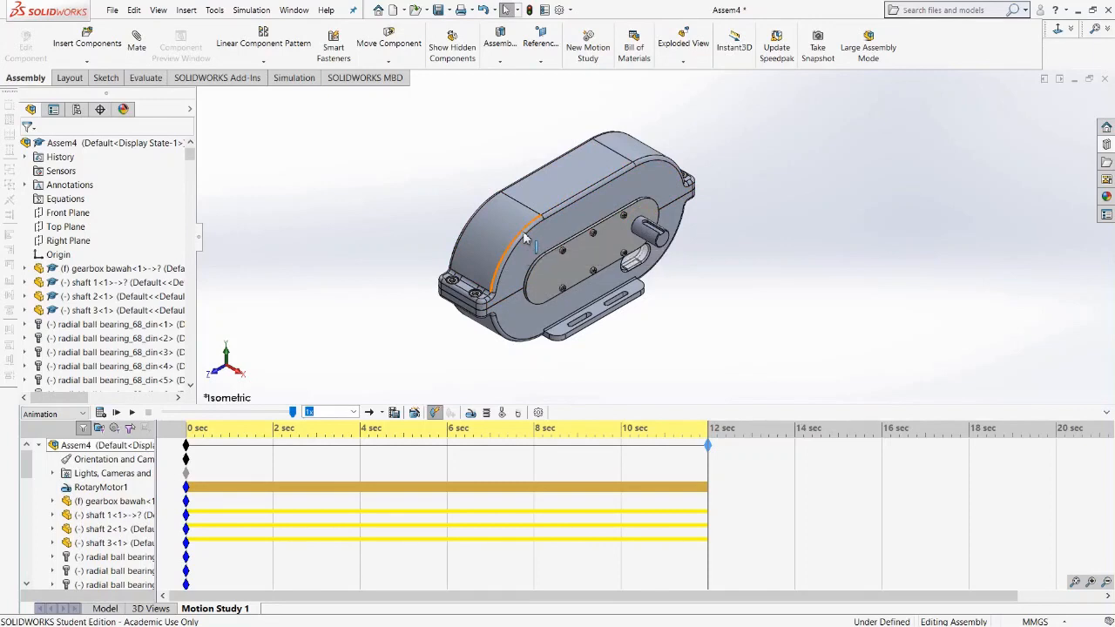
pyautogui.moveTo(450, 283); pyautogui.dragTo(530, 305, button='middle')
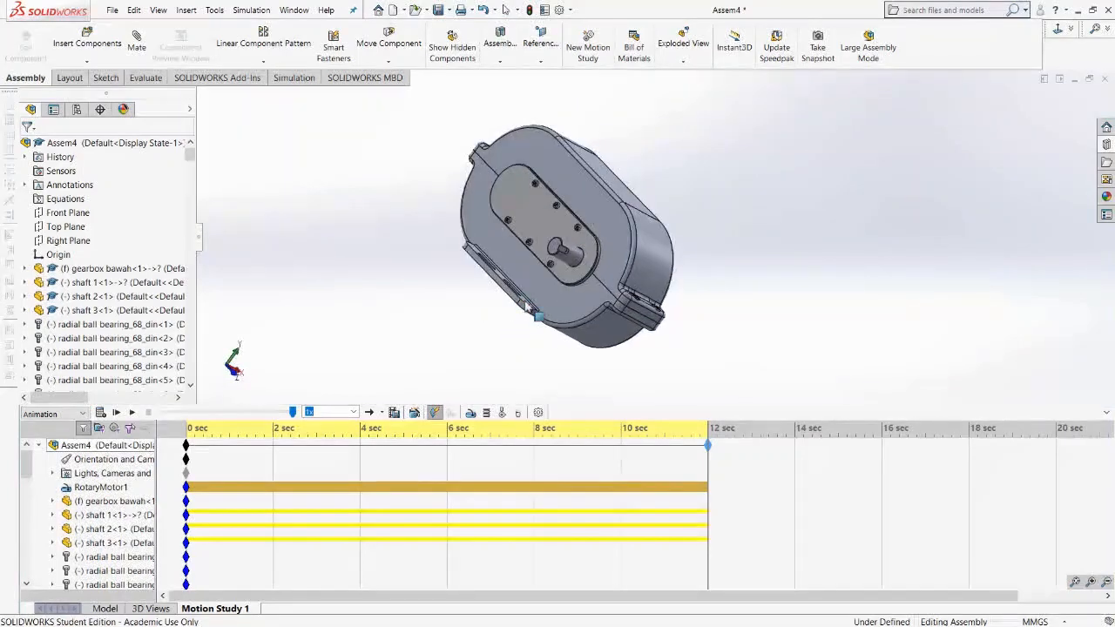
pyautogui.click(133, 413)
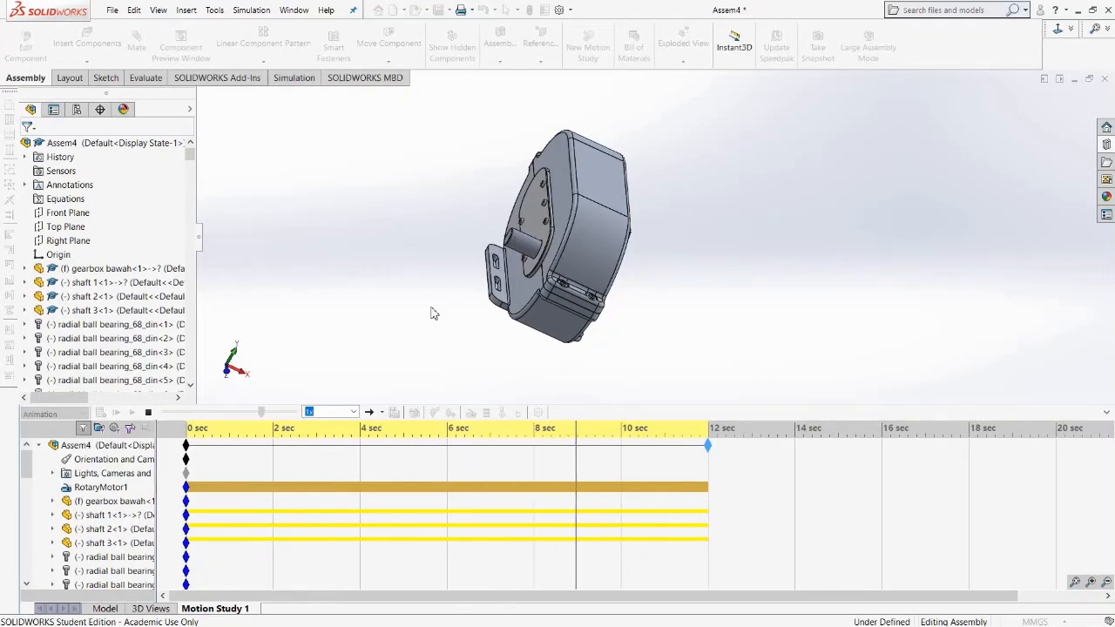
pyautogui.press('space')
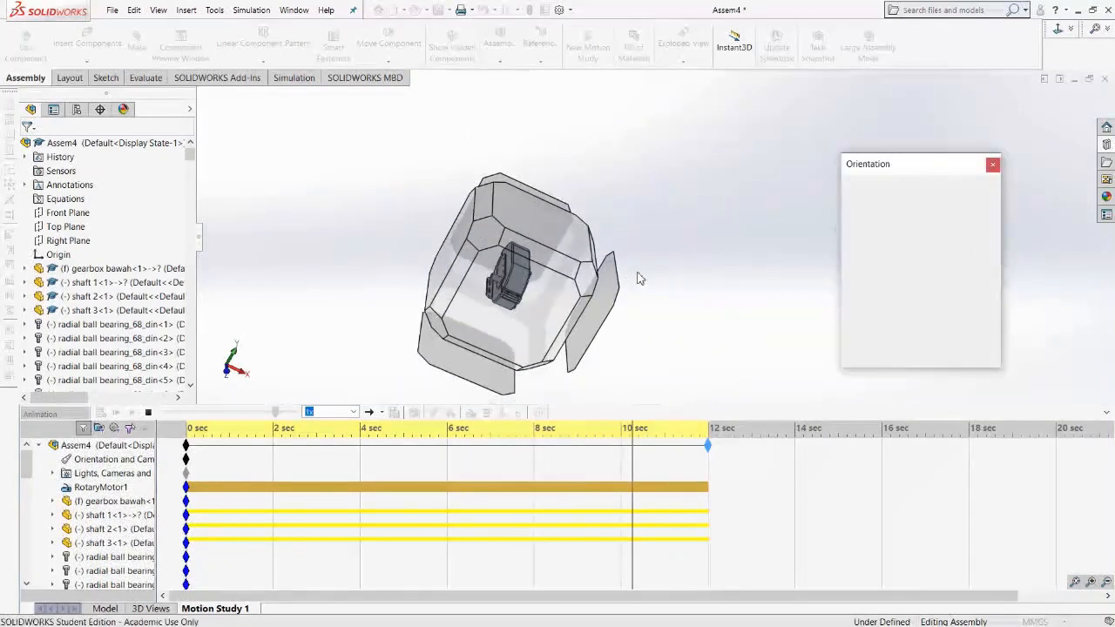
pyautogui.click(984, 203)
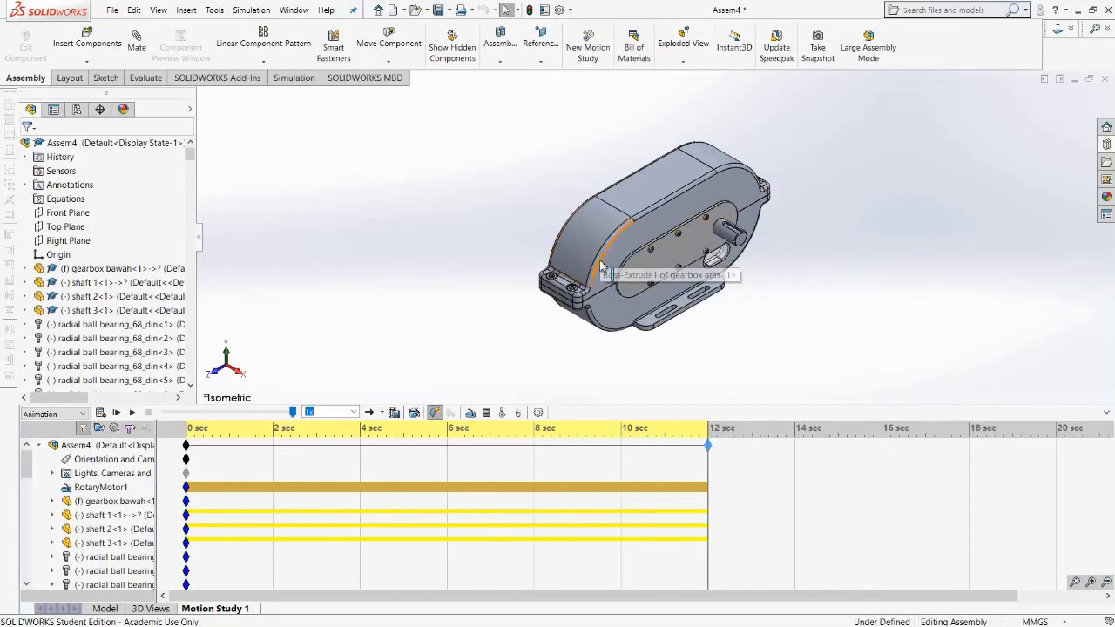
# Select the top gearbox cover and expand its entry in the motion study tree.
pyautogui.click(596, 241)
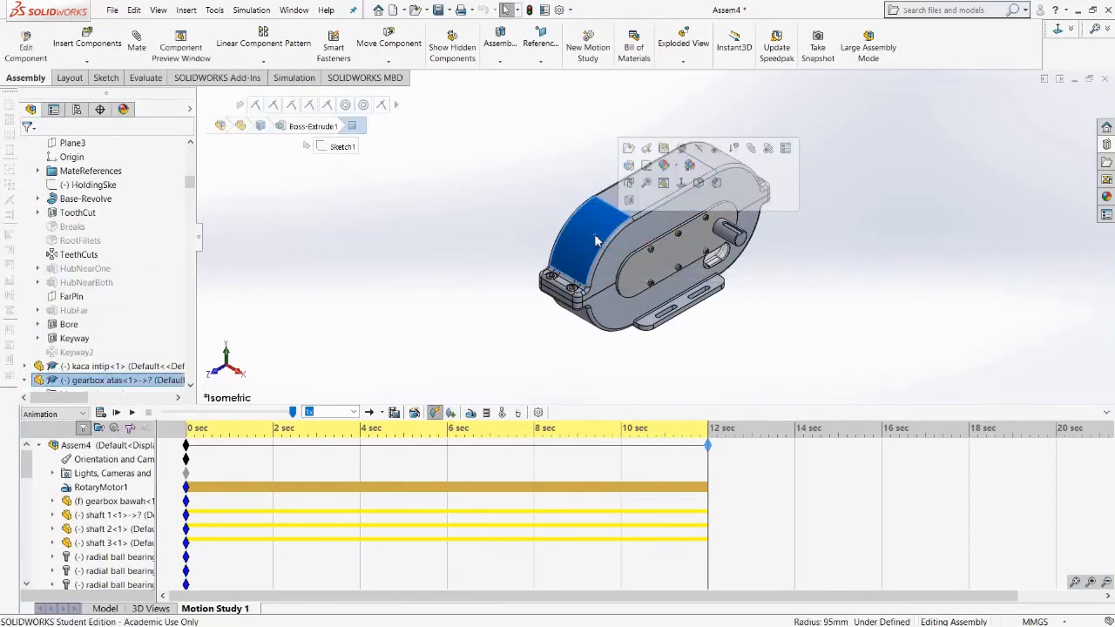
pyautogui.click(467, 276)
pyautogui.click(585, 252)
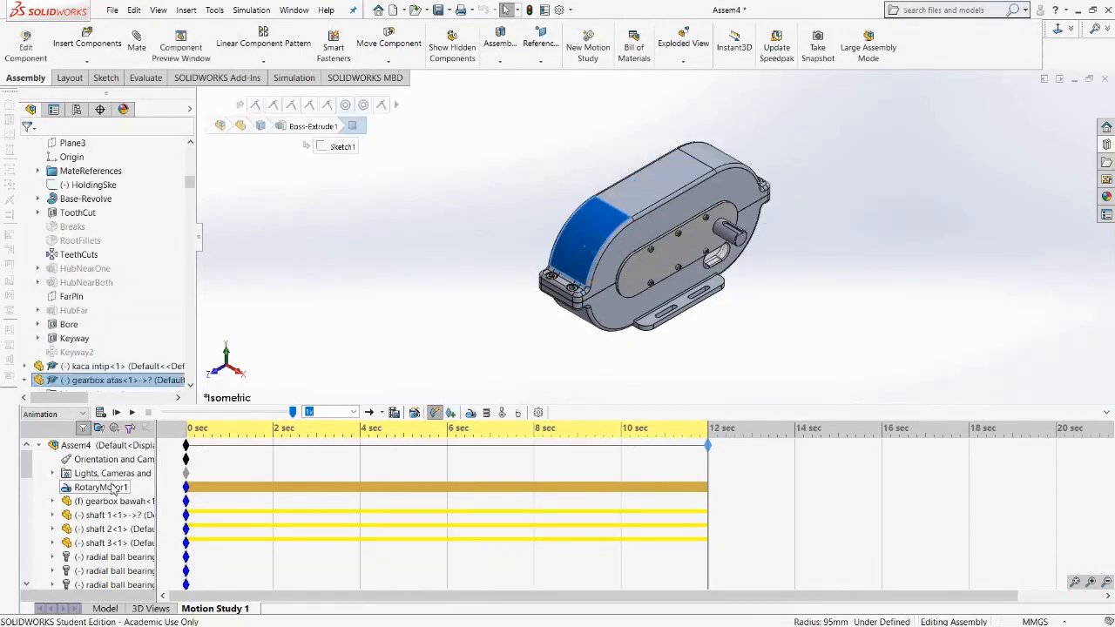
pyautogui.scroll(-2, 111, 498)
pyautogui.scroll(-5, 112, 498)
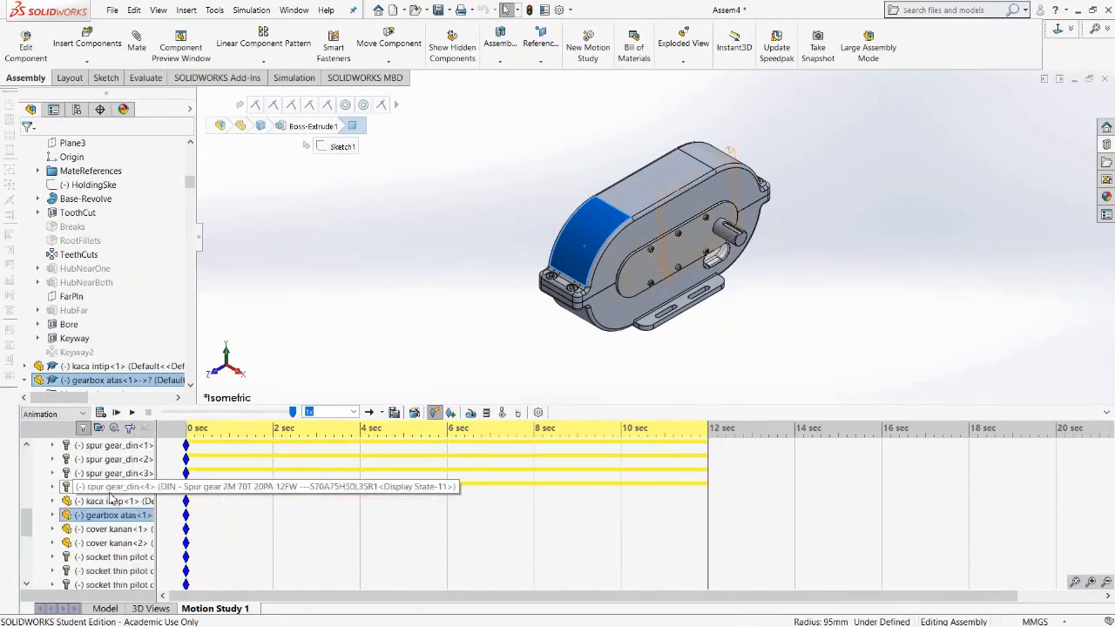
pyautogui.scroll(-1, 111, 499)
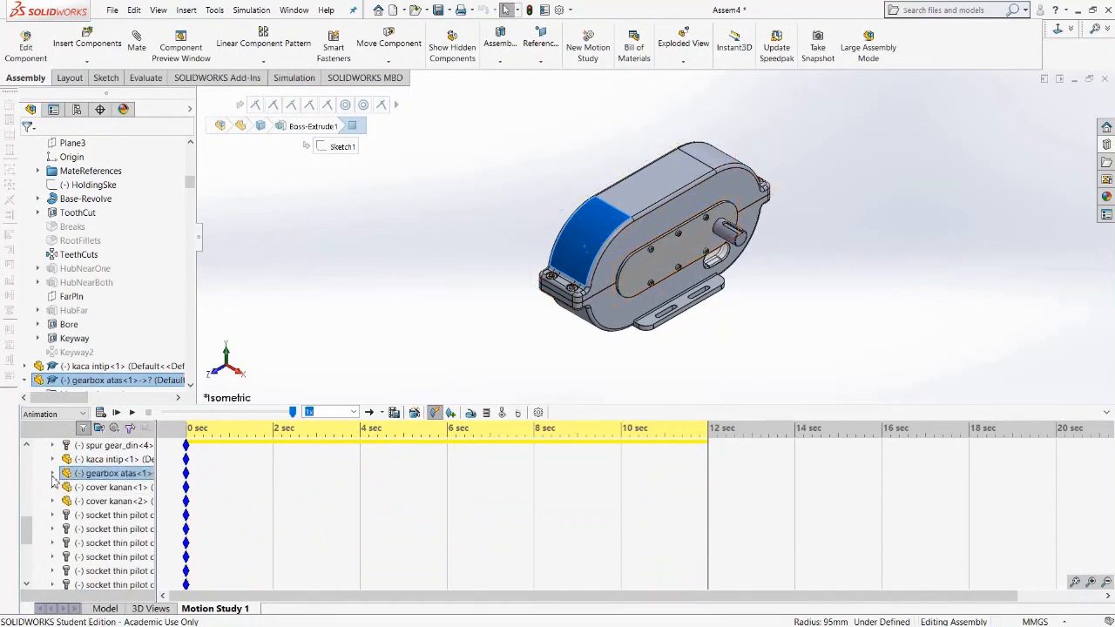
pyautogui.click(53, 474)
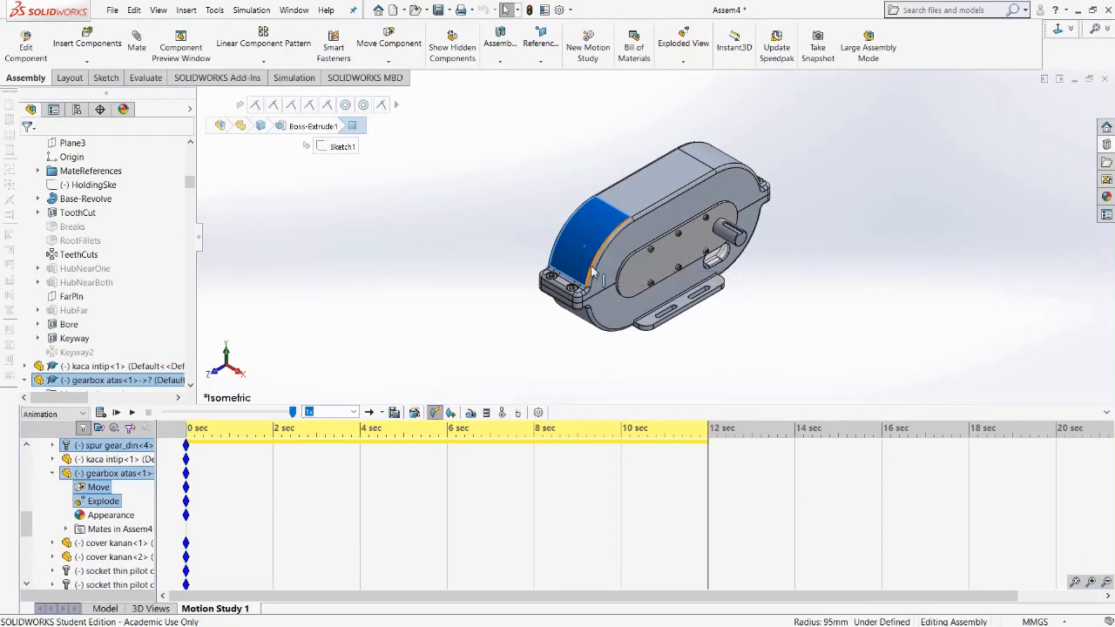
# Place a key on the top gearbox cover's Appearance row at 1 second.
pyautogui.click(274, 434)
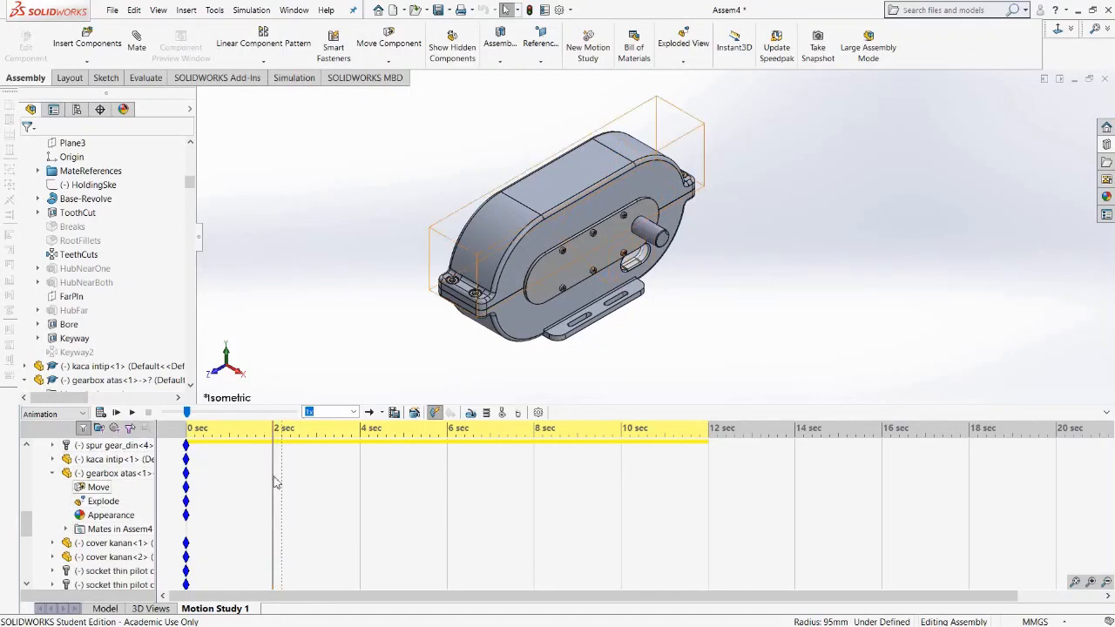
pyautogui.click(230, 439)
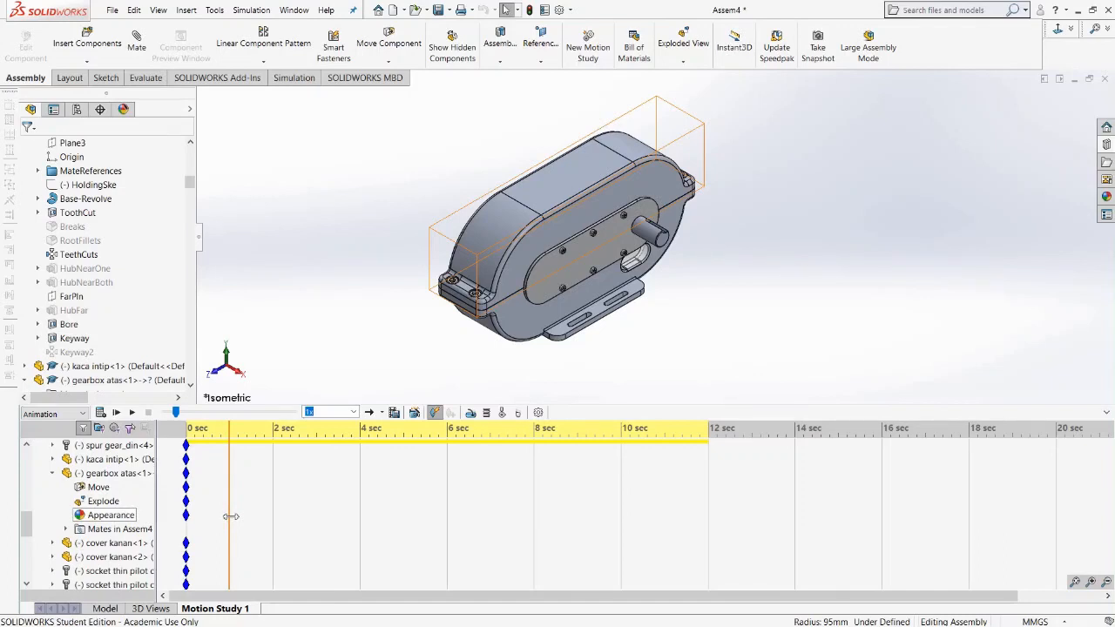
pyautogui.rightClick(230, 516)
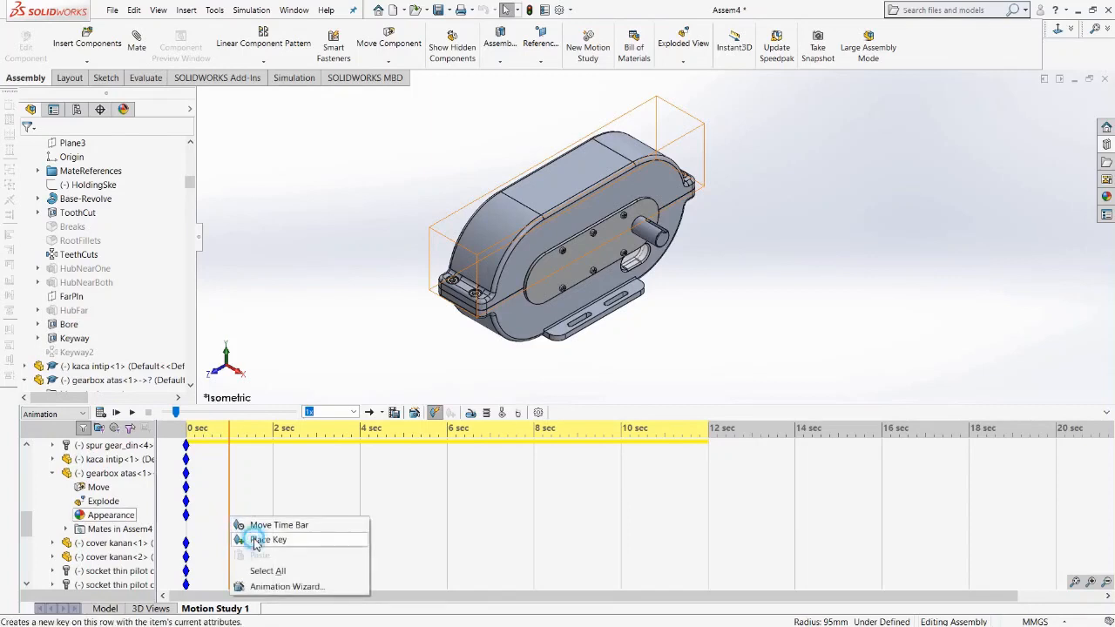
pyautogui.click(257, 544)
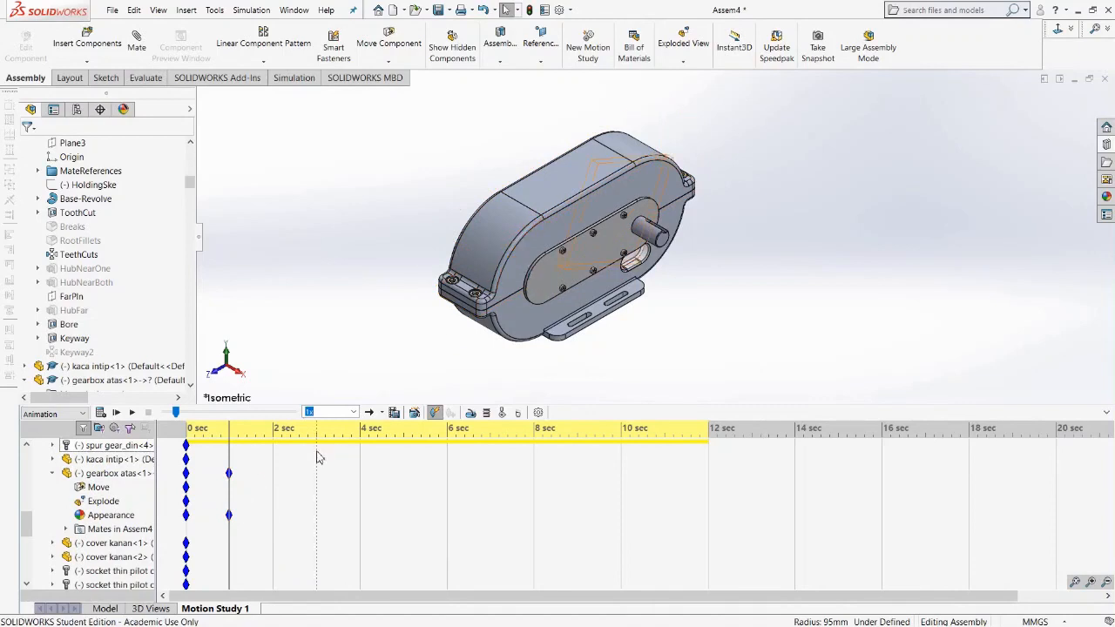
# Move the time bar to about 1.4 seconds and hide the top gearbox cover there.
pyautogui.click(240, 438)
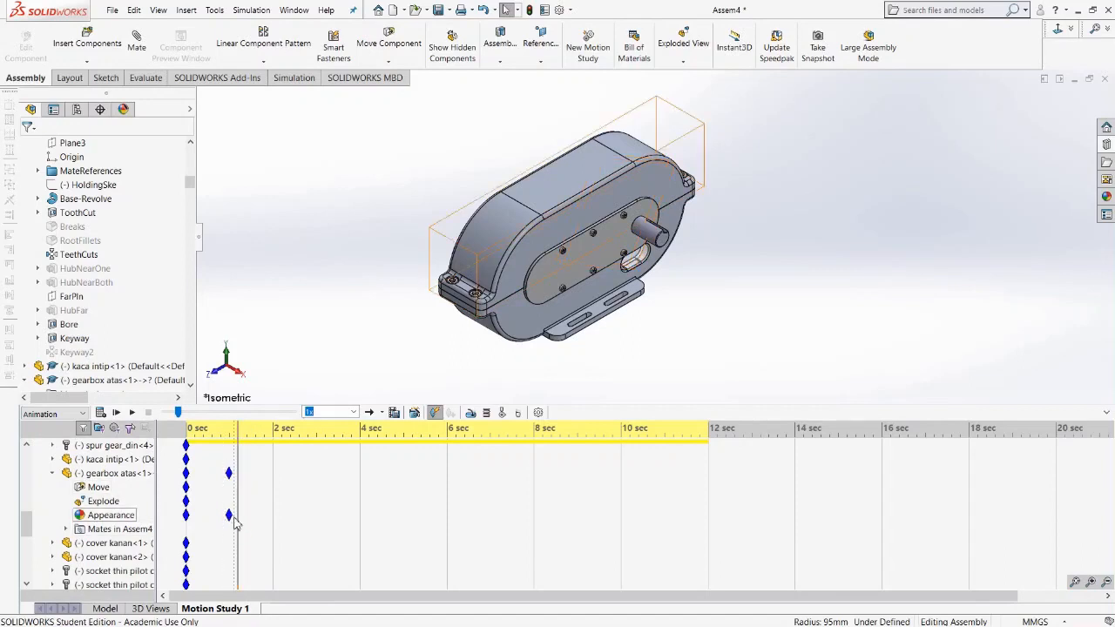
pyautogui.click(248, 438)
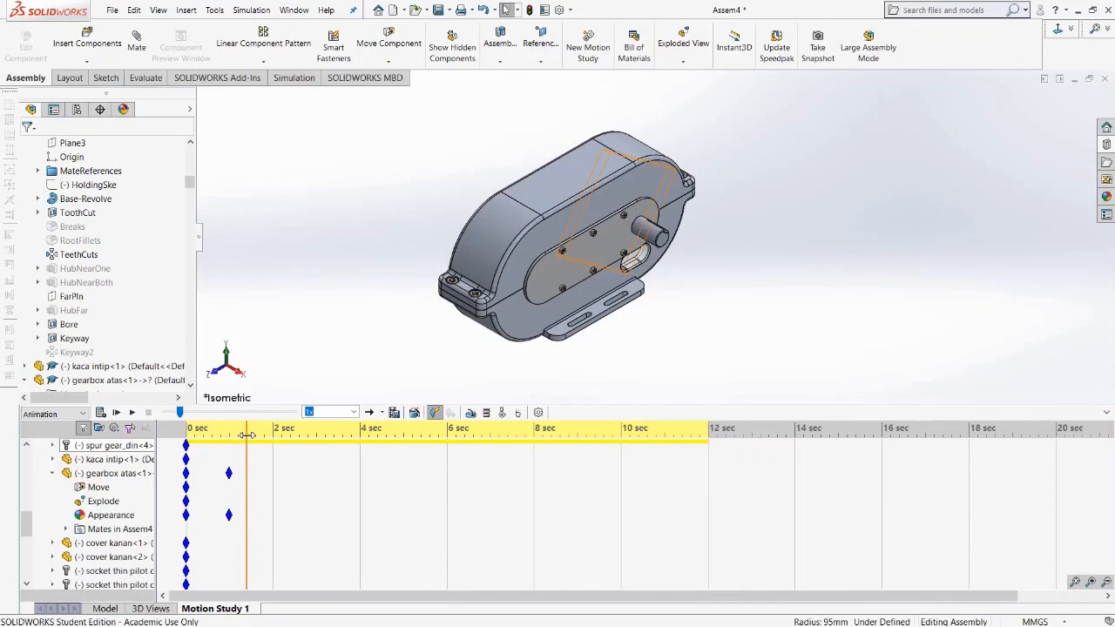
pyautogui.click(248, 515)
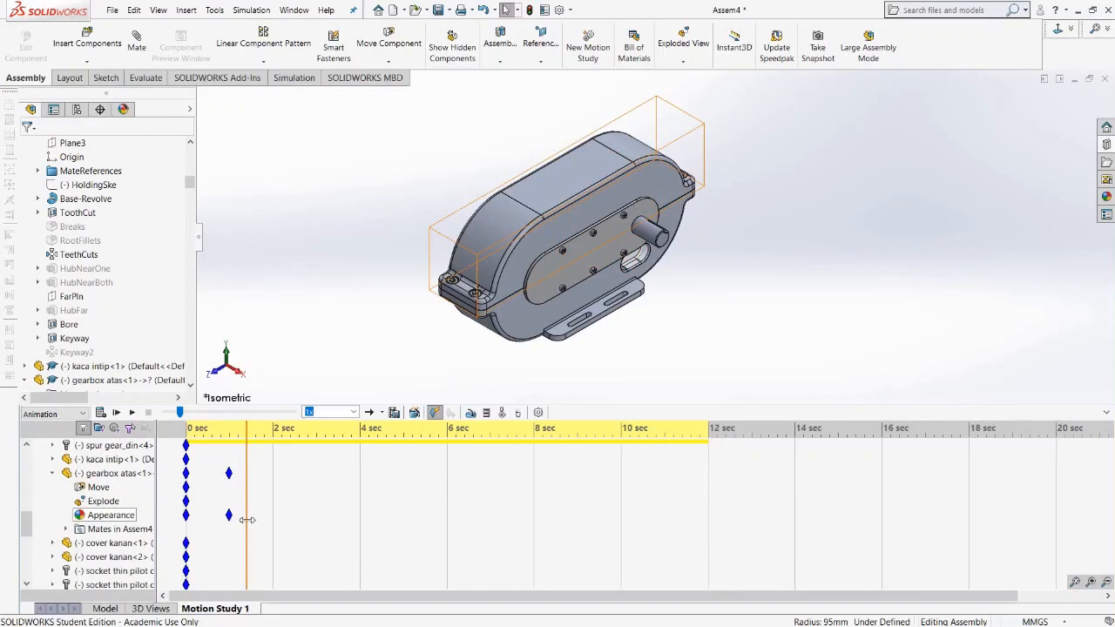
pyautogui.rightClick(120, 478)
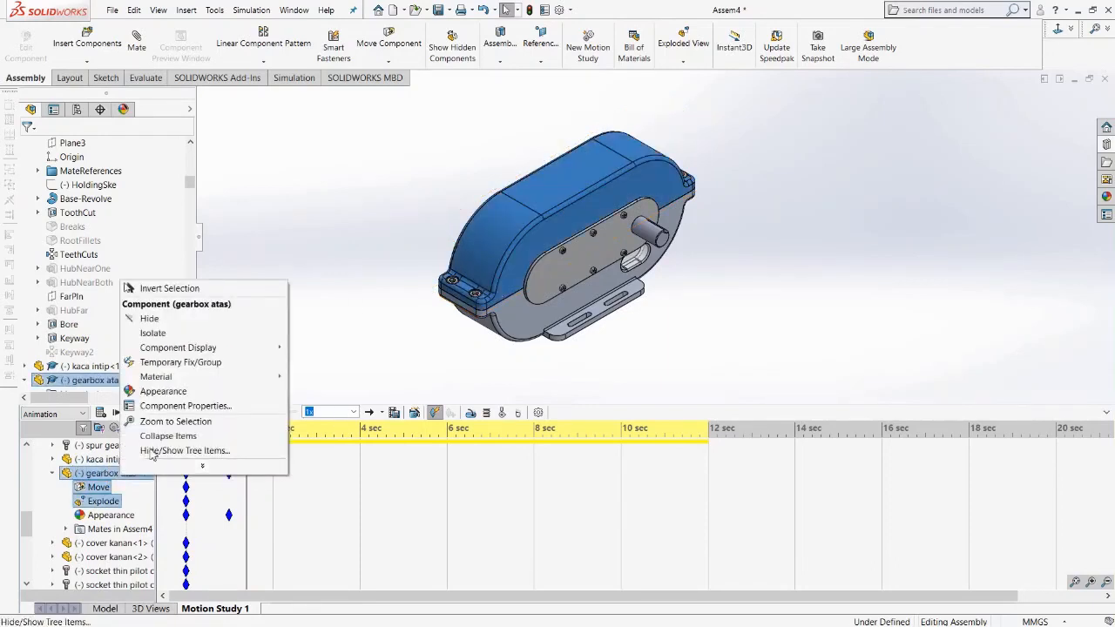
pyautogui.click(150, 320)
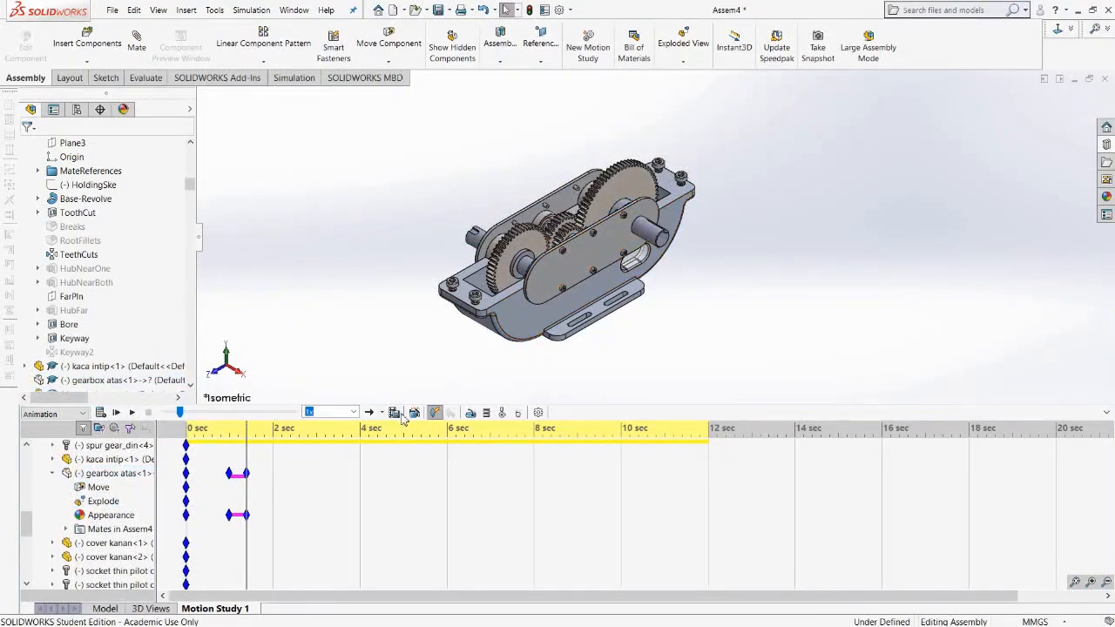
# Rewind the time bar to the start and play the animation to preview the cover disappearing.
pyautogui.click(230, 517)
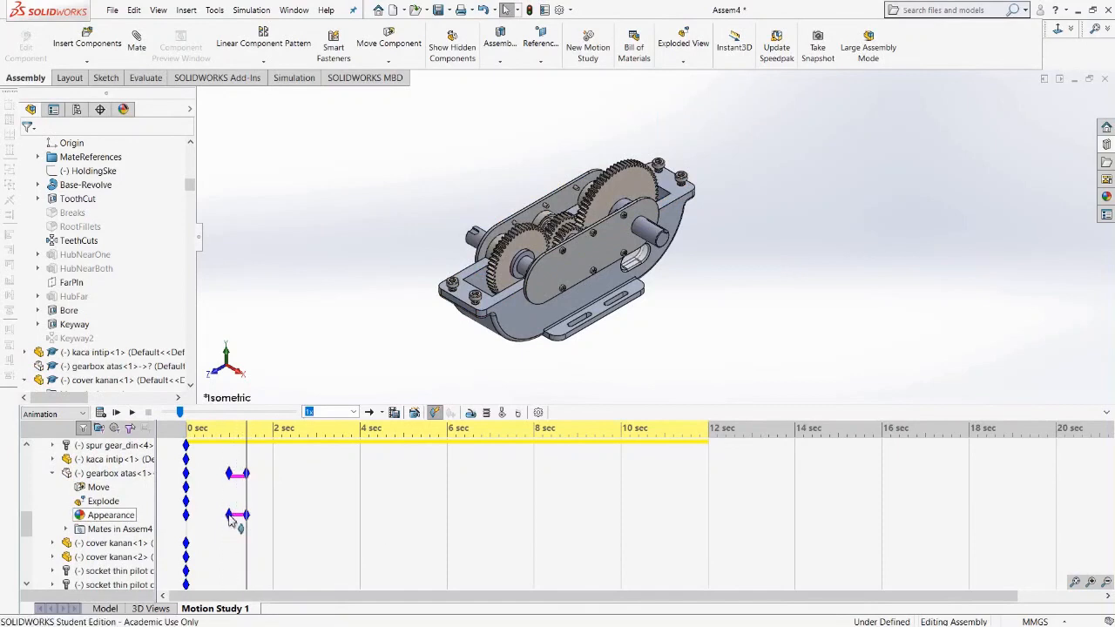
pyautogui.click(229, 516)
pyautogui.moveTo(241, 521); pyautogui.dragTo(248, 518)
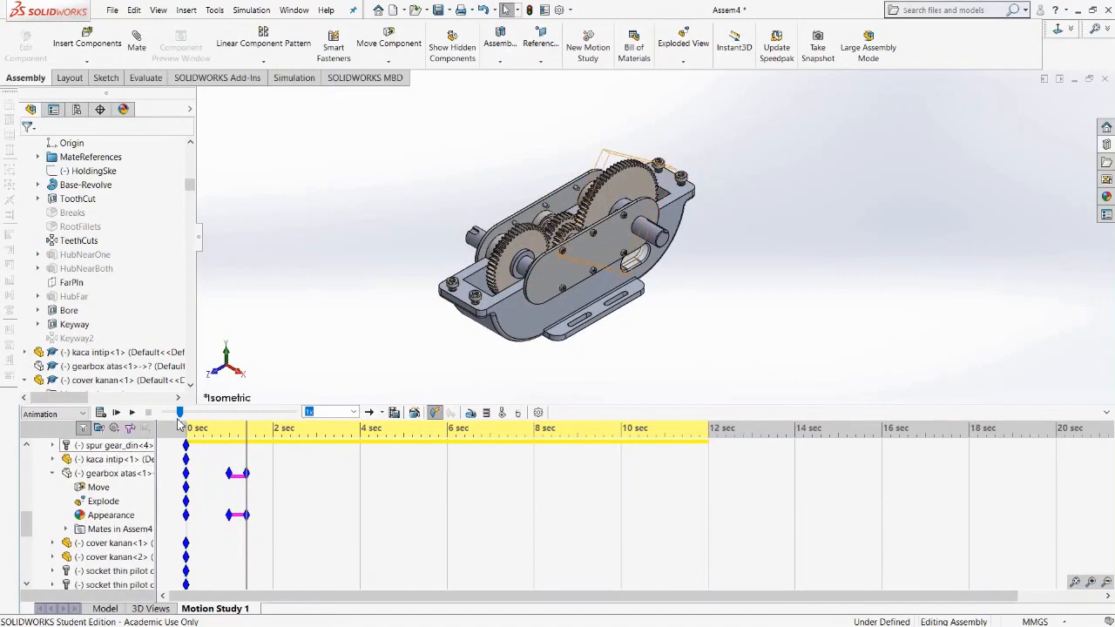
pyautogui.moveTo(180, 415); pyautogui.dragTo(160, 420)
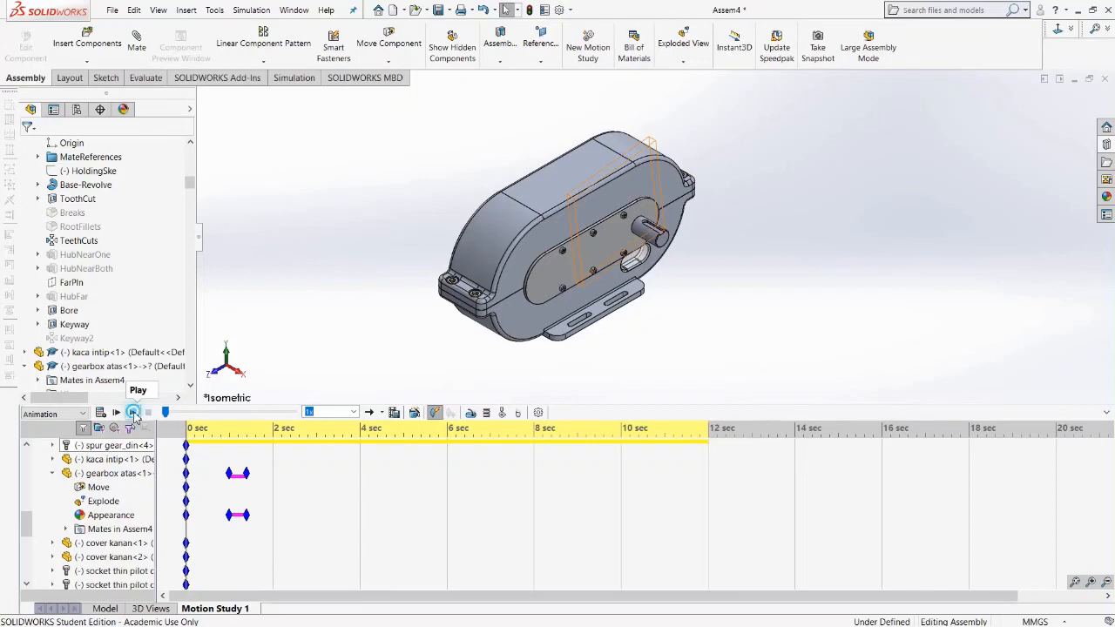
pyautogui.click(132, 414)
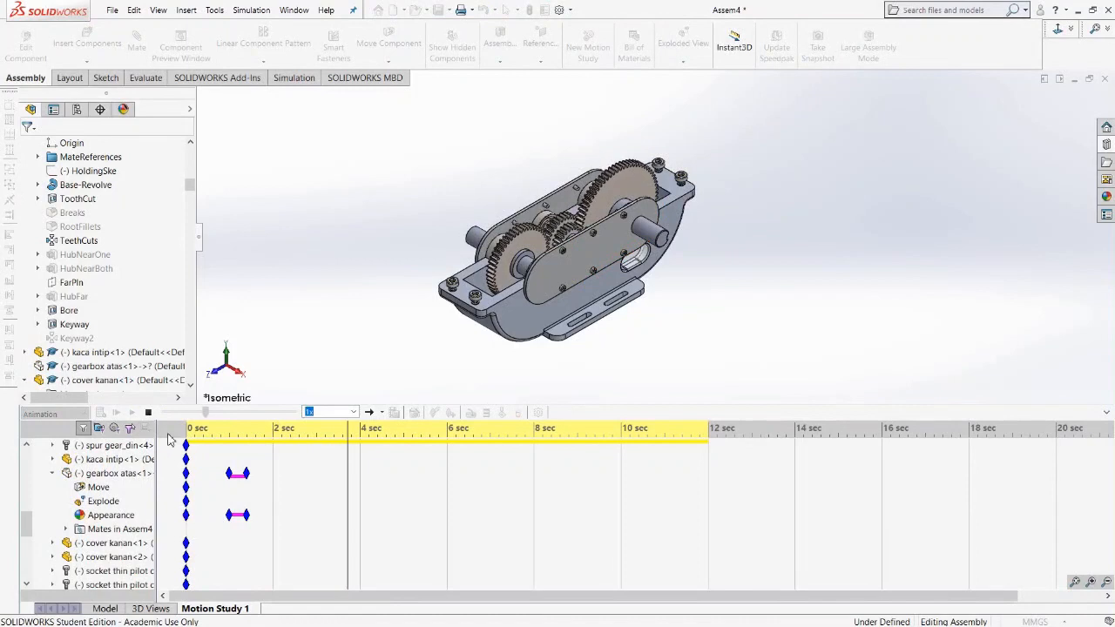
pyautogui.click(148, 412)
pyautogui.moveTo(199, 414); pyautogui.dragTo(164, 409)
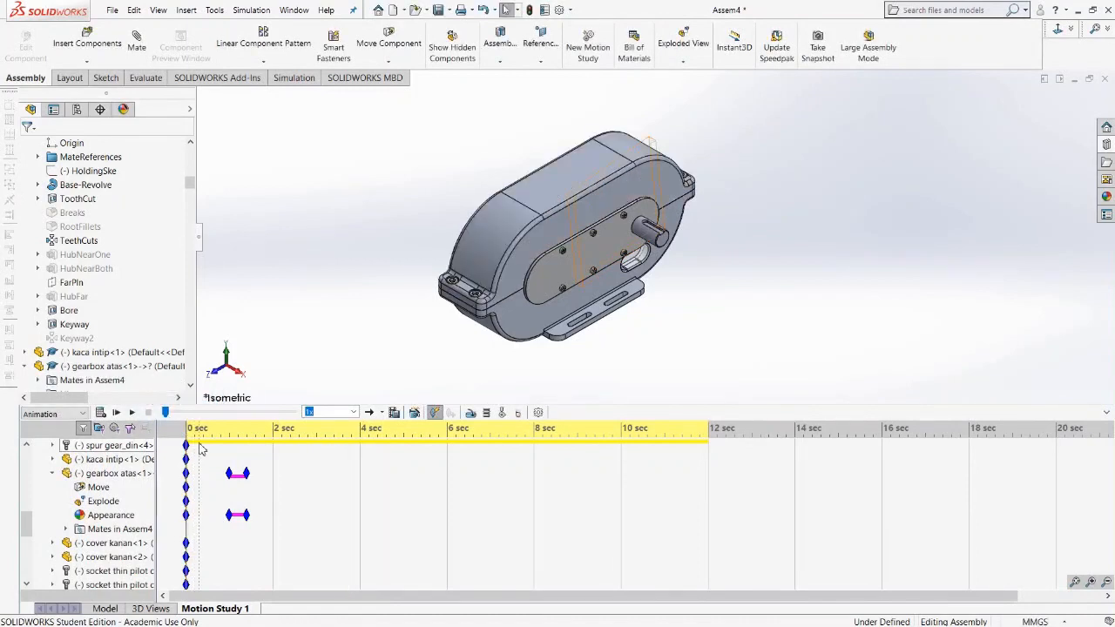
# Play the animation at 0.1x speed, then restore the playback speed to 1x and stop playback.
pyautogui.click(228, 473)
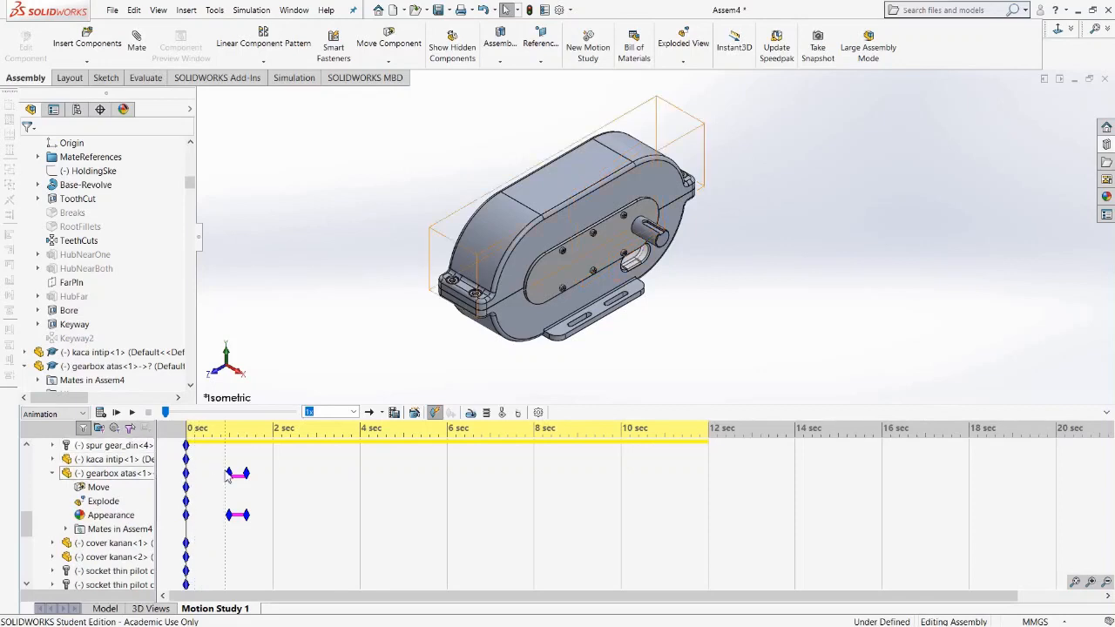
pyautogui.click(353, 413)
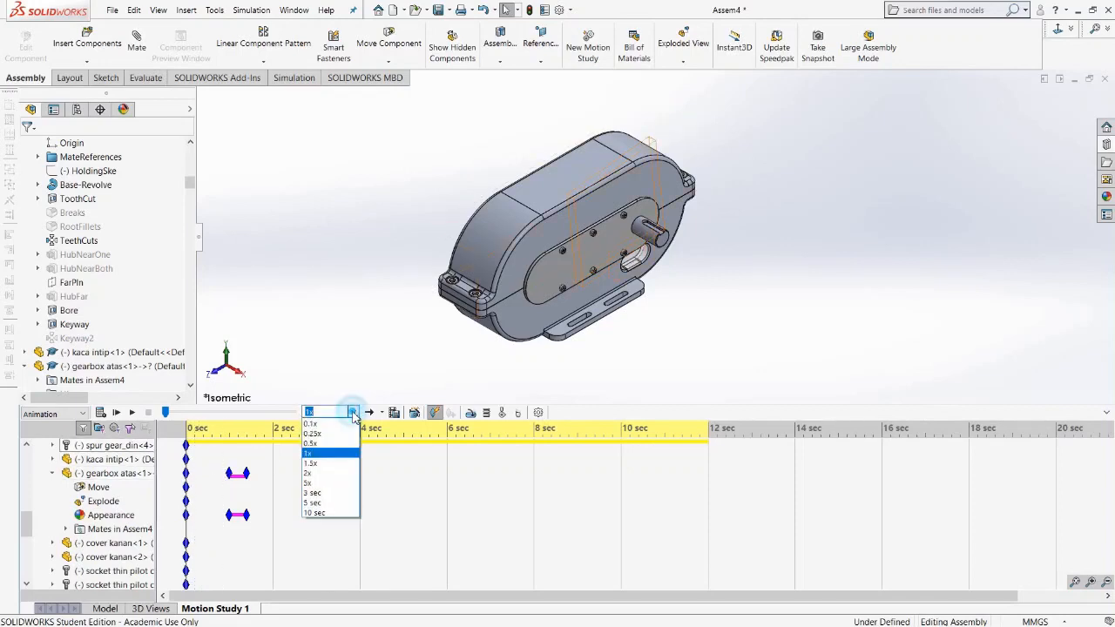
pyautogui.click(330, 426)
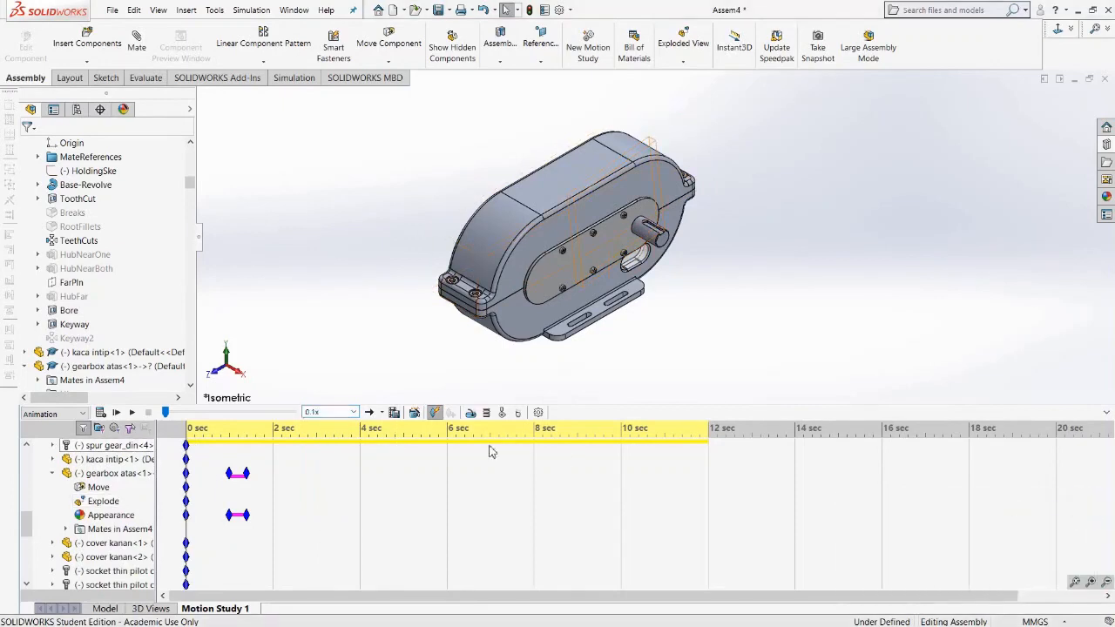
pyautogui.click(131, 413)
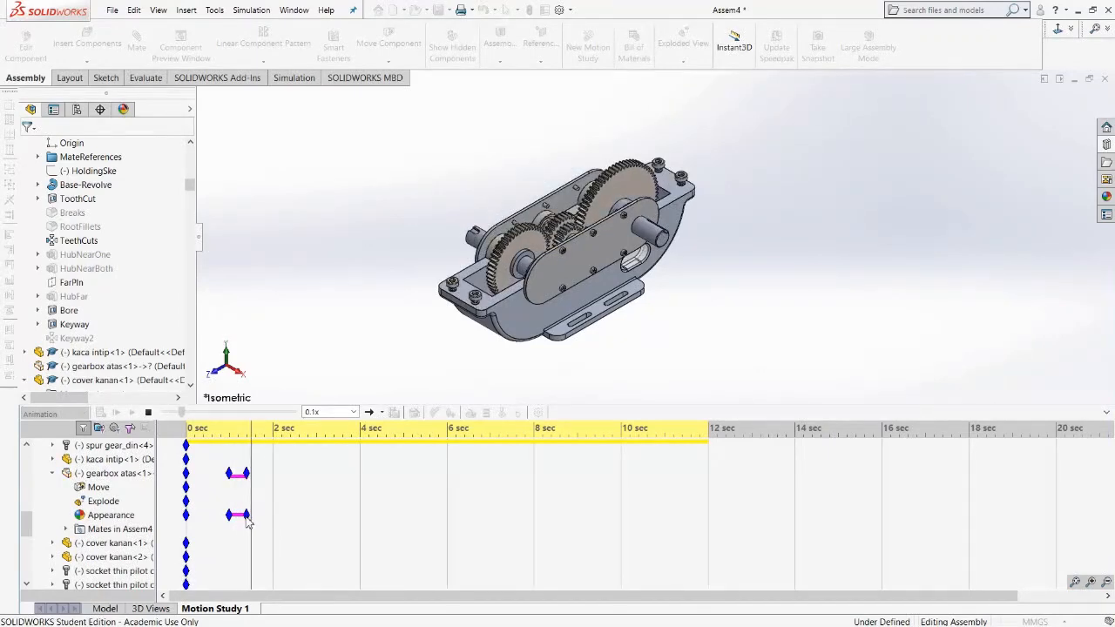
pyautogui.click(331, 411)
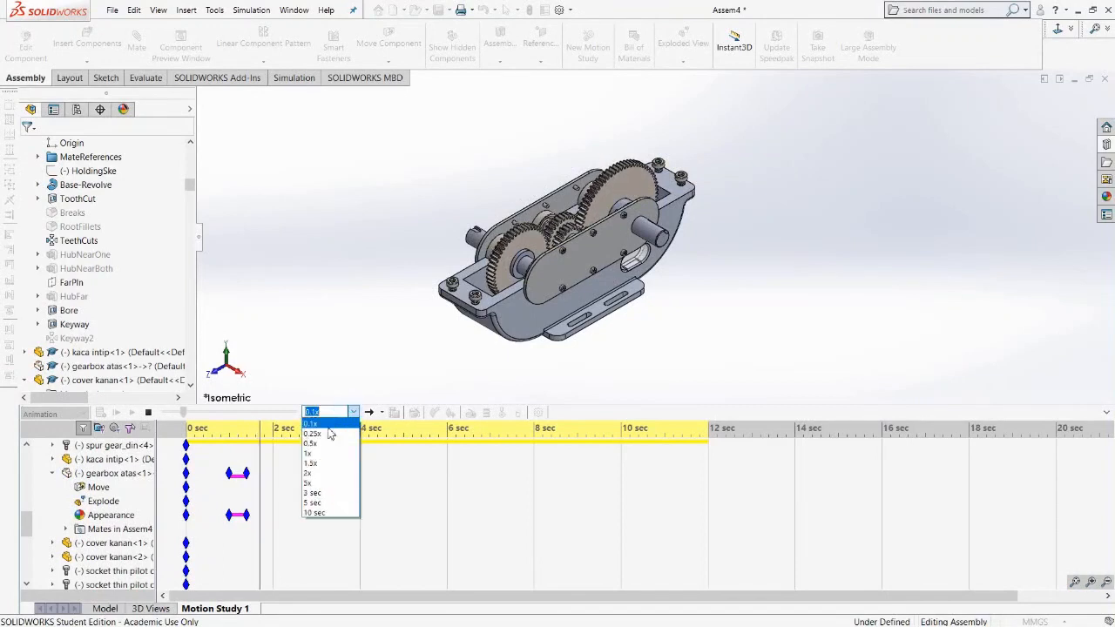
pyautogui.click(318, 453)
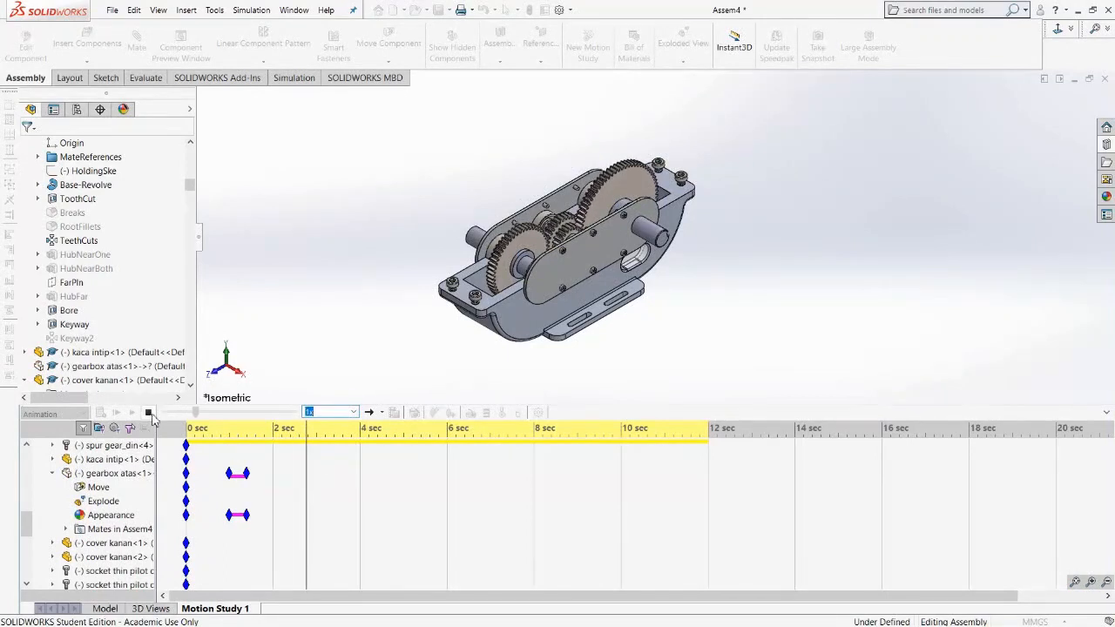
pyautogui.click(149, 413)
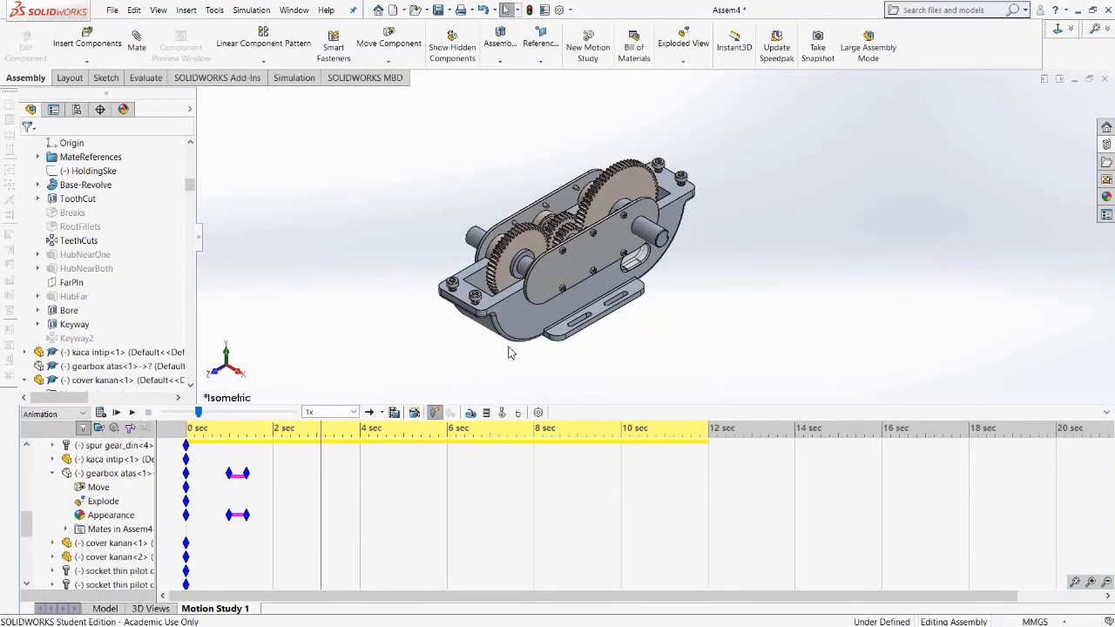
# Select the right gearbox cover and place a key on its Appearance row at 1 second.
pyautogui.click(554, 273)
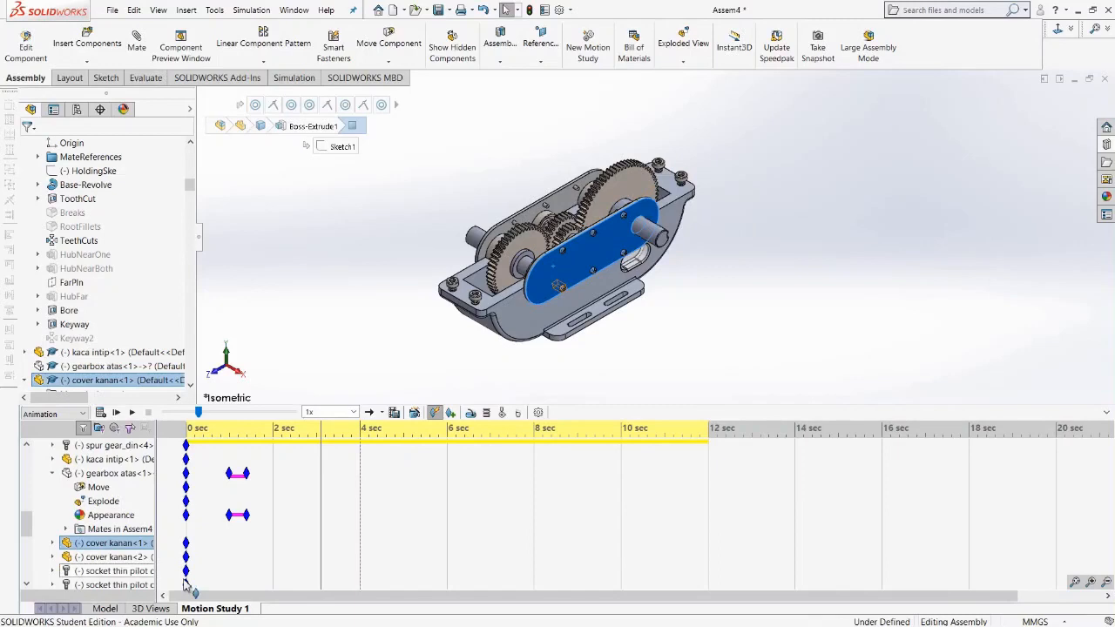
pyautogui.click(54, 544)
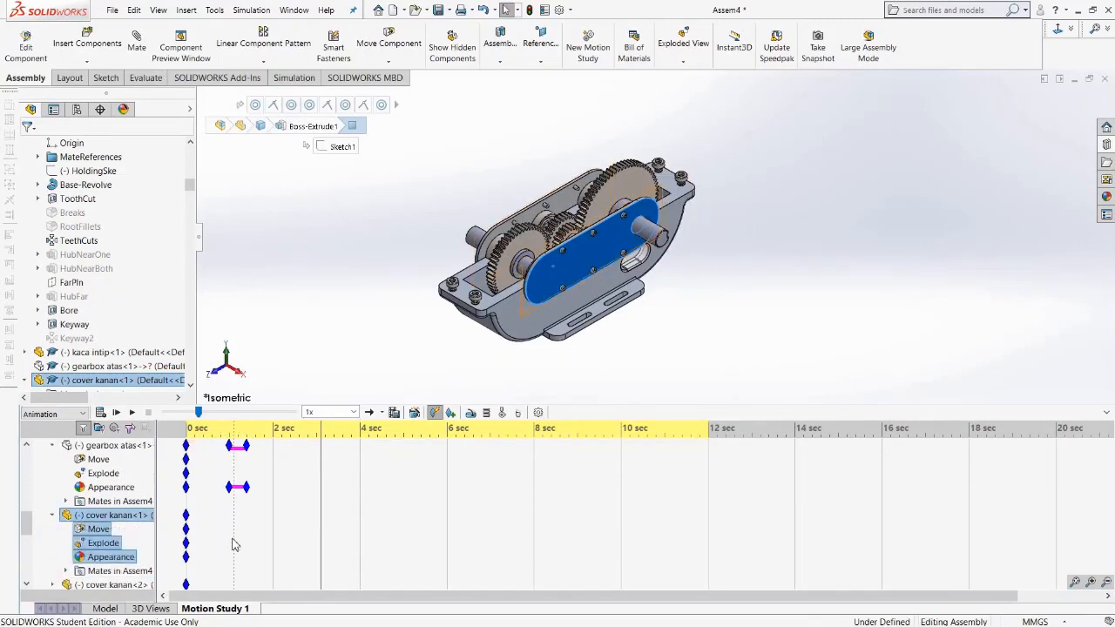
pyautogui.click(247, 432)
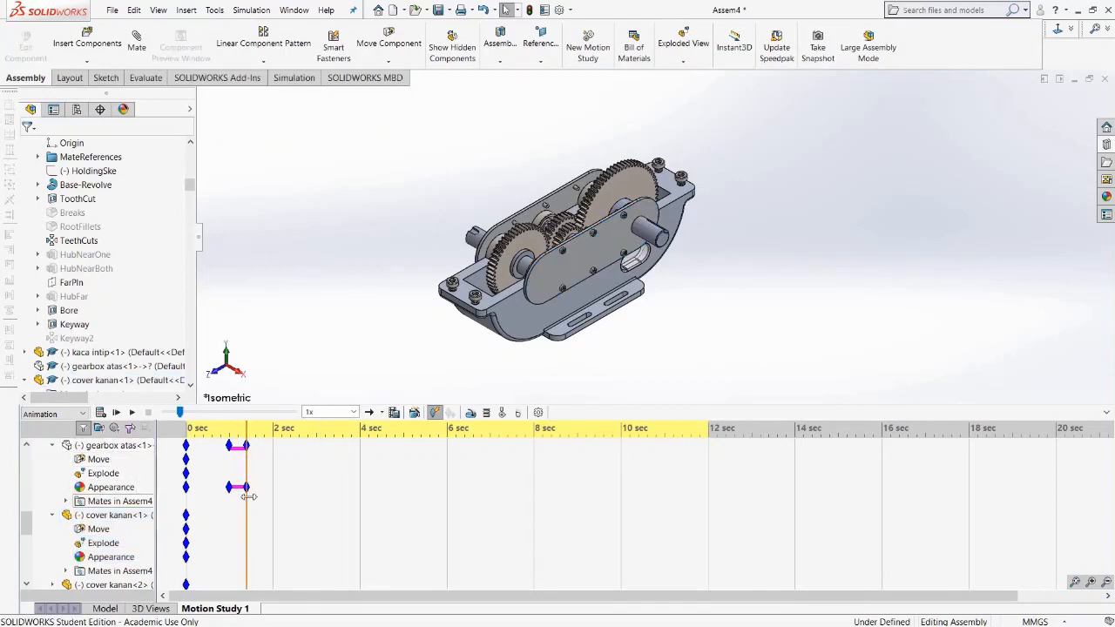
pyautogui.rightClick(224, 559)
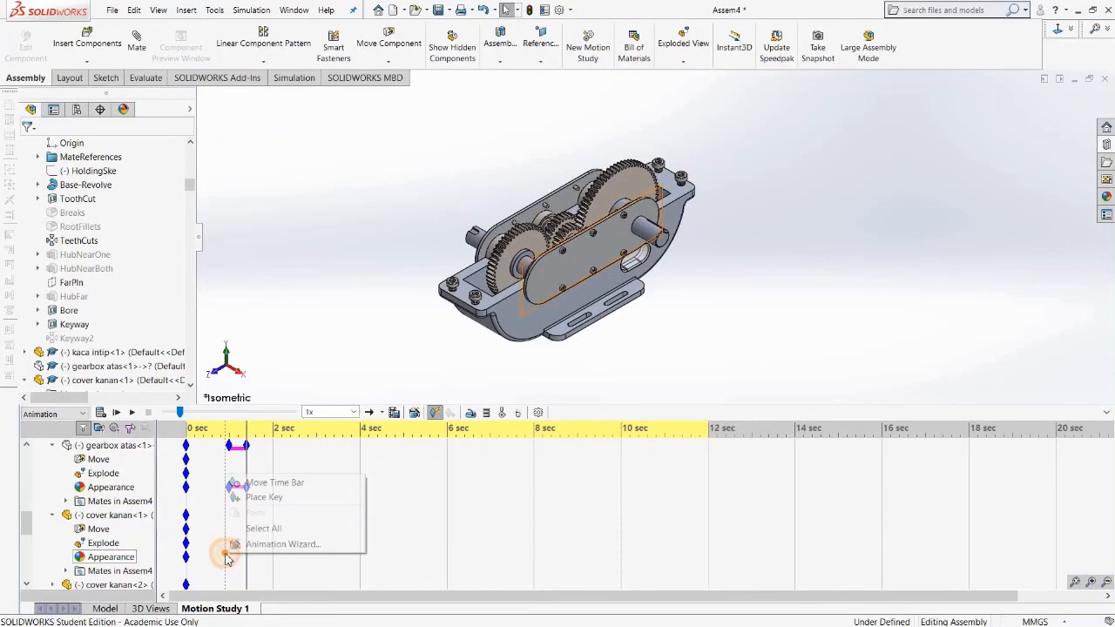
pyautogui.click(251, 497)
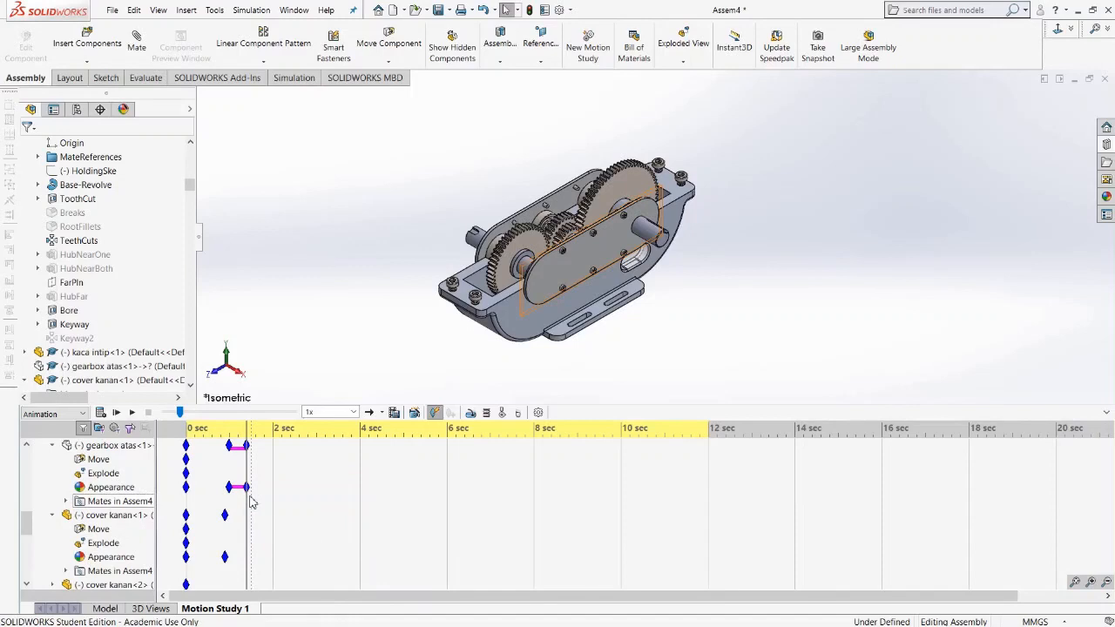
pyautogui.click(224, 557)
pyautogui.moveTo(228, 562); pyautogui.dragTo(230, 563)
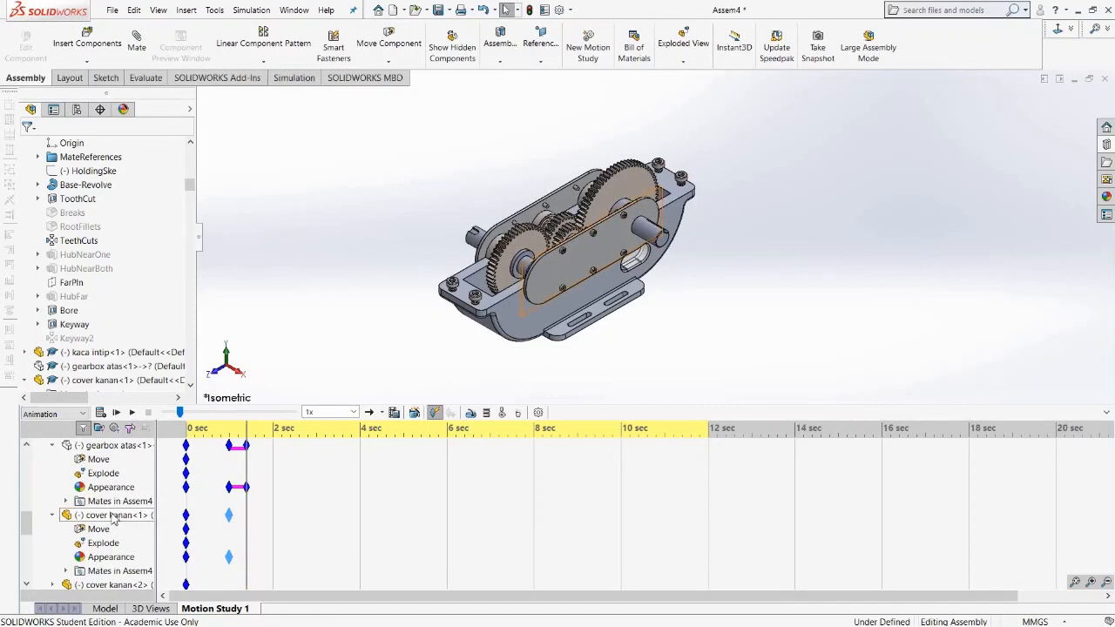
# Hide the right gearbox cover at 1.4 seconds.
pyautogui.click(549, 277)
pyautogui.rightClick(547, 274)
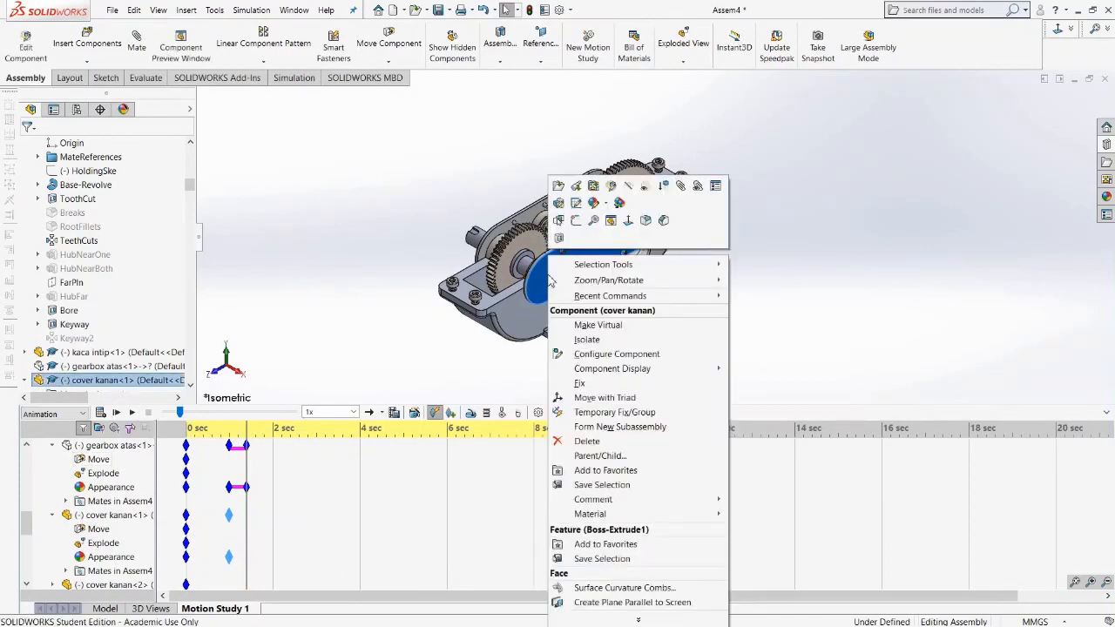
pyautogui.click(629, 188)
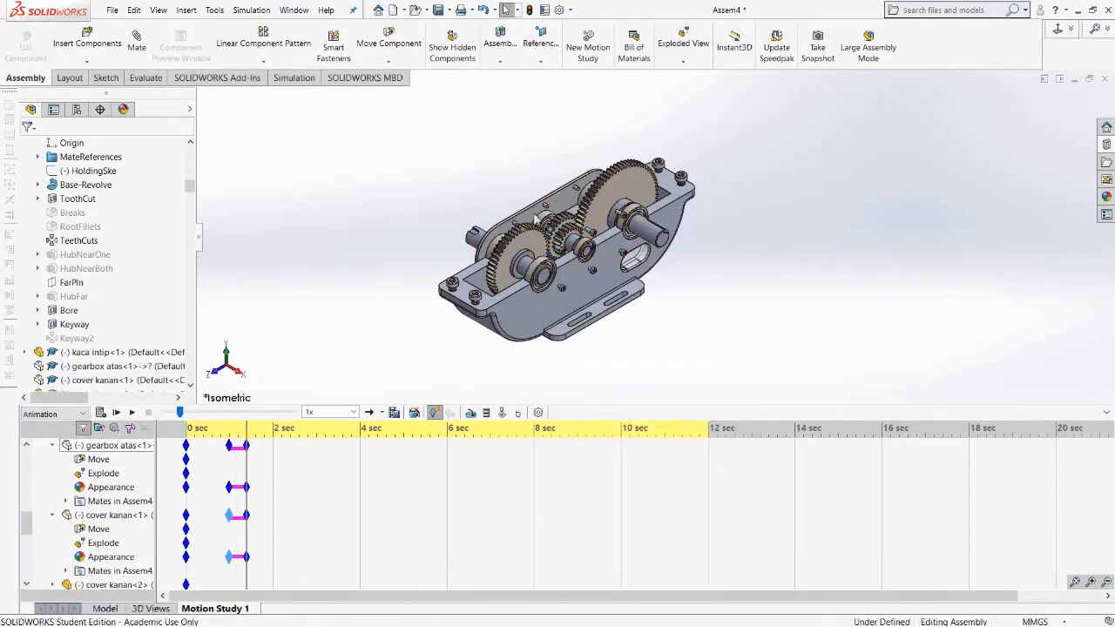
# Place an Appearance key at 1 second for the socket screw between the middle gears, then hide that screw at 1.4 seconds.
pyautogui.scroll(-5, 562, 258)
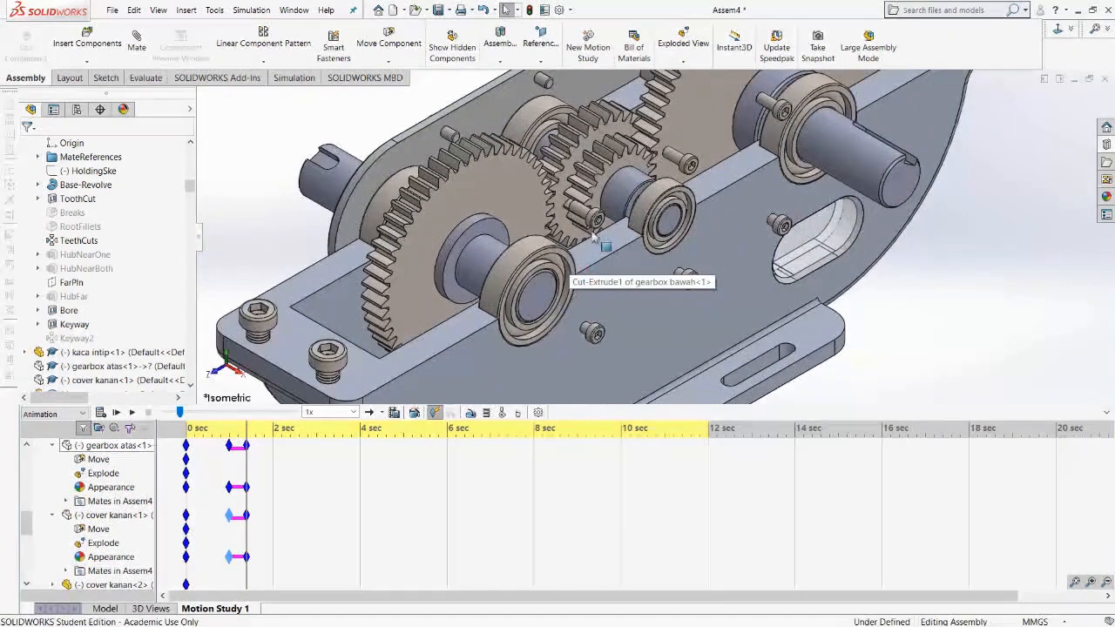
pyautogui.click(584, 214)
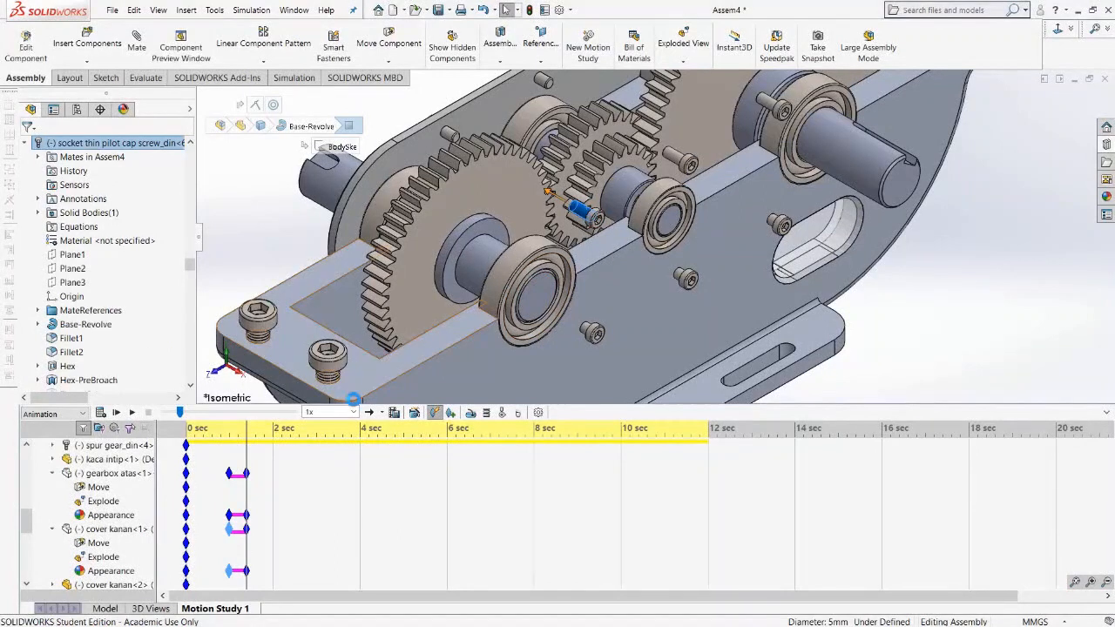
pyautogui.click(684, 161)
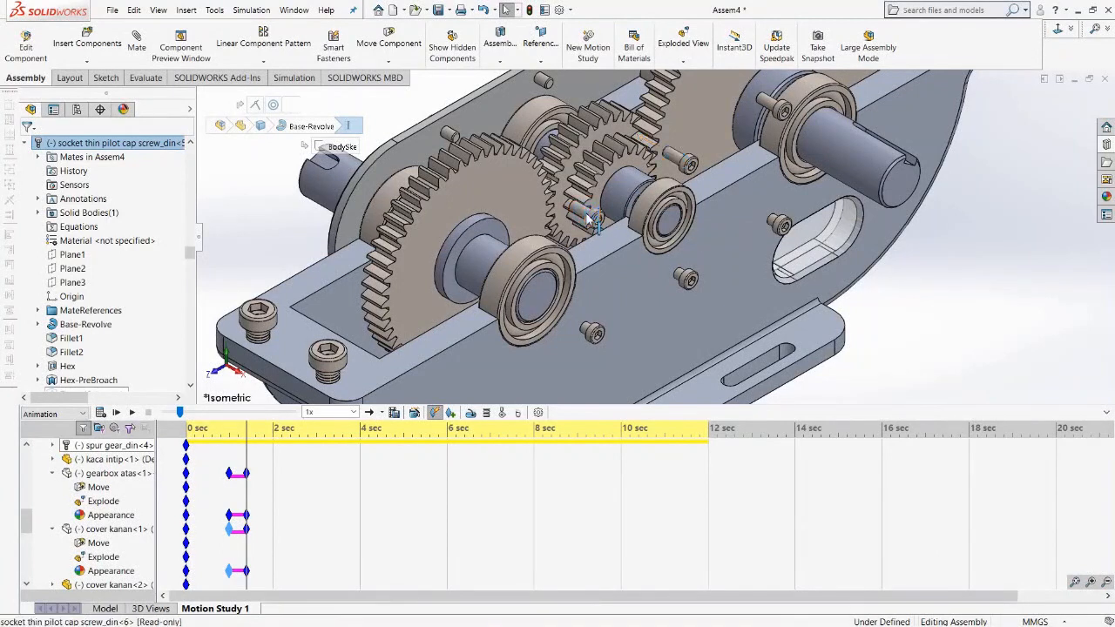
pyautogui.click(590, 218)
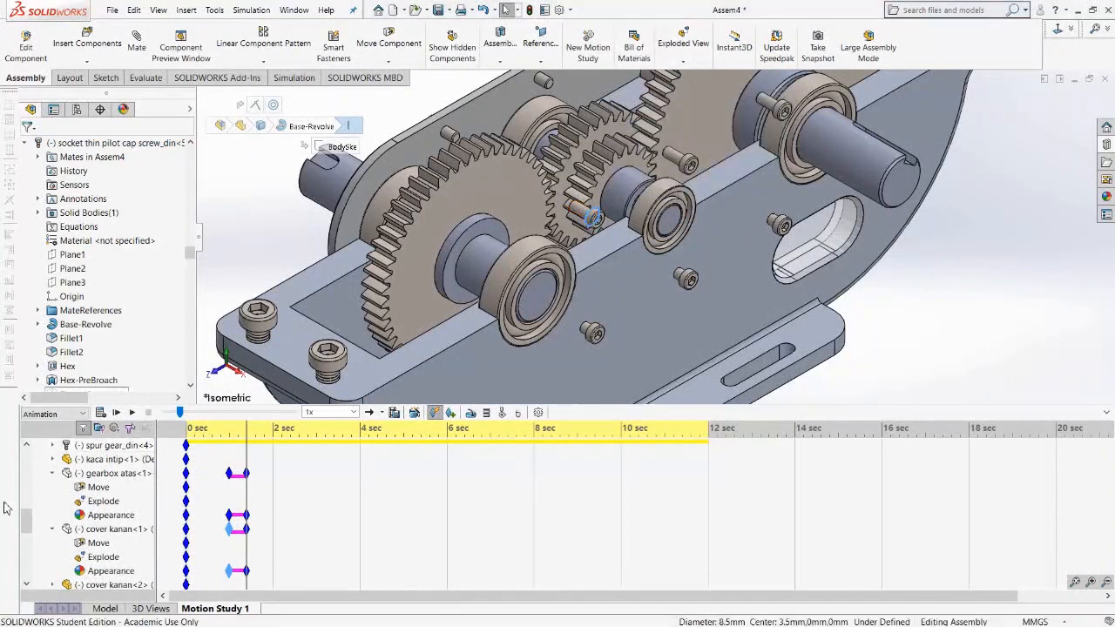
pyautogui.moveTo(25, 520)
pyautogui.mouseDown()
pyautogui.moveTo(28, 567)
pyautogui.moveTo(29, 541)
pyautogui.mouseUp()
pyautogui.click(1043, 283)
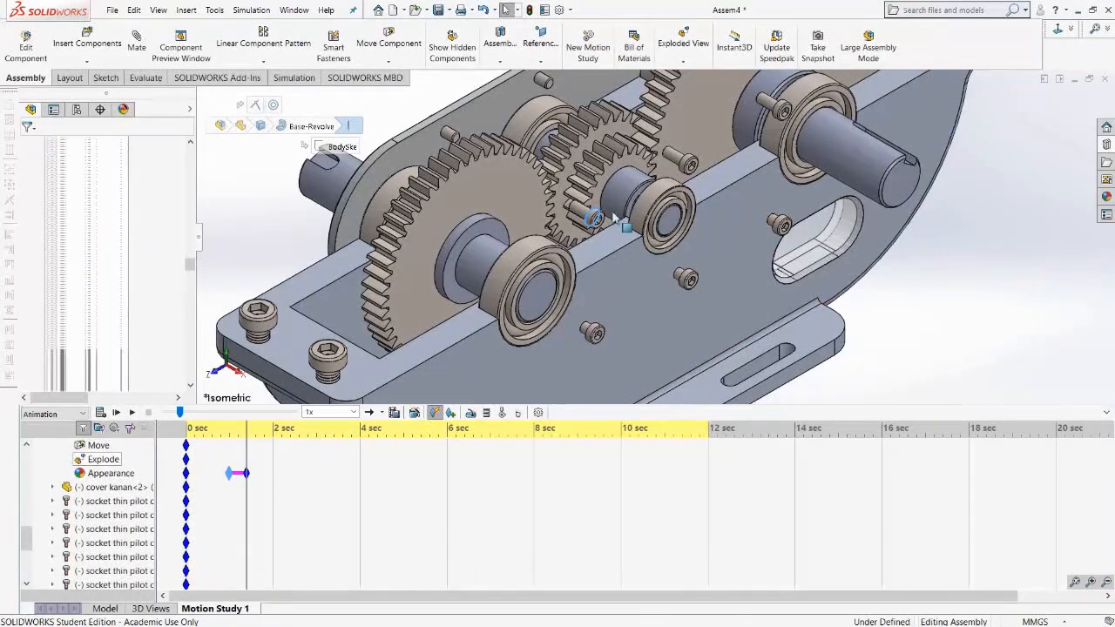
pyautogui.click(586, 216)
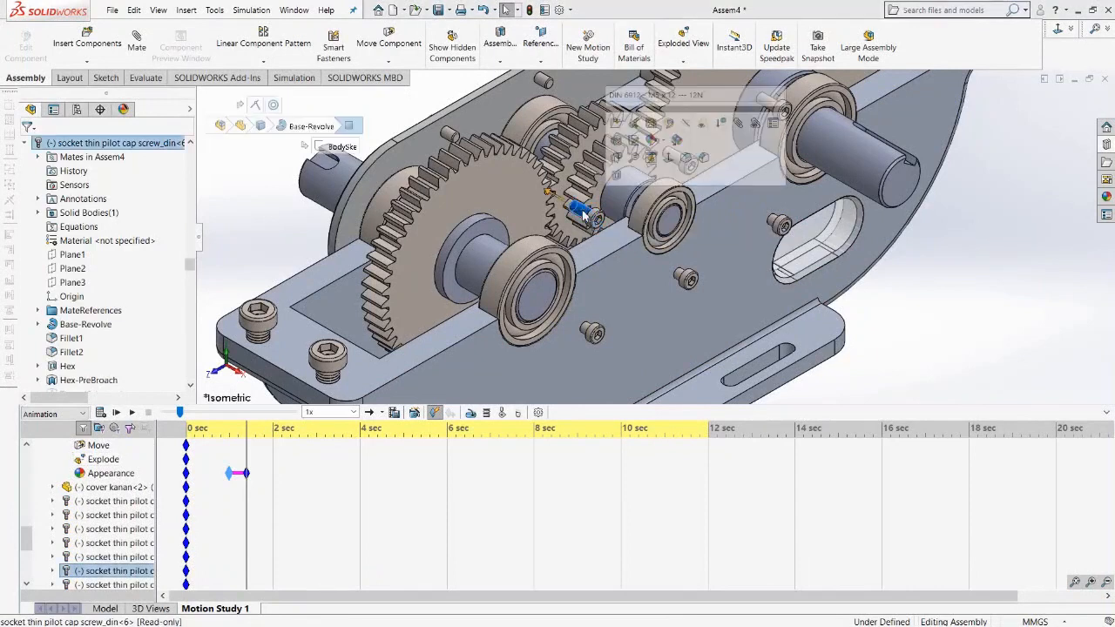
pyautogui.moveTo(28, 539)
pyautogui.mouseDown()
pyautogui.moveTo(28, 522)
pyautogui.moveTo(26, 558)
pyautogui.mouseUp()
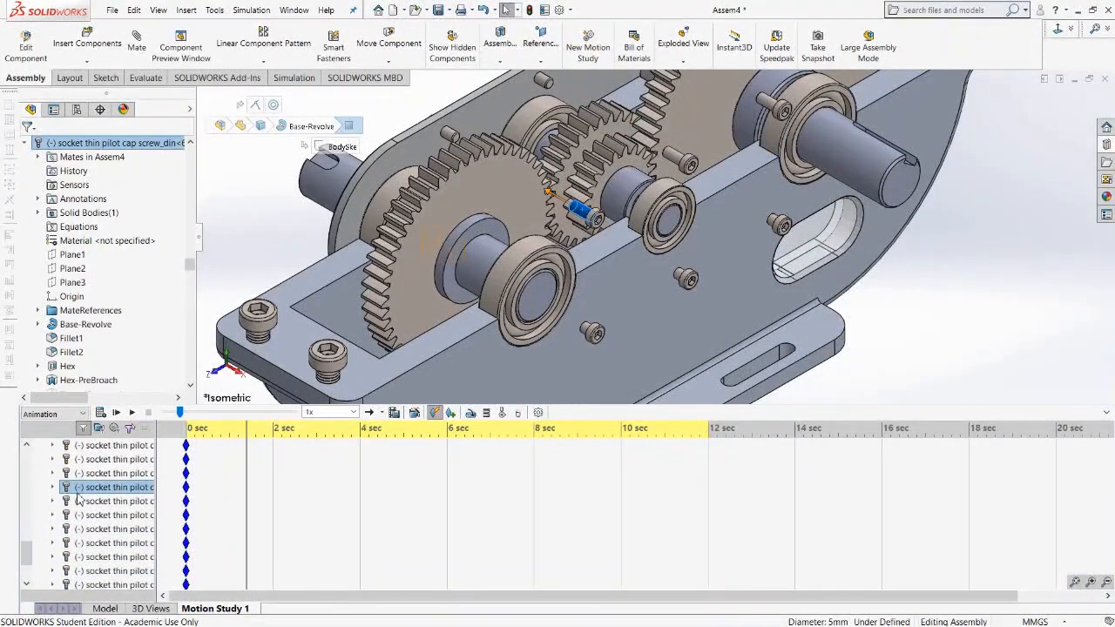
pyautogui.click(53, 488)
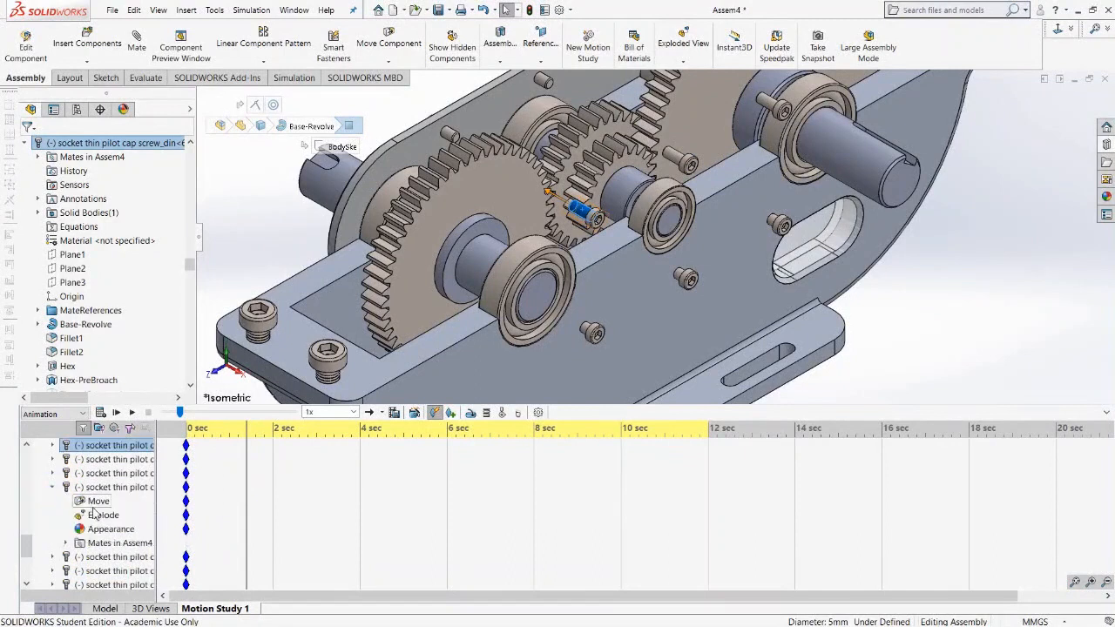
pyautogui.scroll(3, 248, 511)
pyautogui.scroll(-3, 248, 511)
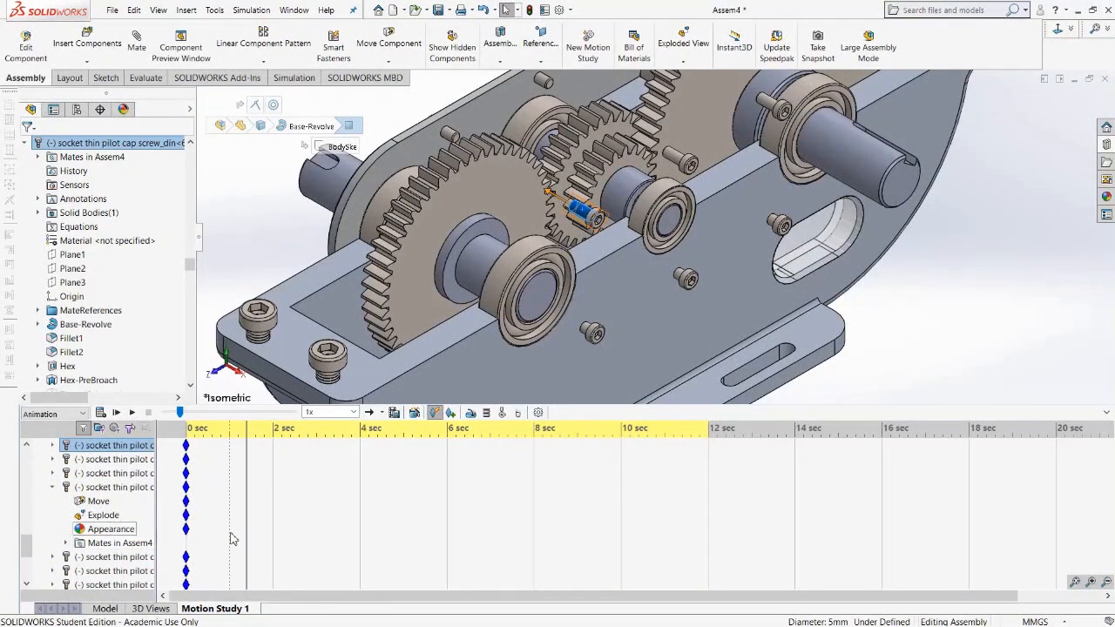
pyautogui.rightClick(230, 531)
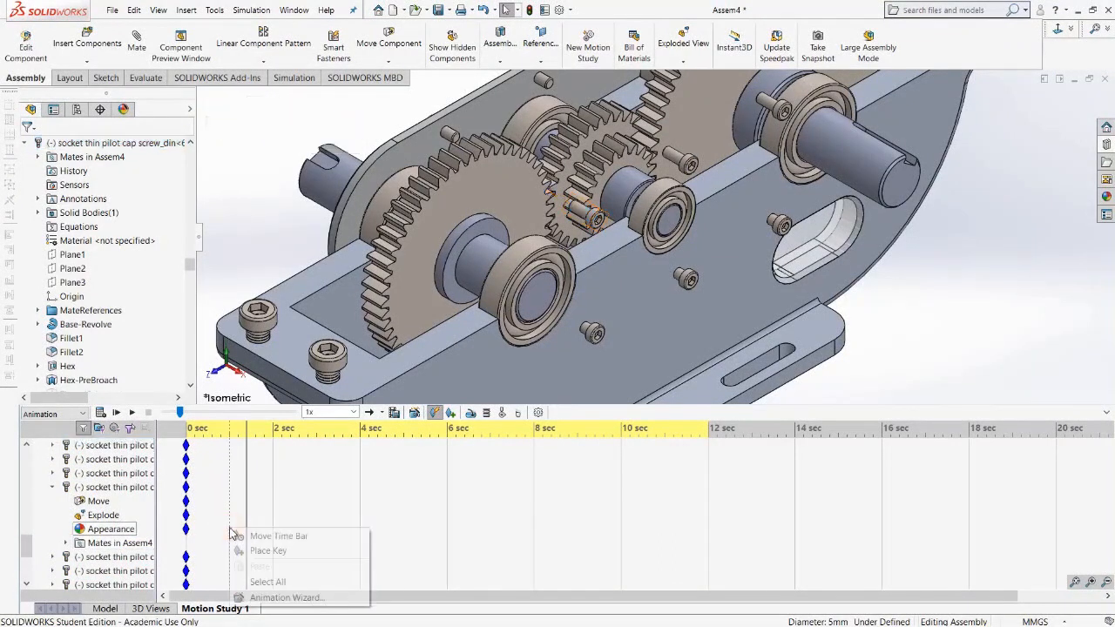
pyautogui.click(258, 552)
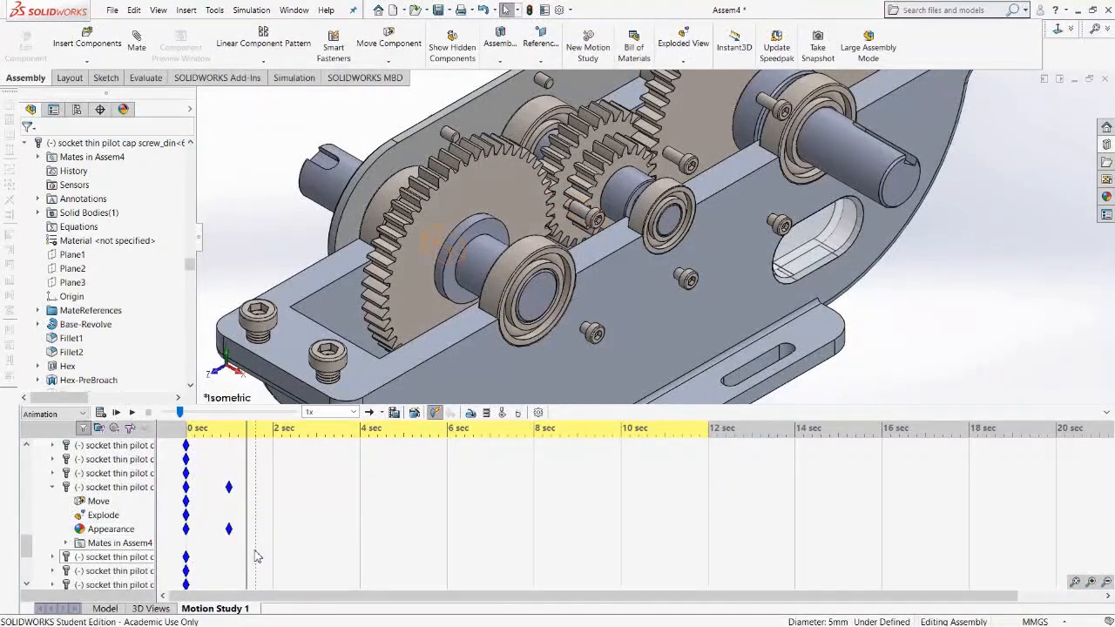
pyautogui.rightClick(578, 215)
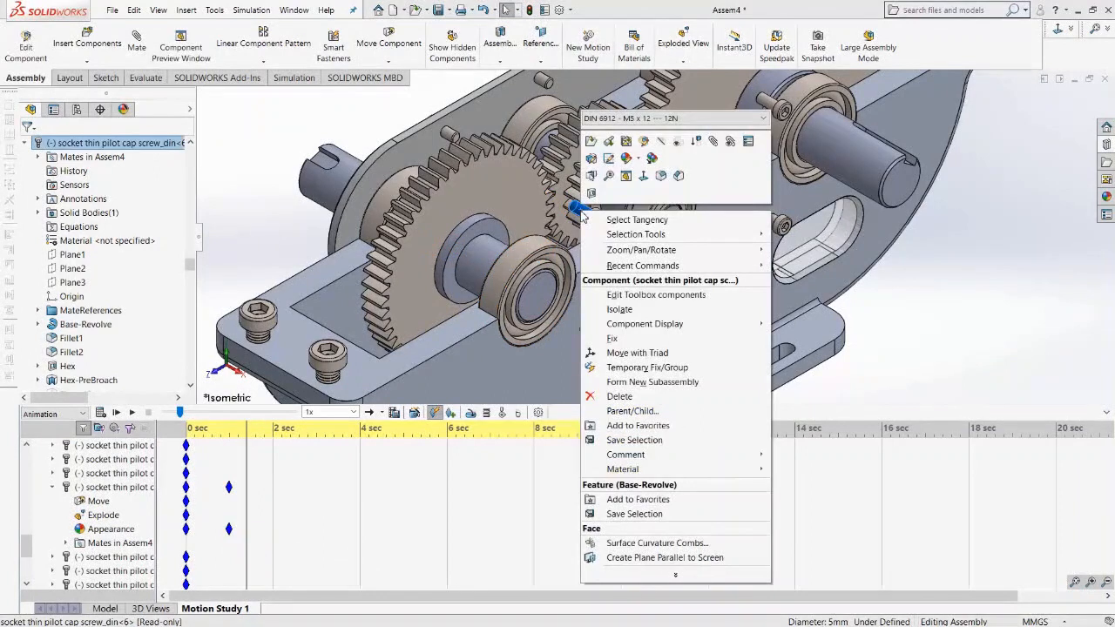
pyautogui.click(677, 158)
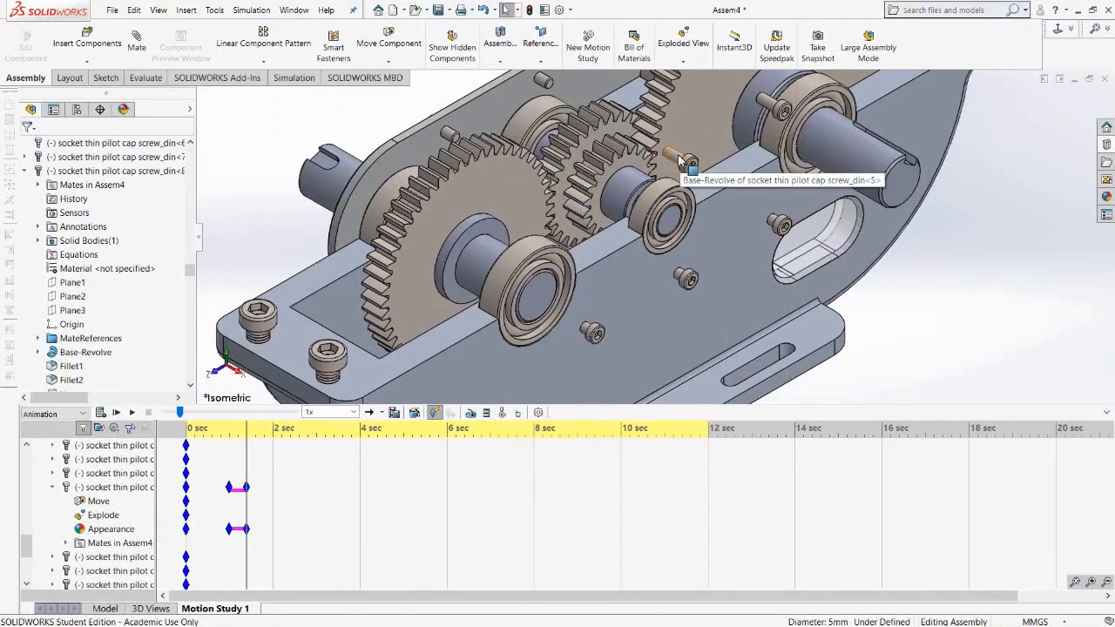
# Place an Appearance key at 1 second for the upper socket screw above the middle gear and hide it at 1.4 seconds.
pyautogui.click(678, 159)
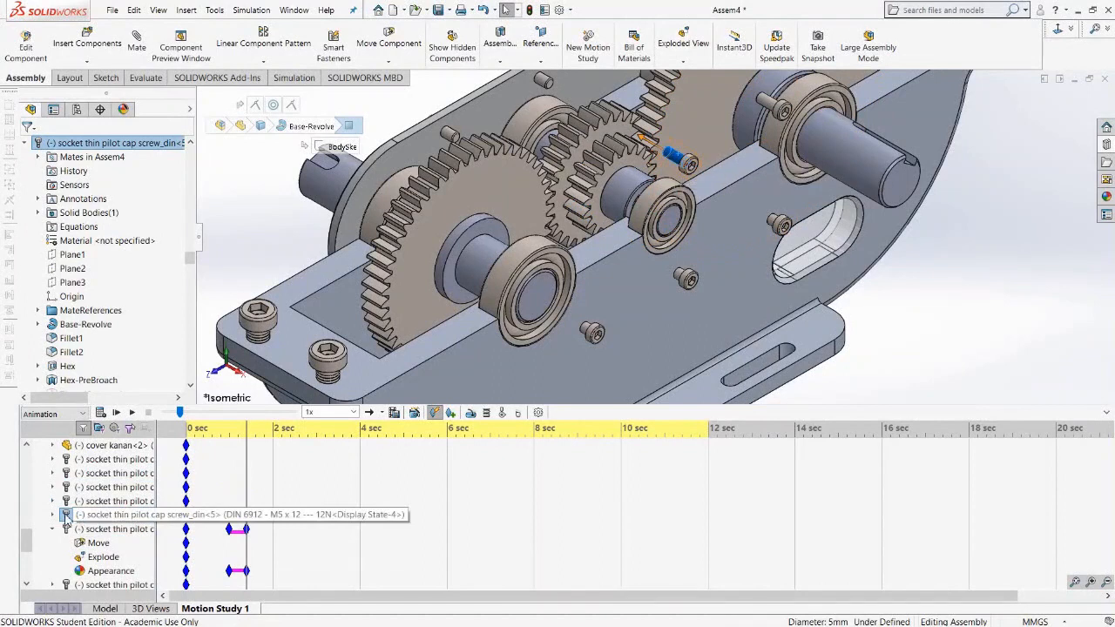
pyautogui.click(53, 515)
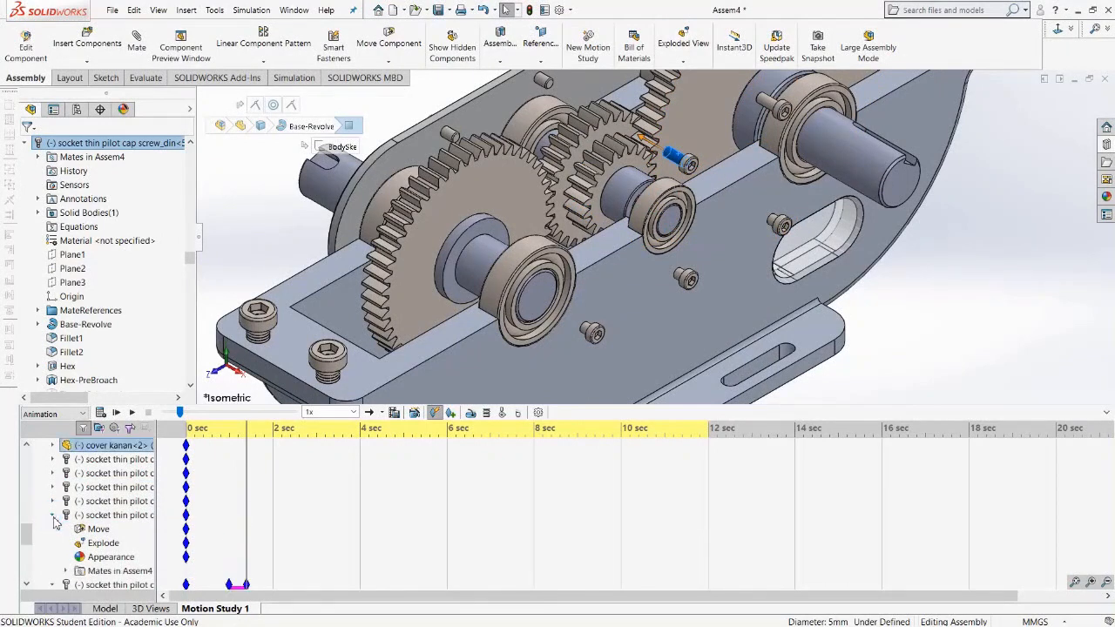
pyautogui.rightClick(229, 556)
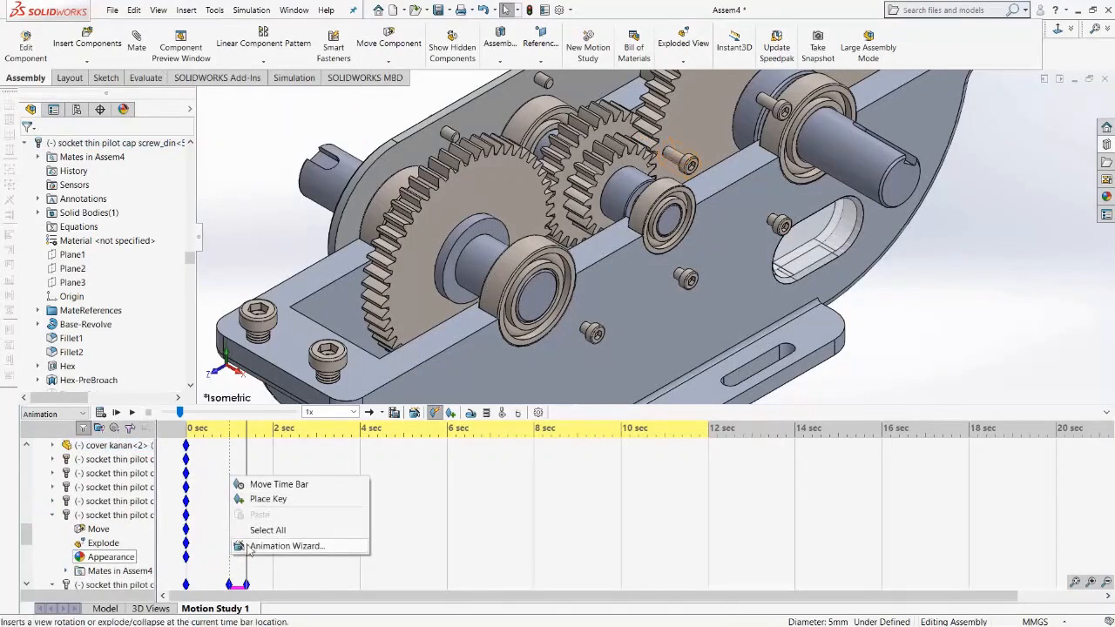
pyautogui.click(269, 502)
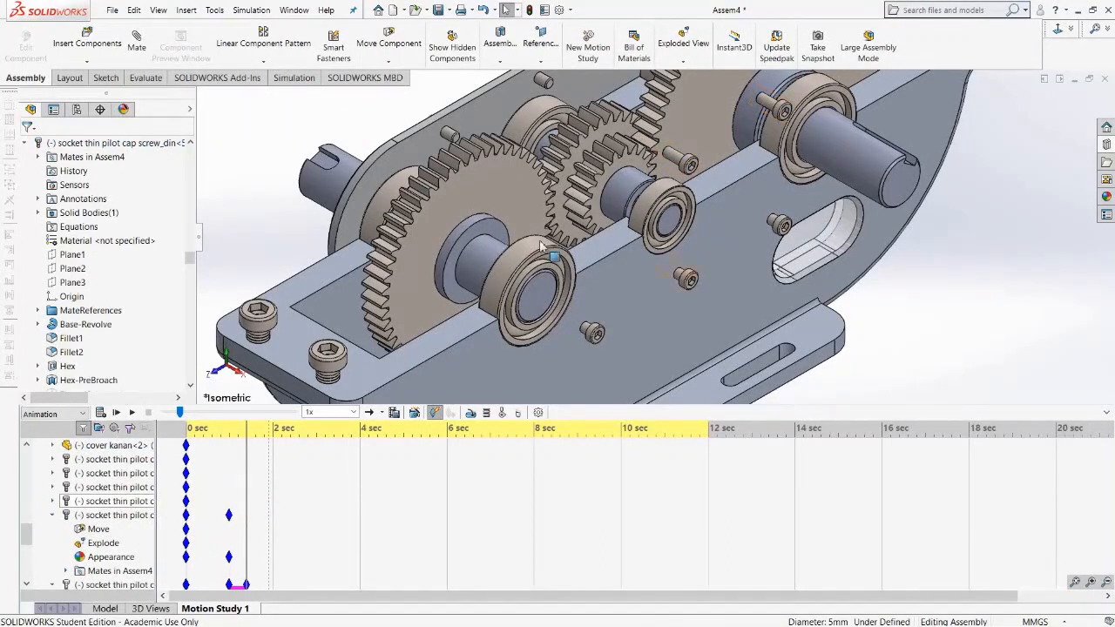
pyautogui.rightClick(675, 156)
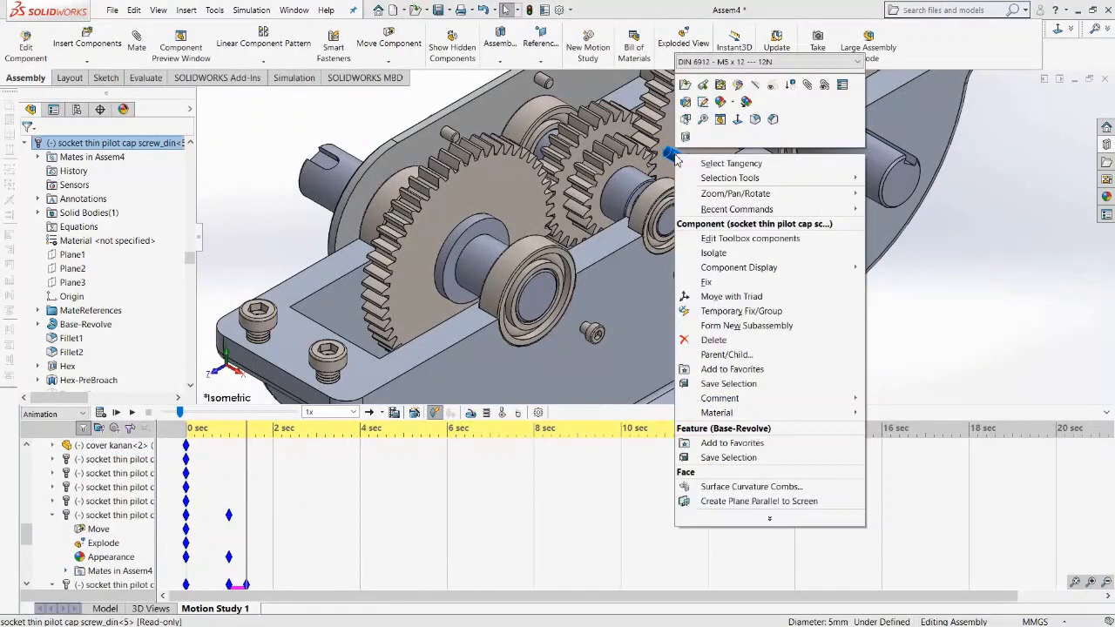
pyautogui.click(755, 87)
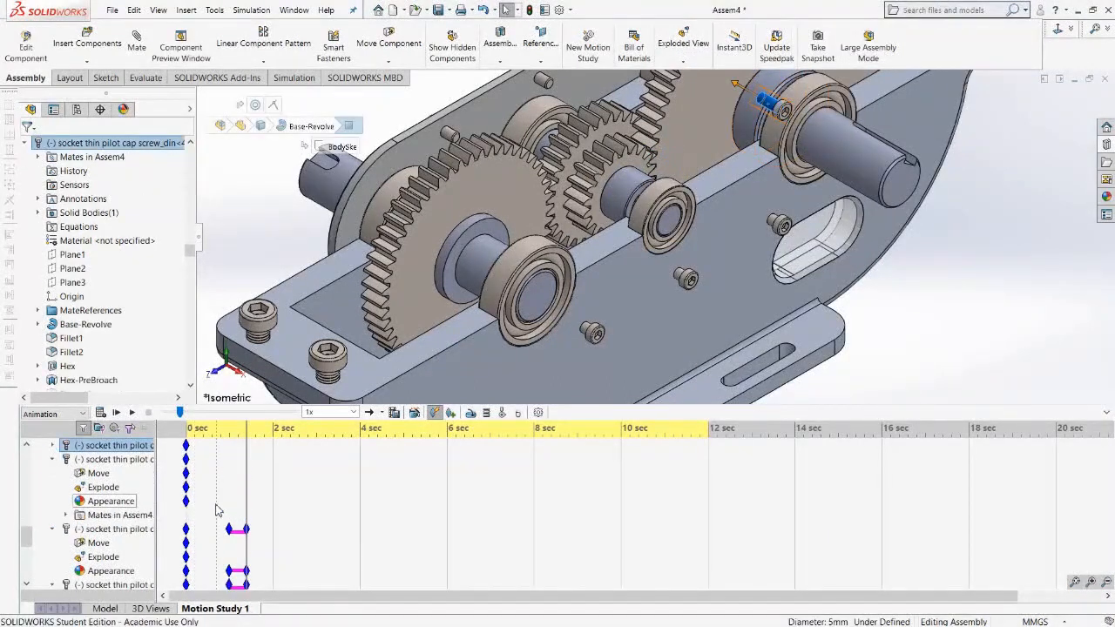
# Place an Appearance key at 1 second for the socket screw near the upper right bearing and hide it at 1.4 seconds.
pyautogui.rightClick(231, 497)
pyautogui.click(260, 518)
pyautogui.rightClick(122, 459)
pyautogui.click(149, 299)
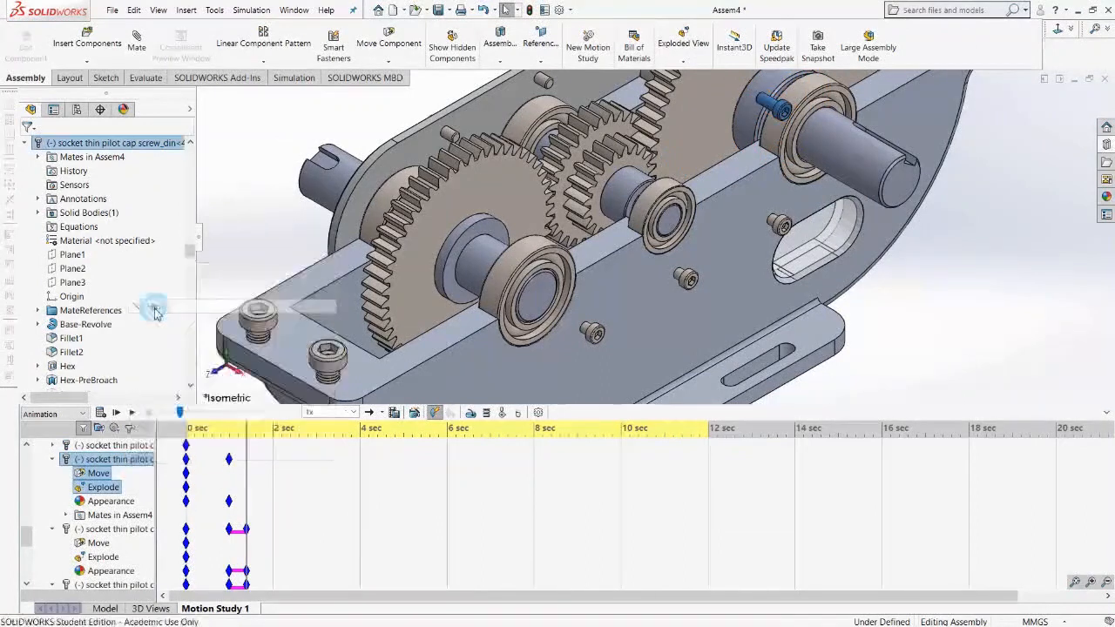
# Place an Appearance key at 1 second for the socket screw beside the slot and hide it at 1.4 seconds.
pyautogui.click(780, 225)
pyautogui.scroll(-1, 62, 463)
pyautogui.scroll(3, 62, 471)
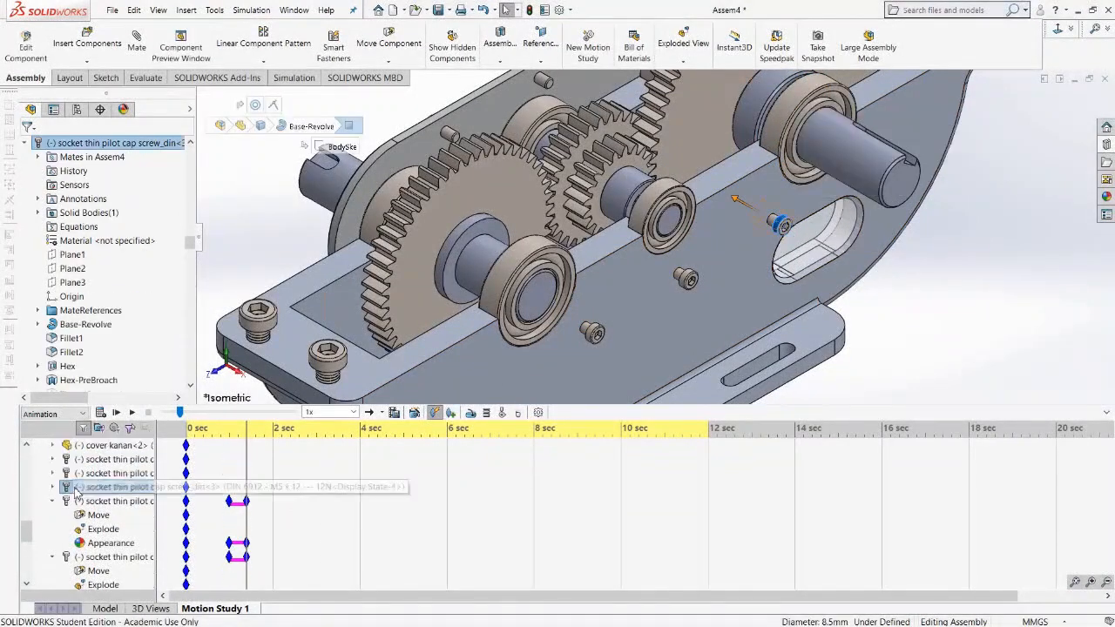
pyautogui.click(53, 530)
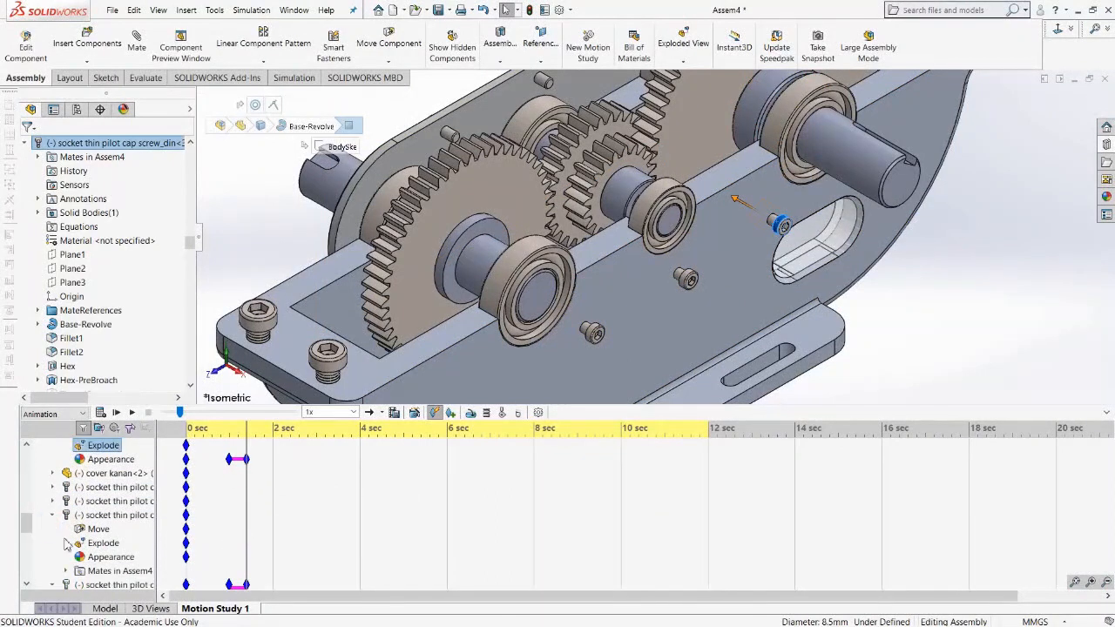
pyautogui.rightClick(233, 558)
pyautogui.click(249, 494)
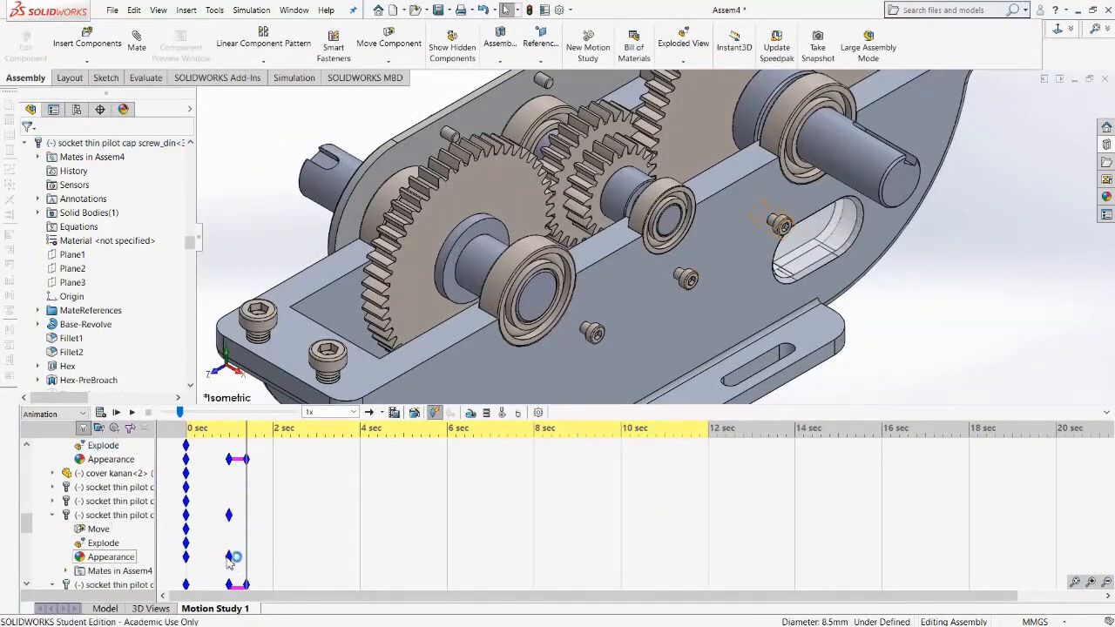
pyautogui.rightClick(87, 515)
pyautogui.click(86, 358)
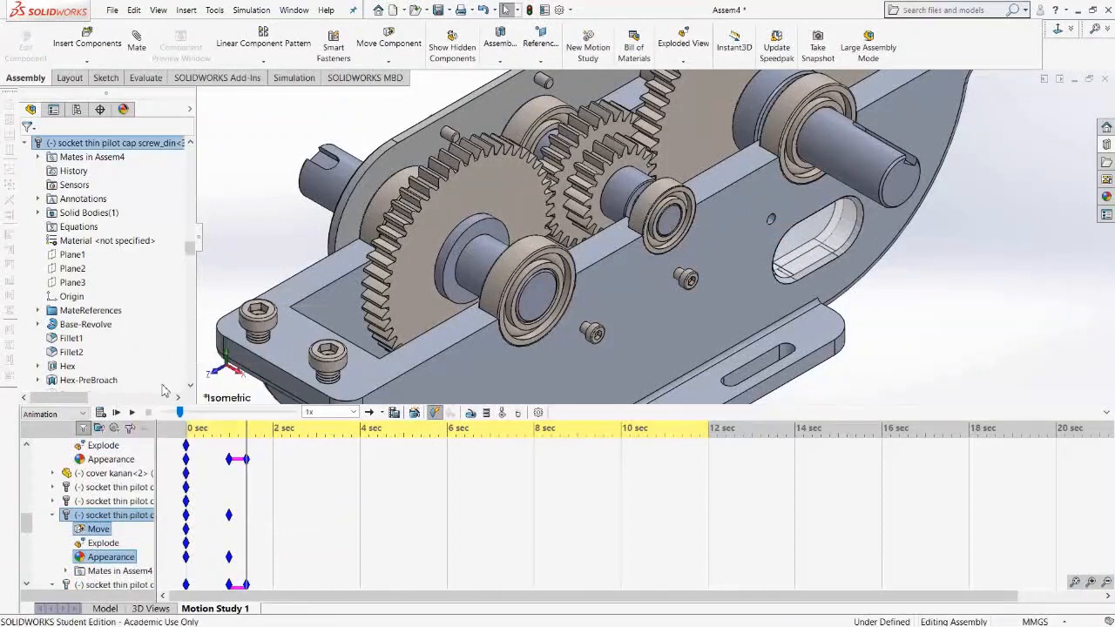
# Place an Appearance key at 1 second for the socket screw below the small bearing and hide it at 1.4 seconds.
pyautogui.rightClick(685, 280)
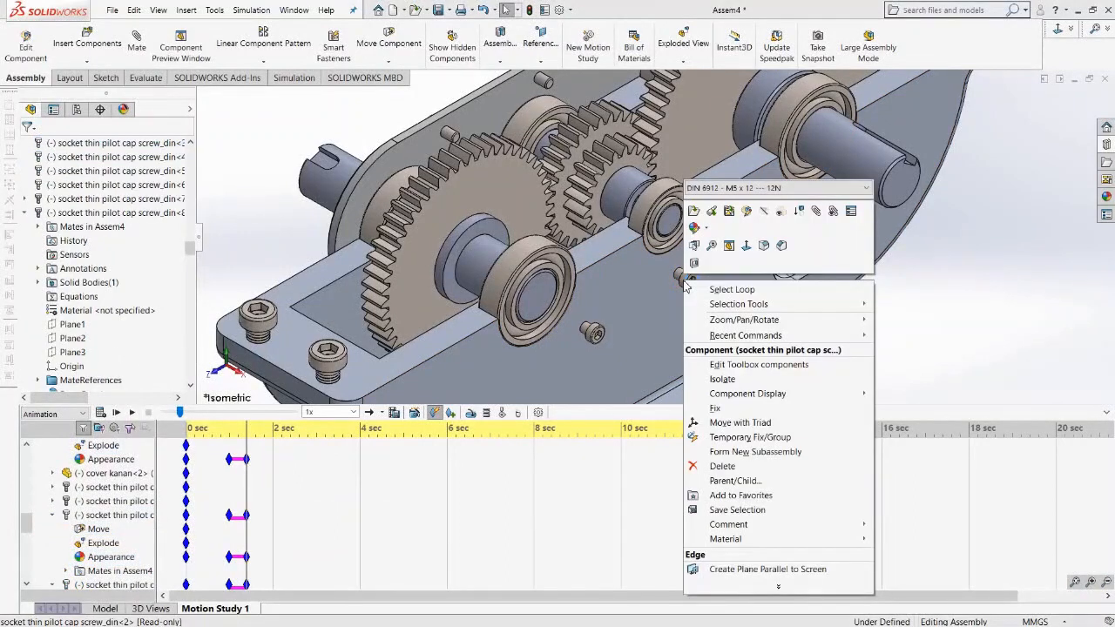
pyautogui.click(685, 284)
pyautogui.click(686, 281)
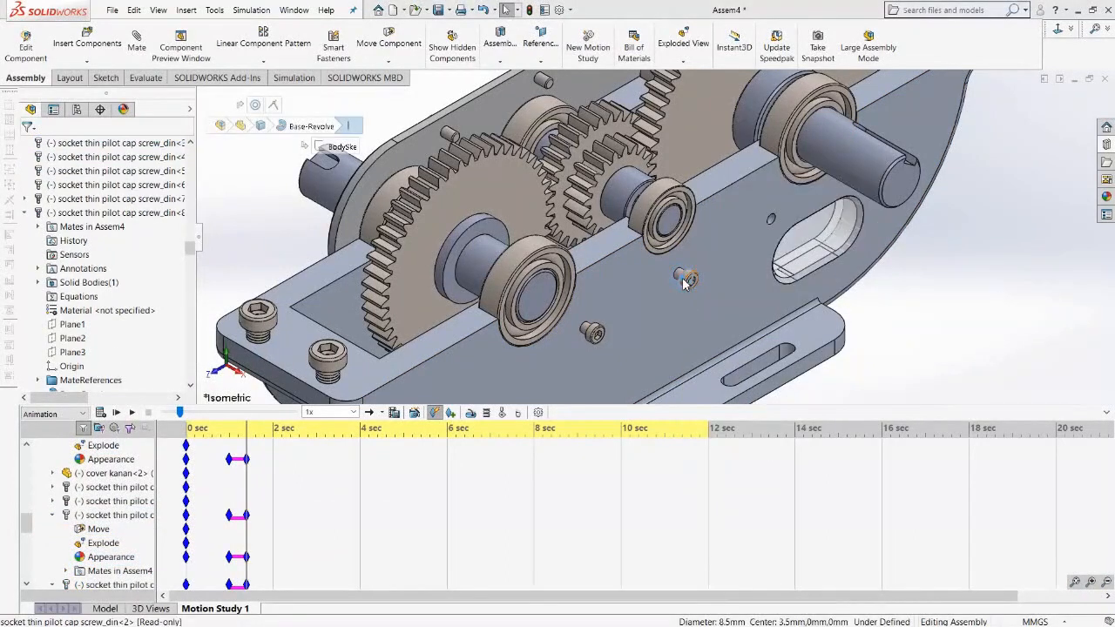
pyautogui.click(55, 502)
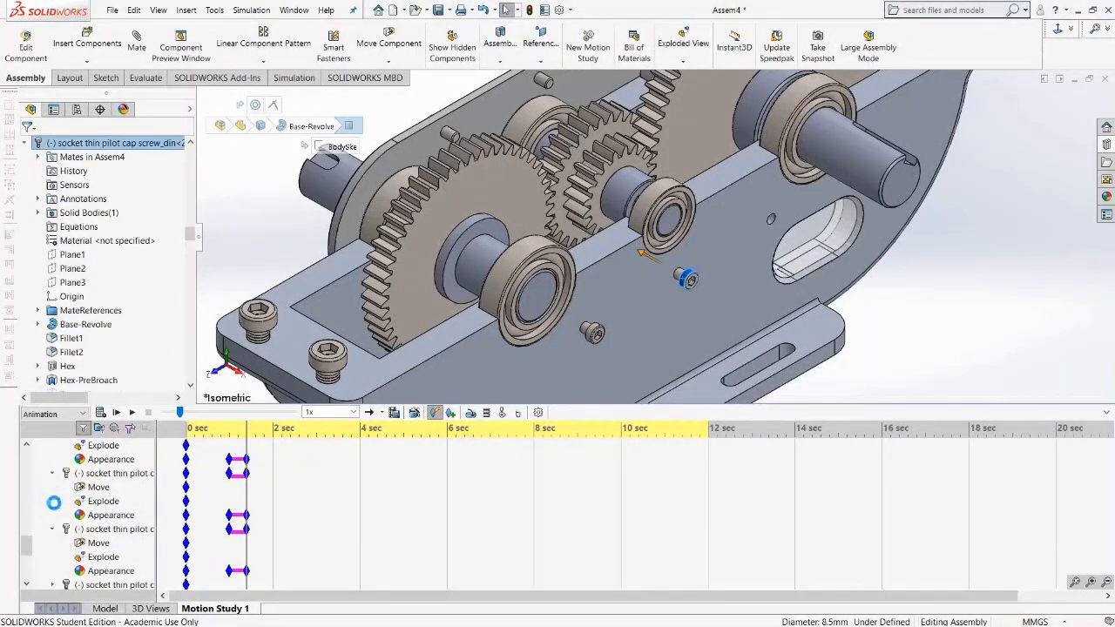
pyautogui.scroll(2, 60, 508)
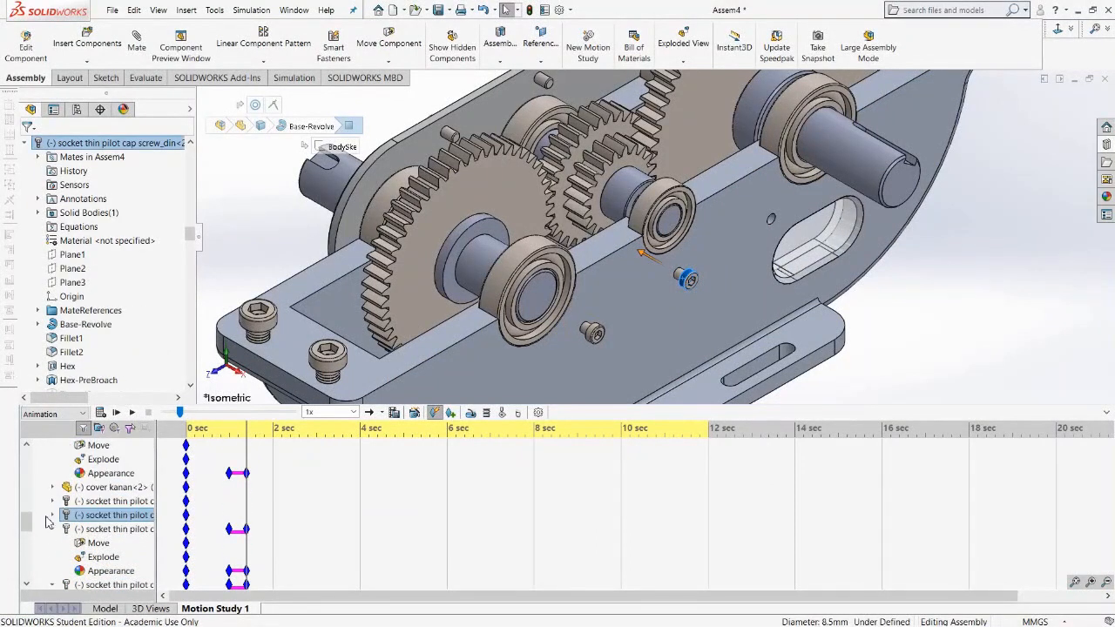
pyautogui.click(54, 516)
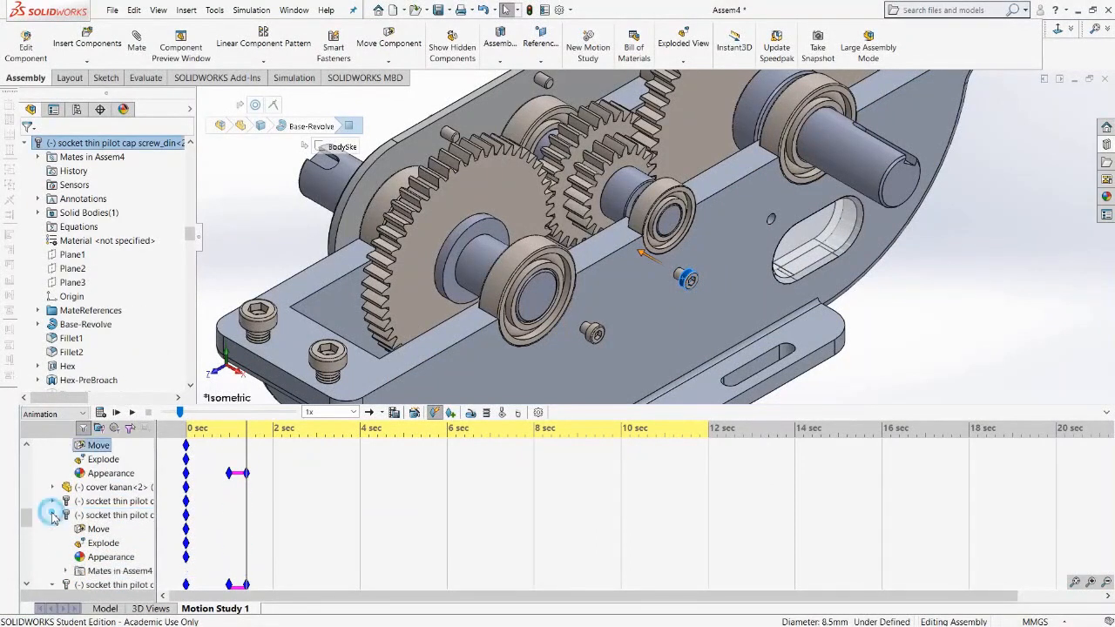
pyautogui.rightClick(230, 554)
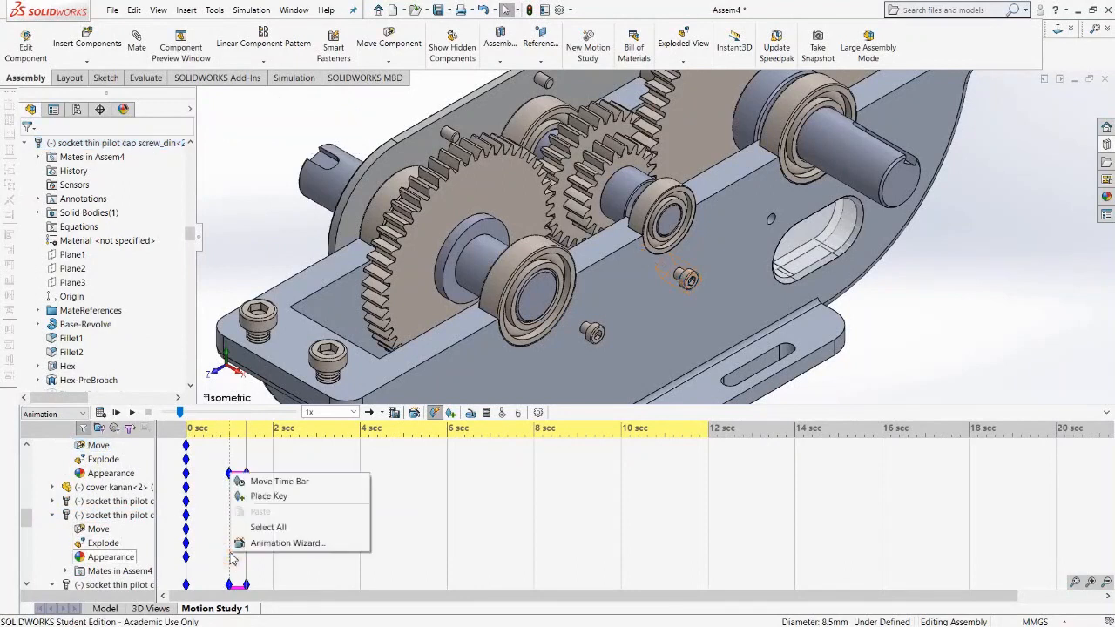
pyautogui.click(268, 501)
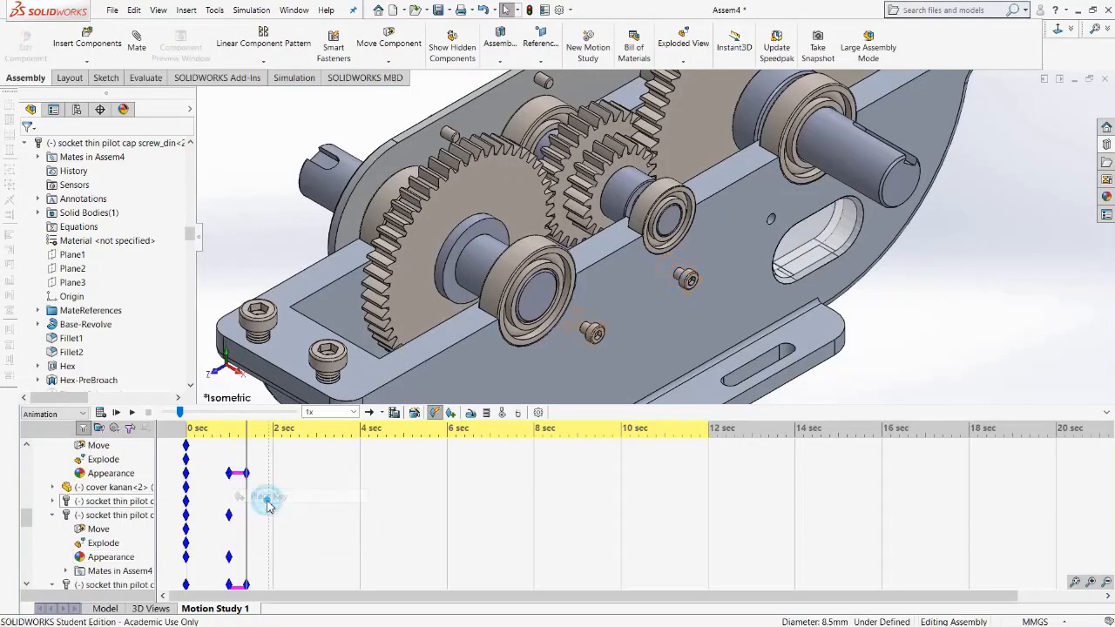
pyautogui.rightClick(113, 515)
pyautogui.click(141, 356)
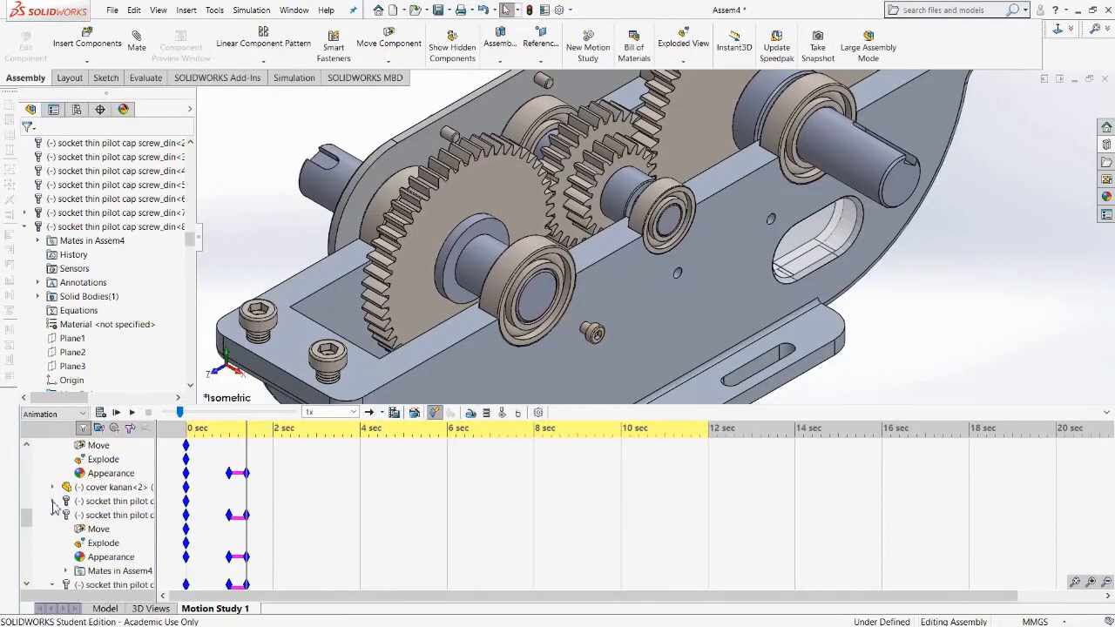
# Place an Appearance key at 1 second for the small socket screw on the housing floor and hide it at 1.4 seconds.
pyautogui.click(52, 501)
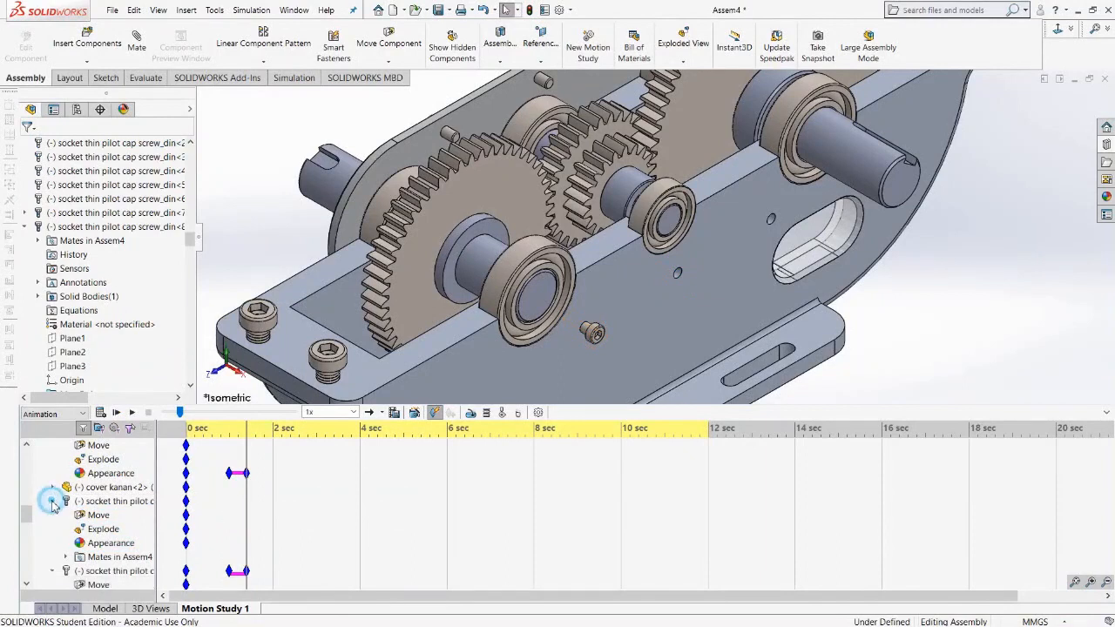
pyautogui.rightClick(231, 542)
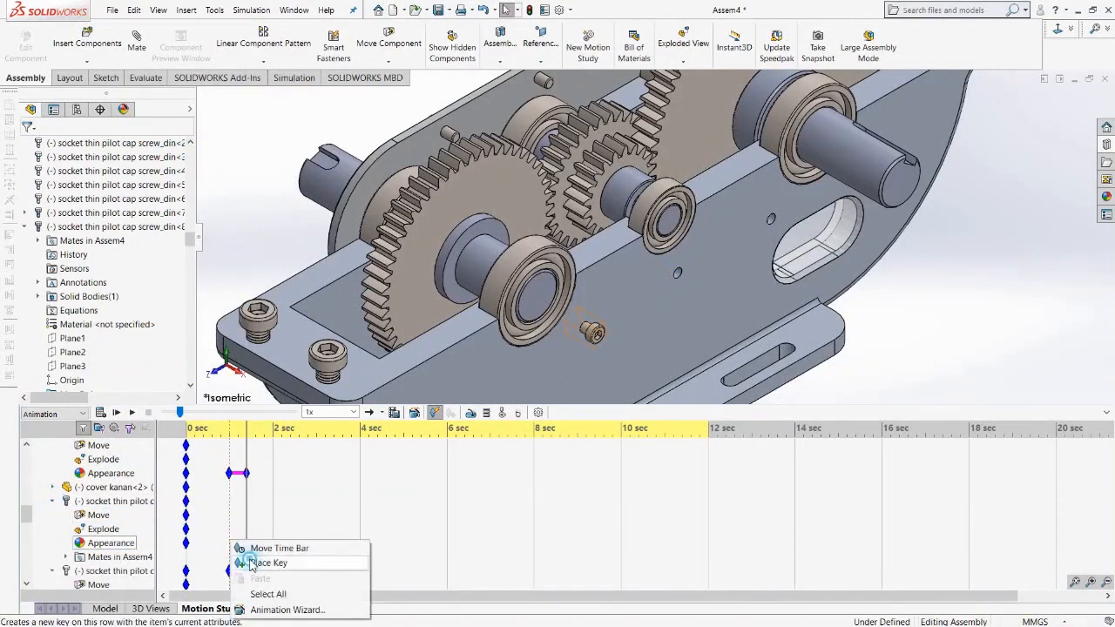
pyautogui.click(246, 563)
pyautogui.click(114, 501)
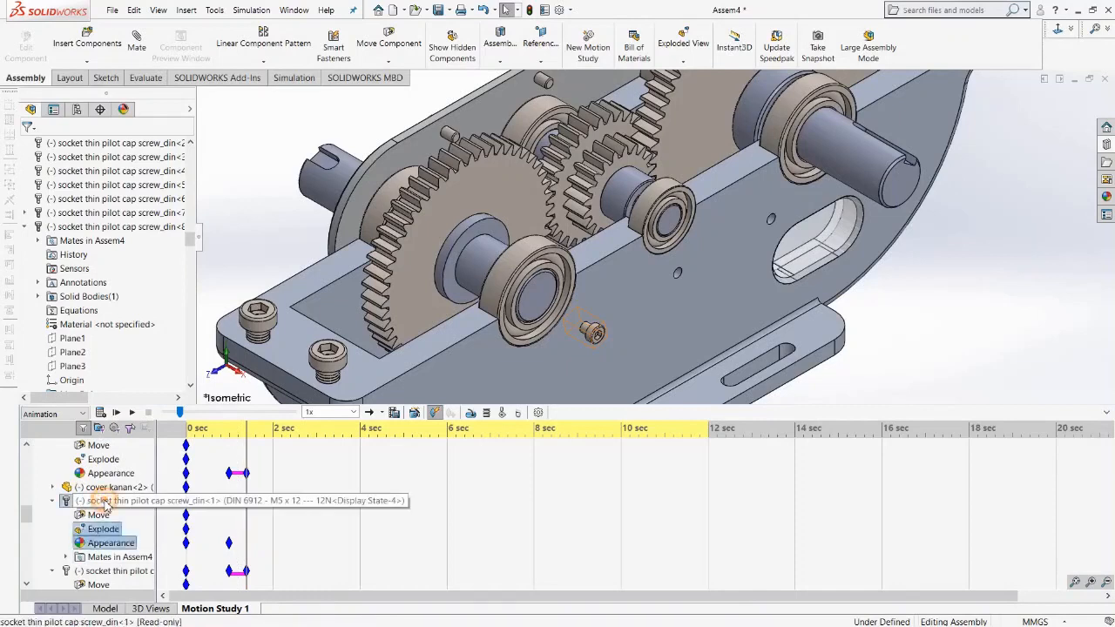
pyautogui.rightClick(105, 500)
pyautogui.click(133, 342)
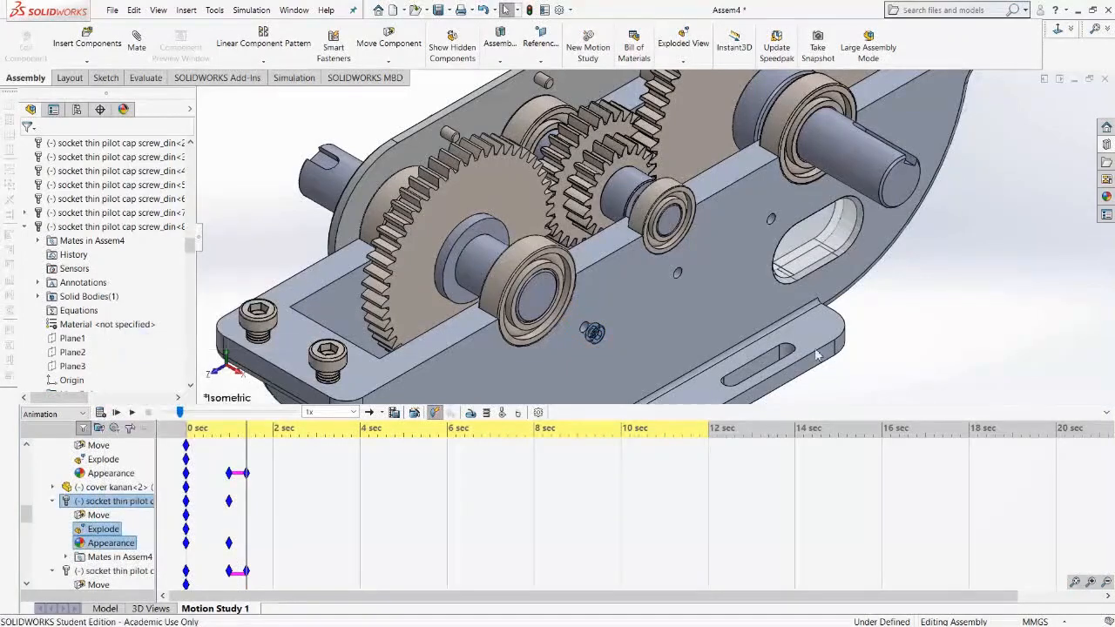
# Play the motion study from the start and inspect the gears while it runs.
pyautogui.scroll(-3, 716, 308)
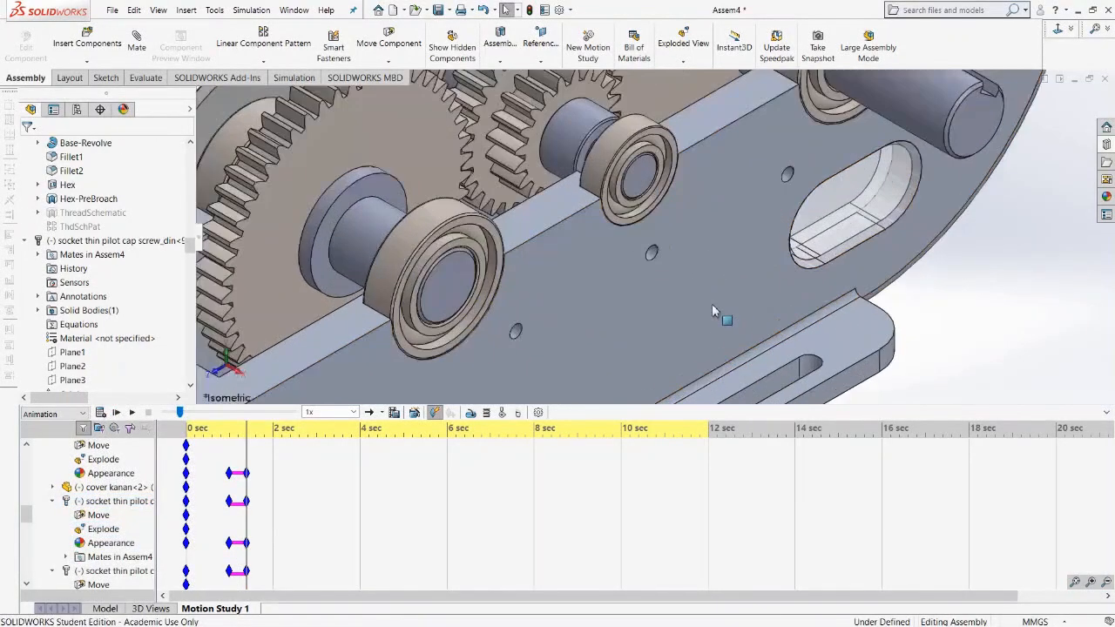
pyautogui.scroll(4, 686, 298)
pyautogui.scroll(3, 690, 298)
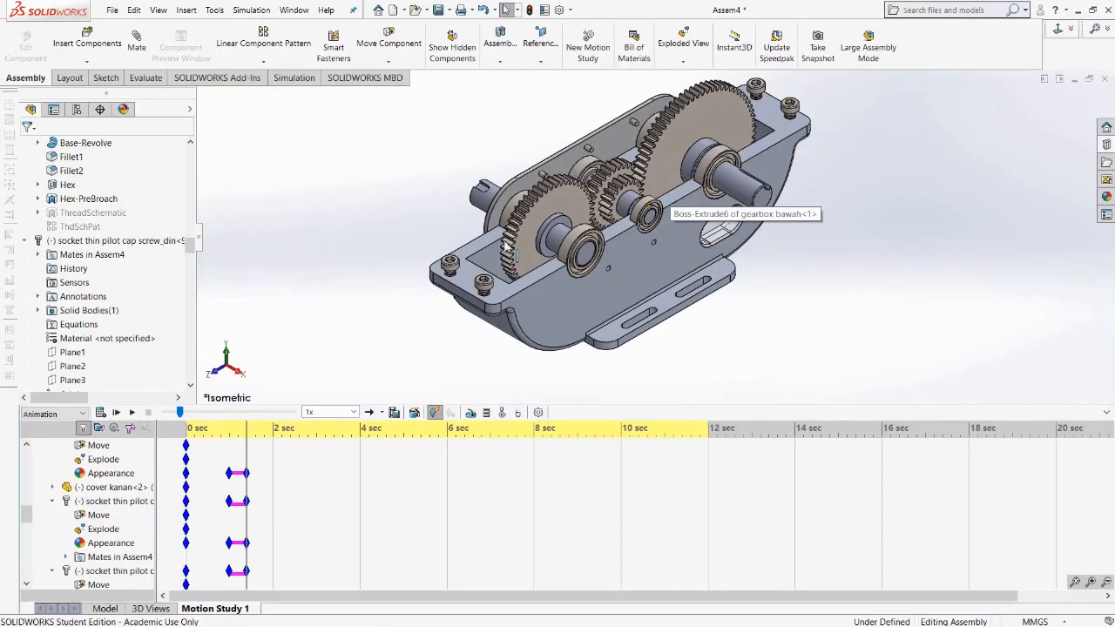
pyautogui.moveTo(182, 414); pyautogui.dragTo(135, 416)
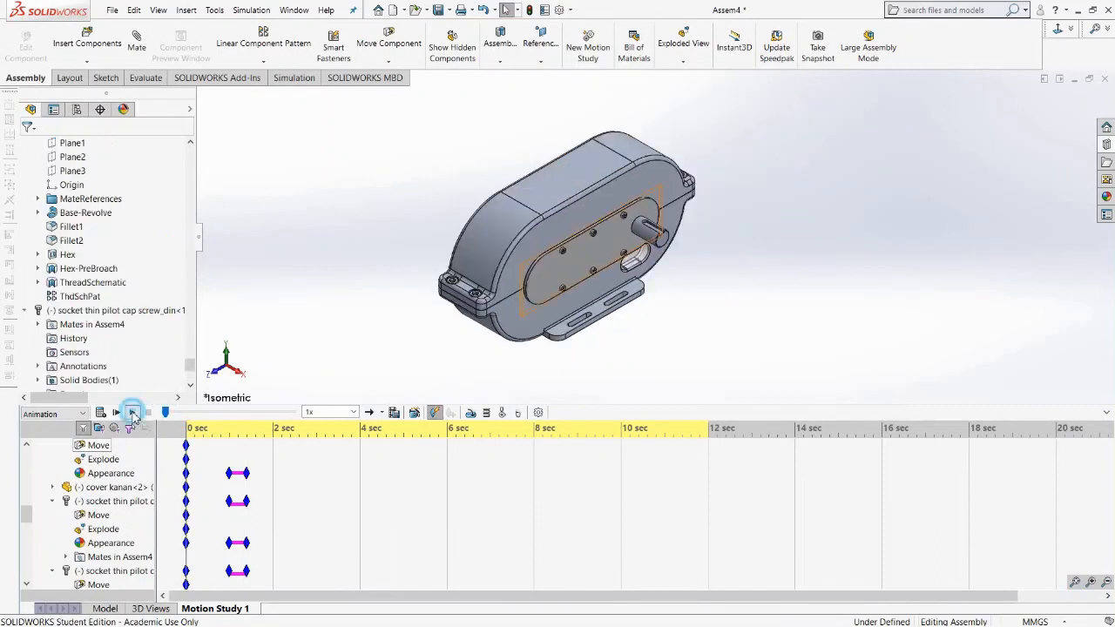
pyautogui.click(133, 414)
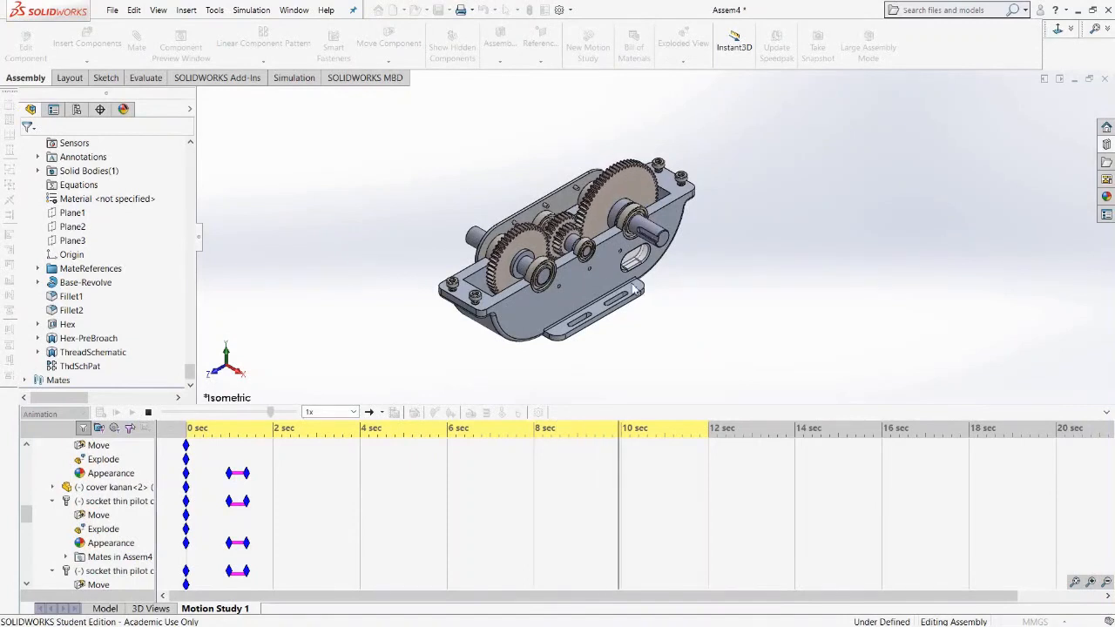
pyautogui.scroll(-7, 571, 246)
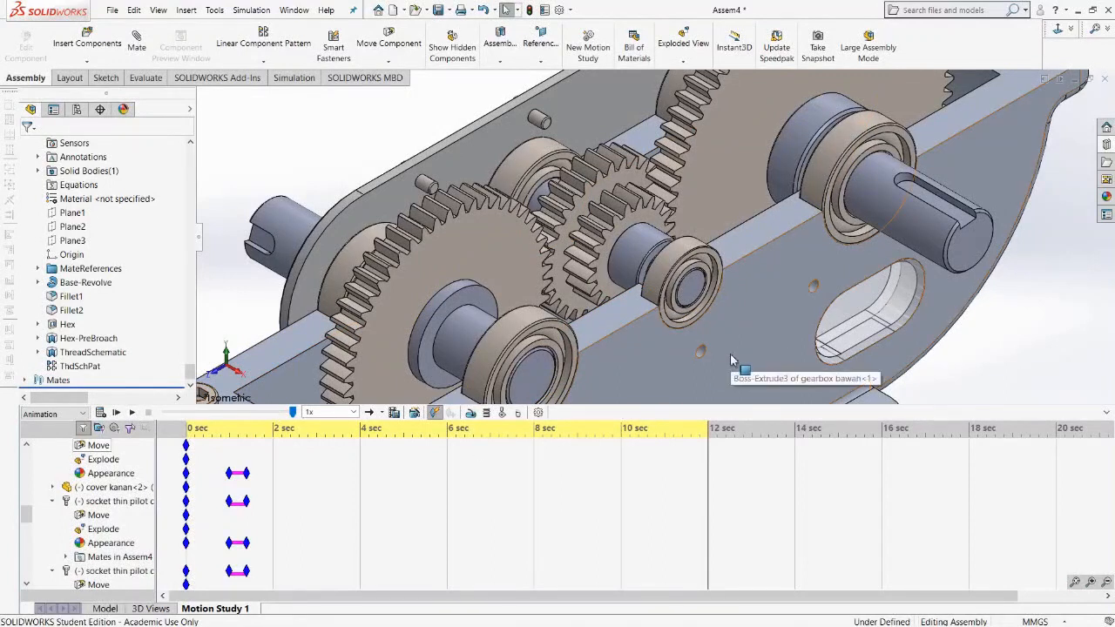
pyautogui.scroll(4, 611, 361)
pyautogui.scroll(-2, 620, 316)
pyautogui.scroll(2, 621, 315)
pyautogui.scroll(-4, 666, 261)
pyautogui.scroll(4, 660, 200)
pyautogui.scroll(-4, 649, 283)
pyautogui.scroll(2, 649, 283)
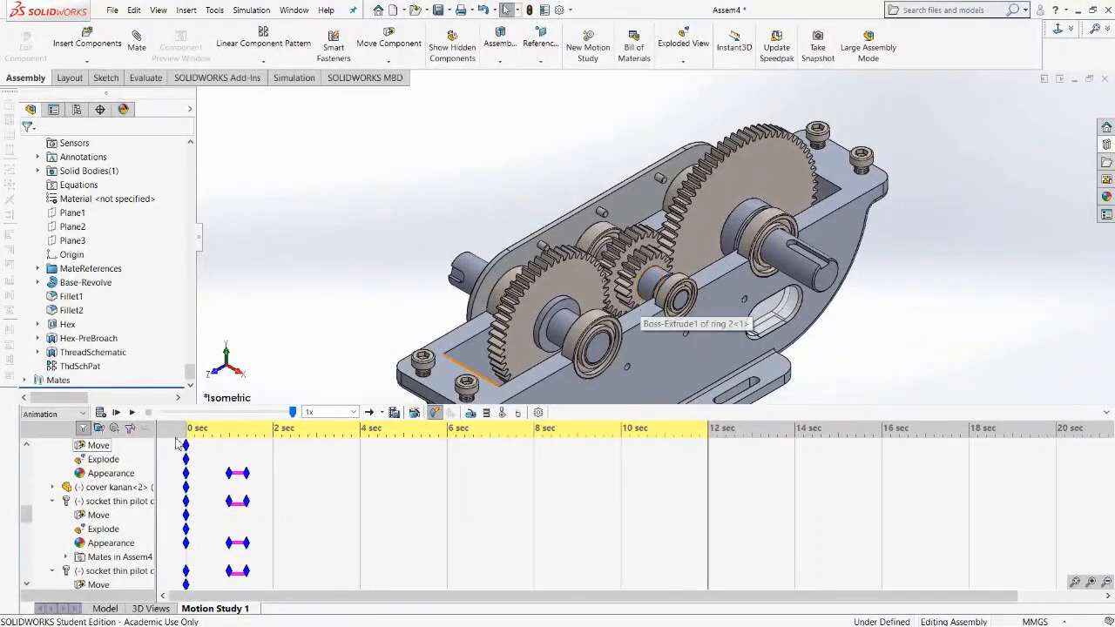
pyautogui.moveTo(25, 511); pyautogui.dragTo(26, 457)
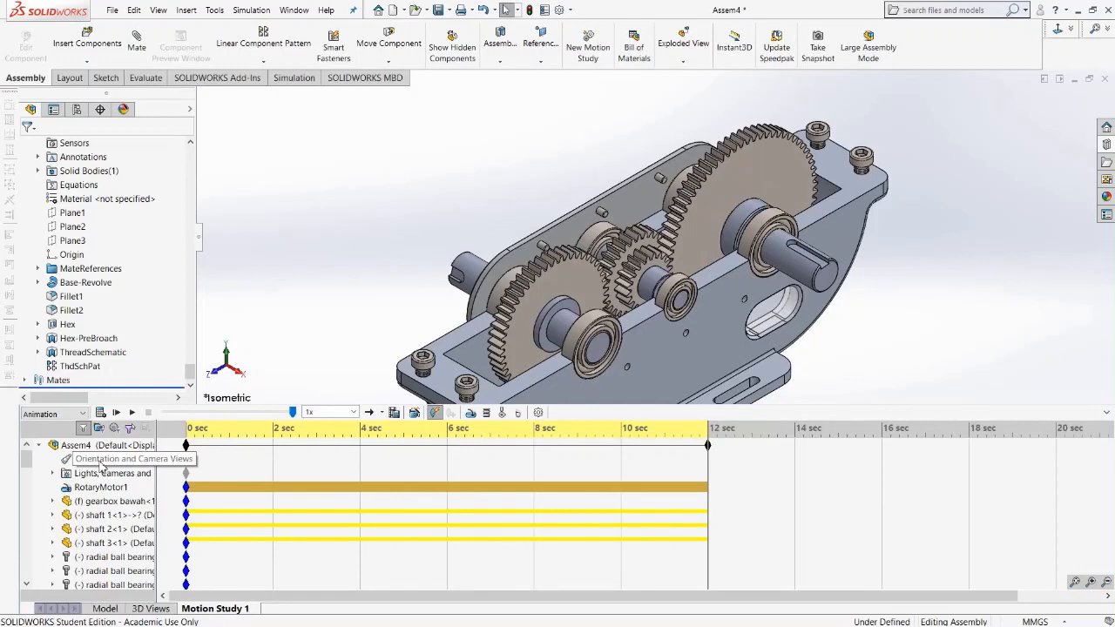
pyautogui.rightClick(101, 463)
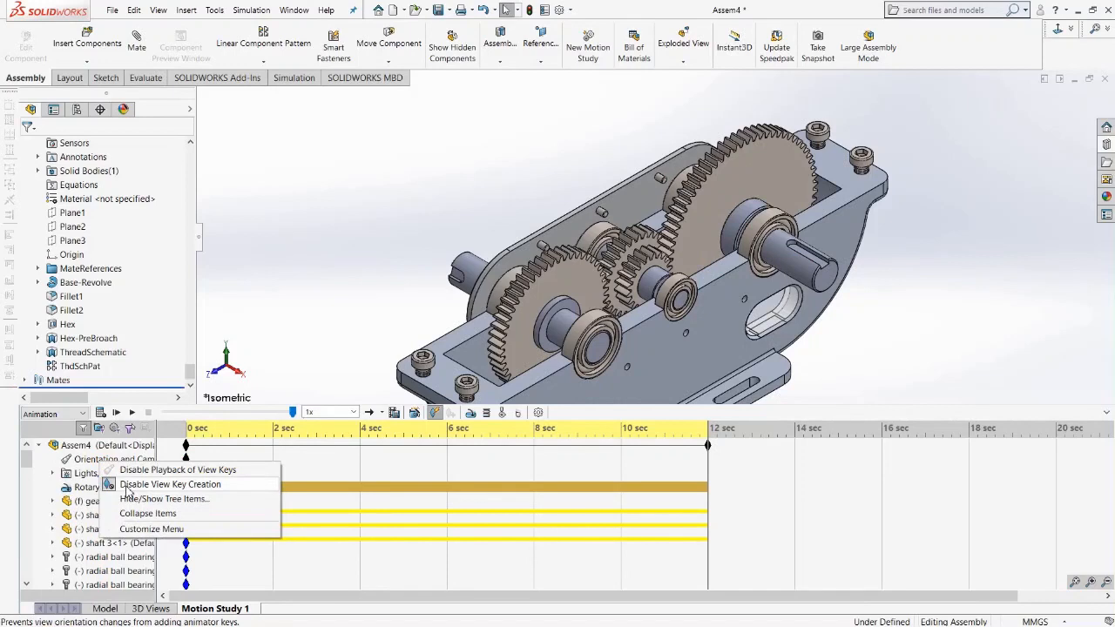
pyautogui.click(998, 236)
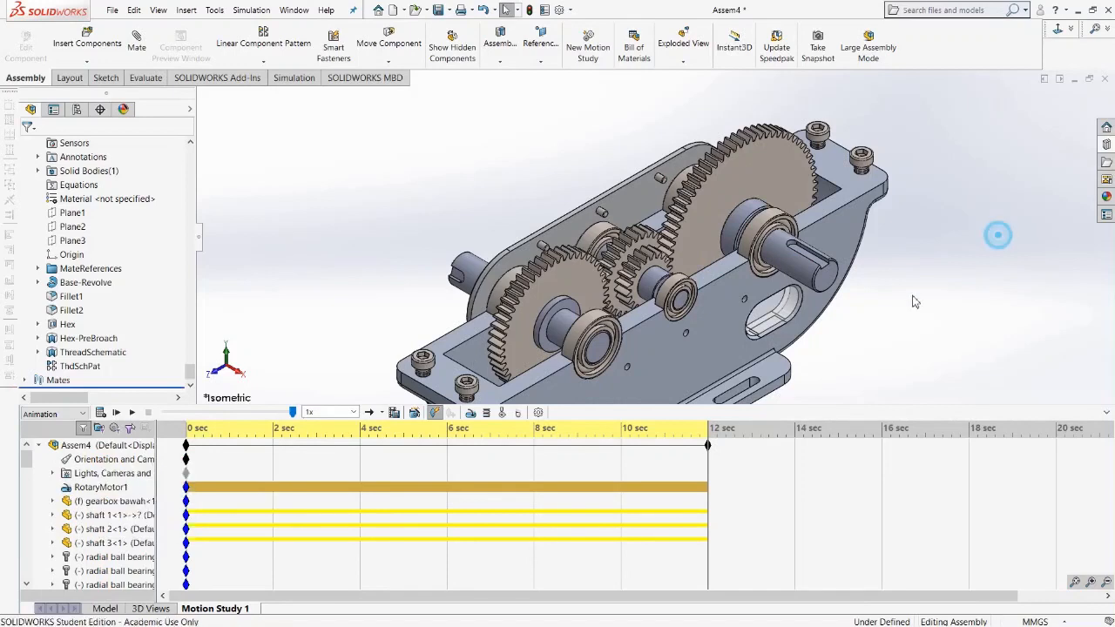
# Replay the motion study from the start and stop it.
pyautogui.scroll(6, 913, 298)
pyautogui.scroll(-3, 638, 275)
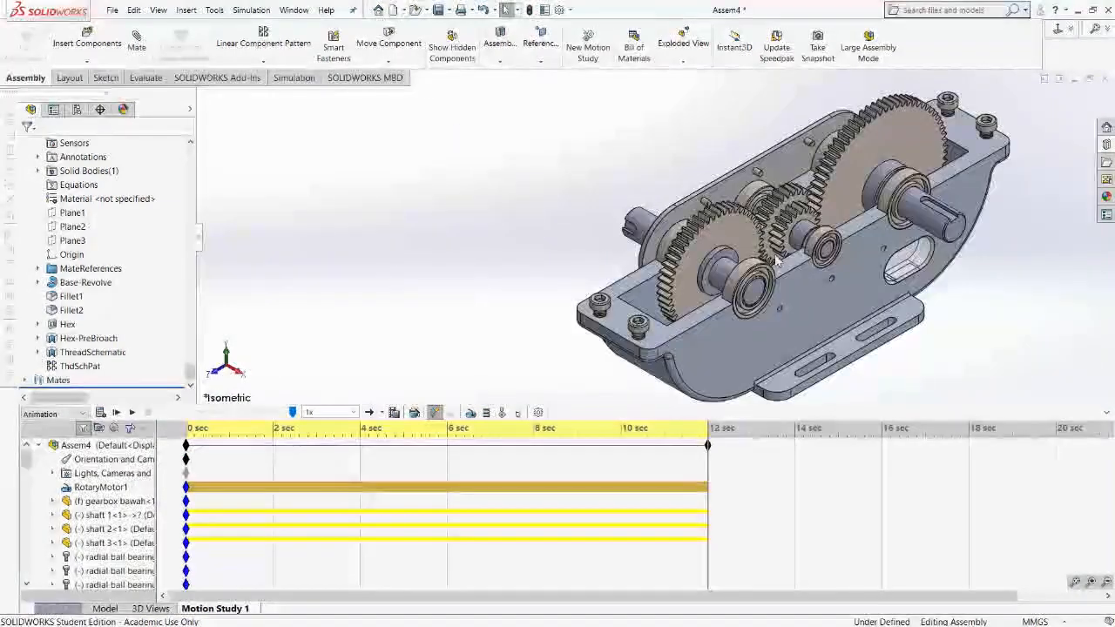
pyautogui.scroll(2, 637, 274)
pyautogui.scroll(-6, 637, 275)
pyautogui.scroll(3, 637, 272)
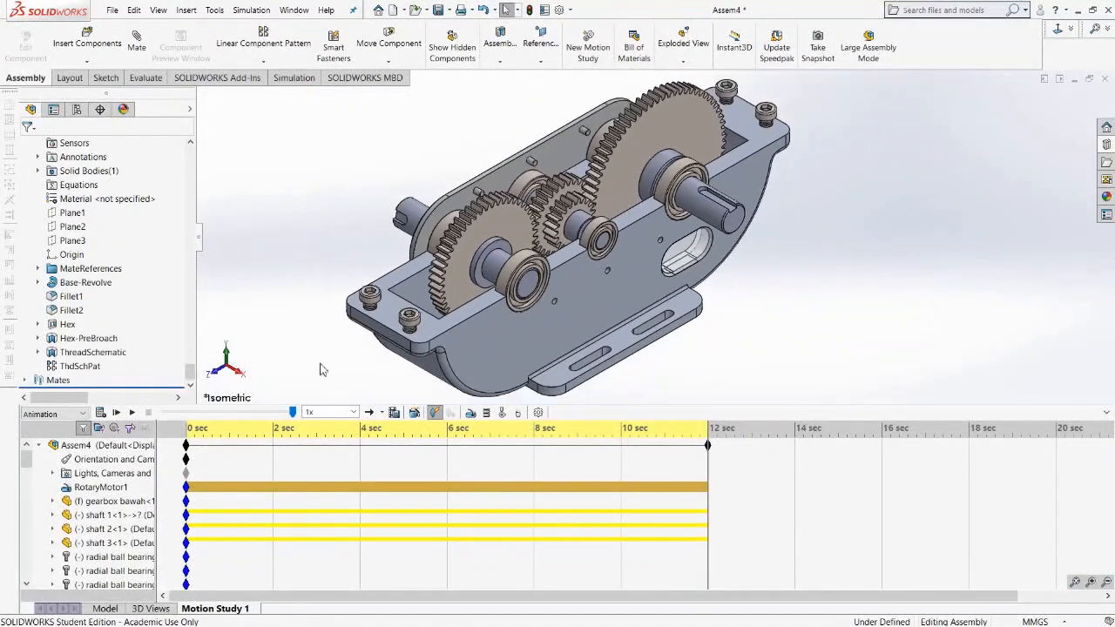
pyautogui.click(131, 413)
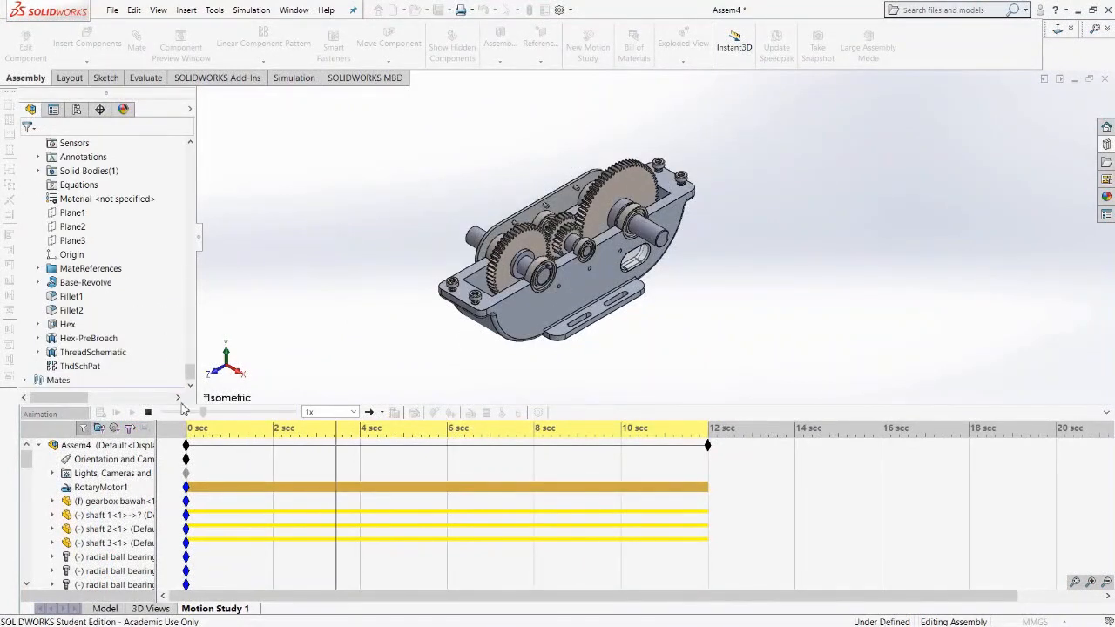
pyautogui.click(148, 413)
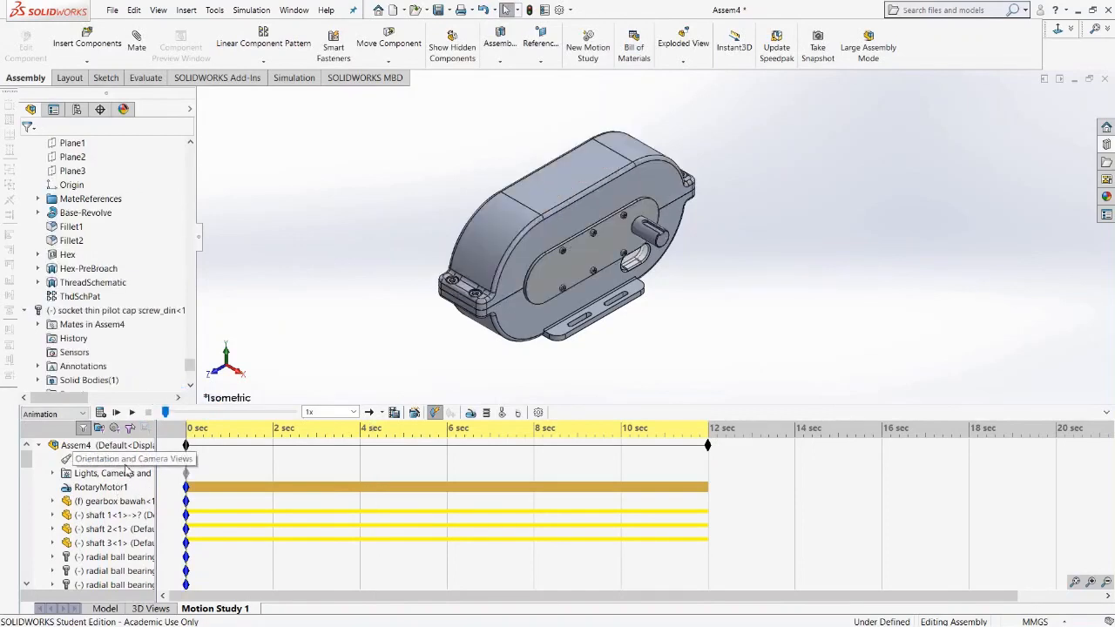
# Toggle the Disable View Key Creation option on Orientation and Camera Views.
pyautogui.rightClick(126, 467)
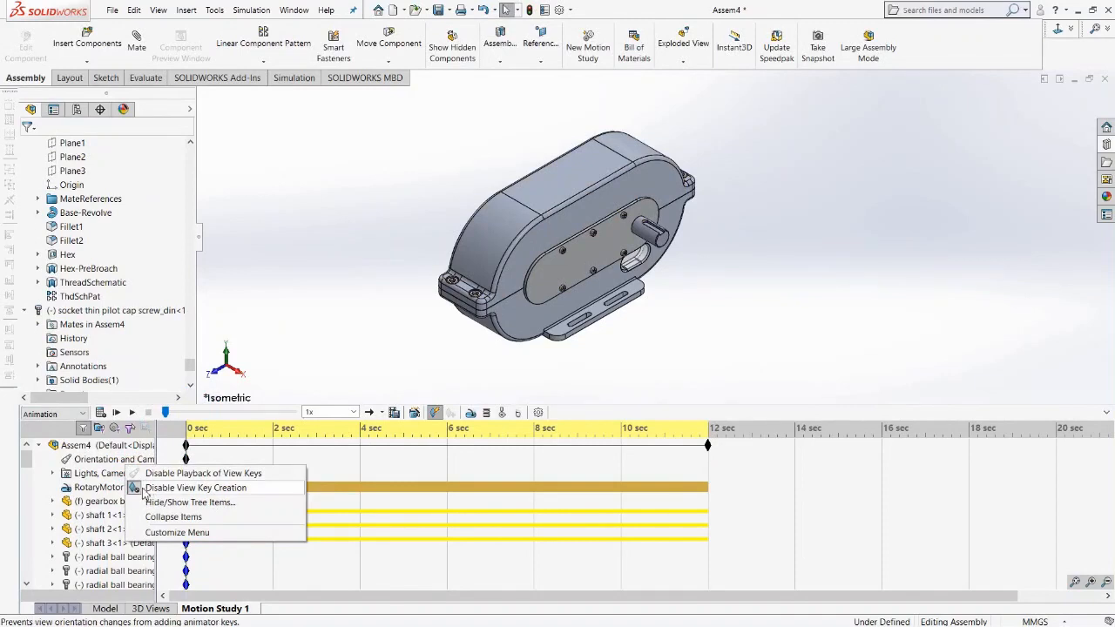
pyautogui.click(140, 491)
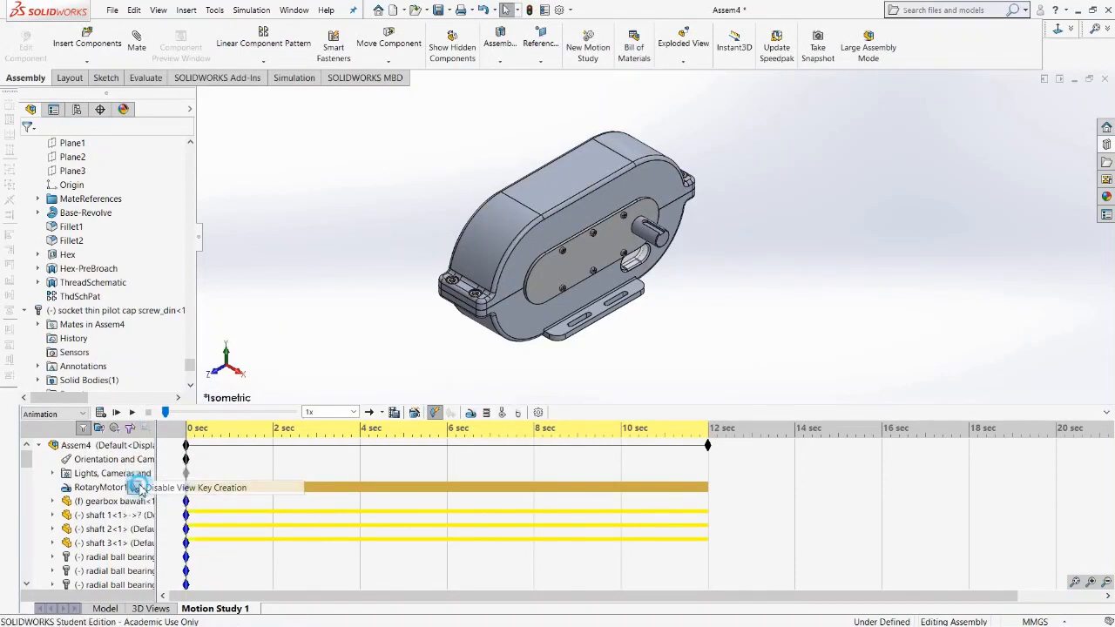
pyautogui.rightClick(129, 464)
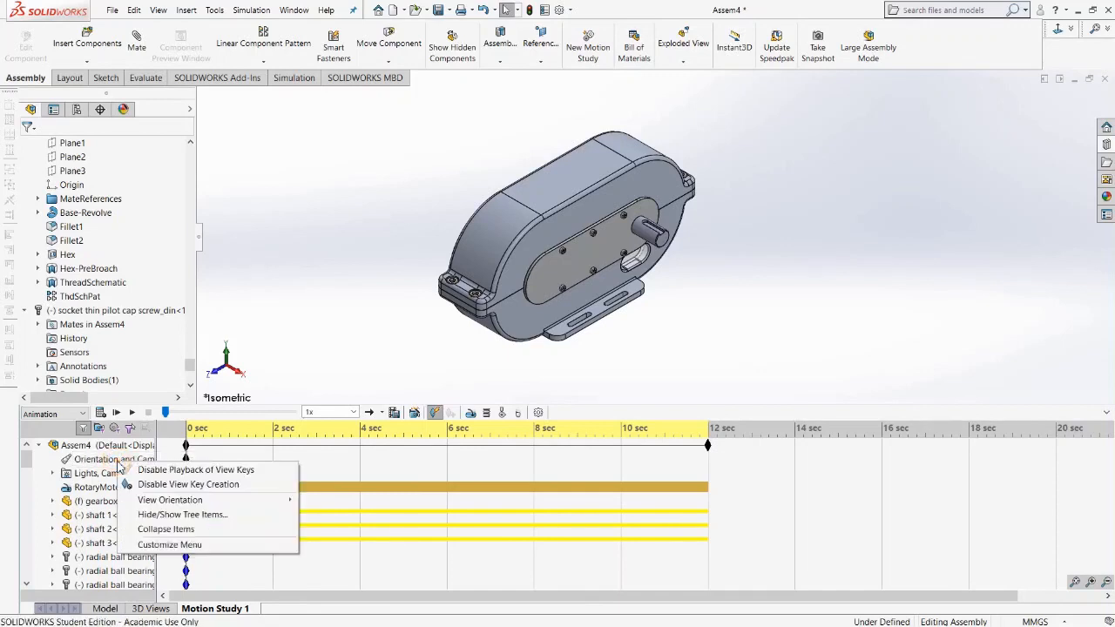
pyautogui.click(137, 486)
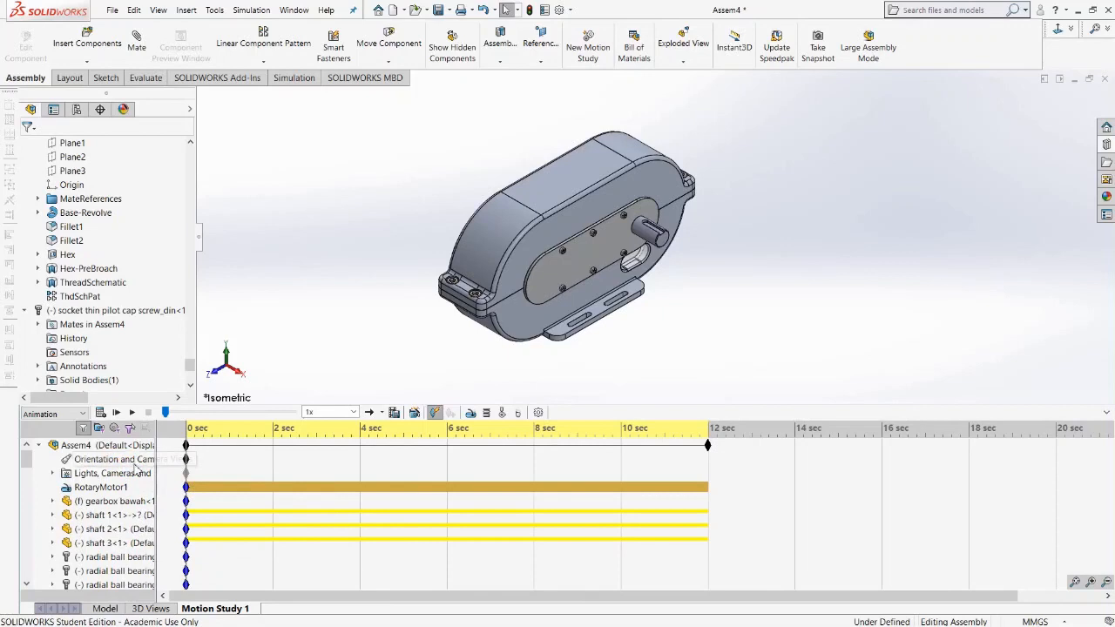
pyautogui.rightClick(138, 461)
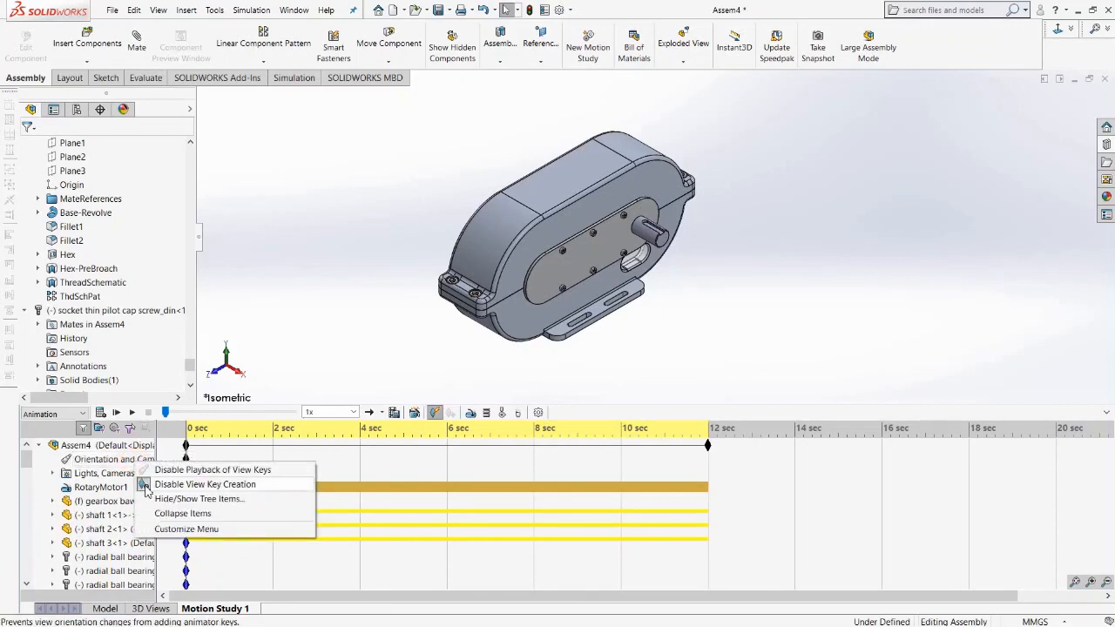
pyautogui.click(145, 487)
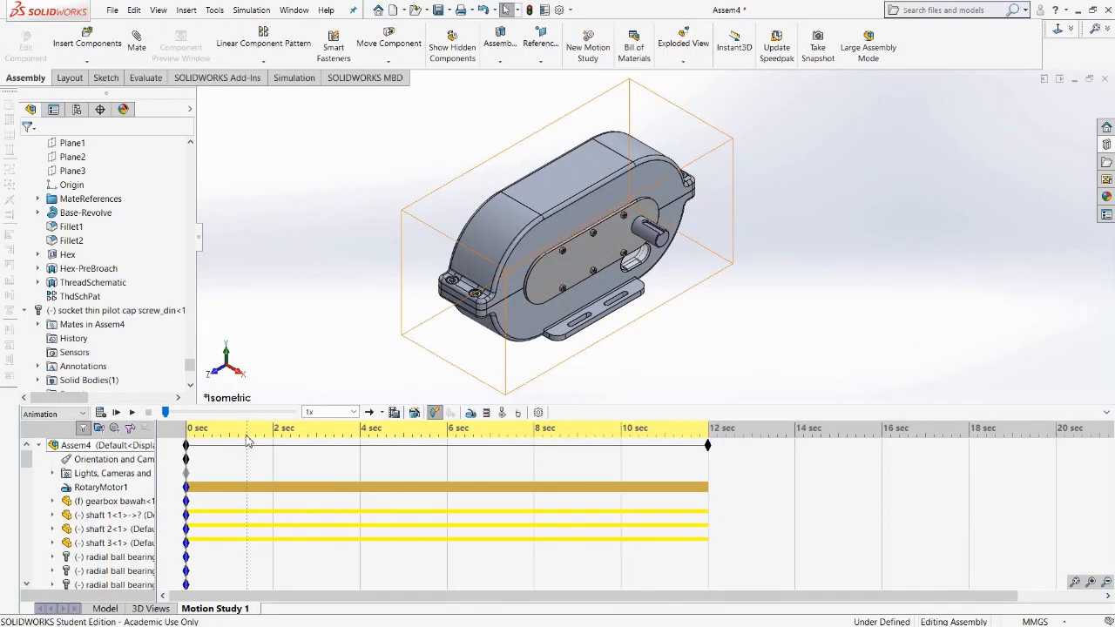
# Place an orientation view key at 2 seconds and a zoomed-in gear view key at about 2.4 seconds.
pyautogui.click(249, 442)
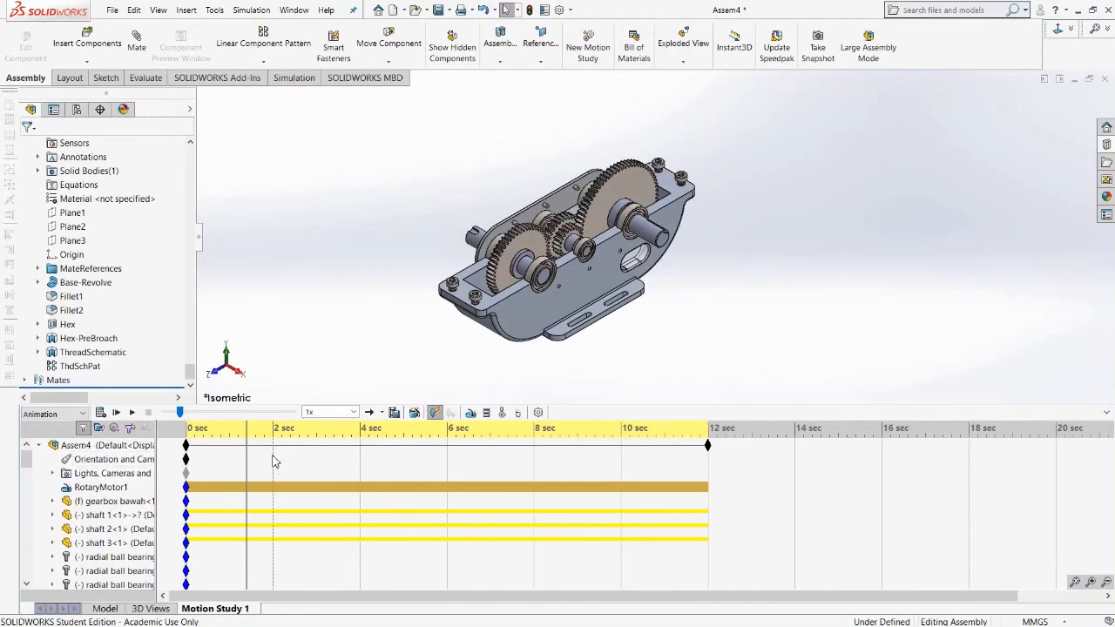
pyautogui.rightClick(272, 456)
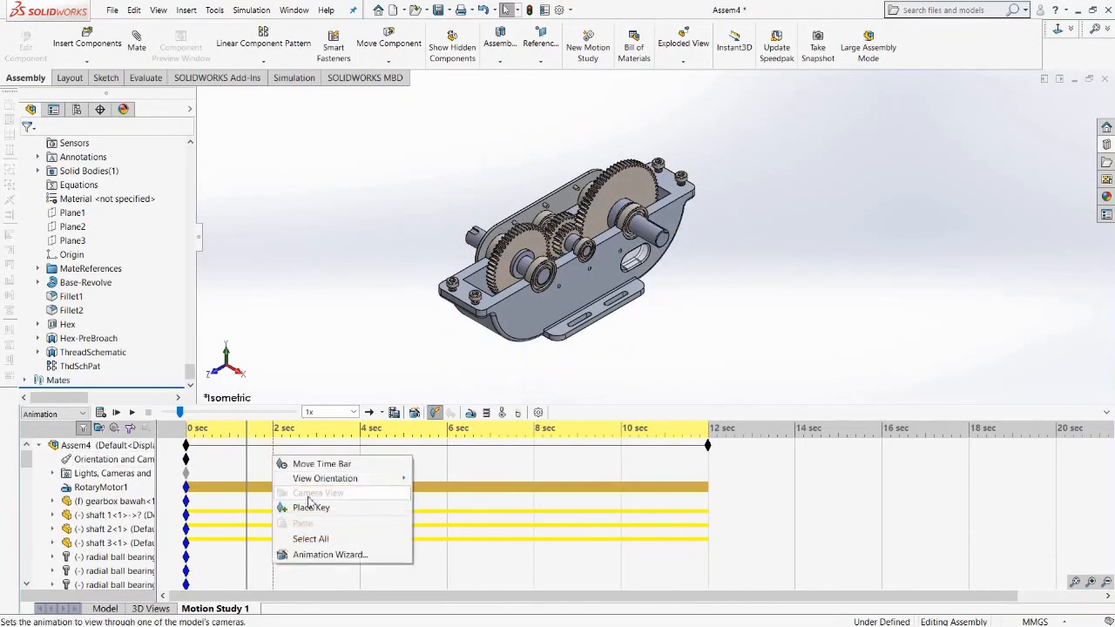
pyautogui.click(311, 509)
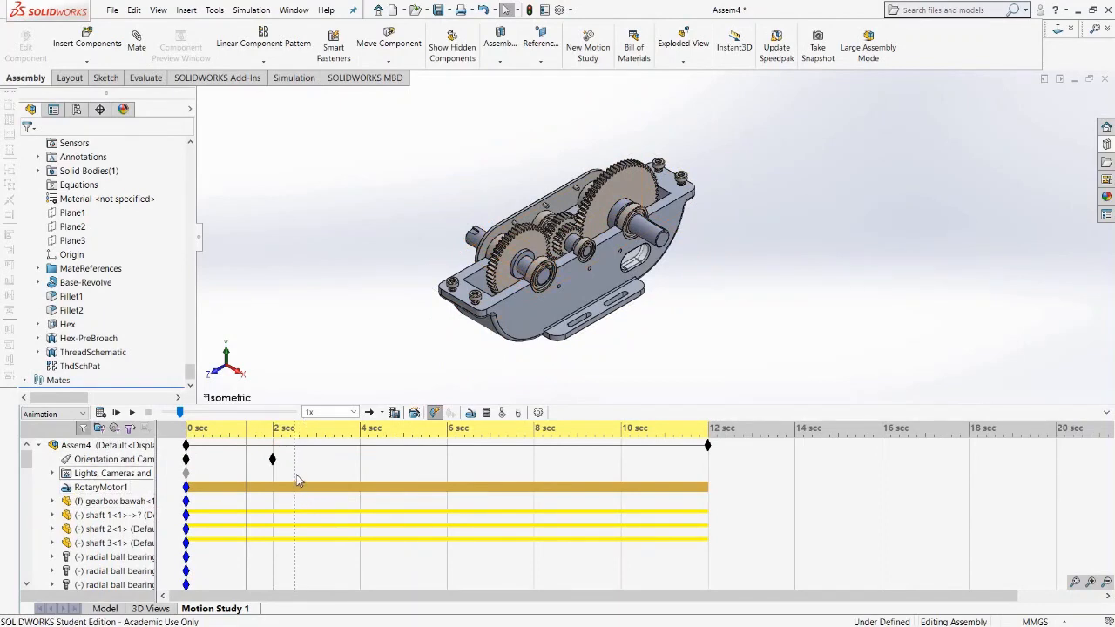
pyautogui.click(290, 431)
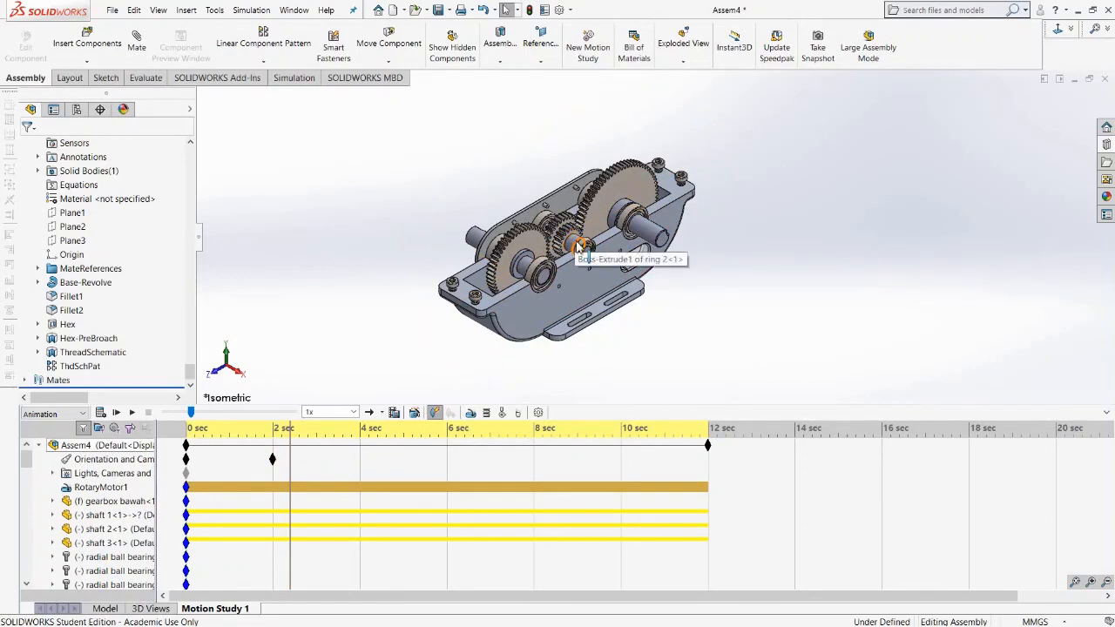
pyautogui.scroll(-10, 577, 247)
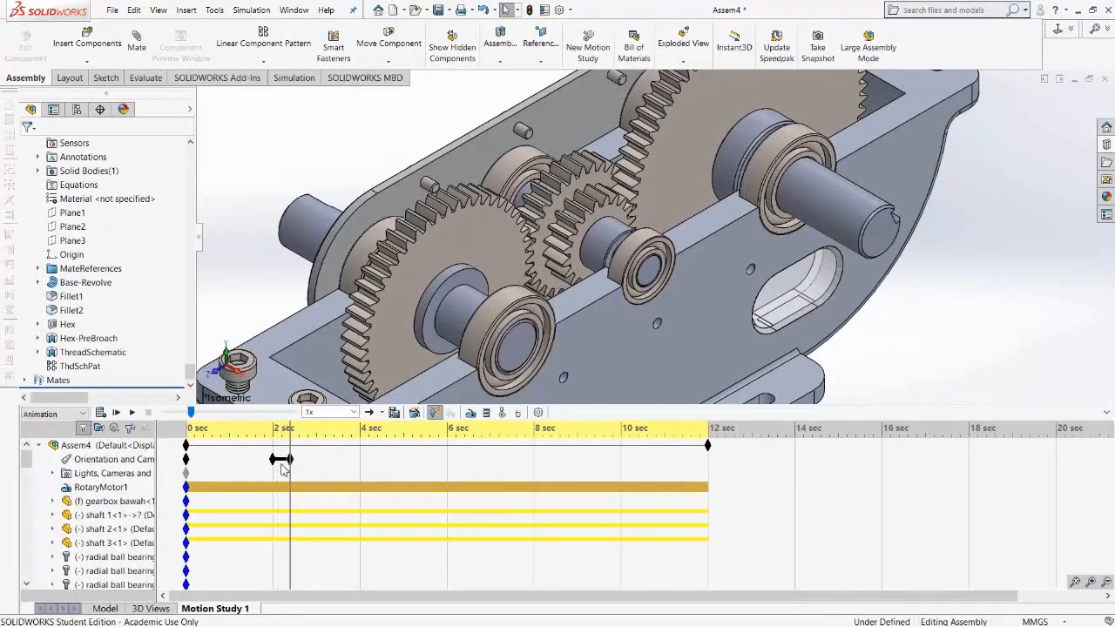
pyautogui.moveTo(290, 460); pyautogui.dragTo(286, 460)
# Play the motion study from the start to preview the camera zoom, then recalculate it.
pyautogui.click(192, 411)
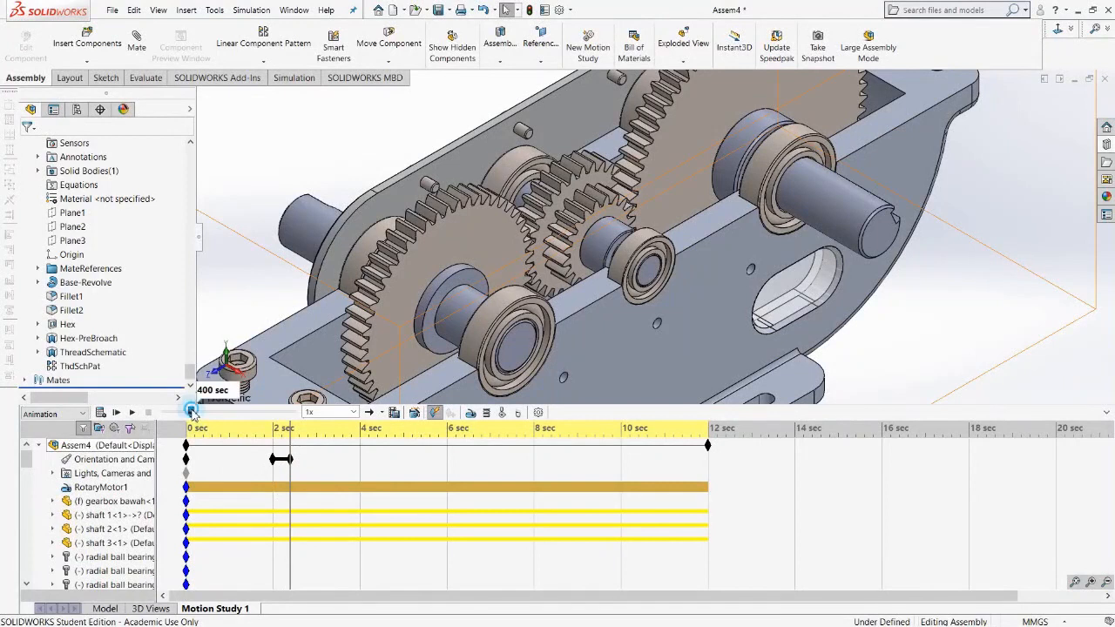
pyautogui.moveTo(191, 411); pyautogui.dragTo(165, 411)
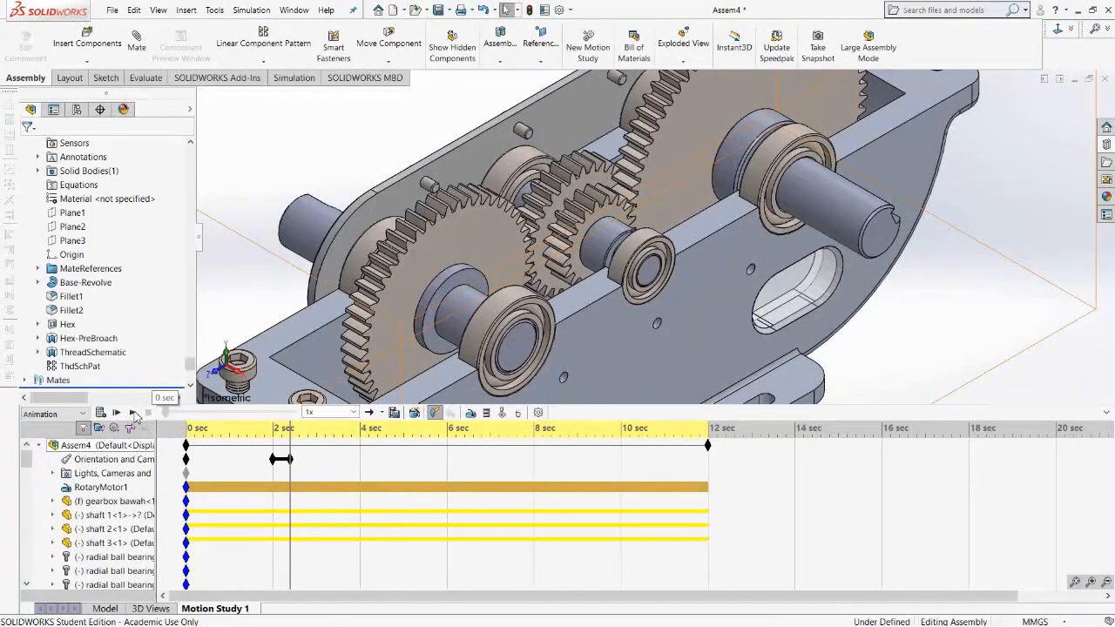
pyautogui.click(134, 413)
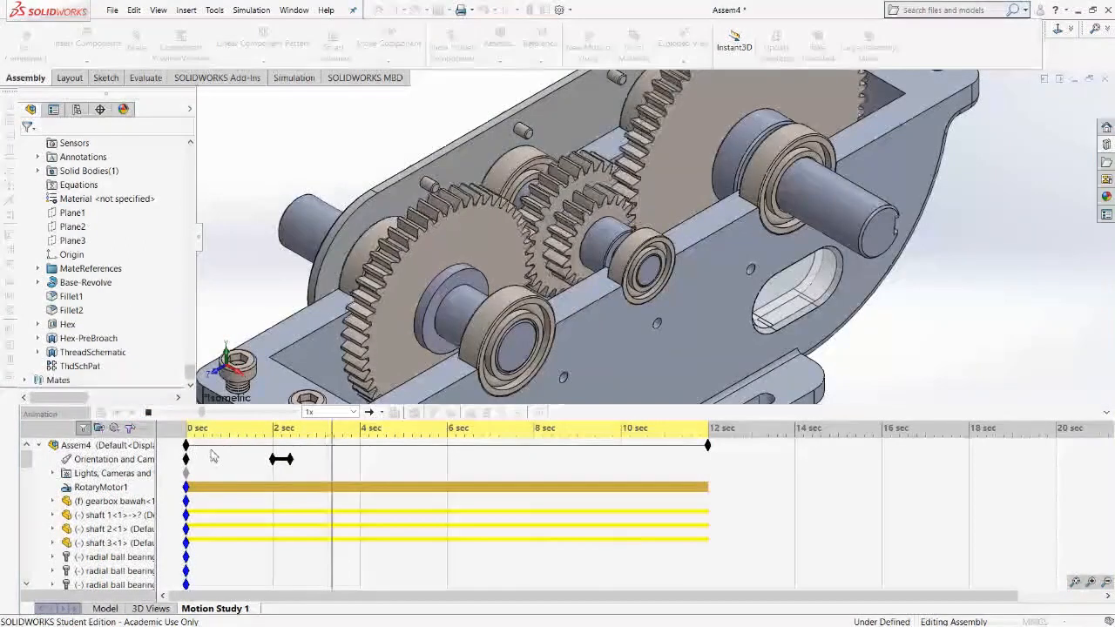
pyautogui.click(149, 413)
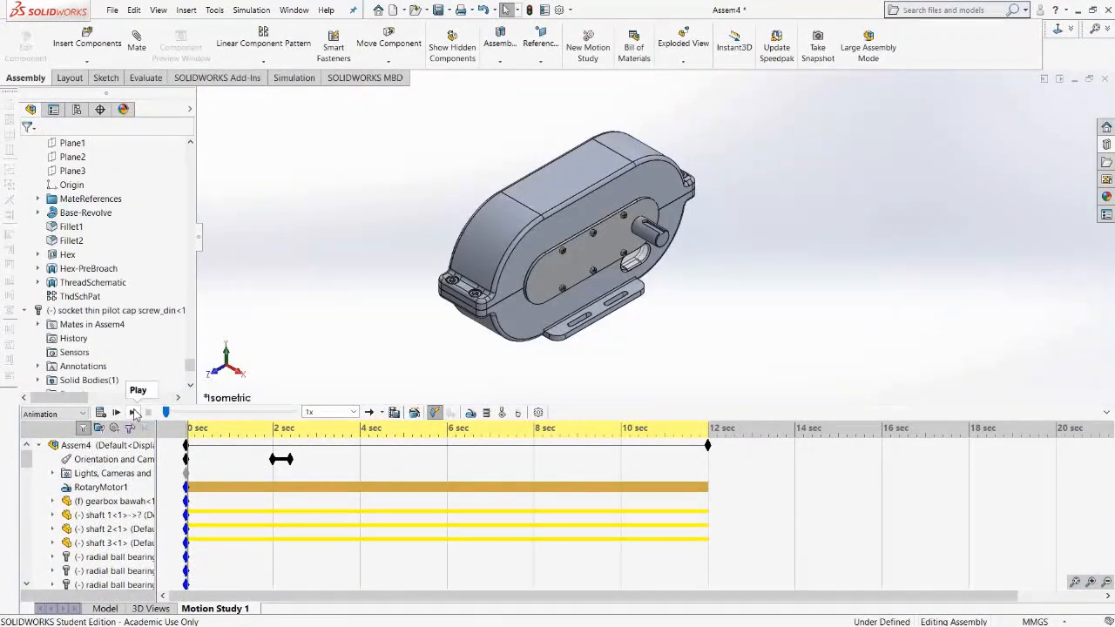
pyautogui.click(134, 413)
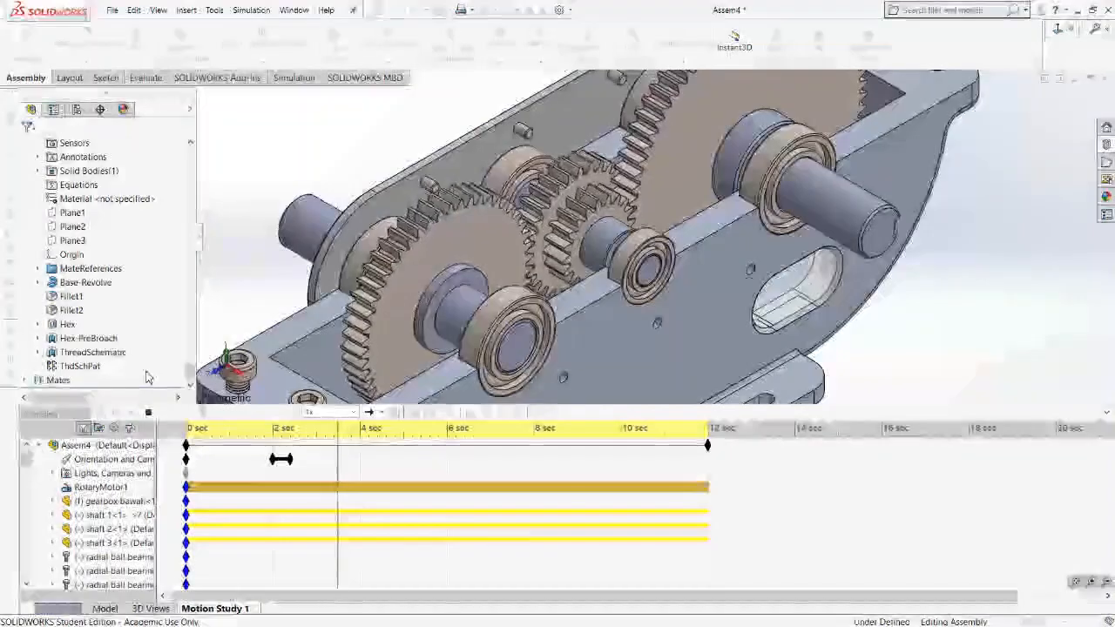
pyautogui.click(148, 413)
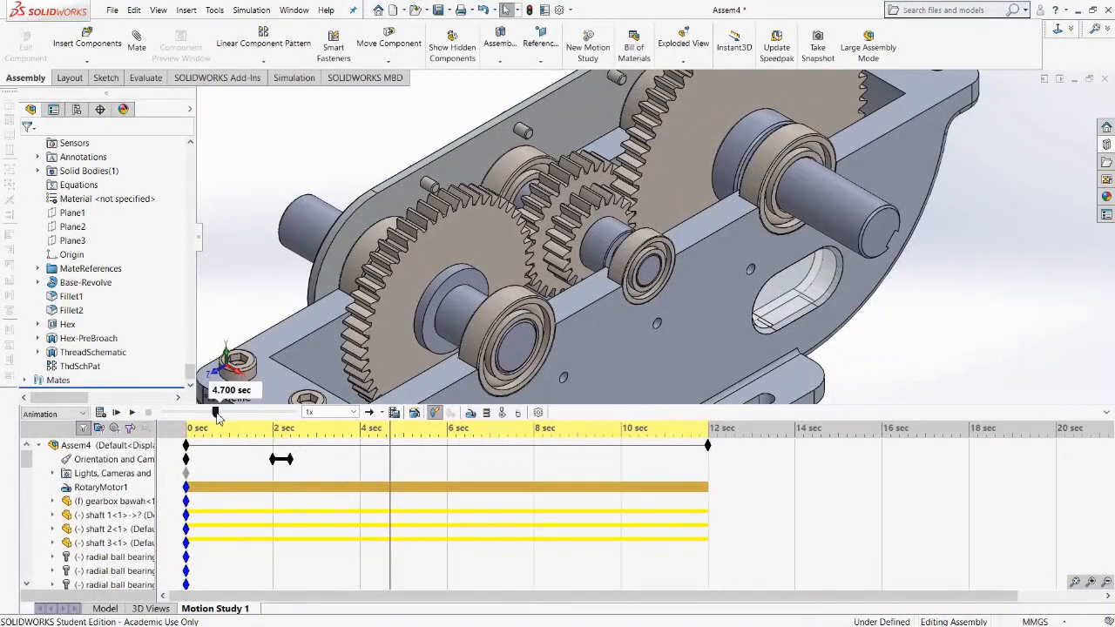
pyautogui.click(101, 413)
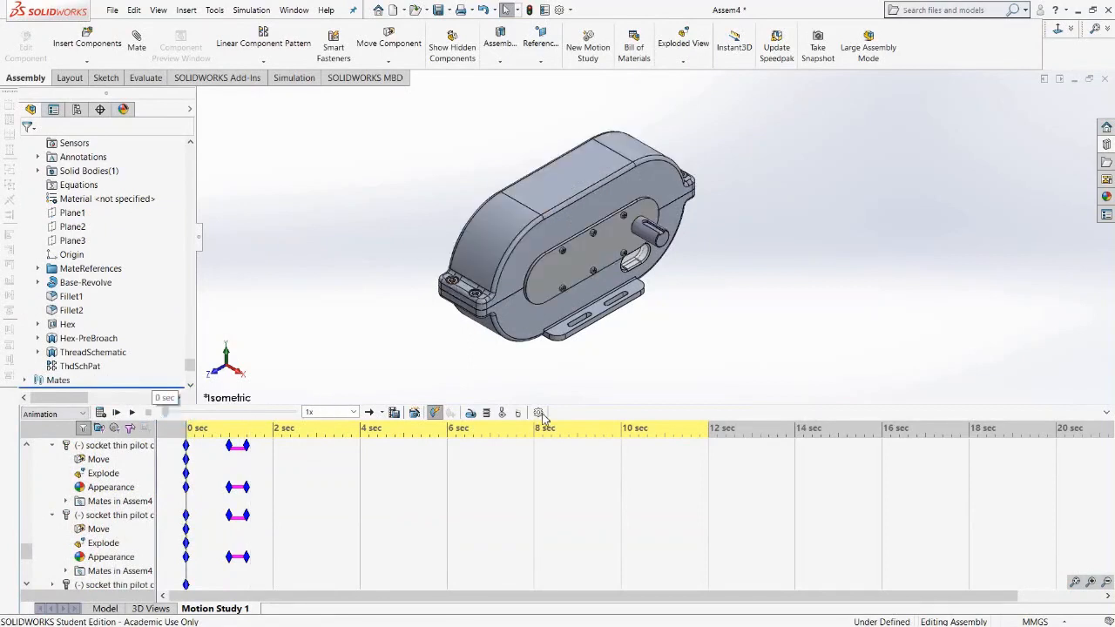
# Set the motion study's animation rate to 30 frames per second in the Motion Study Properties.
pyautogui.click(539, 413)
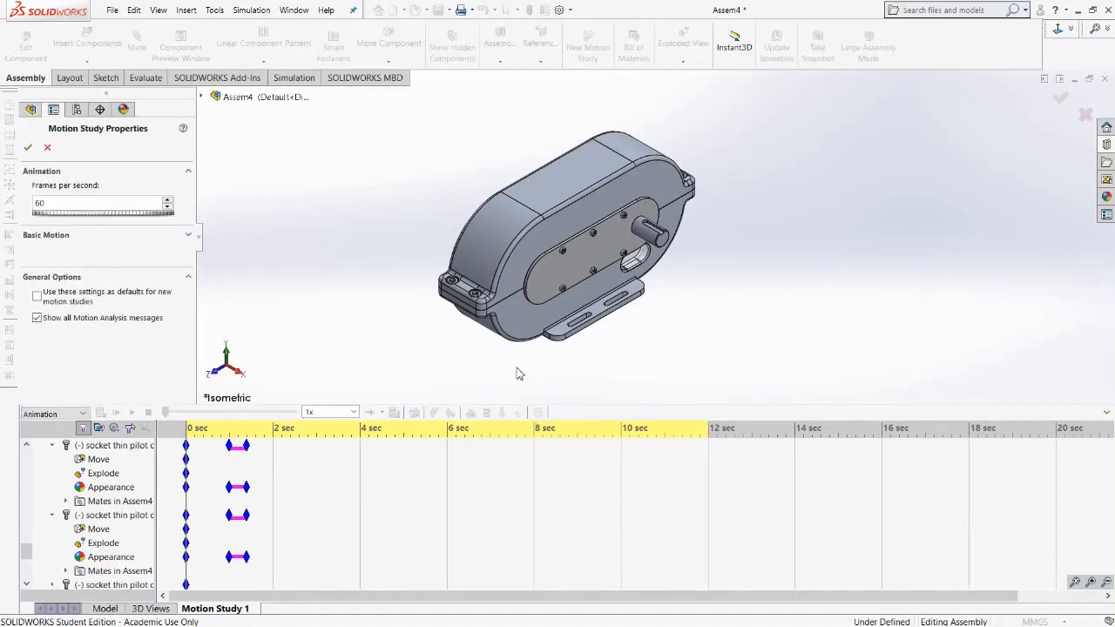
pyautogui.doubleClick(56, 202)
pyautogui.click(28, 149)
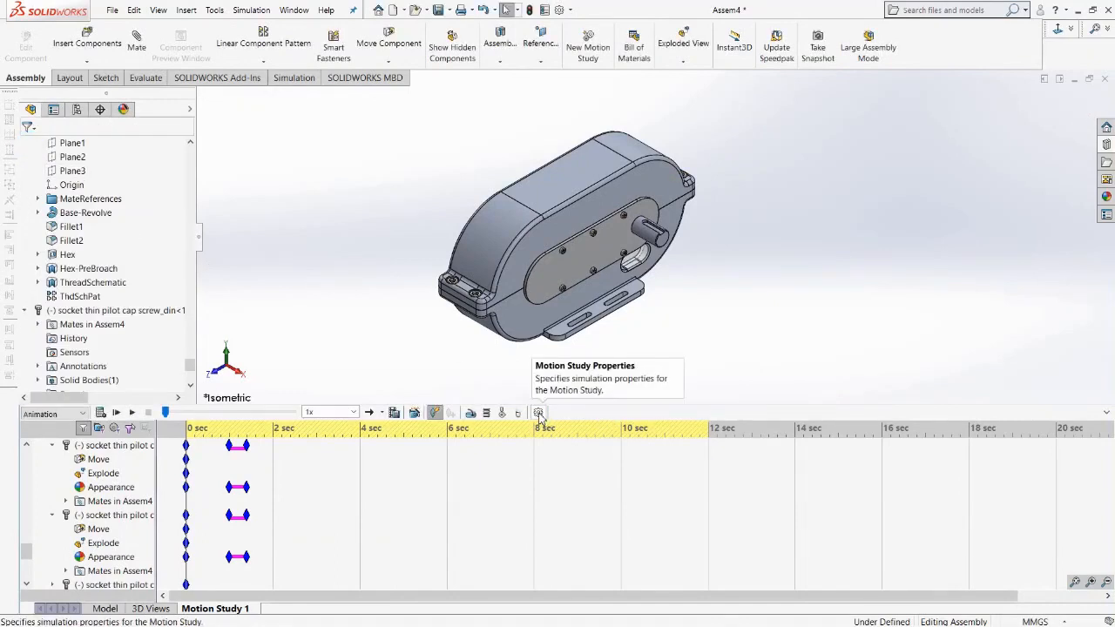
pyautogui.click(540, 416)
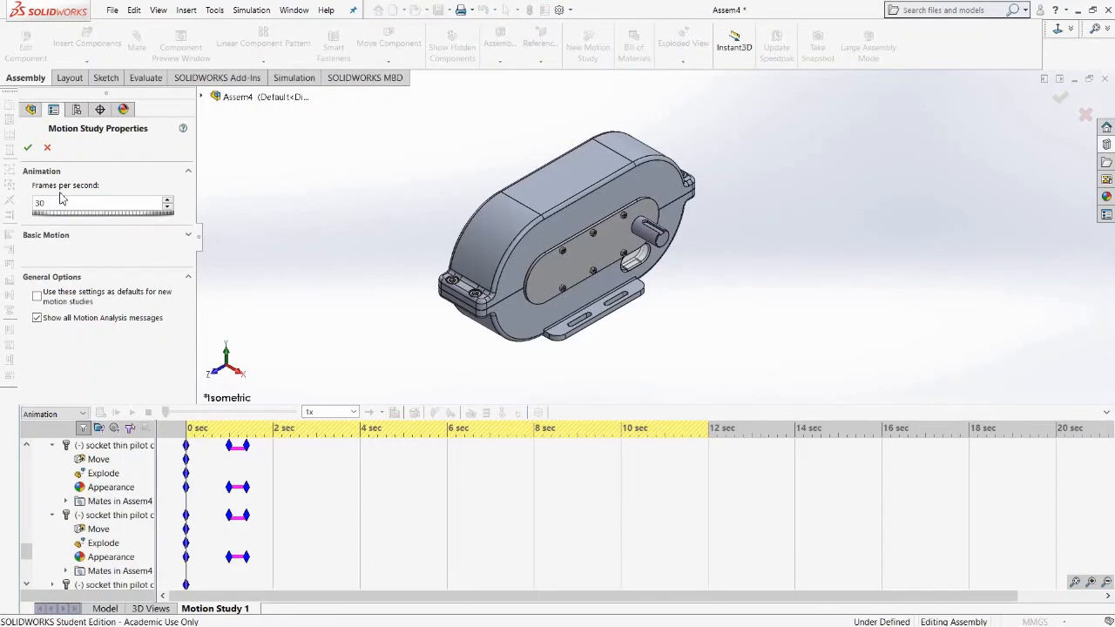
pyautogui.moveTo(54, 203); pyautogui.dragTo(38, 202)
pyautogui.click(28, 149)
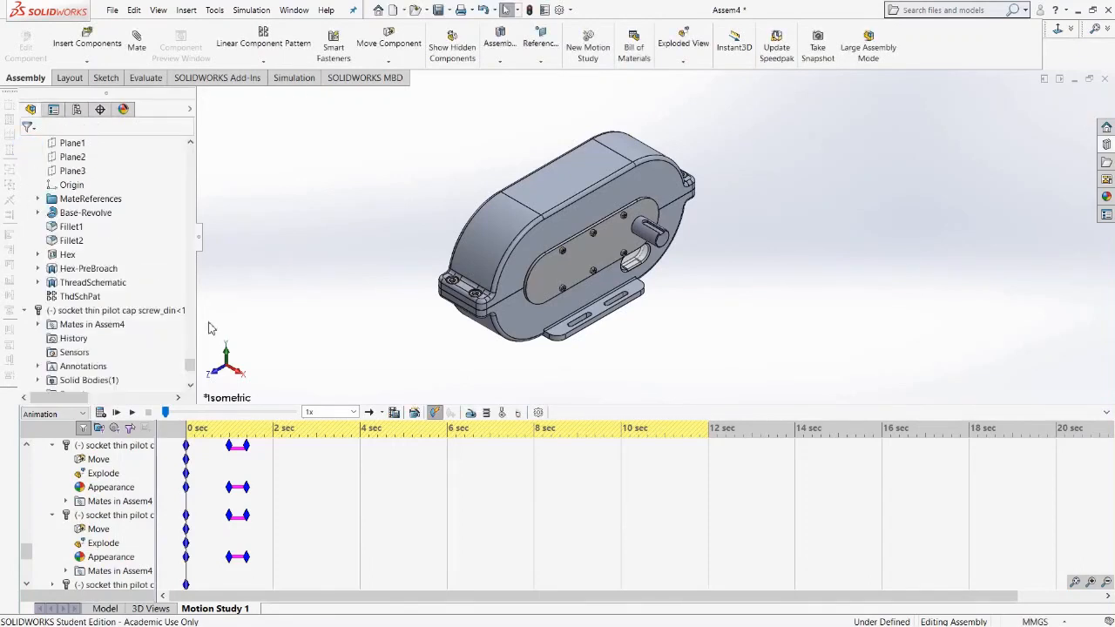
# Recalculate the motion study and play it.
pyautogui.click(100, 413)
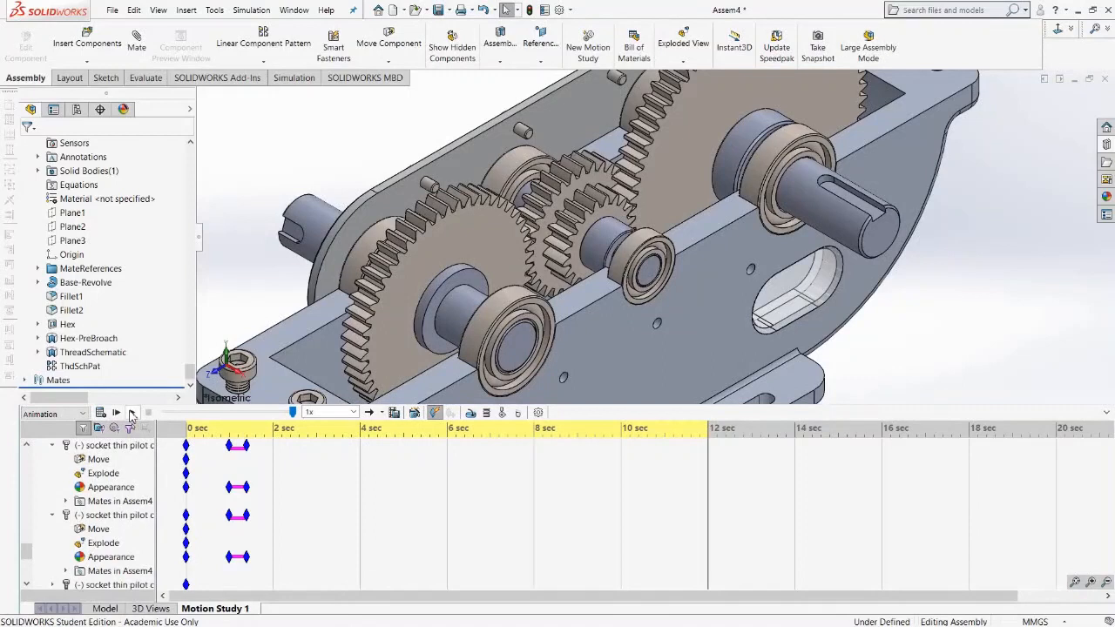
pyautogui.click(131, 414)
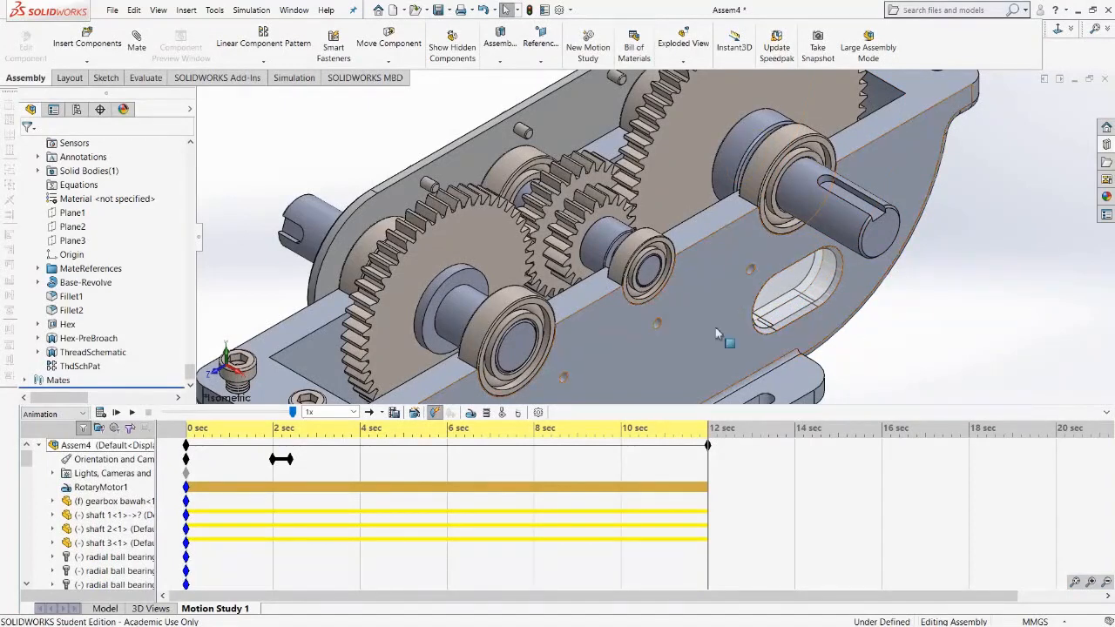
# Place an orientation view key at 4 seconds and a zoomed-in Right view key on the oval slot at about 4.2 seconds.
pyautogui.rightClick(362, 463)
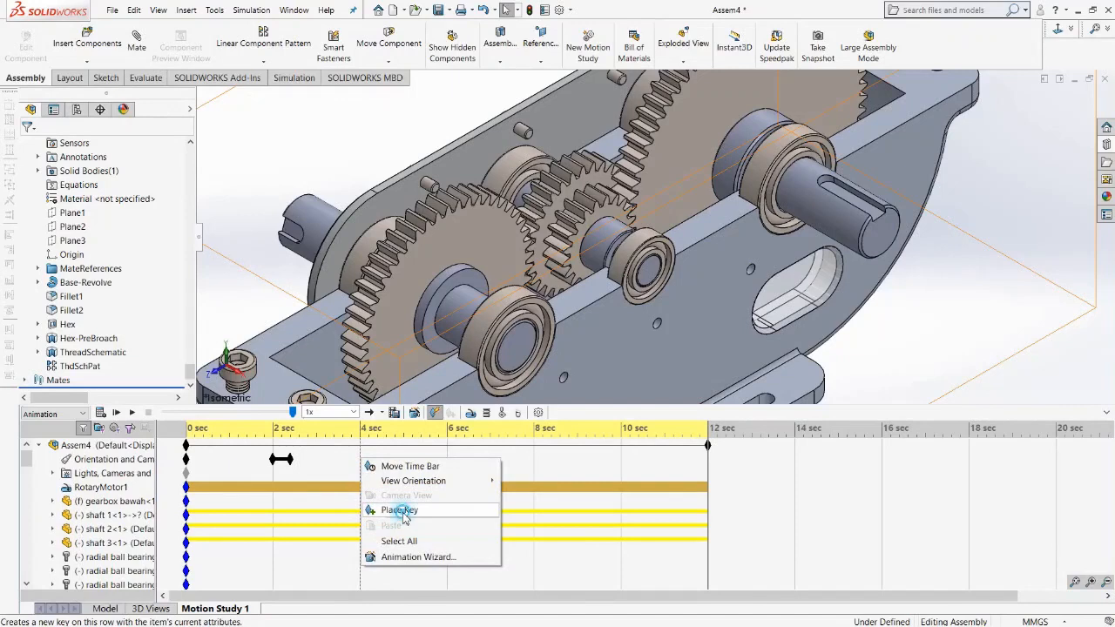
pyautogui.click(404, 514)
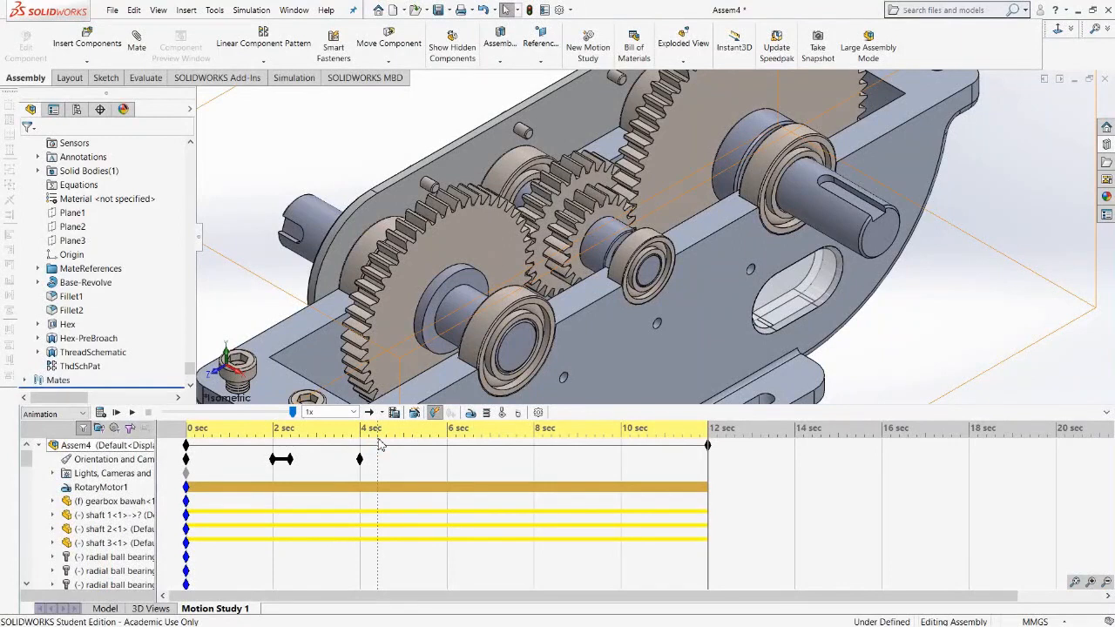
pyautogui.click(377, 441)
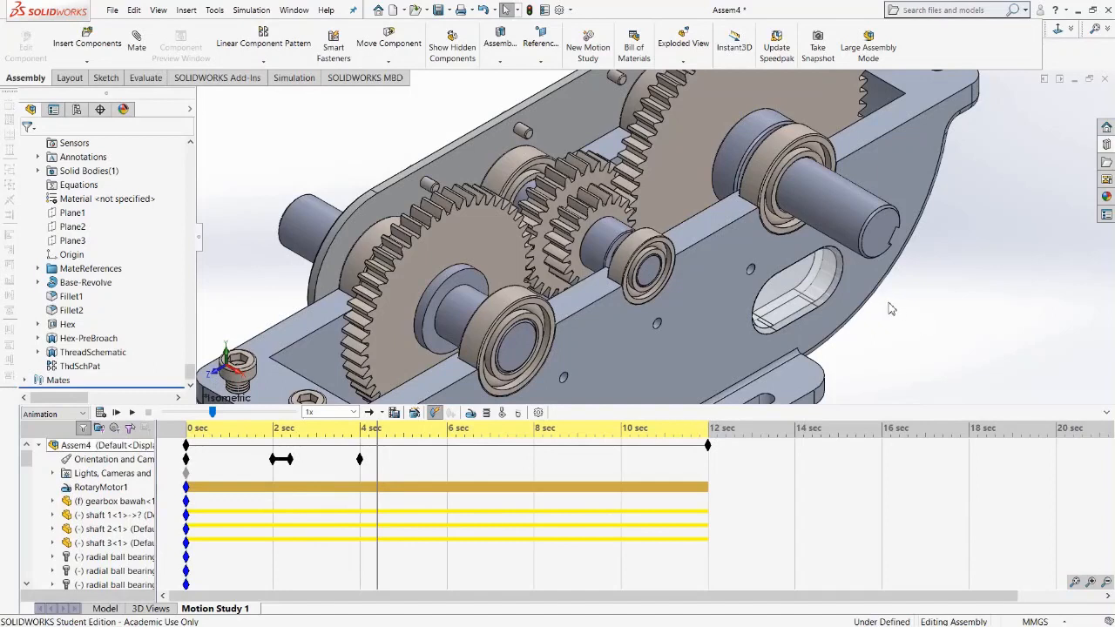
pyautogui.press('space')
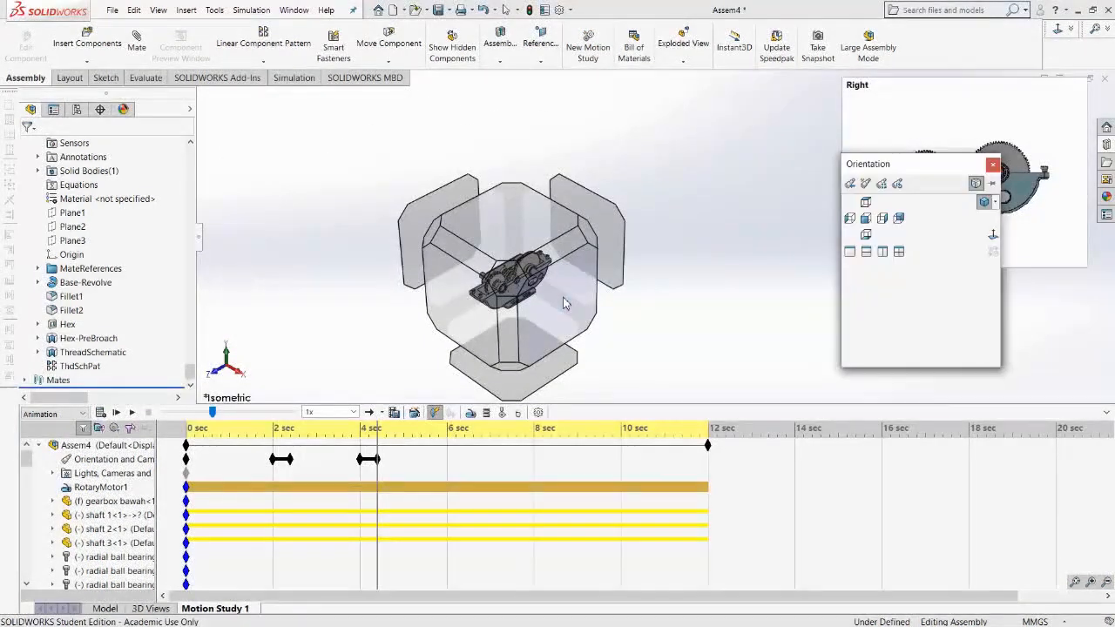
pyautogui.click(572, 303)
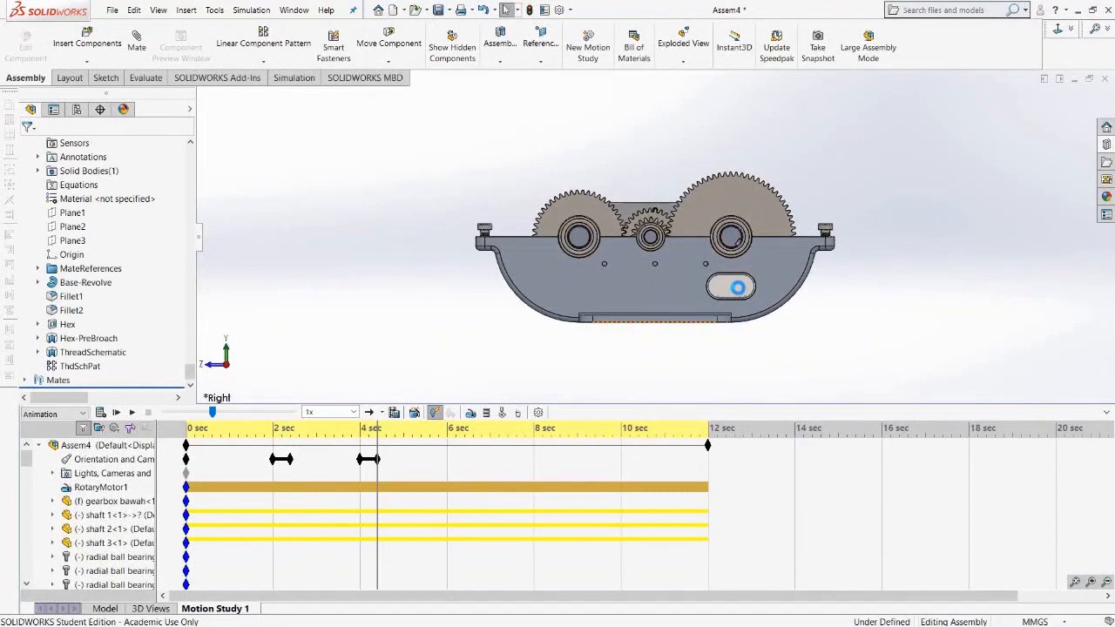
pyautogui.scroll(-8, 737, 287)
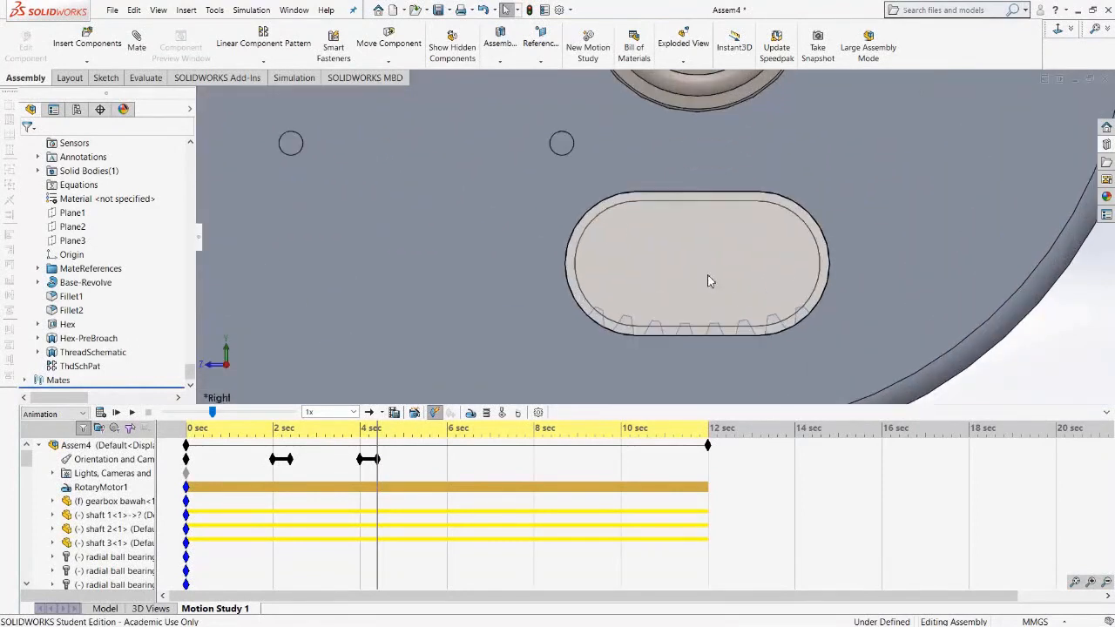
pyautogui.scroll(-2, 708, 281)
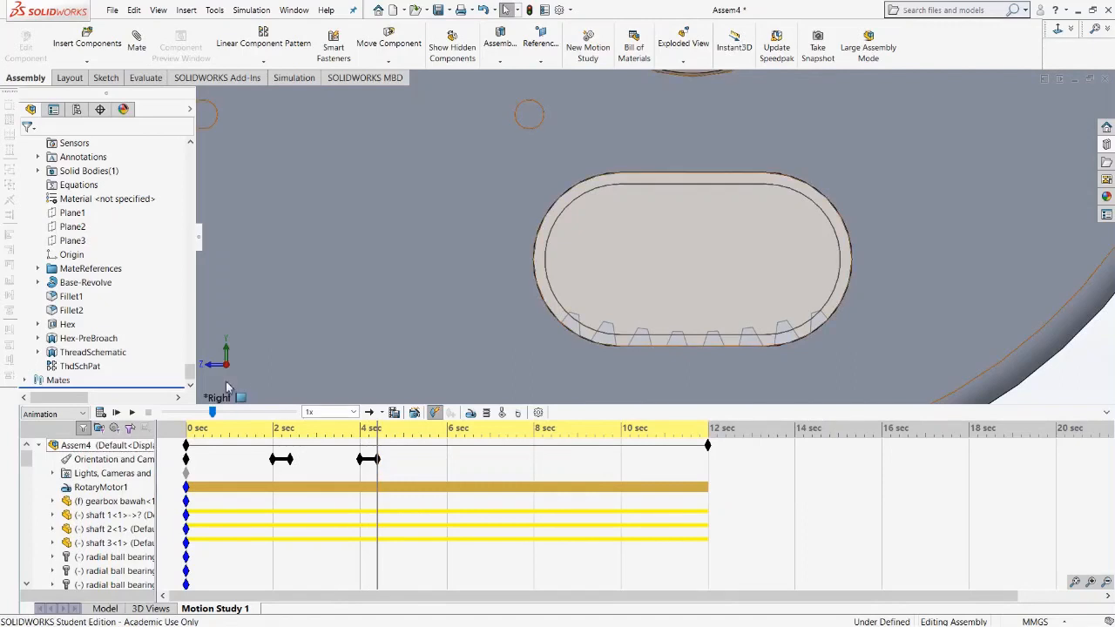
# Play the motion study several times from different points to preview the new camera views.
pyautogui.click(253, 468)
pyautogui.click(133, 413)
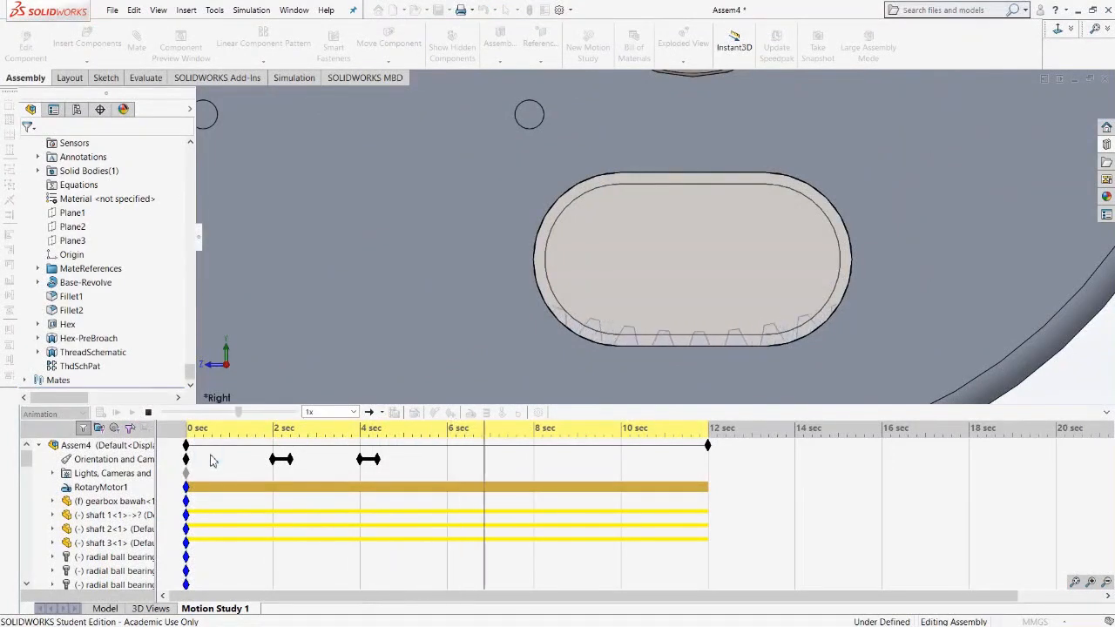
pyautogui.click(146, 412)
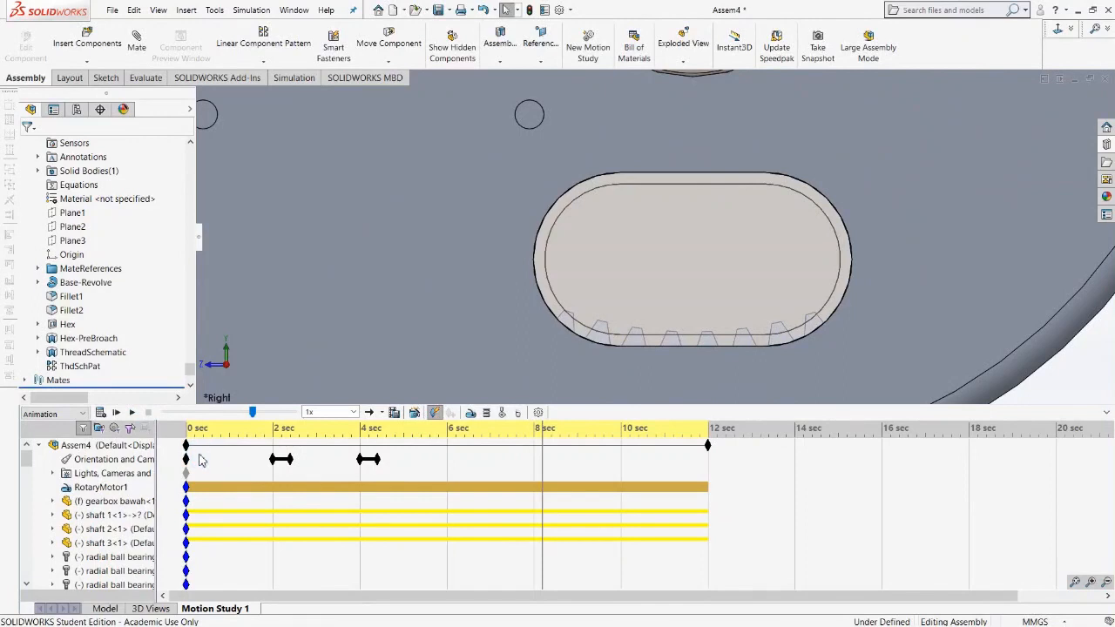
pyautogui.click(198, 460)
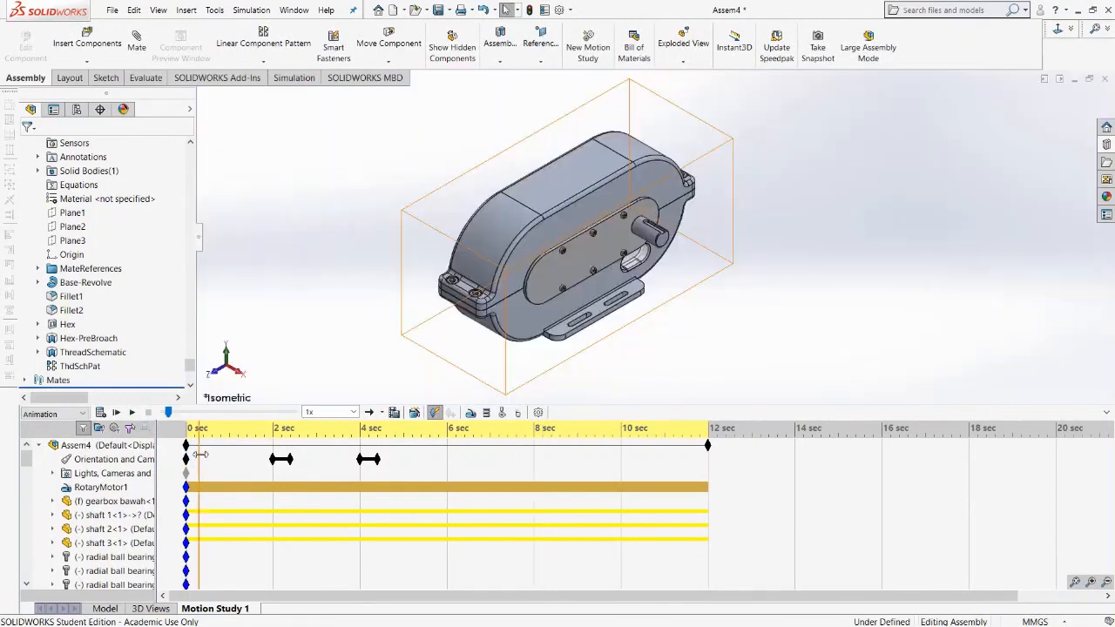
pyautogui.click(133, 413)
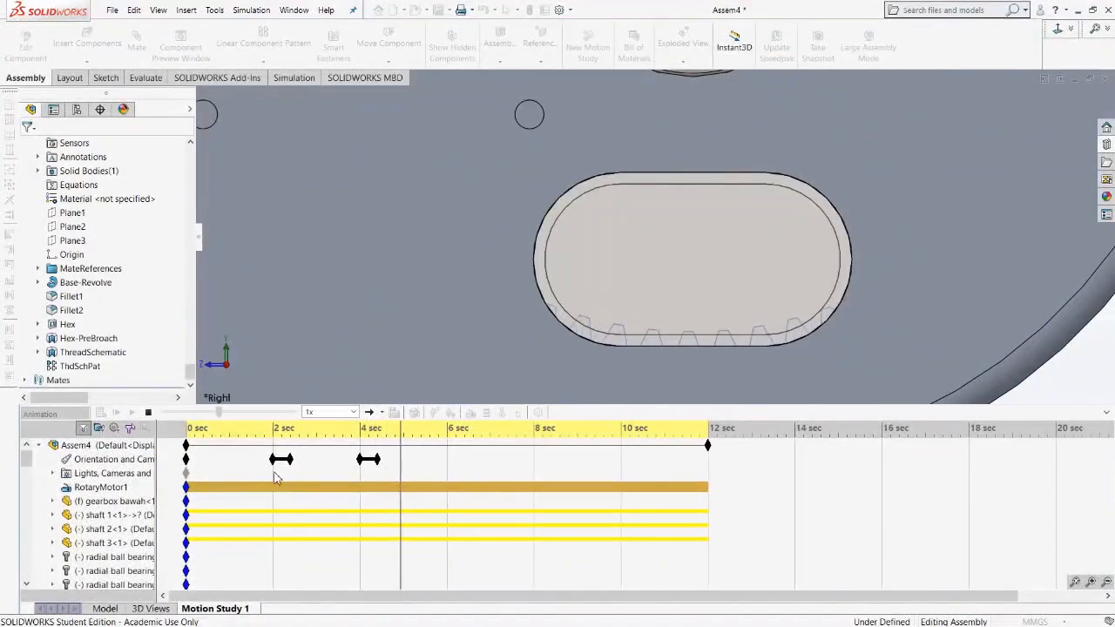
pyautogui.click(241, 456)
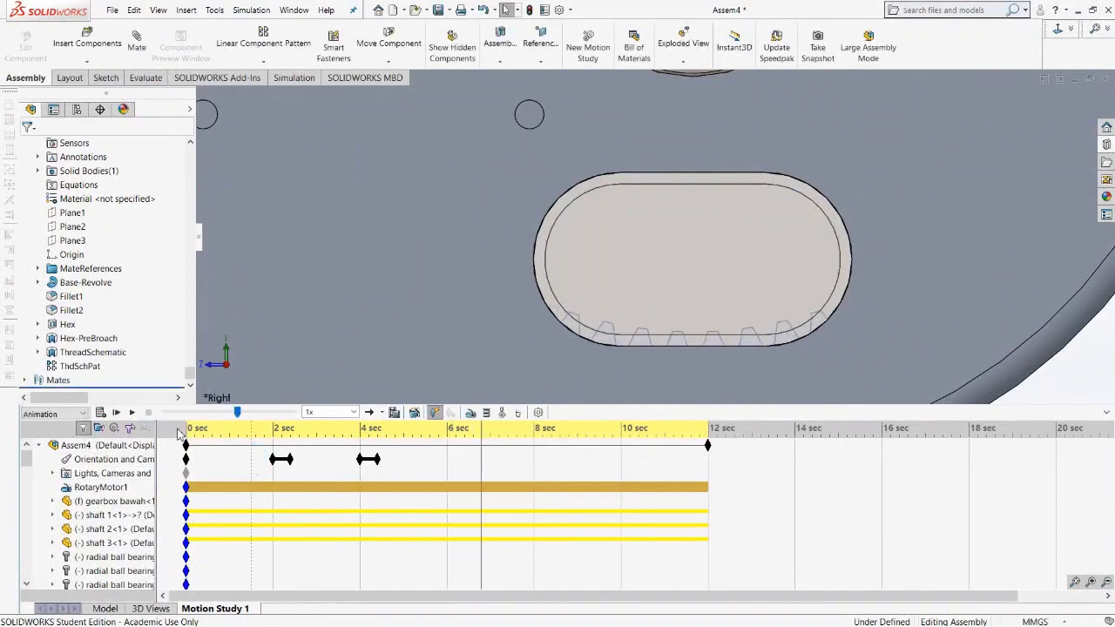
pyautogui.click(133, 415)
pyautogui.click(133, 415)
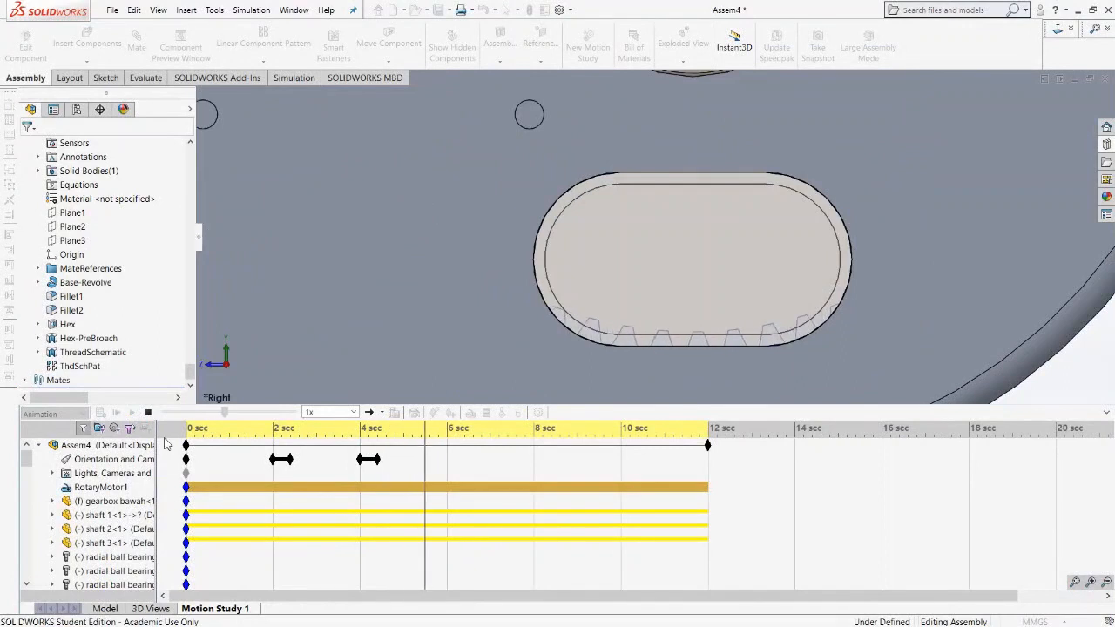
pyautogui.click(148, 412)
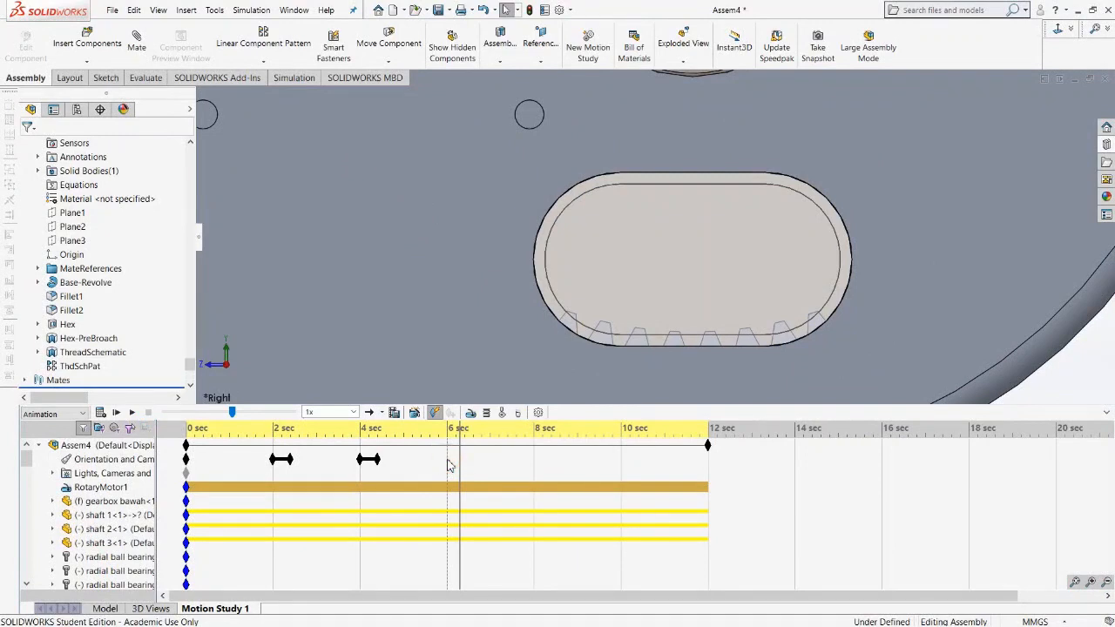
# Place an orientation view key at 6 seconds and a zoomed-in isometric view key on the gears at about 6.2 seconds.
pyautogui.rightClick(449, 464)
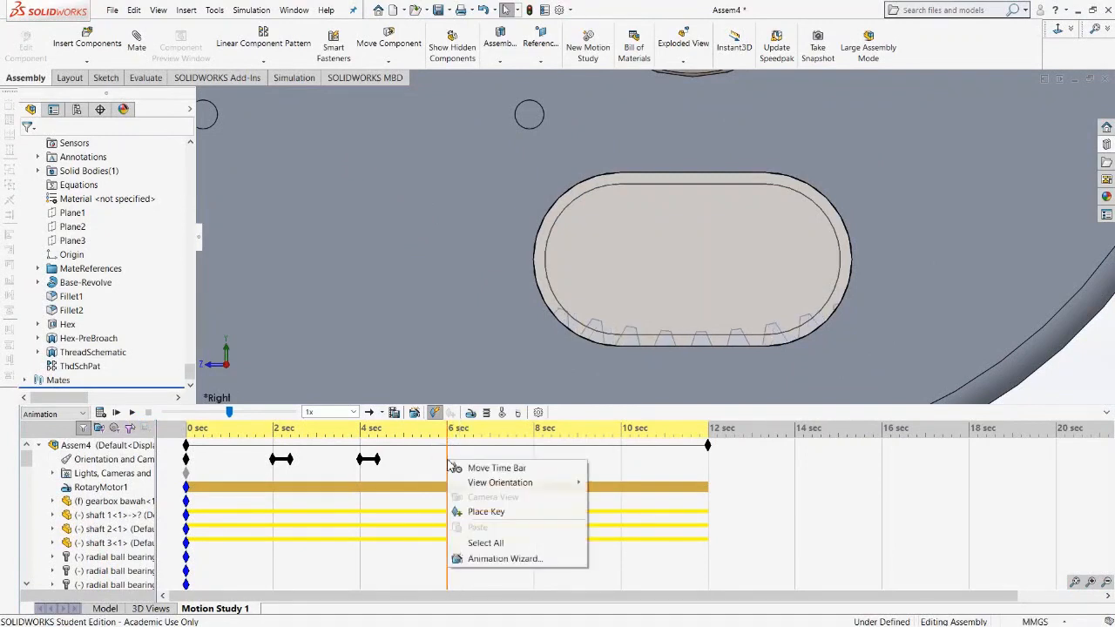
pyautogui.click(481, 512)
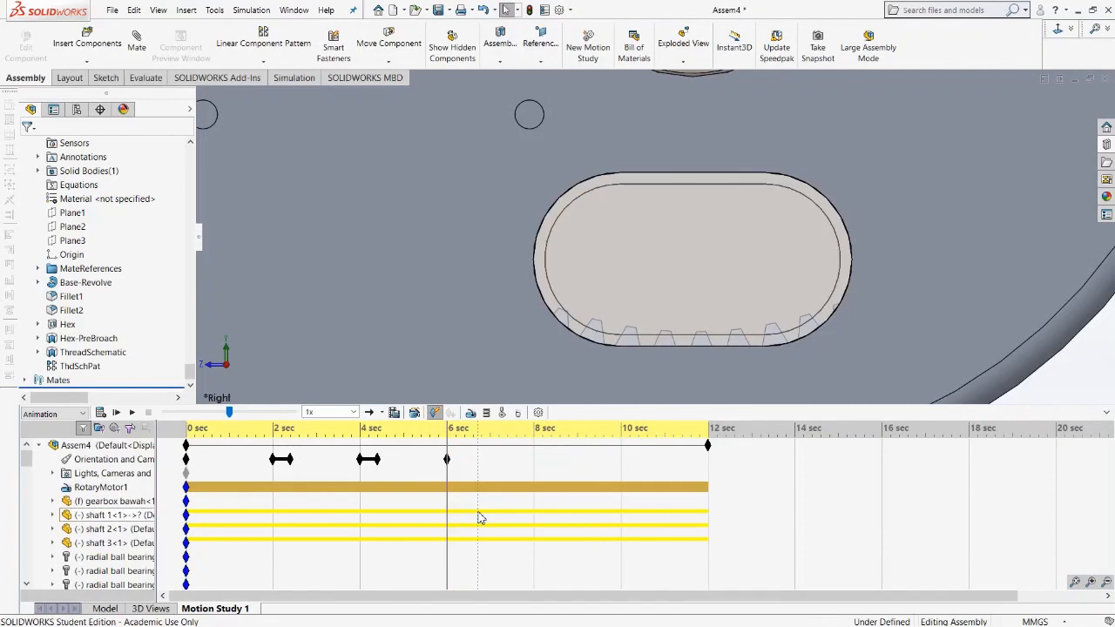
pyautogui.click(464, 436)
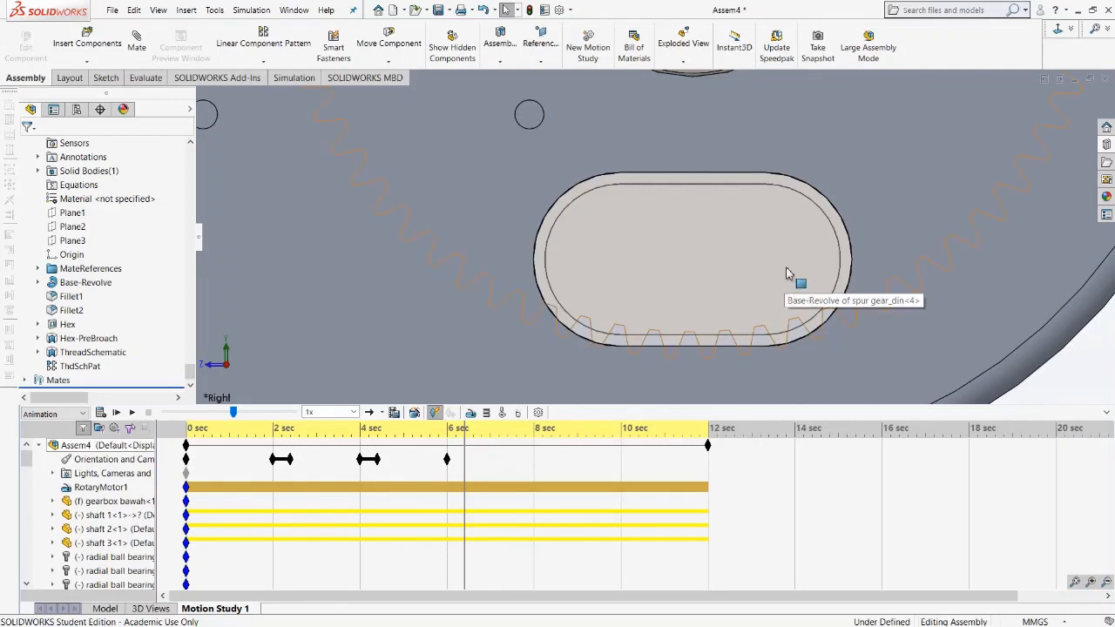
pyautogui.click(869, 224)
pyautogui.press('space')
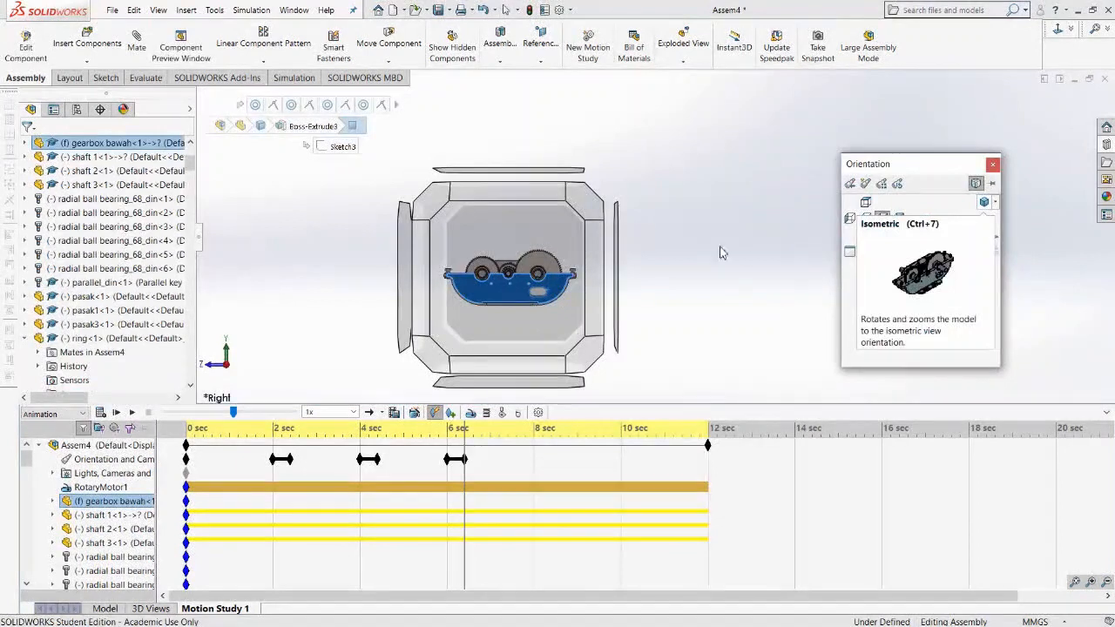
pyautogui.click(590, 216)
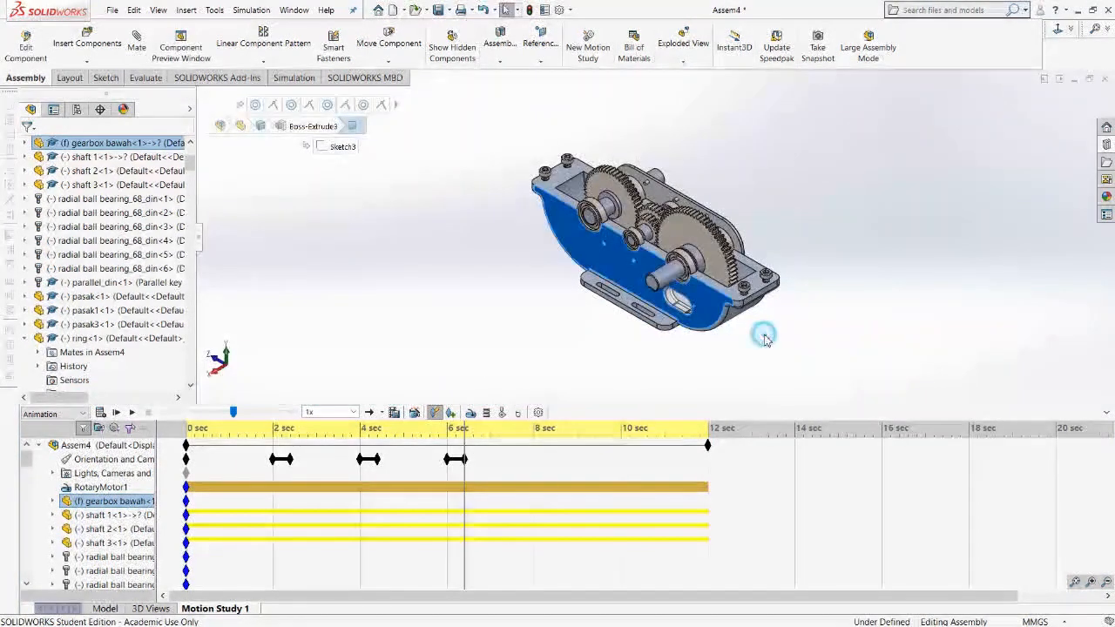
pyautogui.click(764, 338)
pyautogui.scroll(-3, 721, 296)
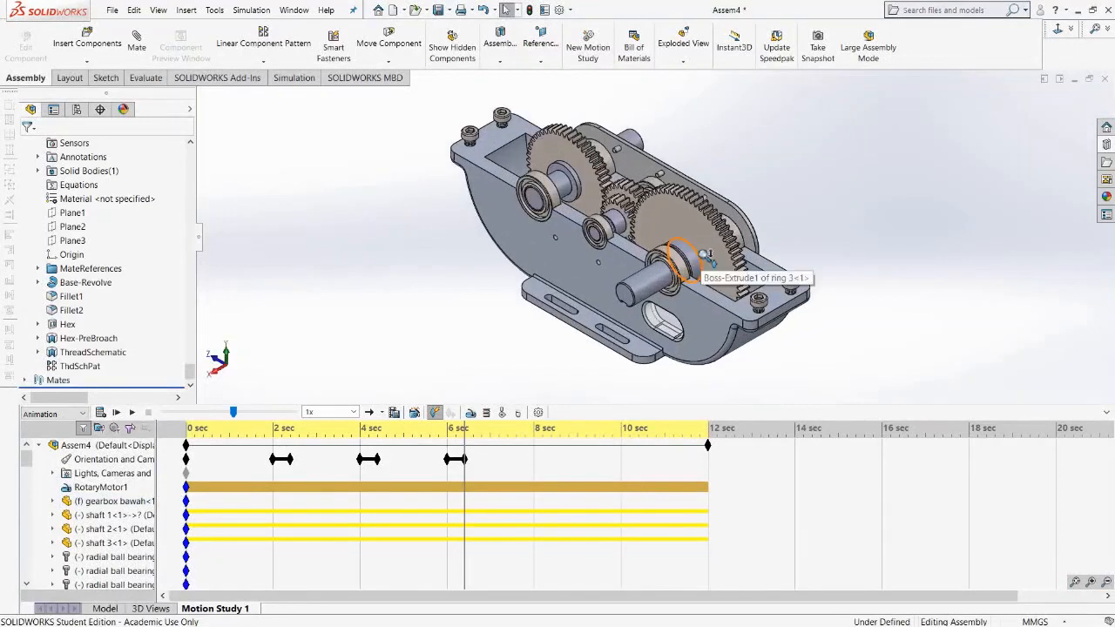
pyautogui.scroll(2, 636, 275)
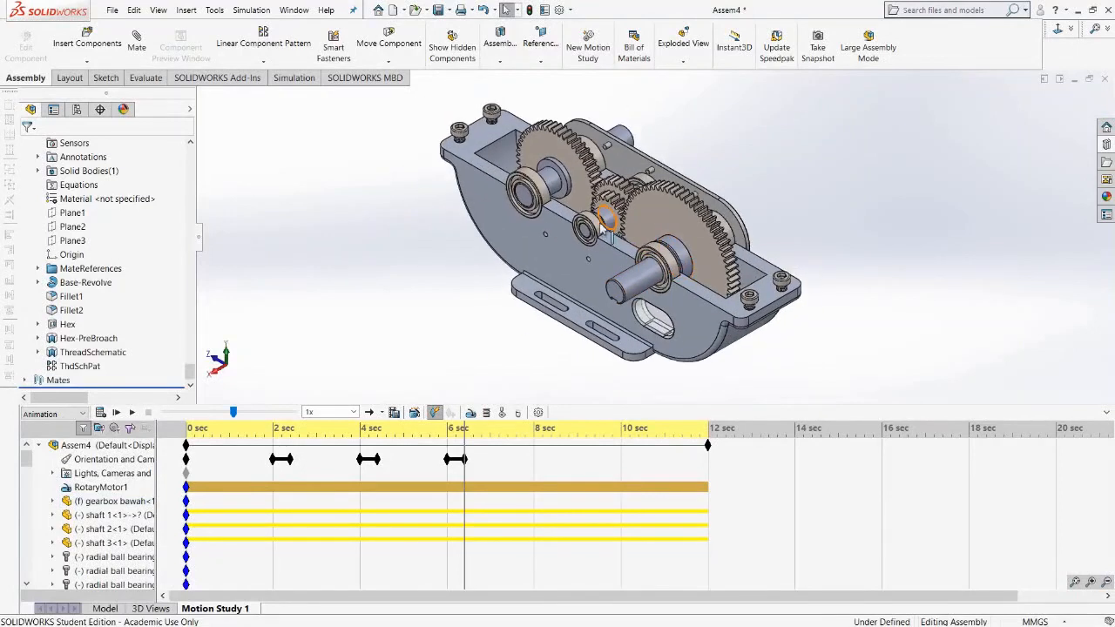
pyautogui.scroll(-3, 630, 273)
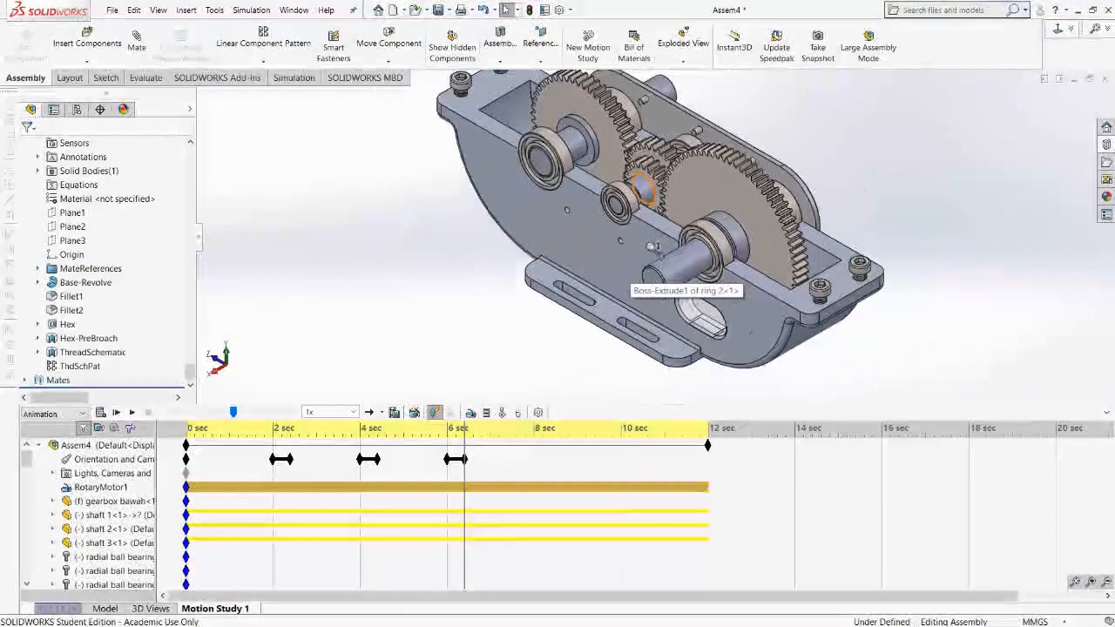
pyautogui.scroll(2, 627, 237)
pyautogui.scroll(-3, 629, 262)
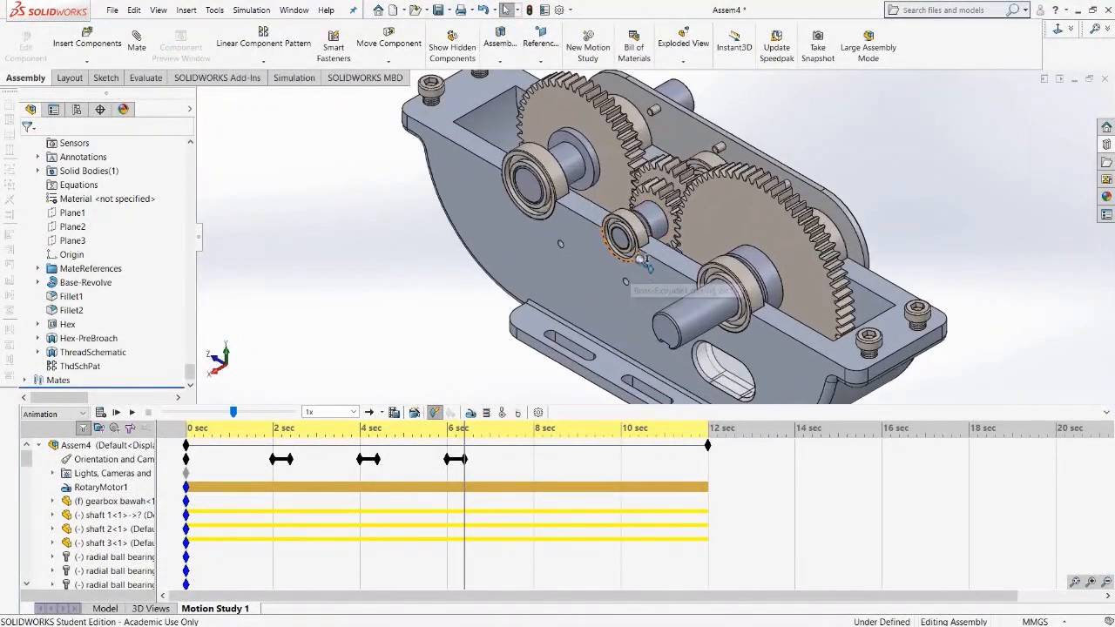
pyautogui.scroll(-3, 709, 291)
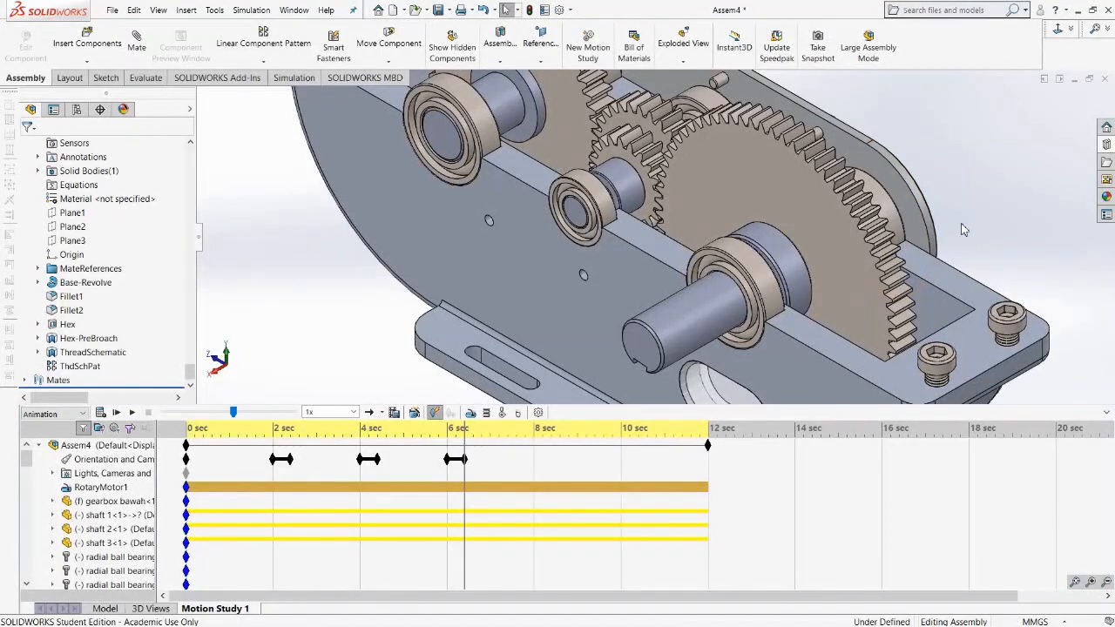
# Play the motion study from about 2.8 seconds to preview the gear views.
pyautogui.click(308, 466)
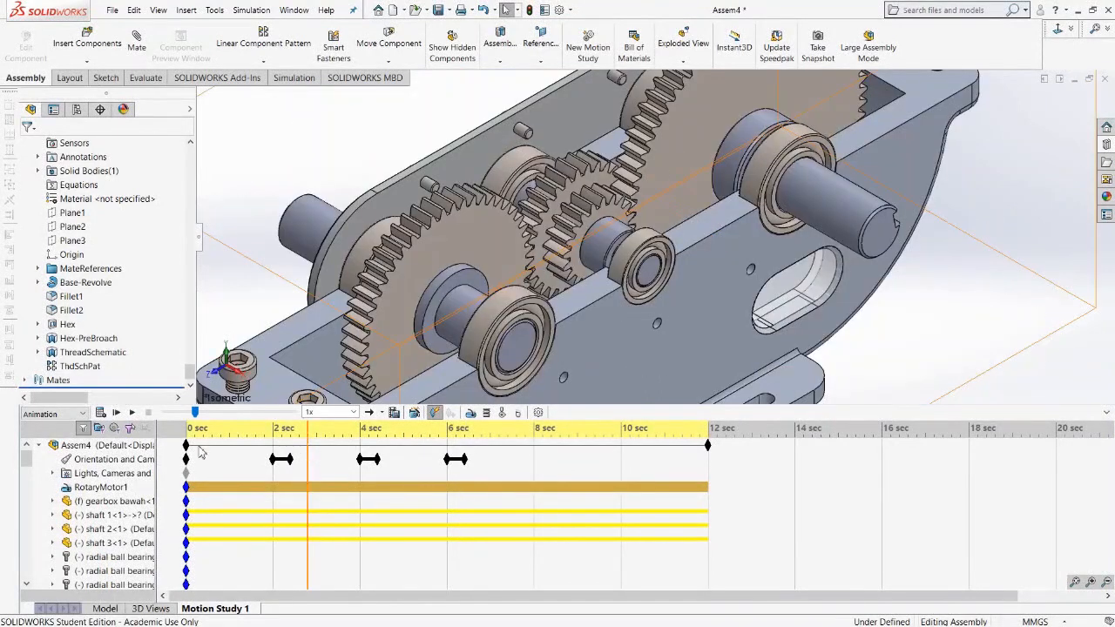
pyautogui.click(133, 412)
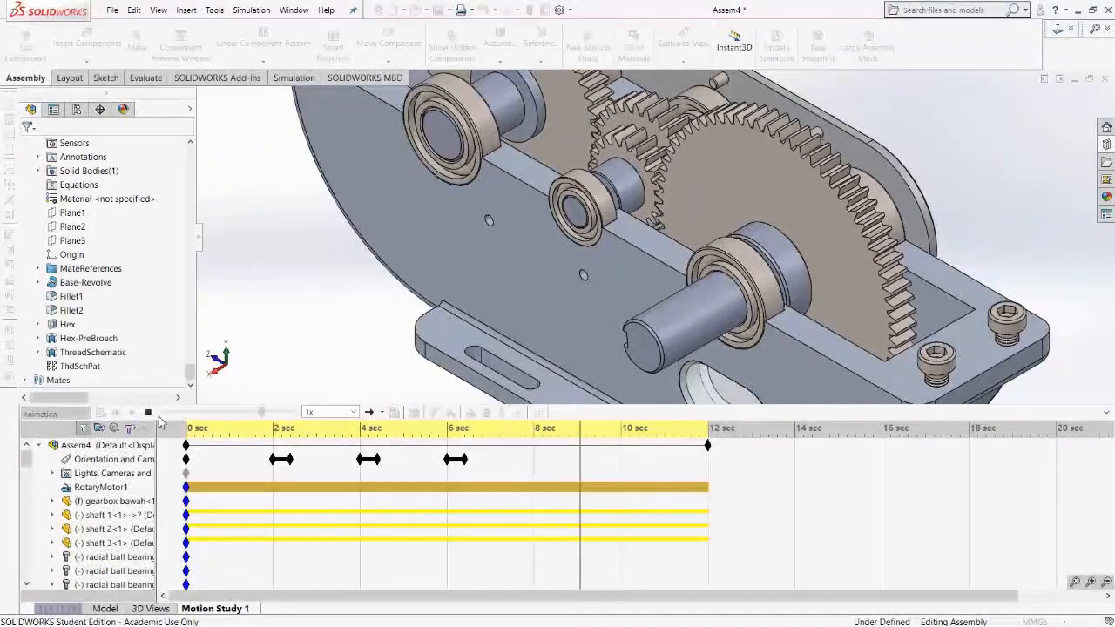
# Place an orientation key at 8 seconds and a zoomed-in view key of the gearbox's far side at about 8.2 seconds, then preview playback.
pyautogui.click(535, 458)
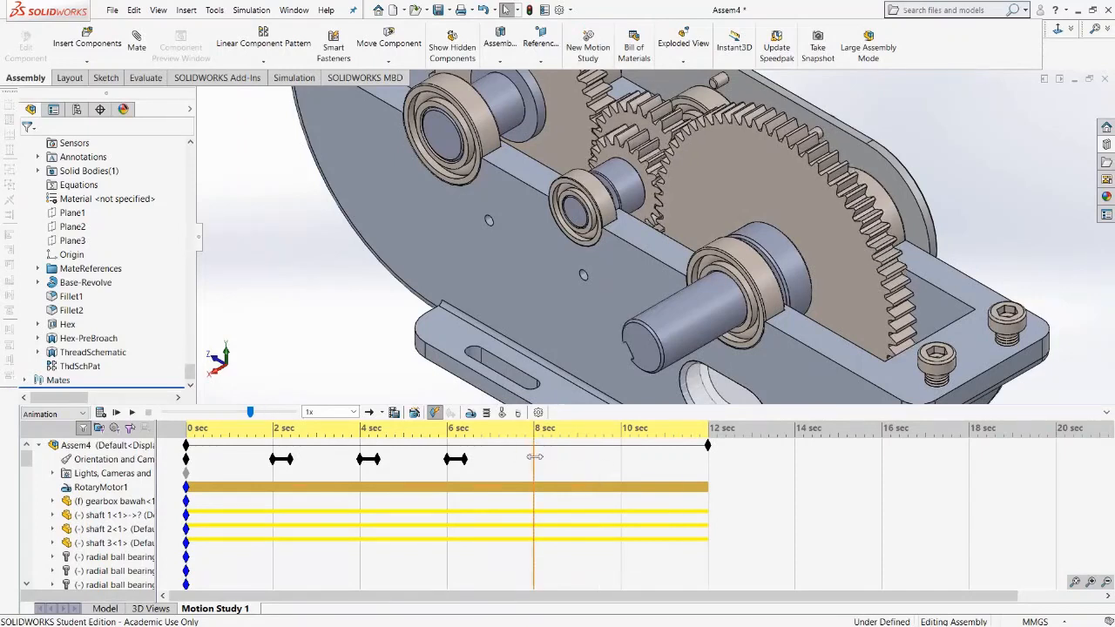
pyautogui.rightClick(534, 457)
pyautogui.click(570, 511)
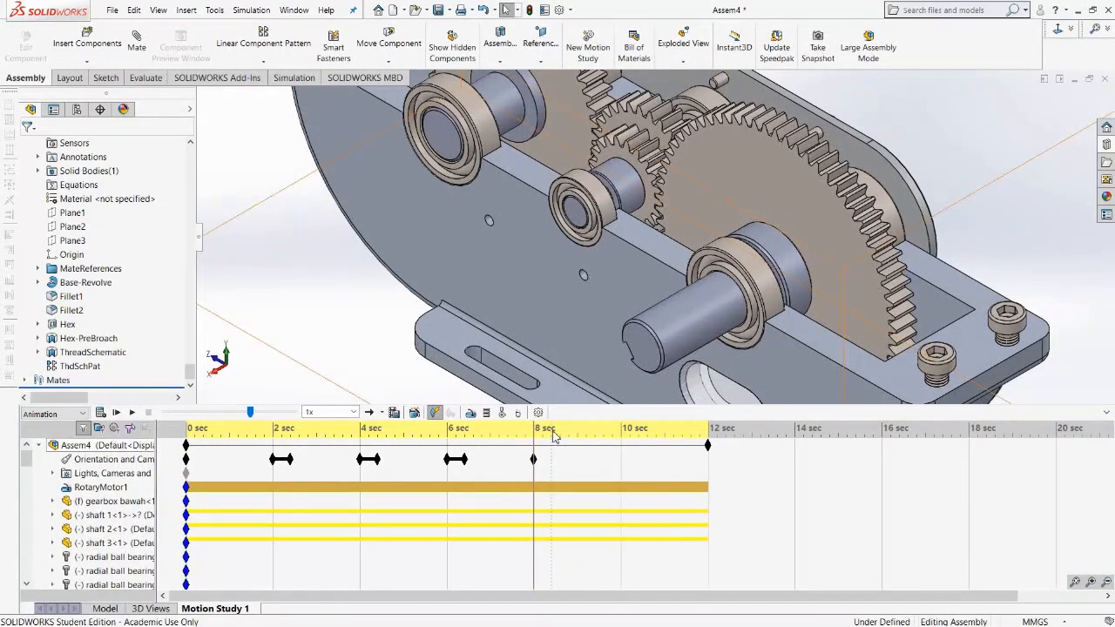
pyautogui.click(553, 430)
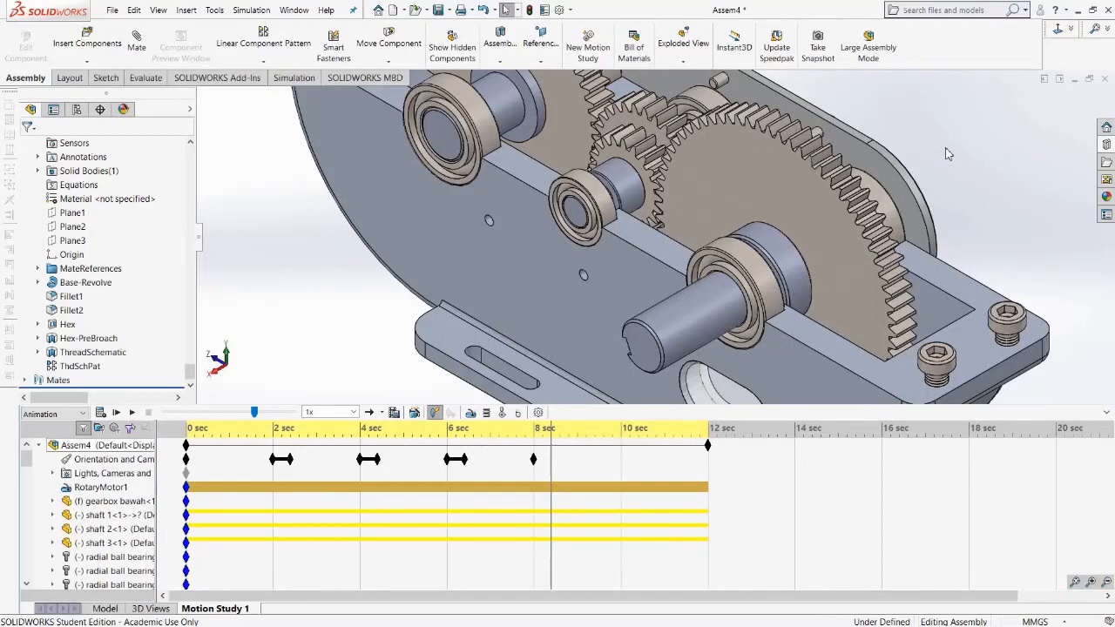
pyautogui.press('space')
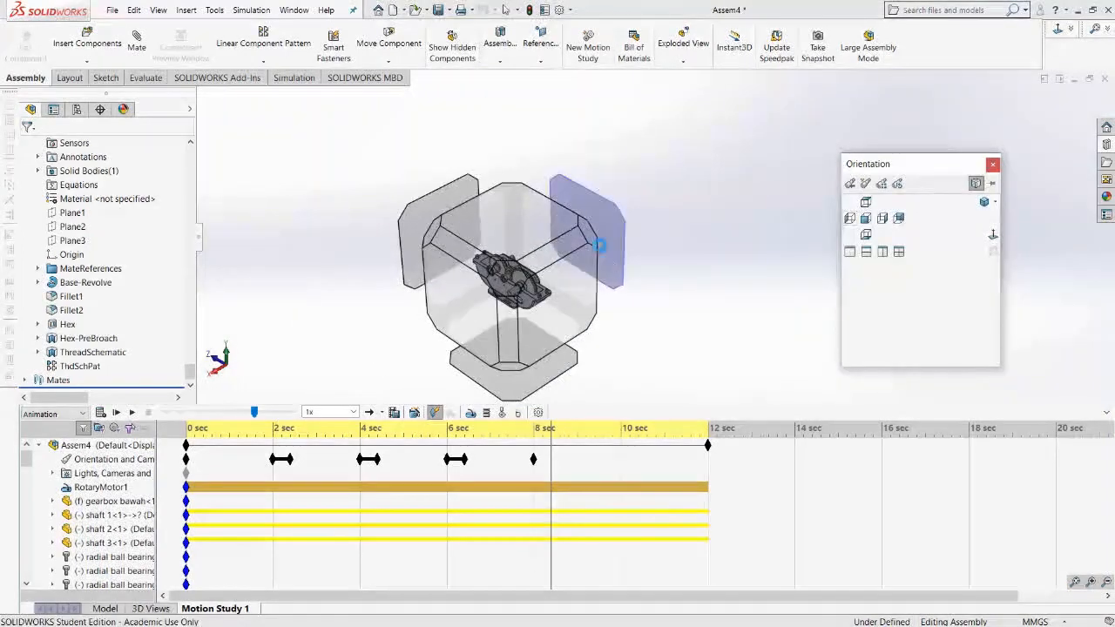
pyautogui.click(591, 241)
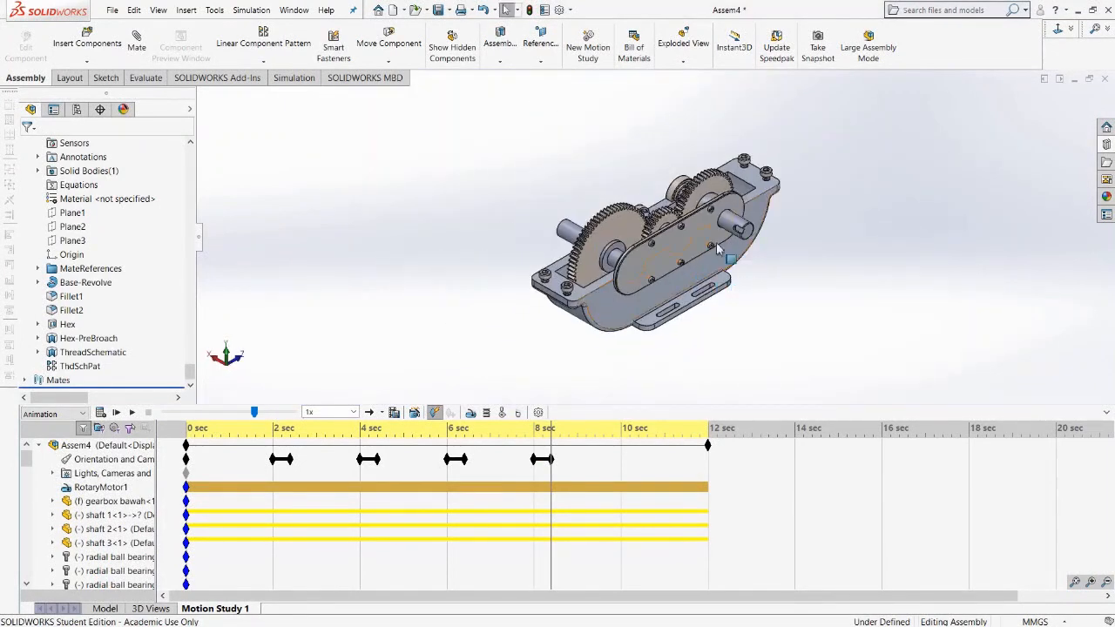
pyautogui.scroll(-5, 630, 264)
pyautogui.scroll(-3, 630, 263)
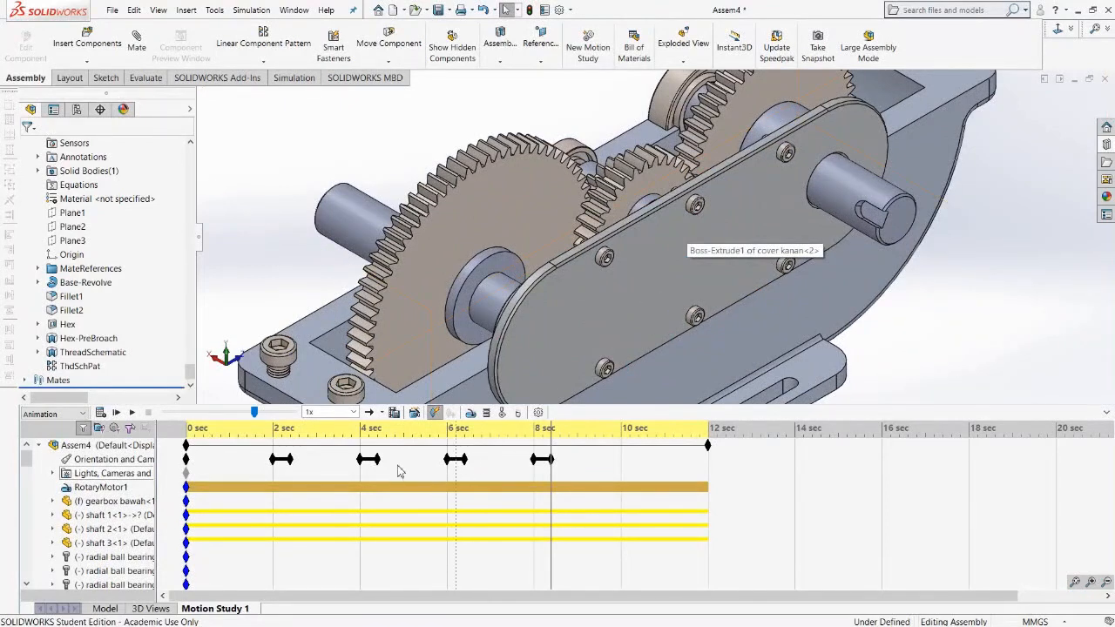
pyautogui.click(248, 462)
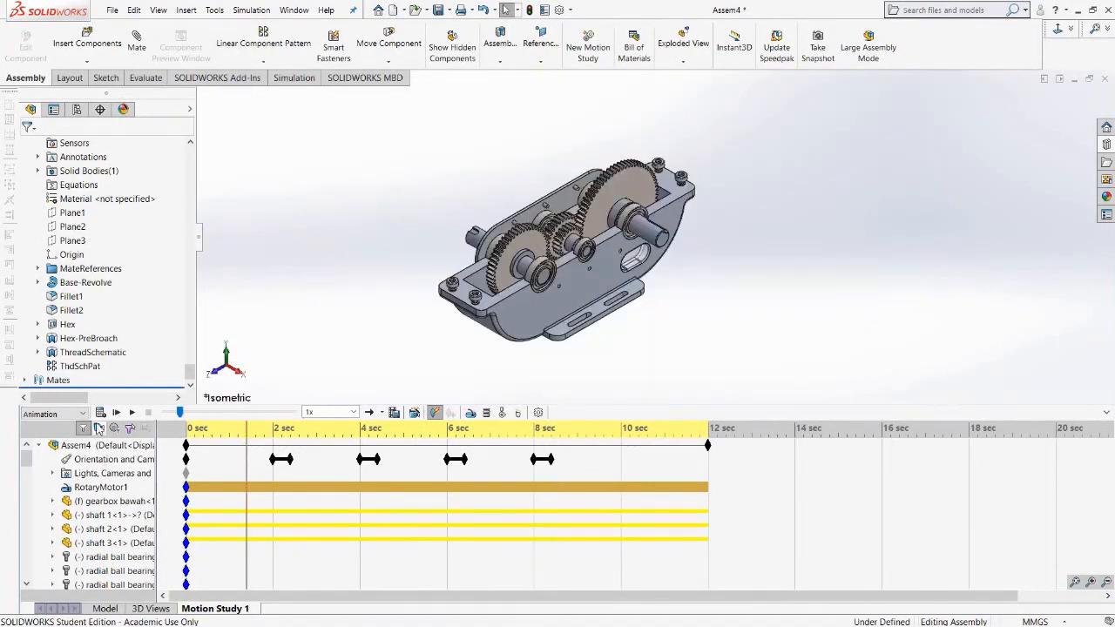
pyautogui.click(133, 413)
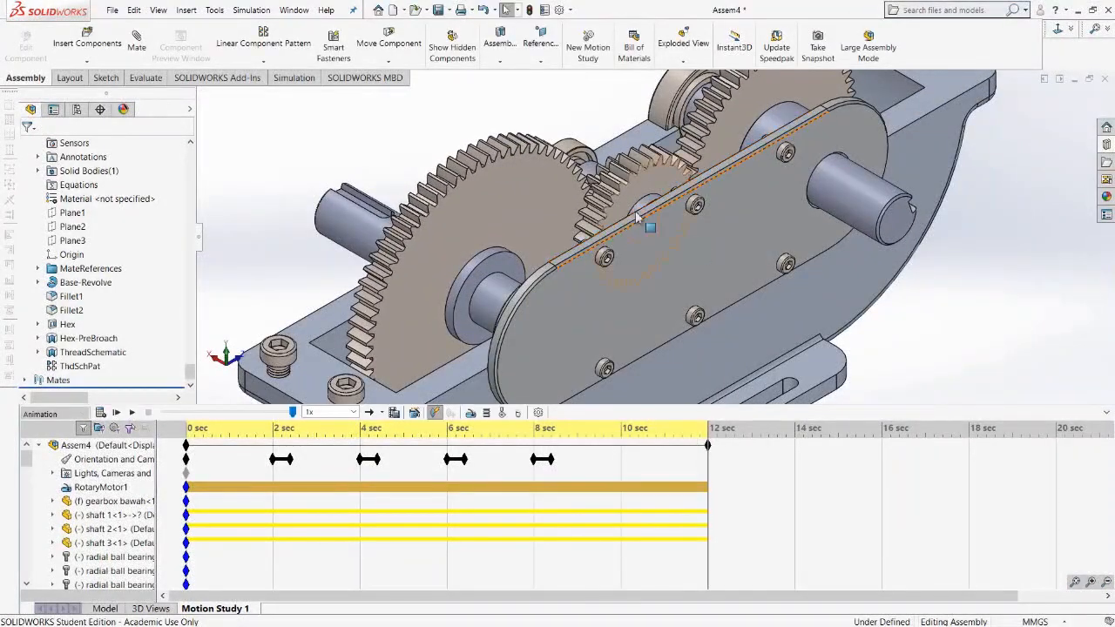
# Place an orientation key at about 9.4 seconds and a zoomed isometric view key at about 9.8 seconds.
pyautogui.rightClick(596, 467)
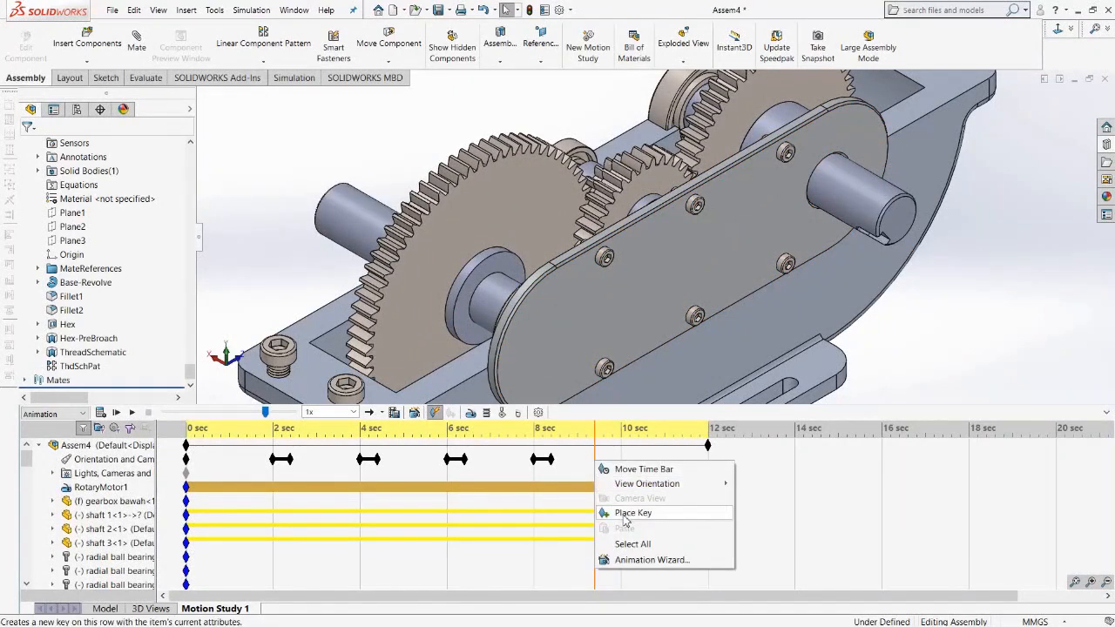
pyautogui.click(624, 515)
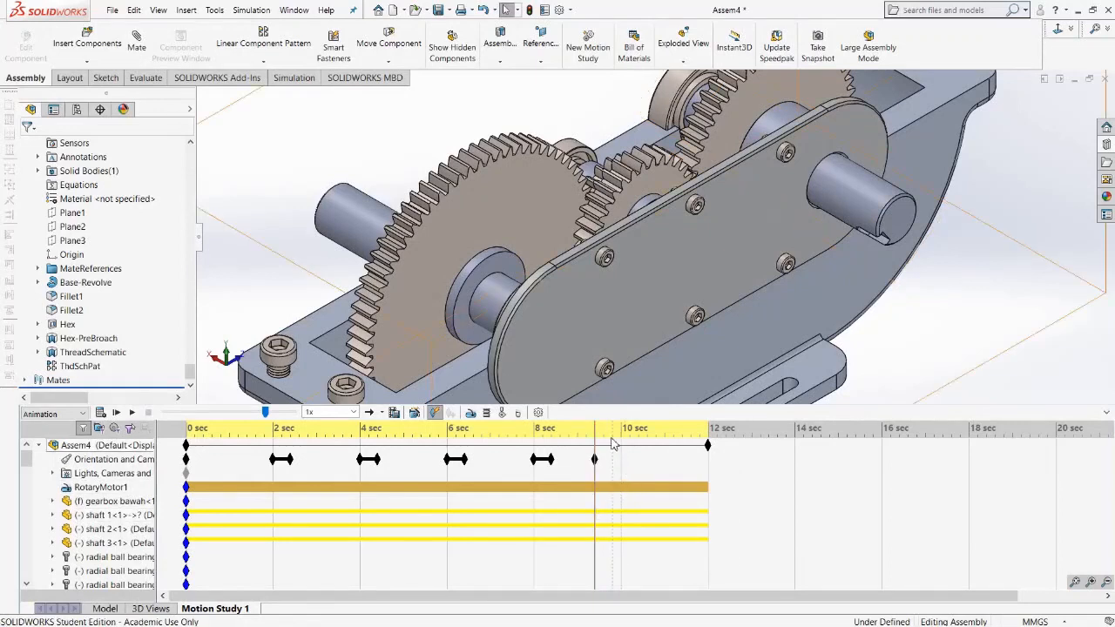
pyautogui.click(614, 436)
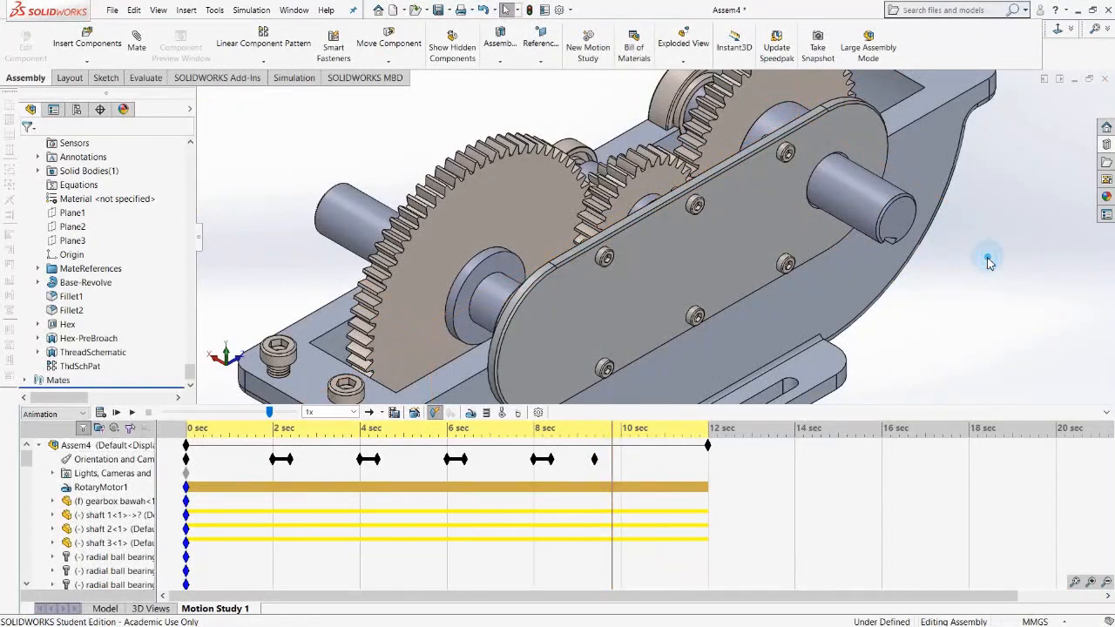
pyautogui.press('space')
pyautogui.click(985, 203)
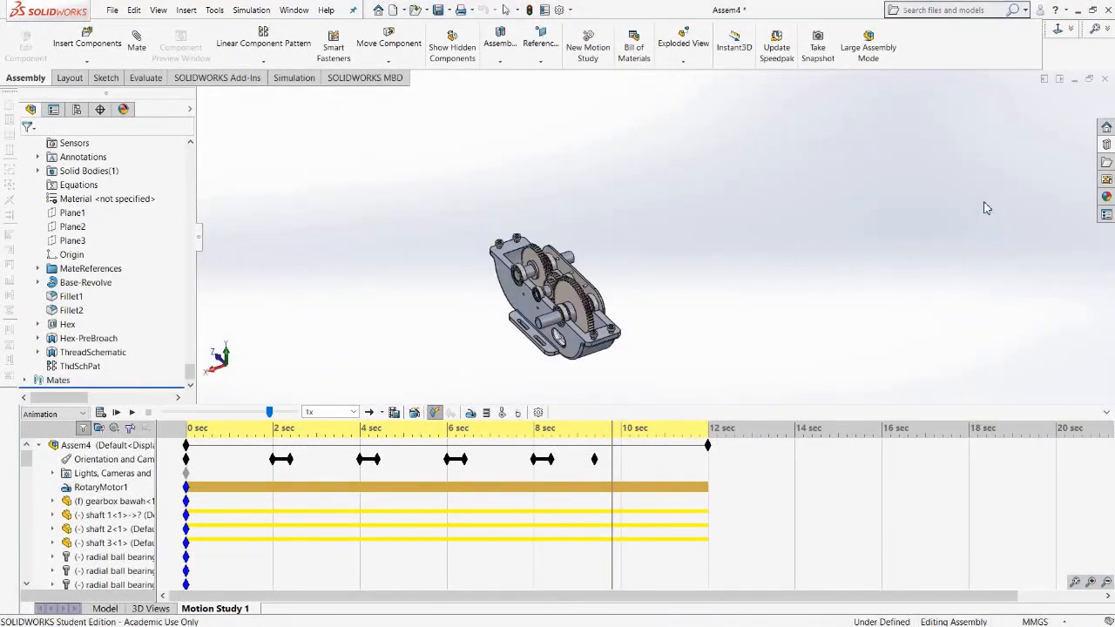
pyautogui.scroll(-3, 655, 238)
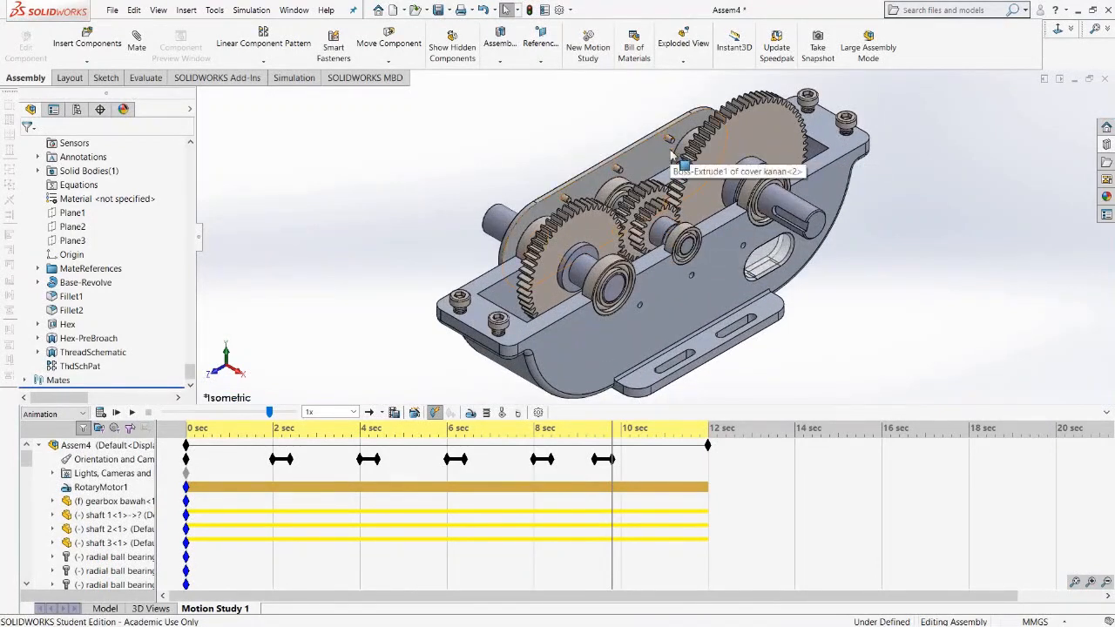
# Play the motion study from about 1.5 seconds to preview the camera views.
pyautogui.click(253, 460)
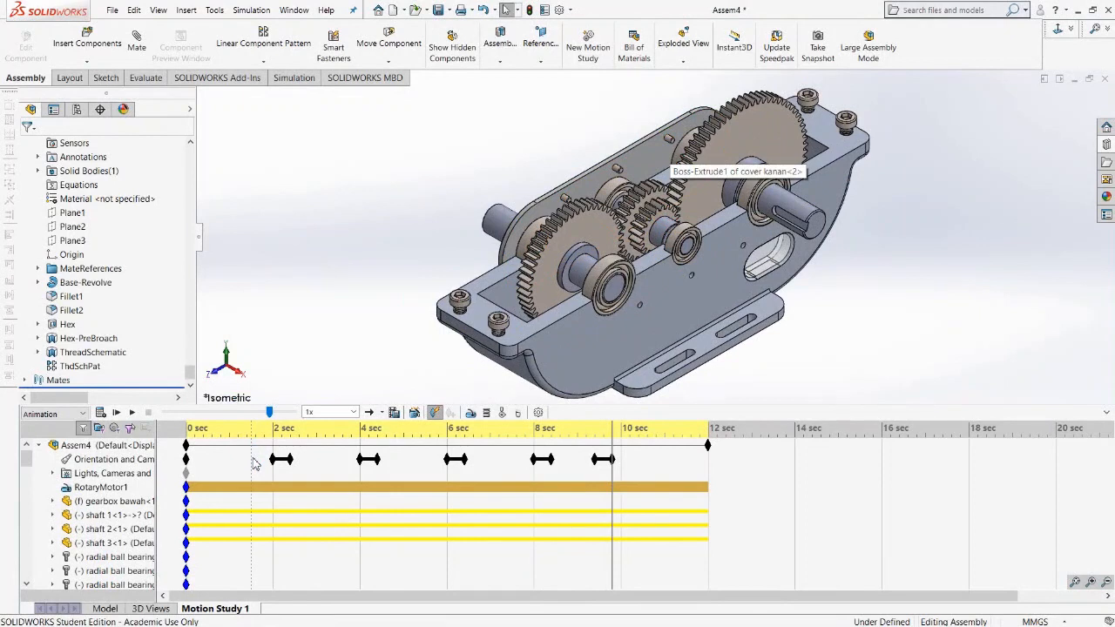
pyautogui.click(253, 459)
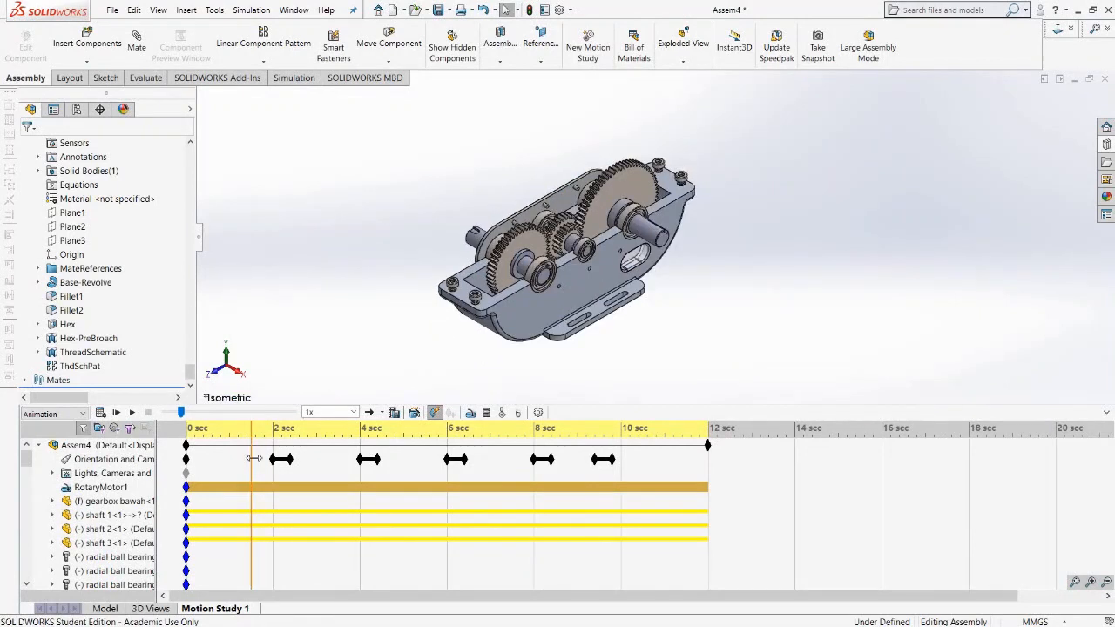
pyautogui.click(132, 413)
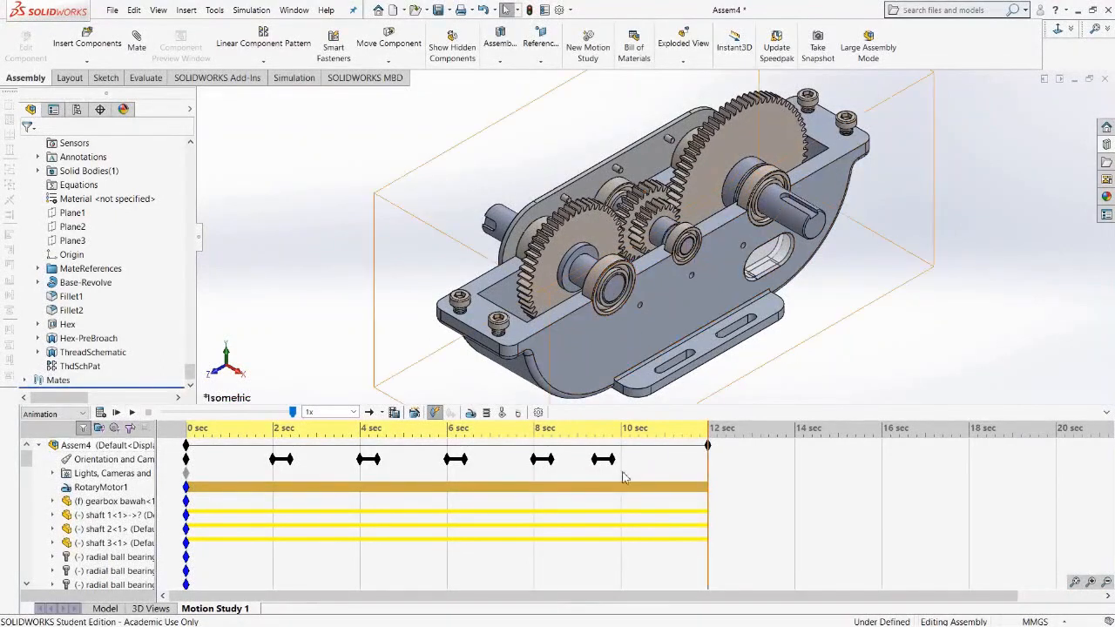
pyautogui.scroll(-10, 249, 522)
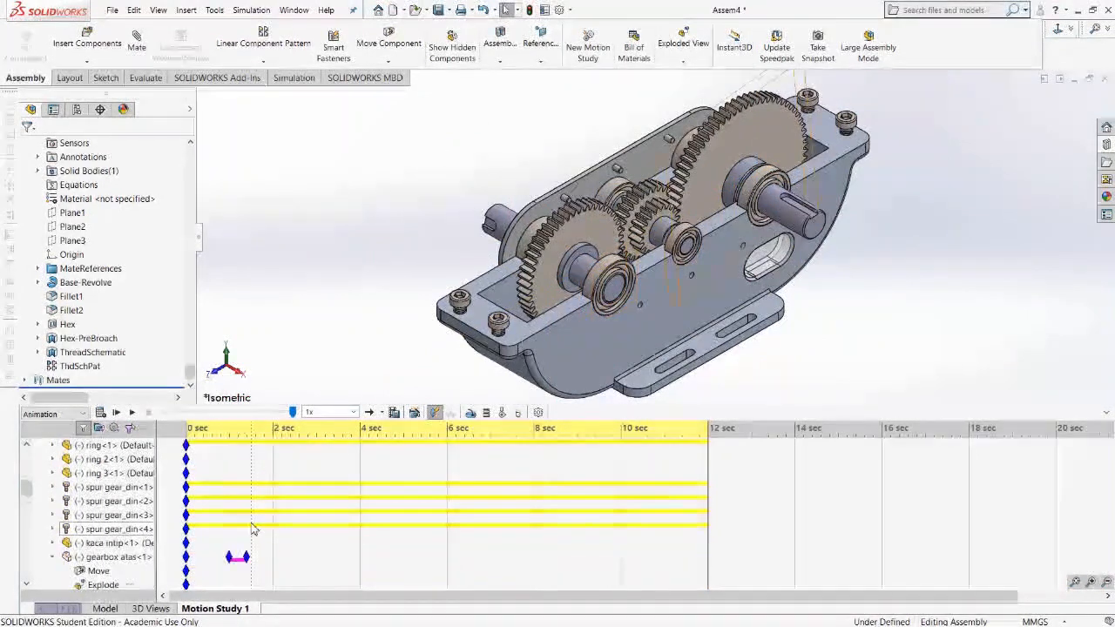
pyautogui.scroll(-10, 241, 485)
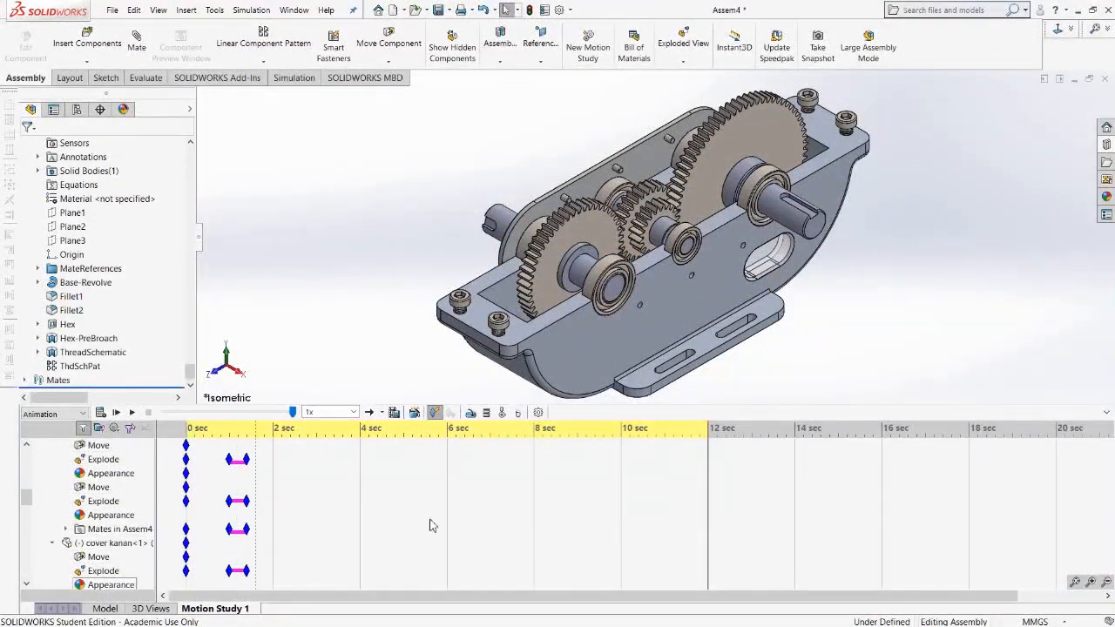
pyautogui.scroll(4, 674, 457)
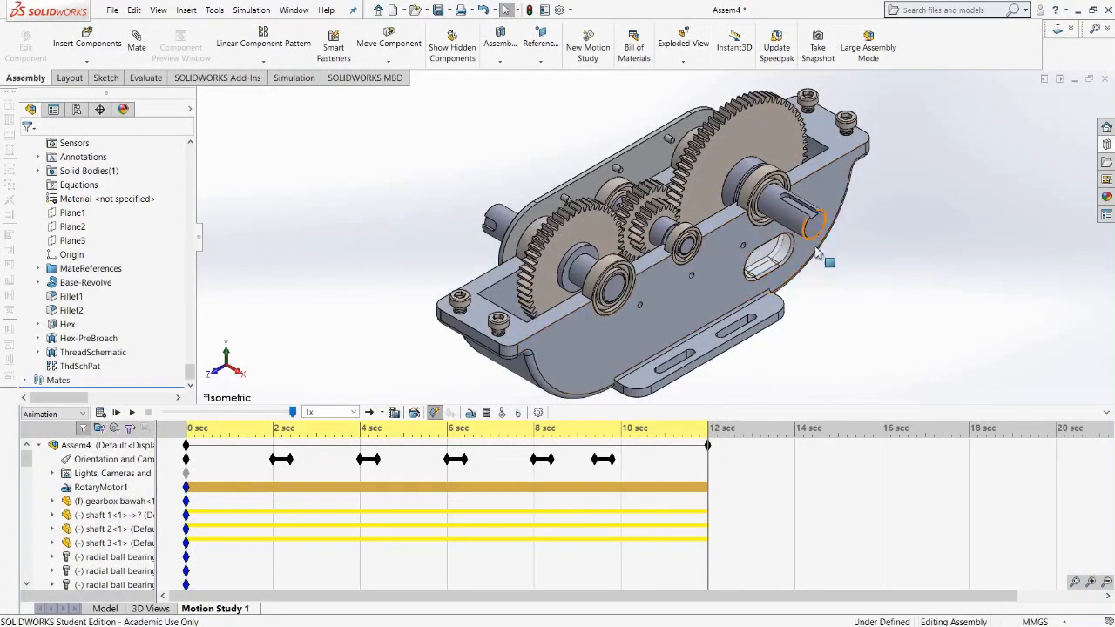
# Zoom the model at the study's end and delete the resulting 12-second view key.
pyautogui.scroll(-6, 858, 226)
pyautogui.scroll(6, 859, 241)
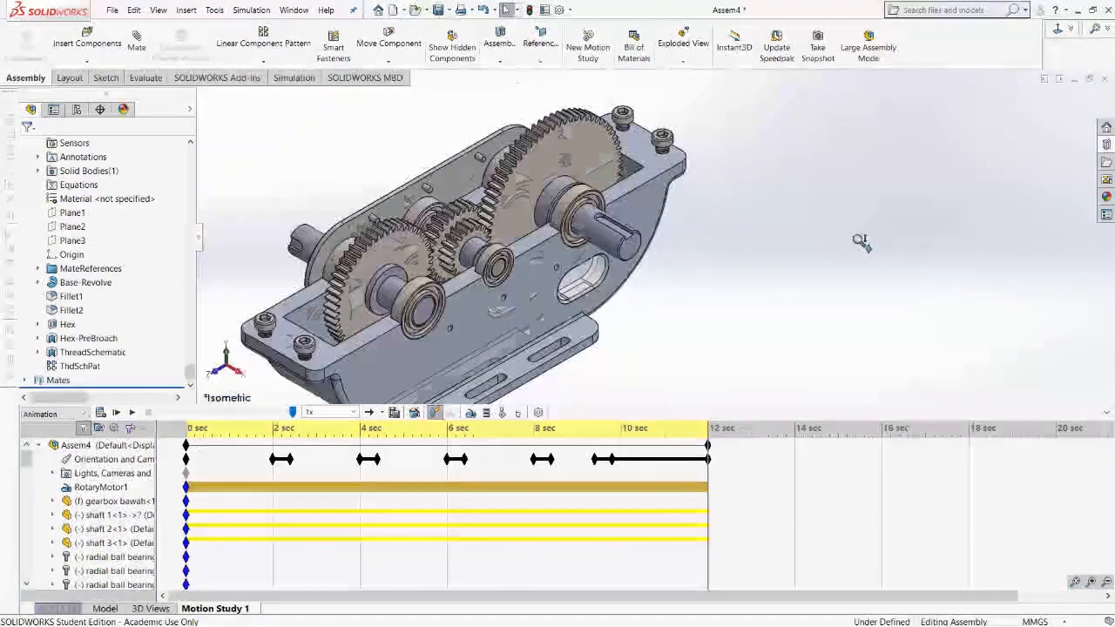
pyautogui.scroll(-4, 853, 244)
pyautogui.scroll(2, 607, 328)
pyautogui.scroll(5, 607, 329)
pyautogui.scroll(-5, 593, 326)
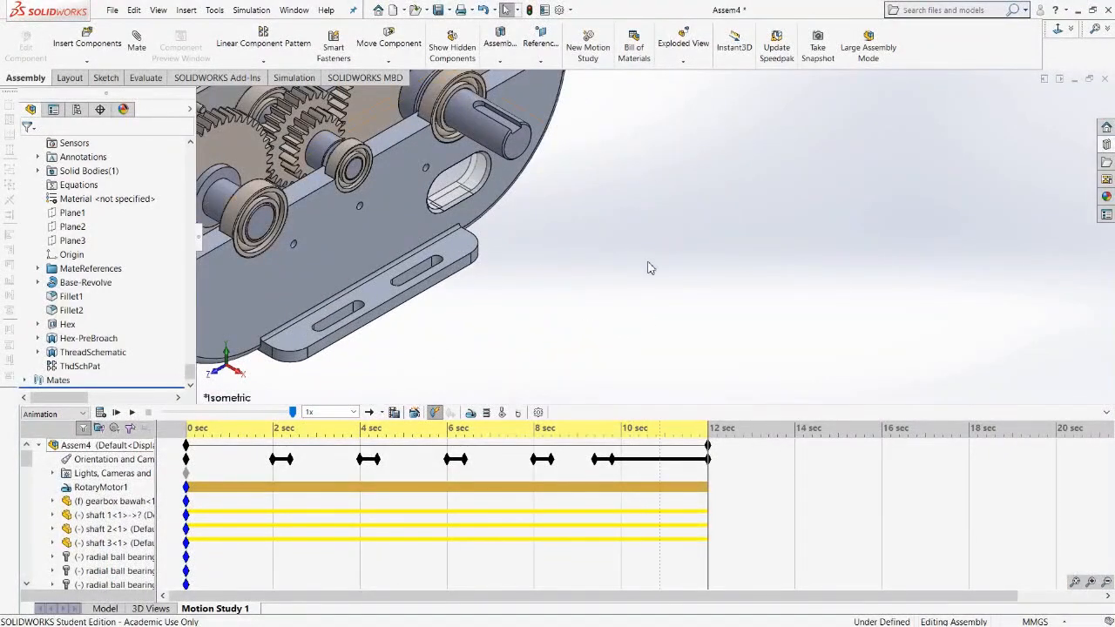
pyautogui.scroll(3, 627, 235)
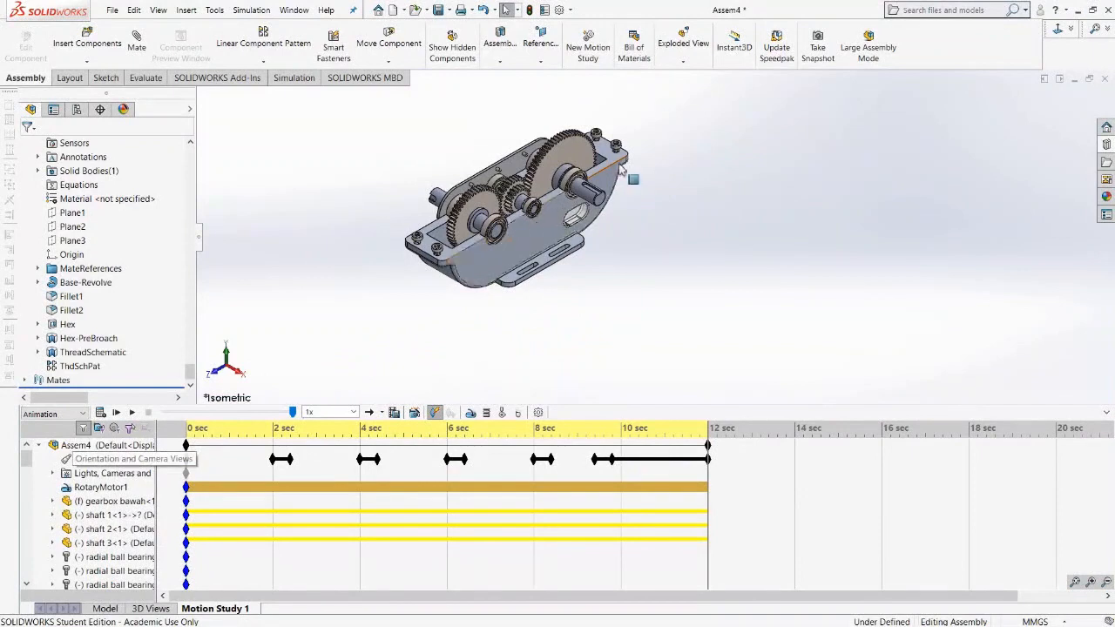
pyautogui.scroll(-4, 540, 236)
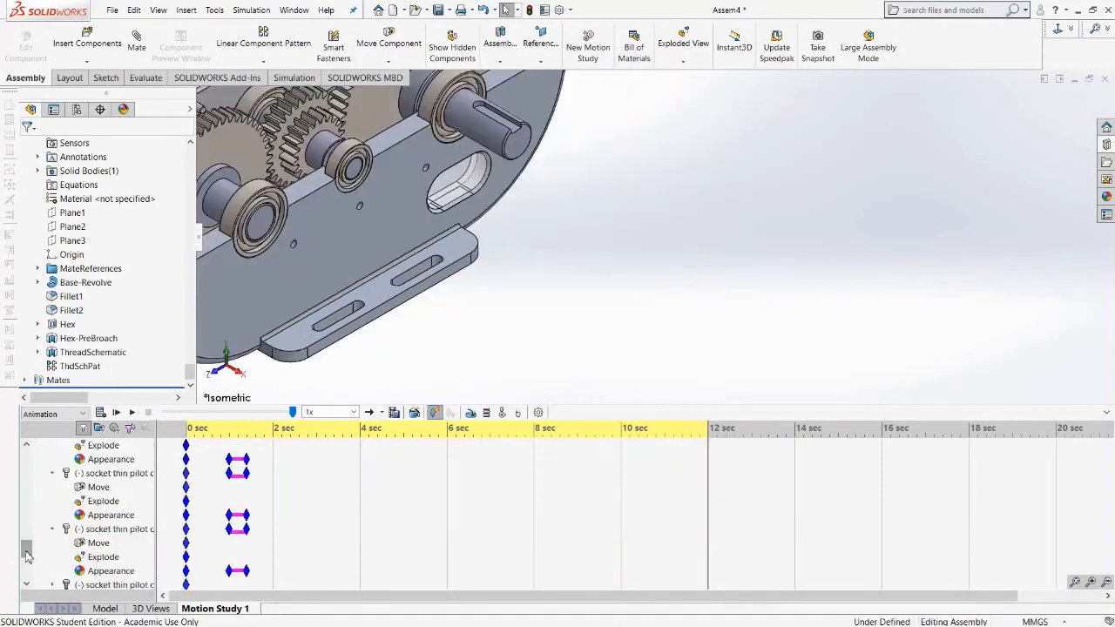
pyautogui.moveTo(27, 552); pyautogui.dragTo(47, 455)
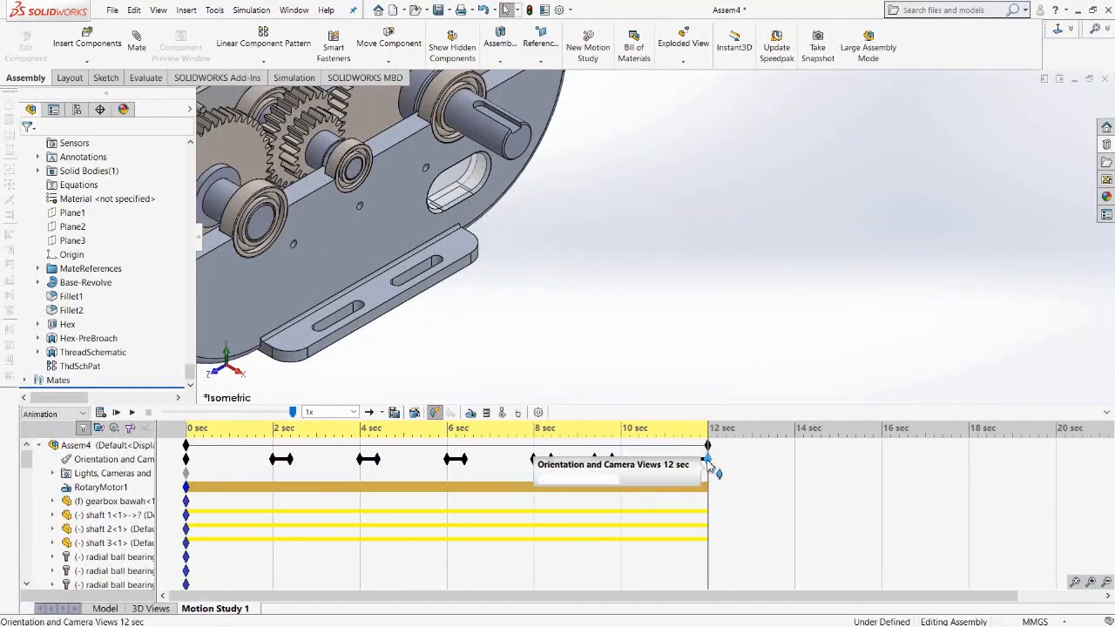
pyautogui.moveTo(707, 462); pyautogui.dragTo(970, 473)
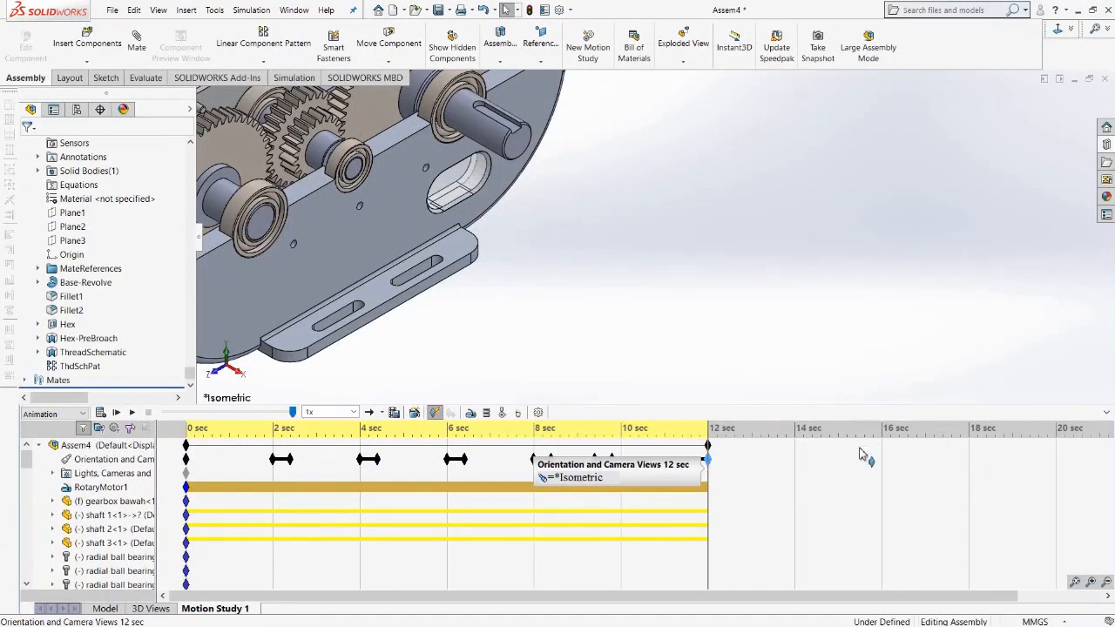
pyautogui.press('Delete')
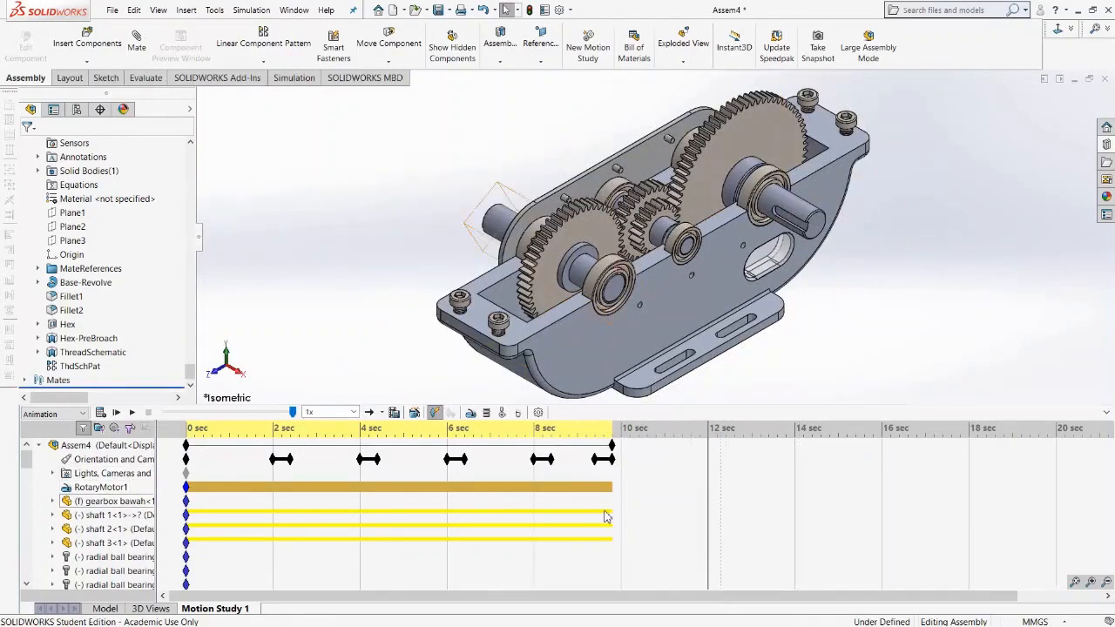
# Extend the motion study's end time to 12 seconds, recalculate and play the animation.
pyautogui.moveTo(613, 446); pyautogui.dragTo(712, 455)
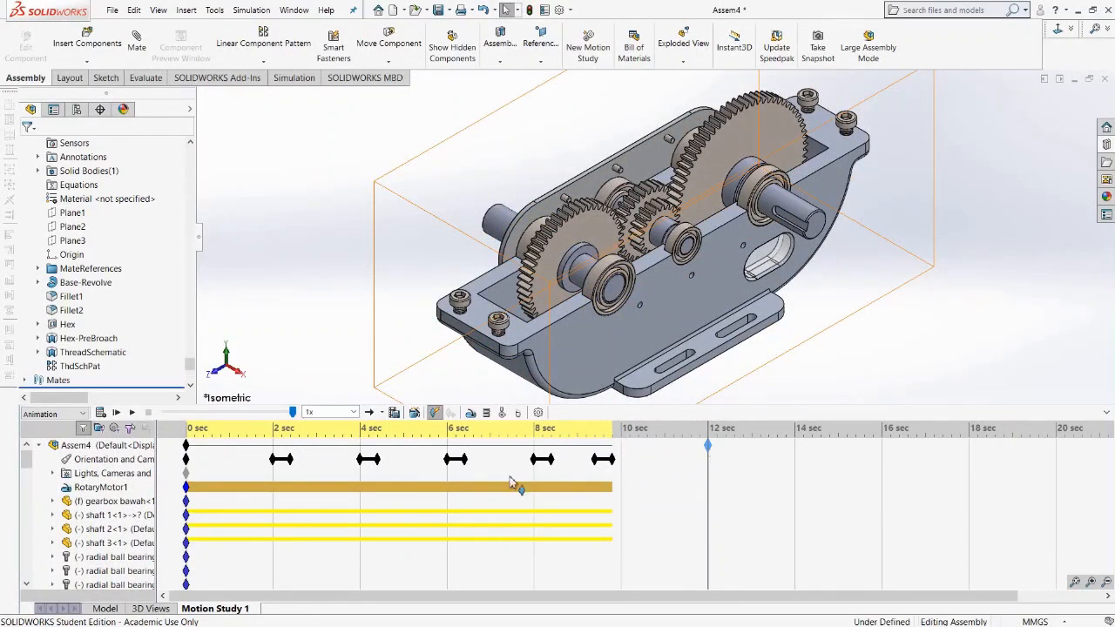
pyautogui.click(103, 415)
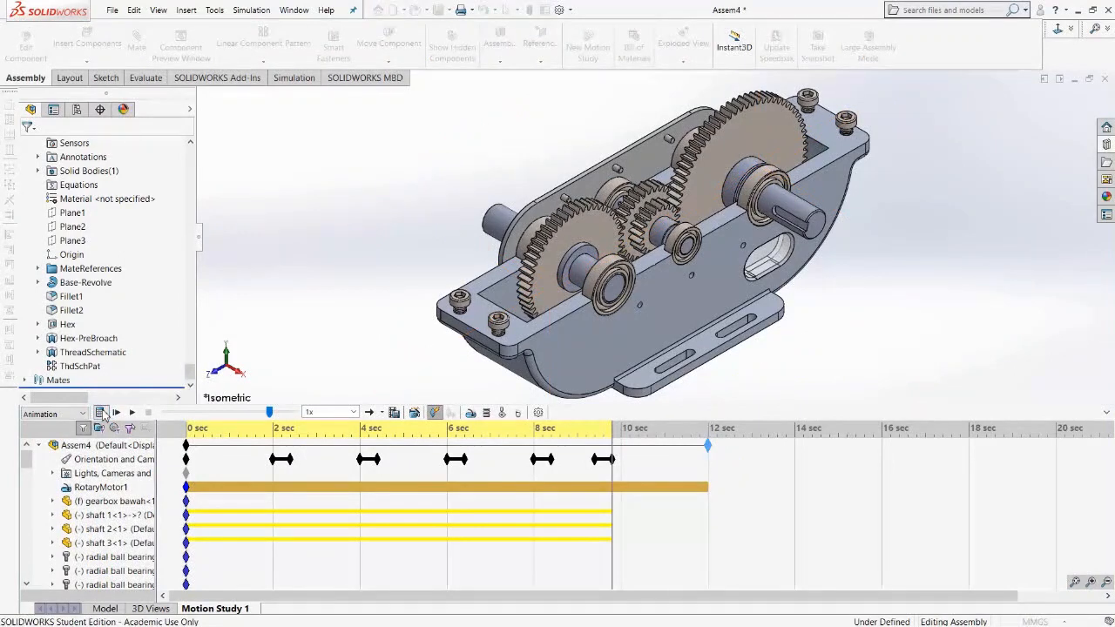
pyautogui.click(102, 415)
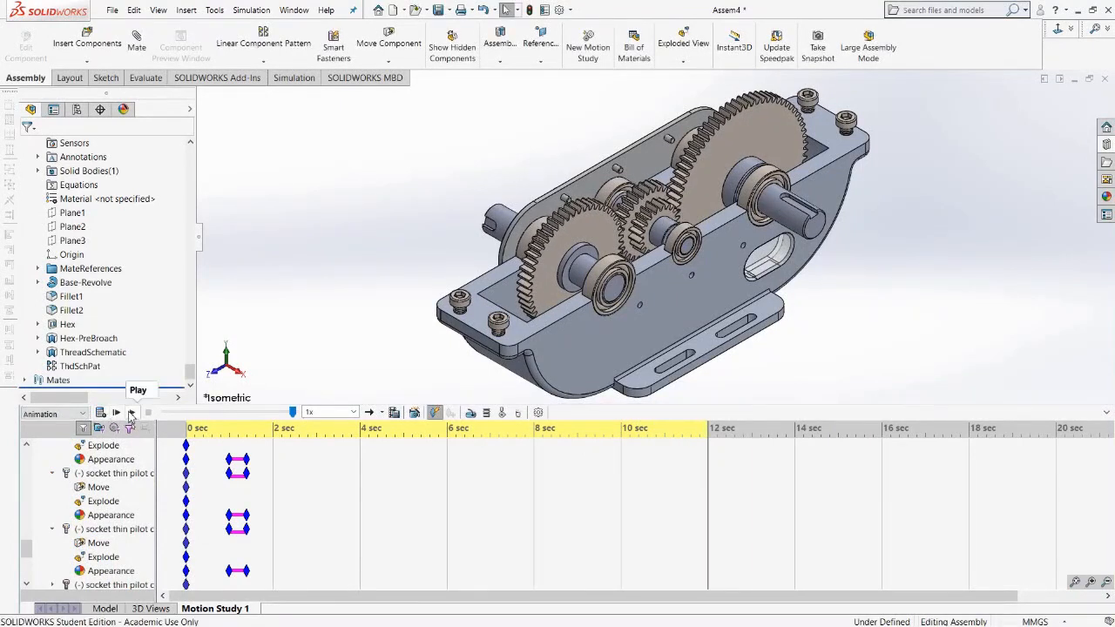
pyautogui.click(131, 413)
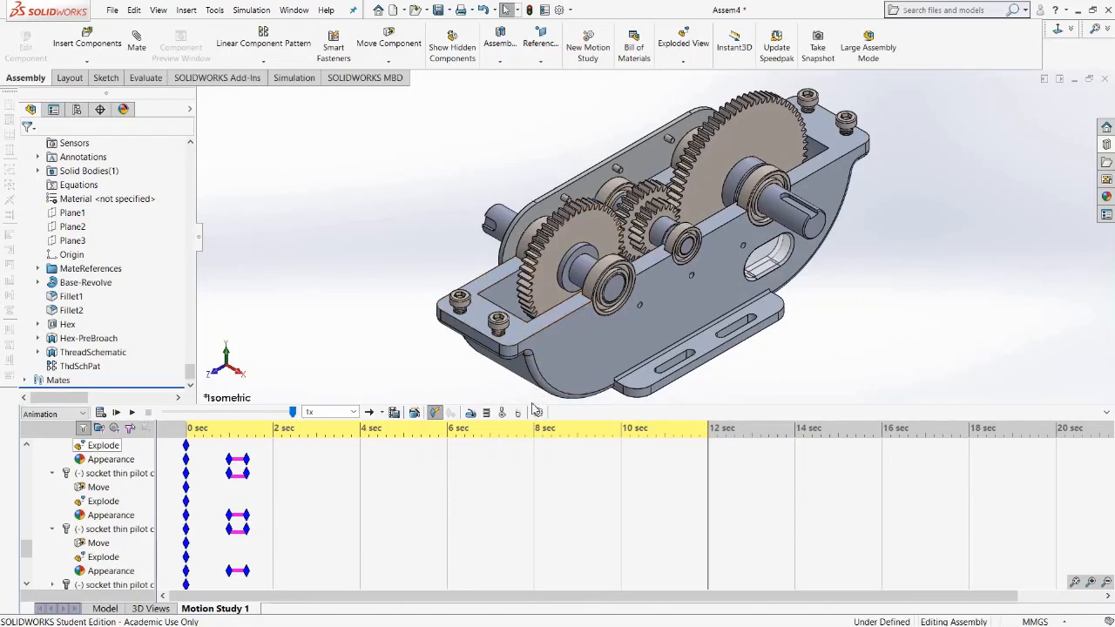
# Review the motion study properties at 30 frames per second, then recalculate and replay the animation.
pyautogui.click(538, 413)
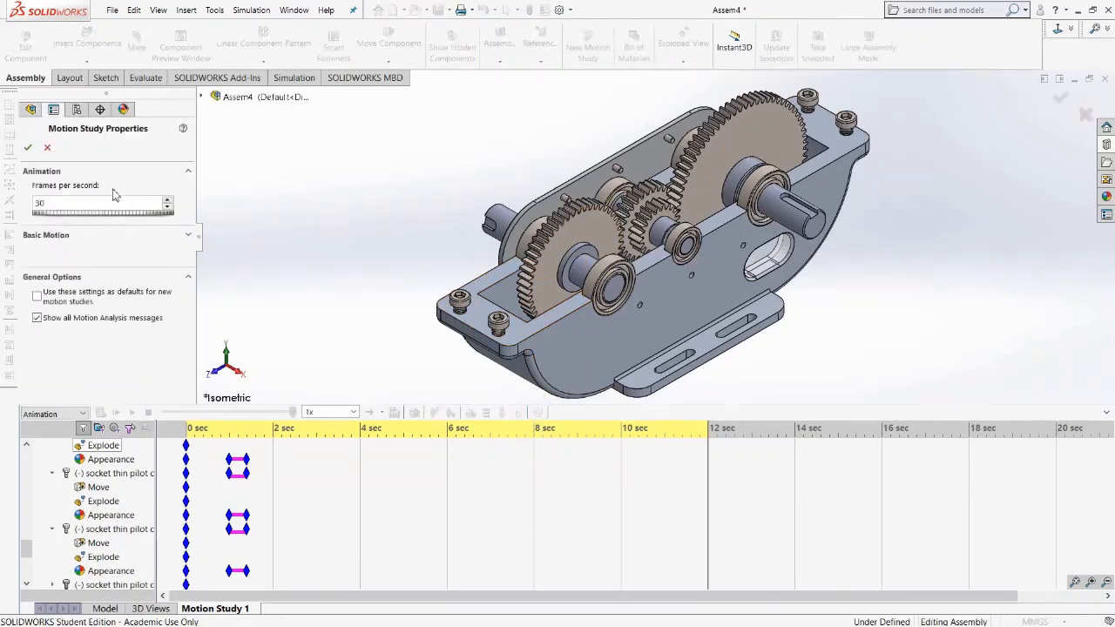
pyautogui.doubleClick(53, 202)
pyautogui.click(28, 149)
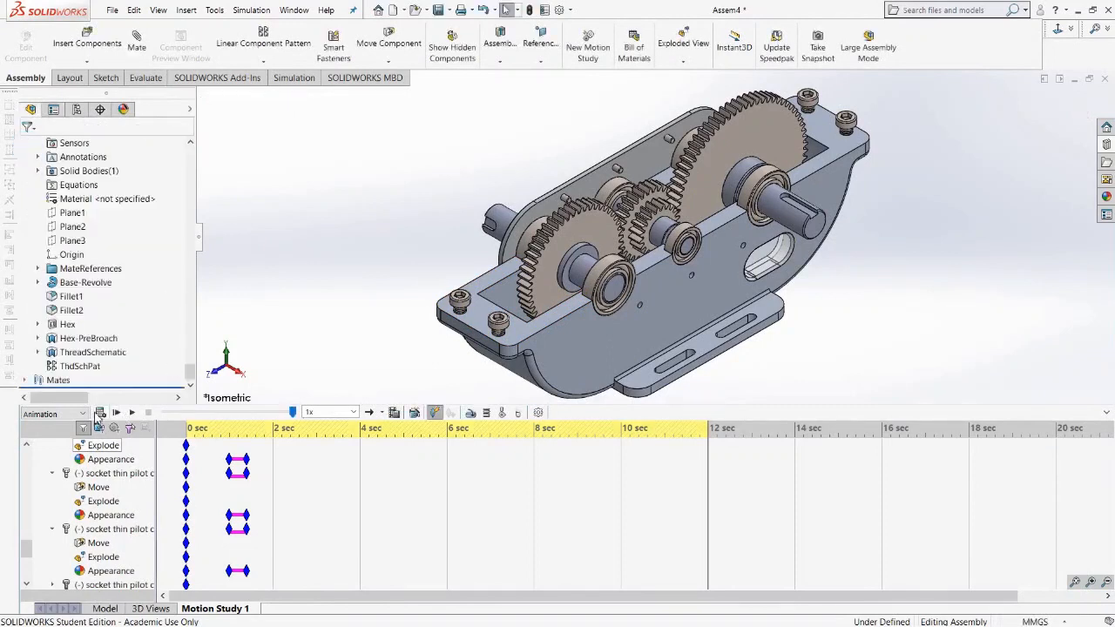
pyautogui.click(99, 413)
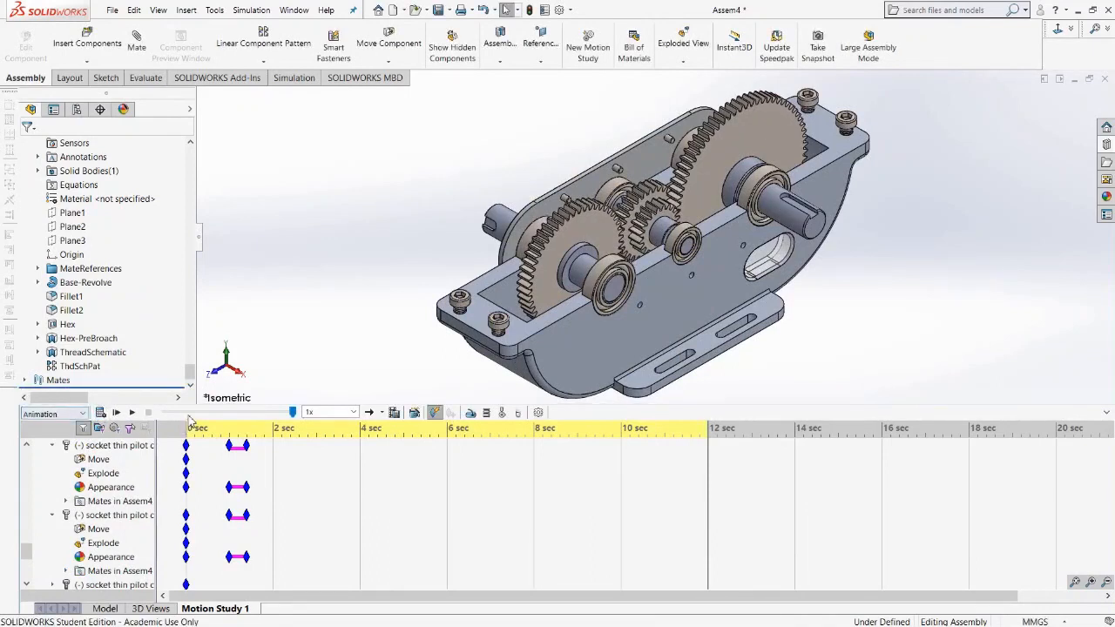
pyautogui.click(132, 412)
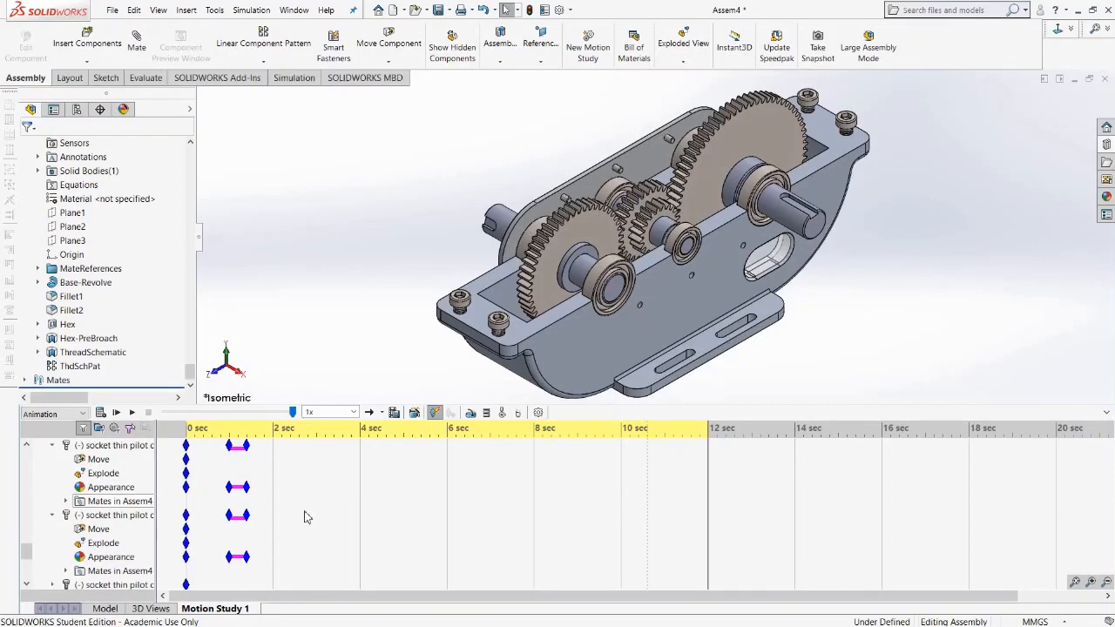
pyautogui.scroll(5, 170, 521)
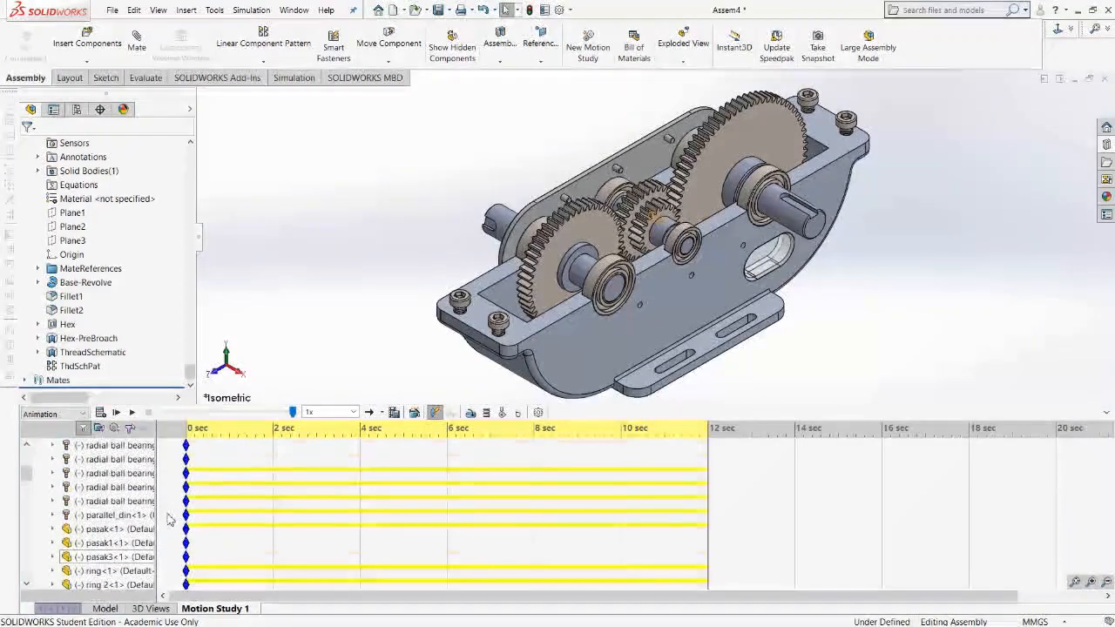
# Disable view key creation for the motion study's orientation and camera views.
pyautogui.scroll(3, 170, 520)
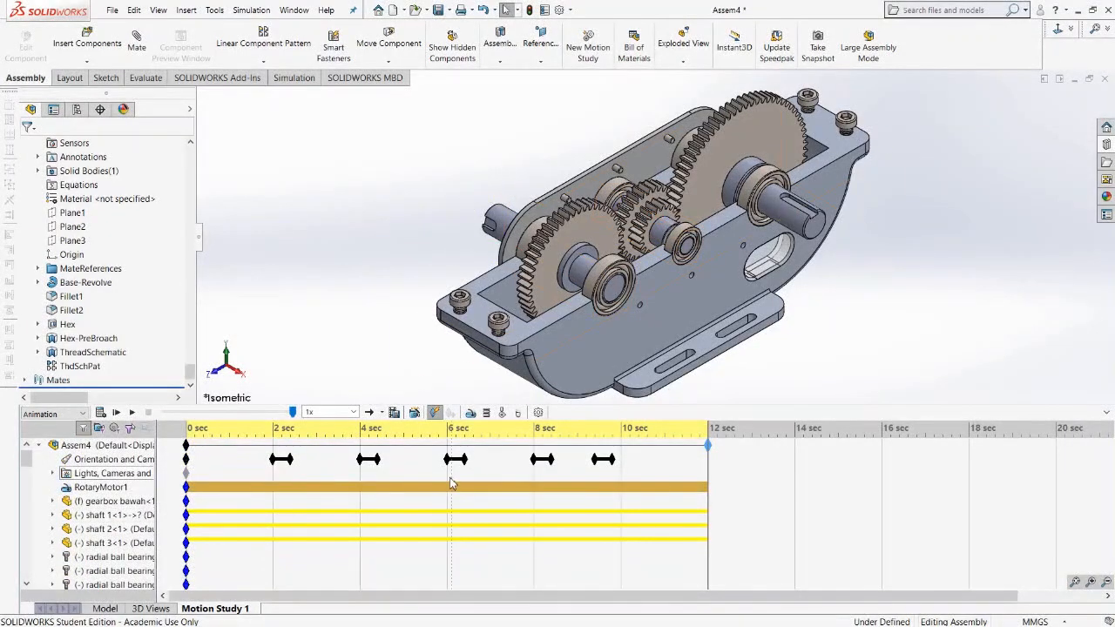
pyautogui.rightClick(131, 460)
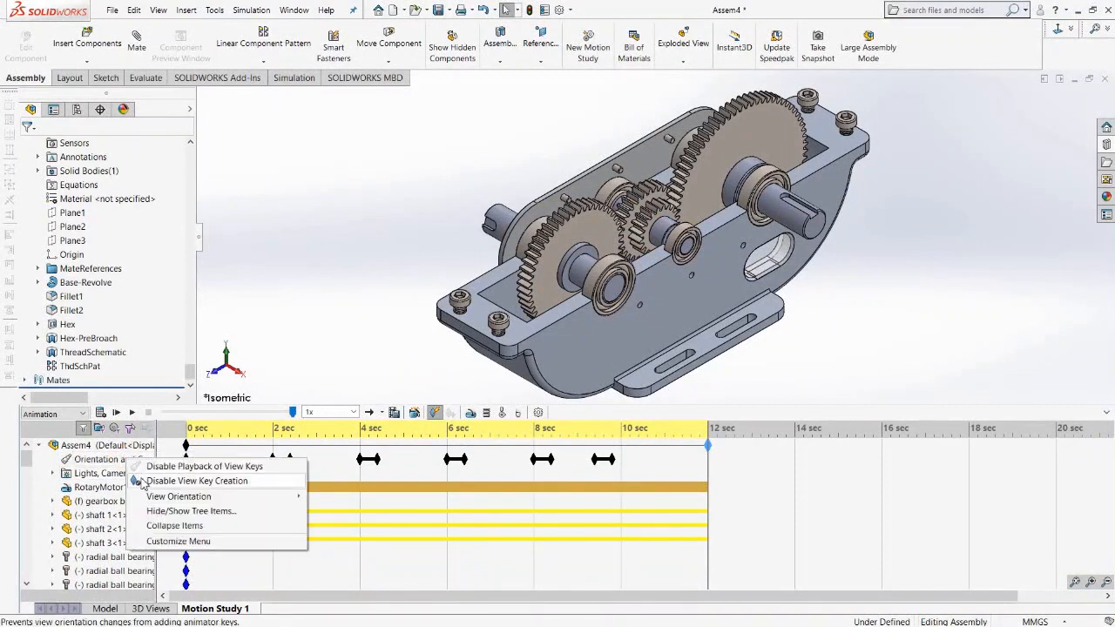
pyautogui.click(144, 482)
pyautogui.scroll(-5, 760, 265)
pyautogui.scroll(-2, 760, 261)
pyautogui.scroll(10, 767, 257)
pyautogui.scroll(-6, 713, 217)
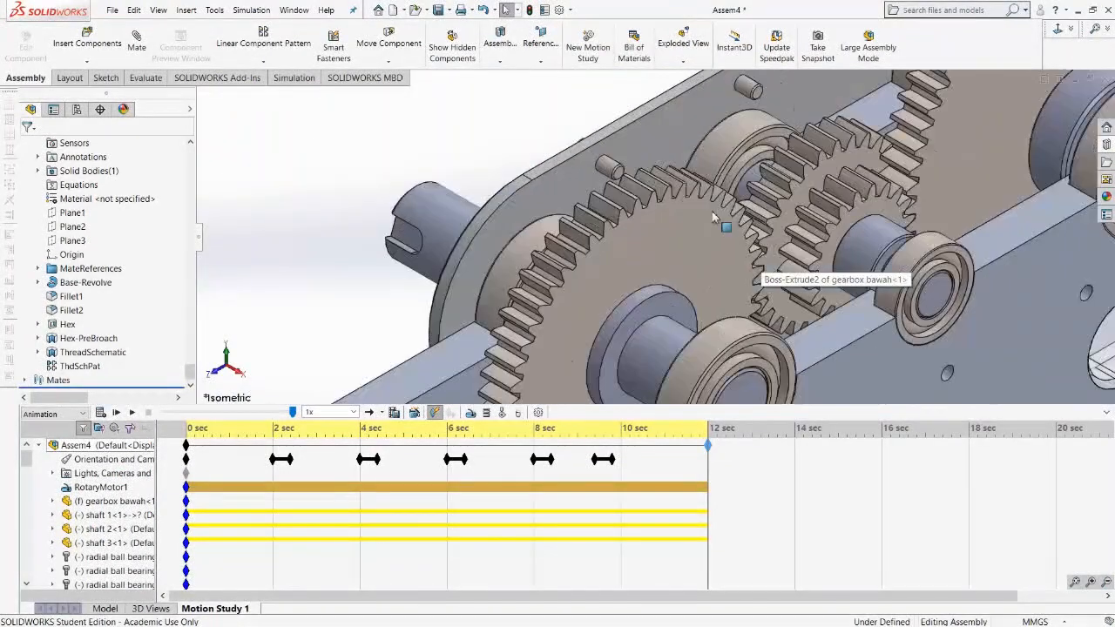
pyautogui.scroll(8, 713, 218)
pyautogui.scroll(-2, 602, 278)
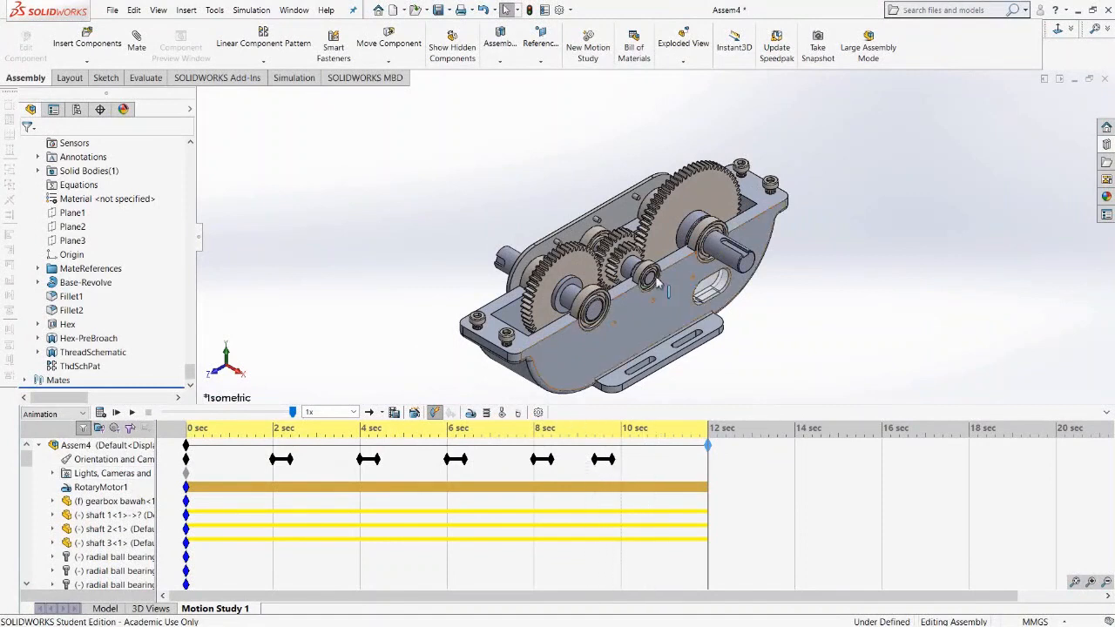
pyautogui.scroll(-5, 656, 281)
pyautogui.scroll(6, 645, 282)
pyautogui.scroll(-3, 642, 283)
pyautogui.scroll(3, 642, 283)
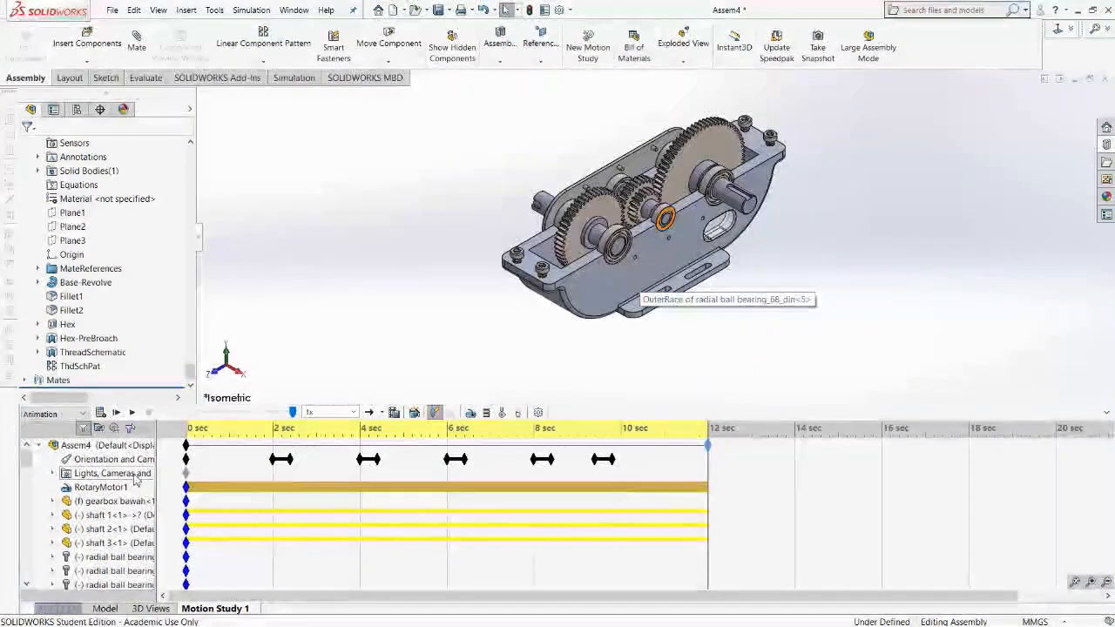
pyautogui.scroll(-8, 131, 488)
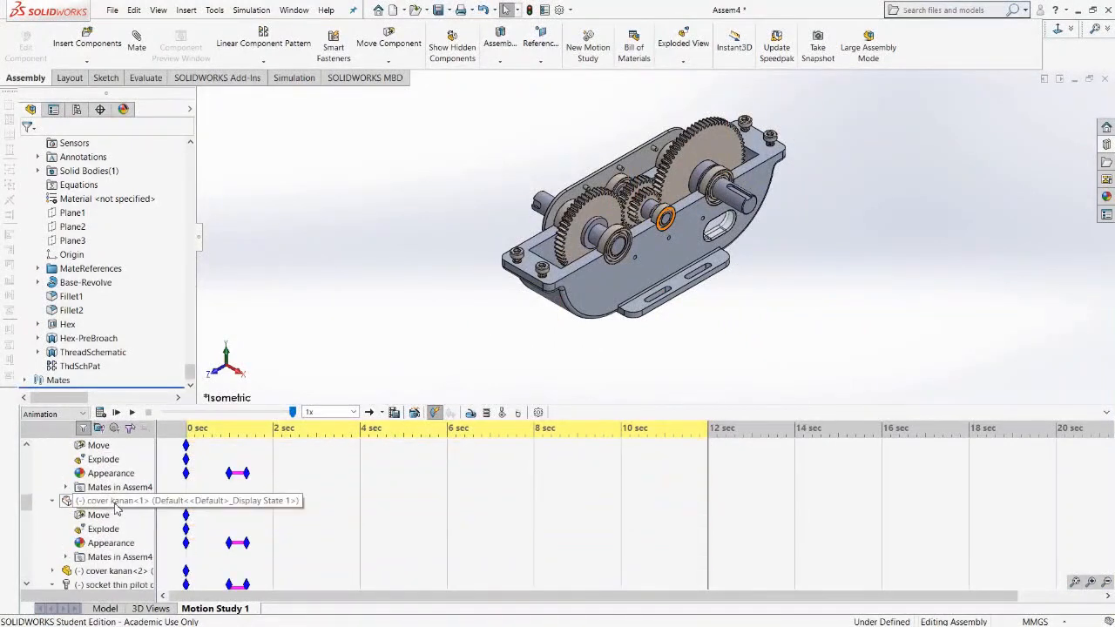
# Place a key at 10 seconds on gearbox atas<1> and show the component again at about 10.4 seconds.
pyautogui.scroll(10, 116, 508)
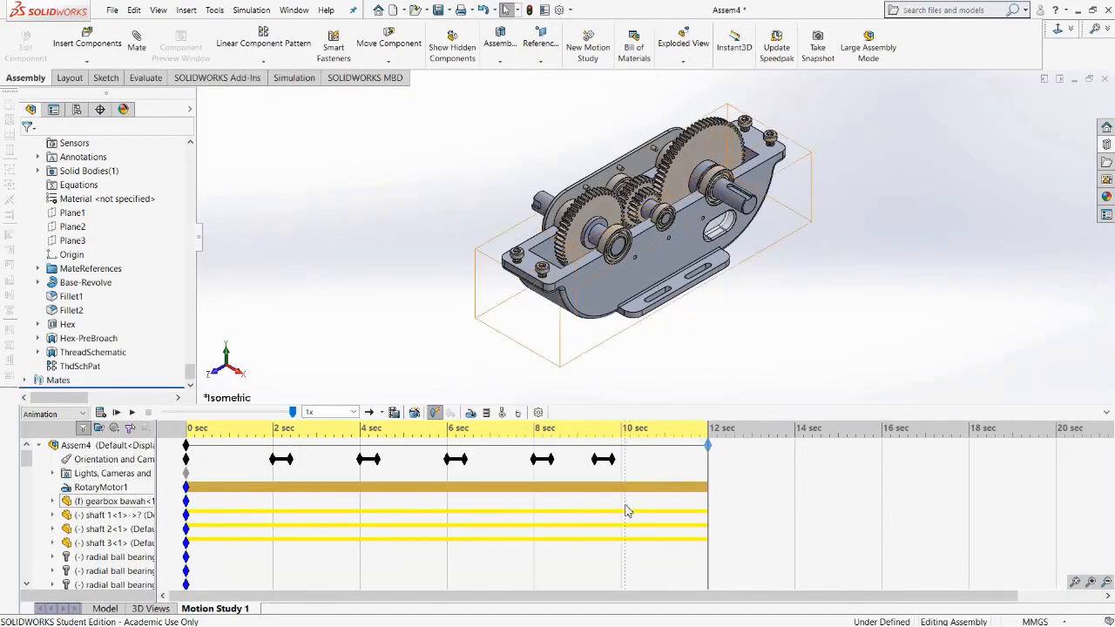
pyautogui.scroll(-3, 634, 538)
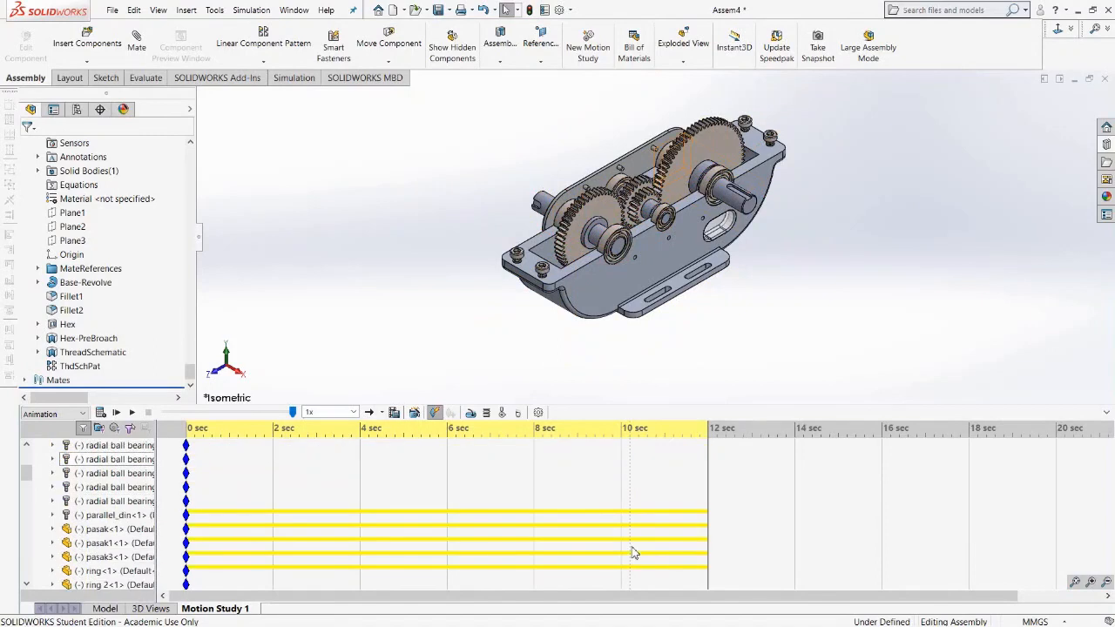
pyautogui.scroll(-2, 636, 537)
pyautogui.scroll(-2, 636, 537)
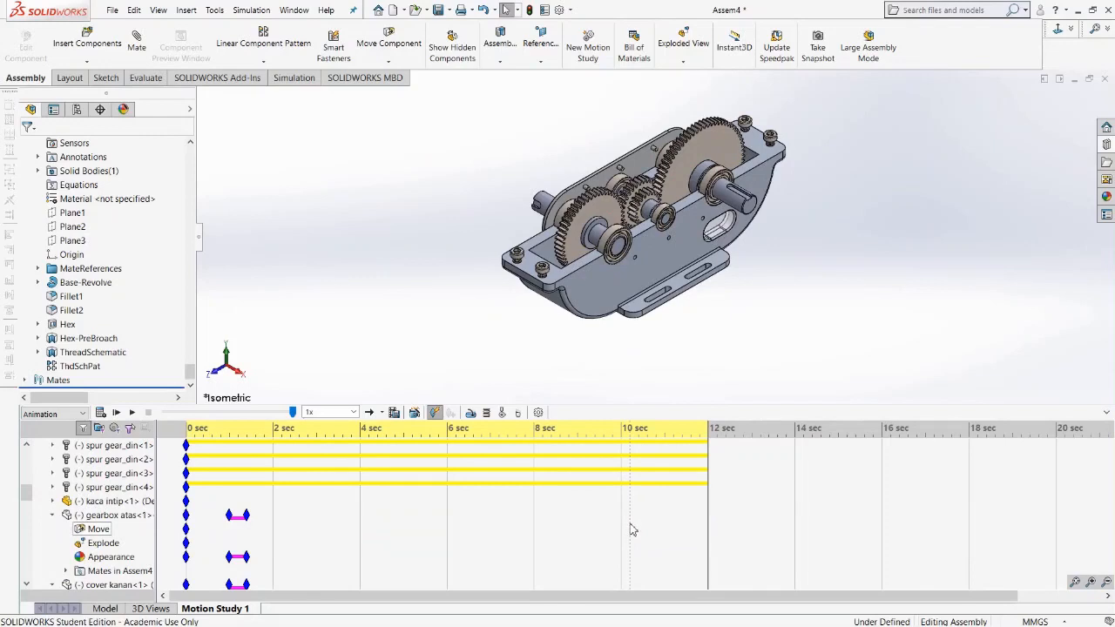
pyautogui.scroll(-1, 633, 530)
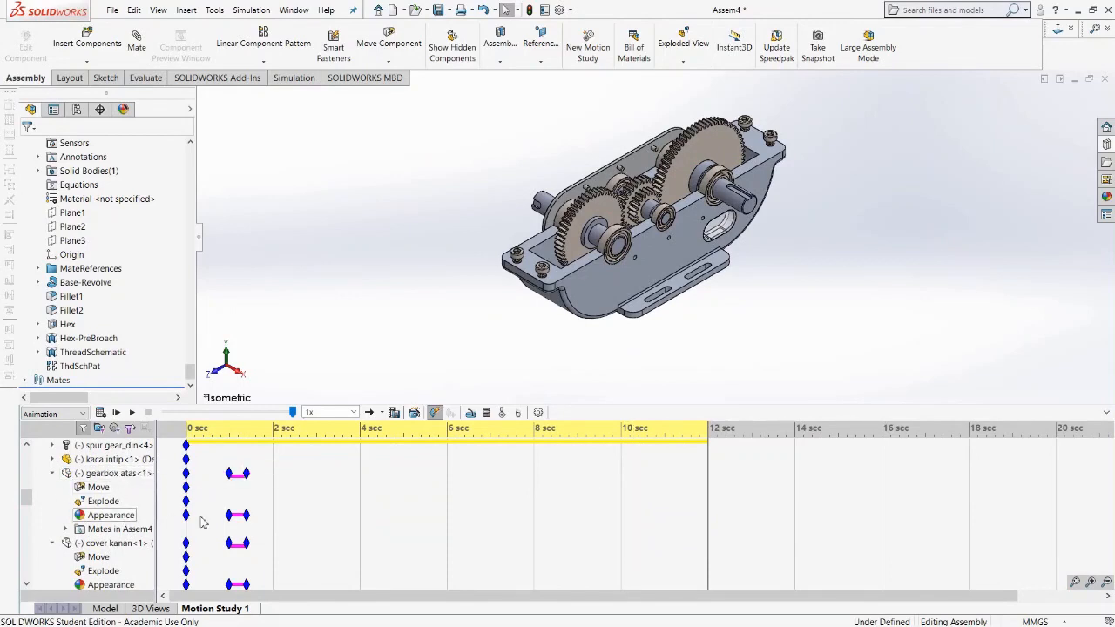
pyautogui.rightClick(622, 518)
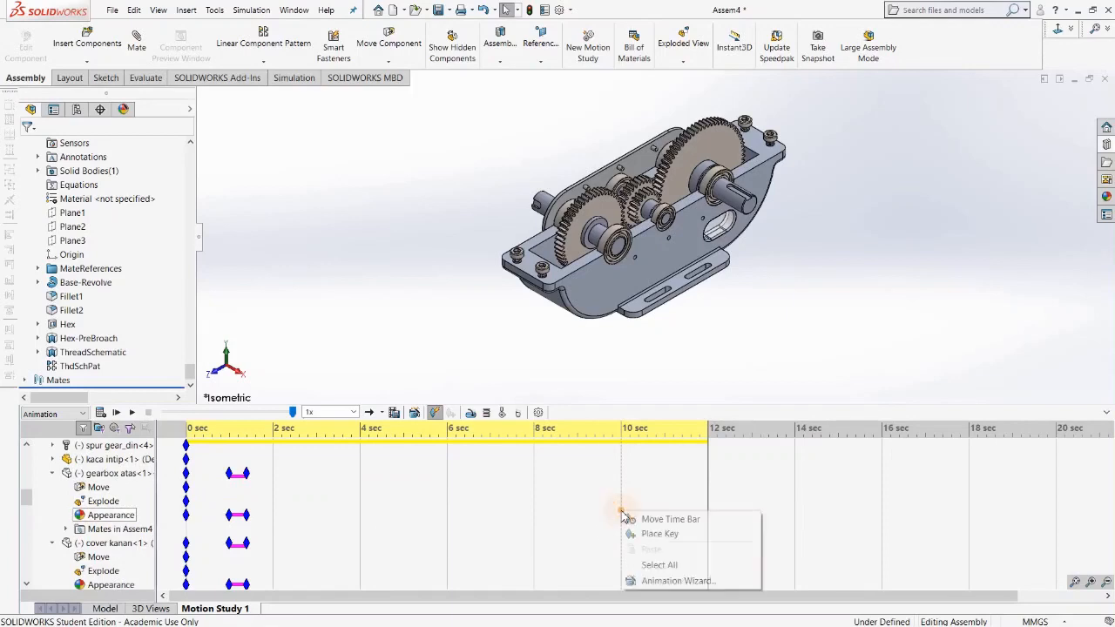
pyautogui.click(645, 533)
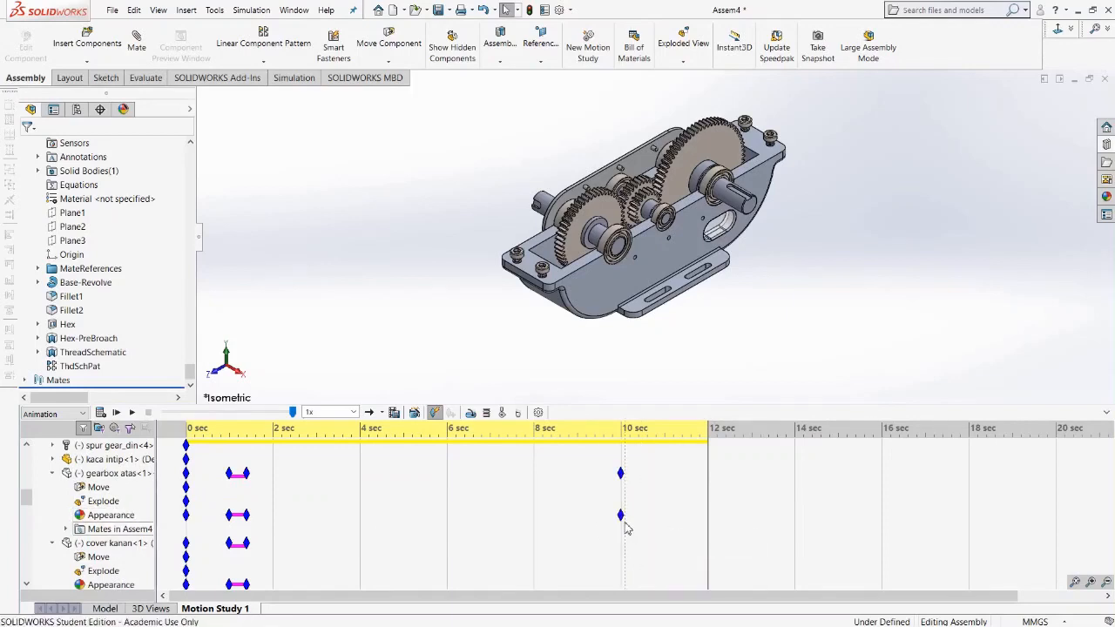
pyautogui.click(639, 442)
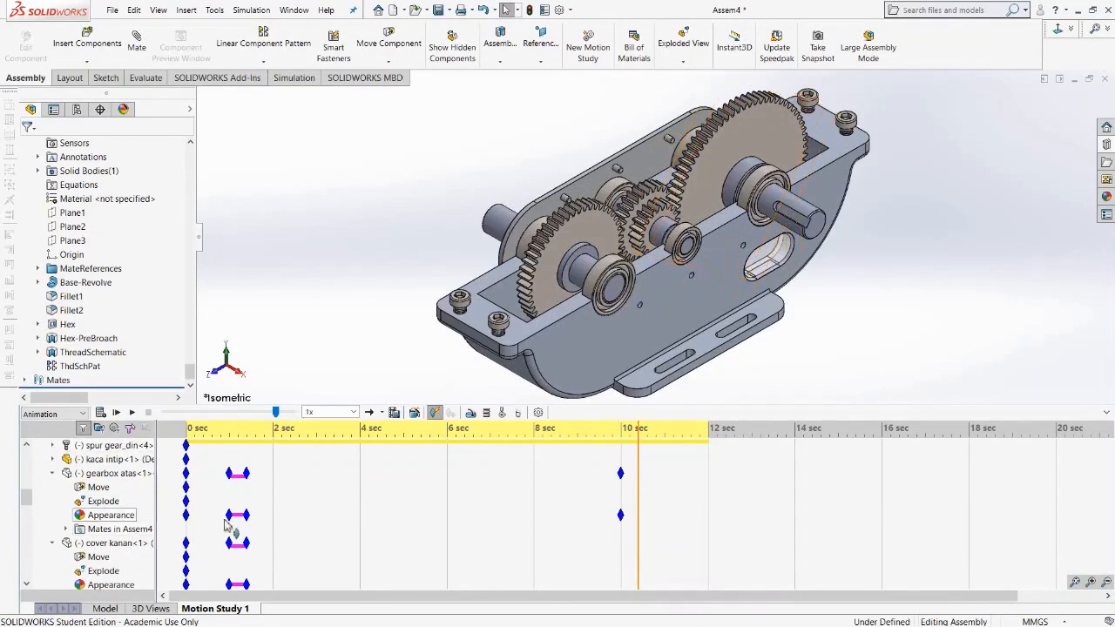
pyautogui.rightClick(114, 475)
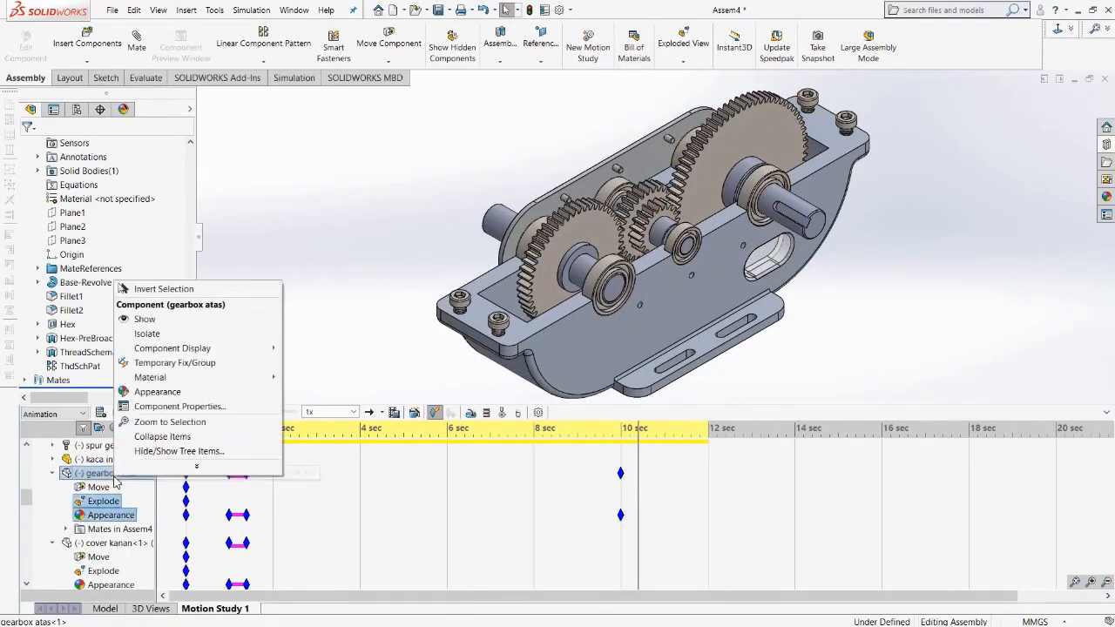
pyautogui.click(142, 320)
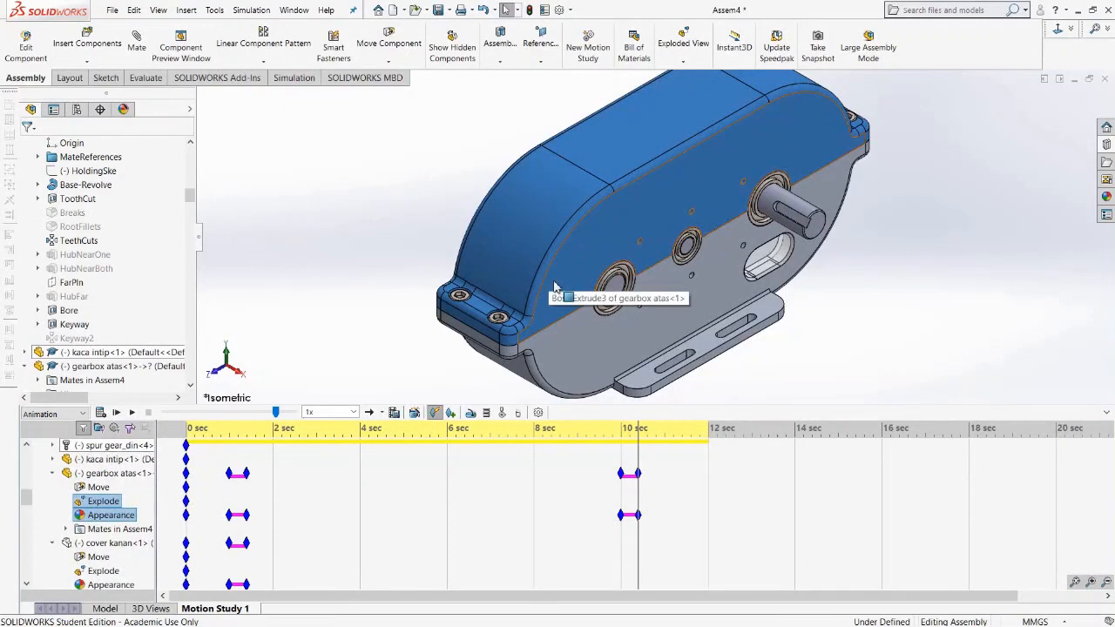
# Place a key at about 10.4 seconds on cover kanan<1> and show it at about 10.8 seconds.
pyautogui.click(832, 338)
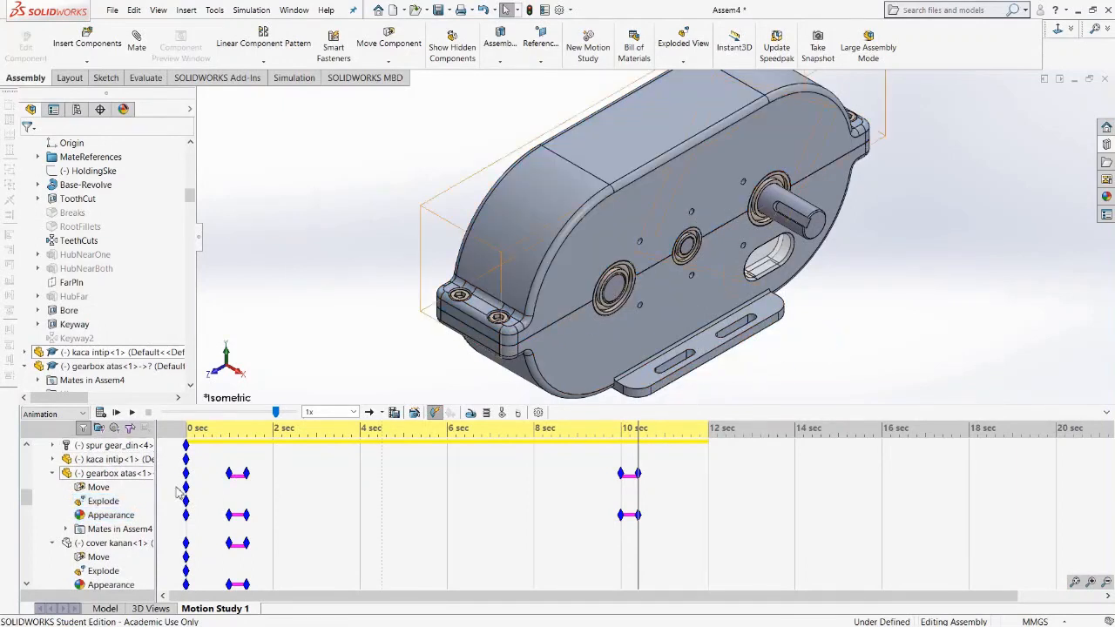
pyautogui.scroll(-1, 120, 556)
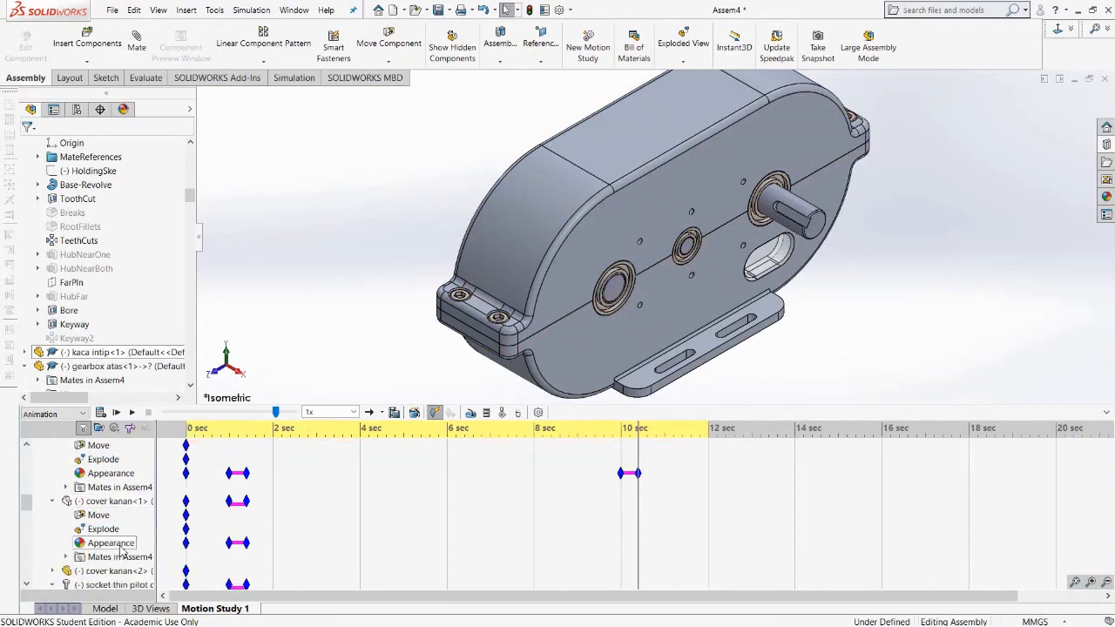
pyautogui.rightClick(638, 545)
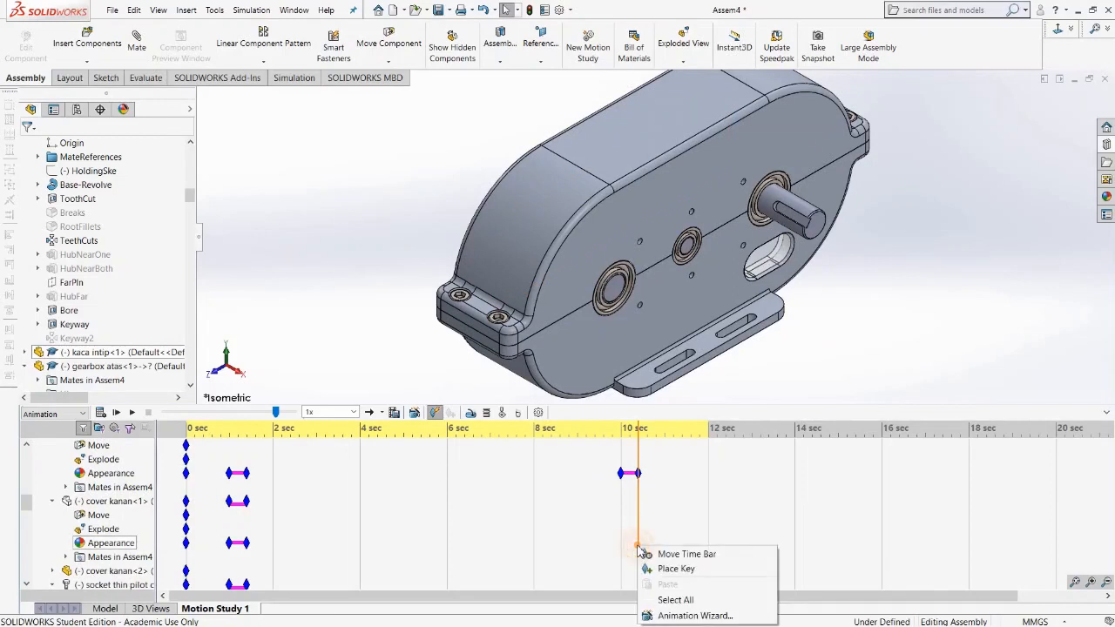
pyautogui.click(680, 566)
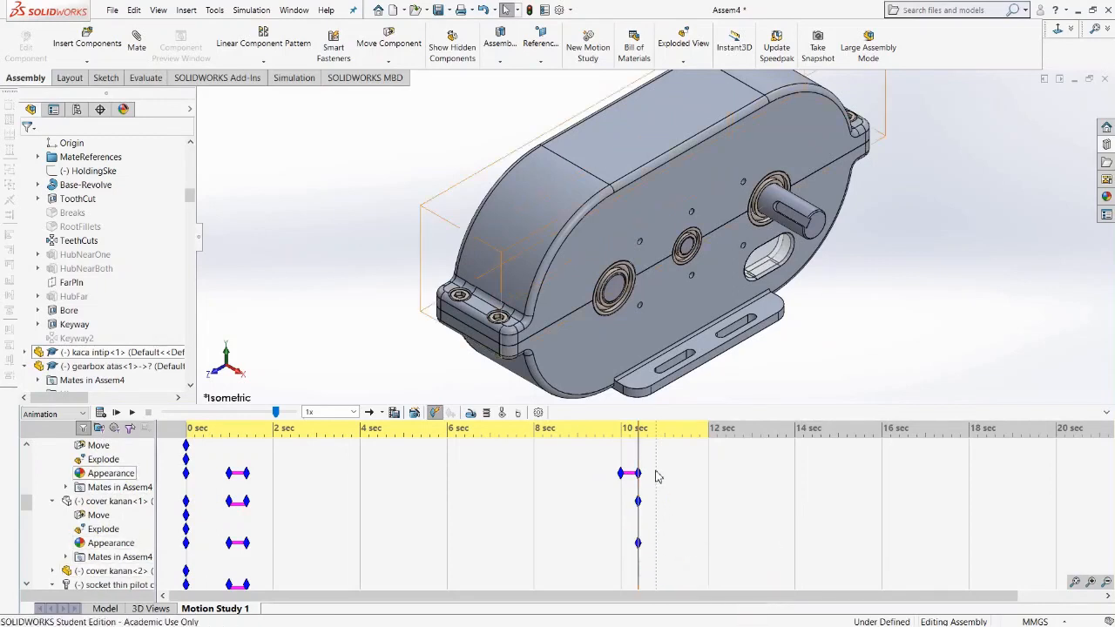
pyautogui.click(658, 435)
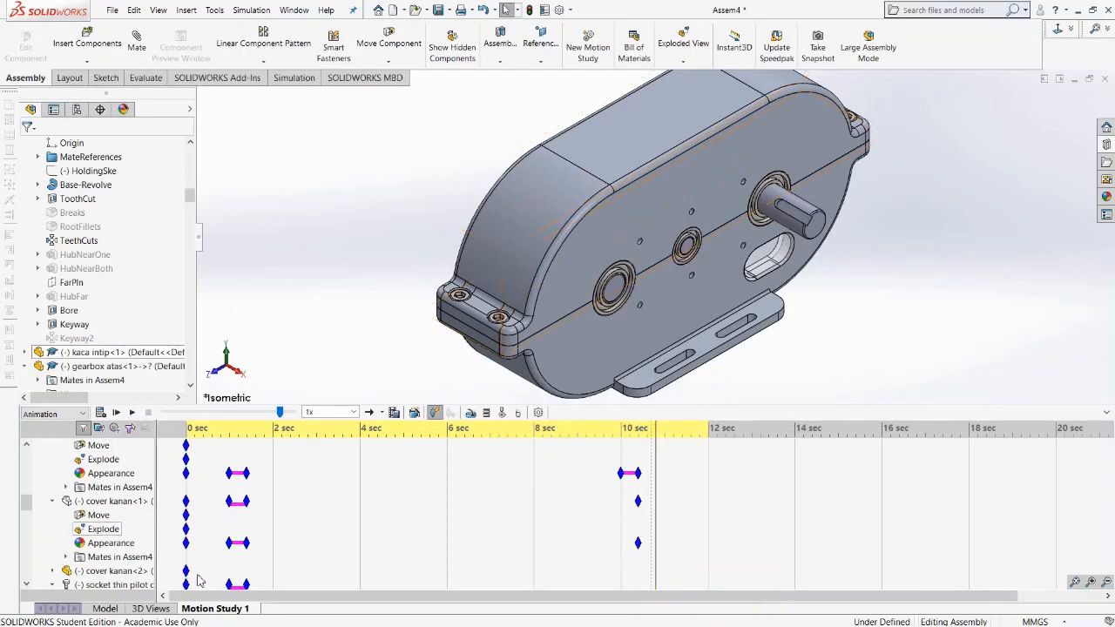
pyautogui.click(135, 507)
pyautogui.rightClick(135, 507)
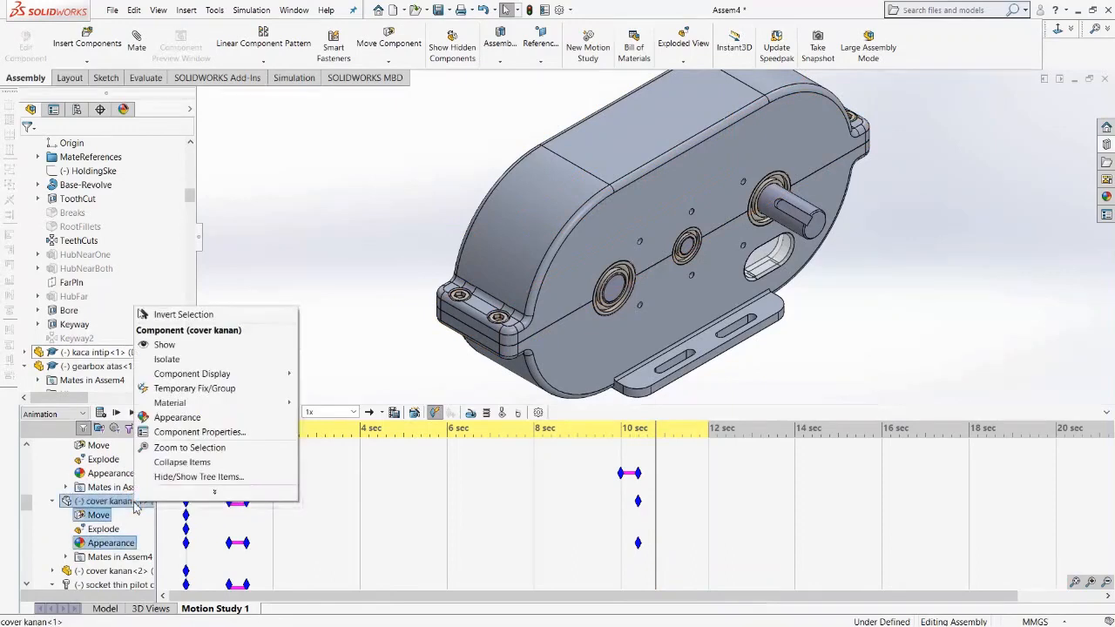
pyautogui.click(165, 352)
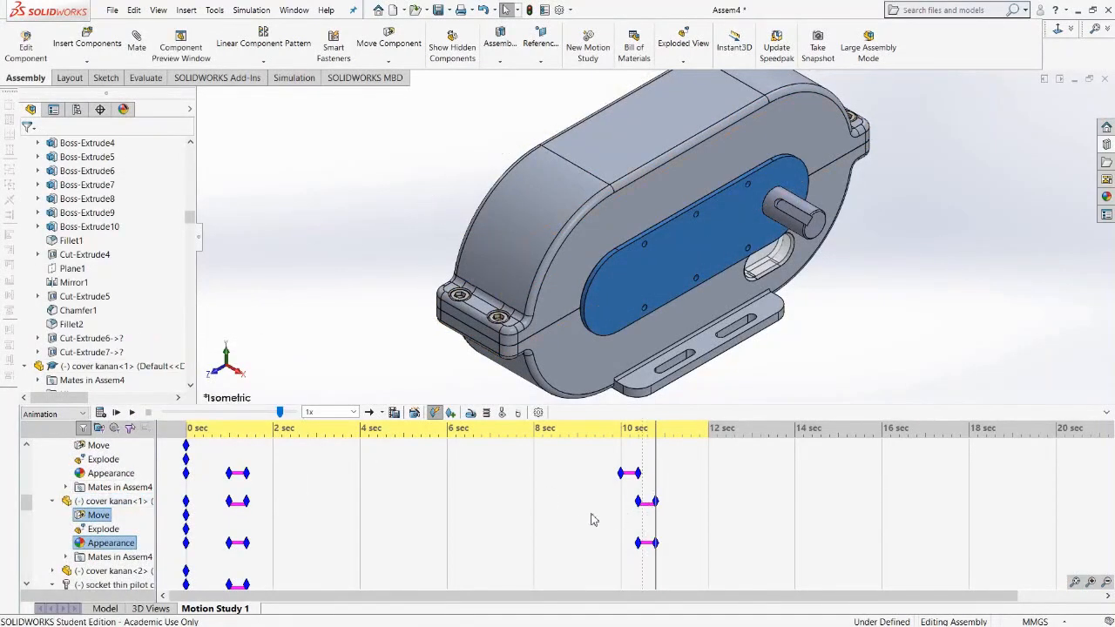
# Place a key at about 10.4 seconds on the first socket thin pilot cap screw and show it at 10.8 seconds.
pyautogui.scroll(-2, 135, 575)
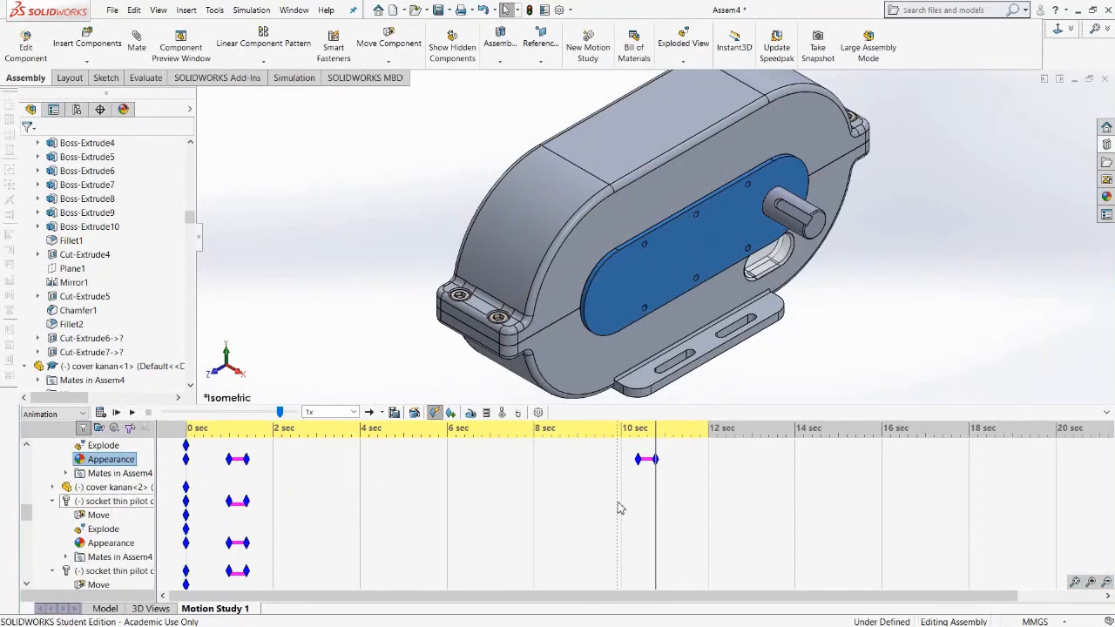
pyautogui.rightClick(640, 553)
pyautogui.click(657, 573)
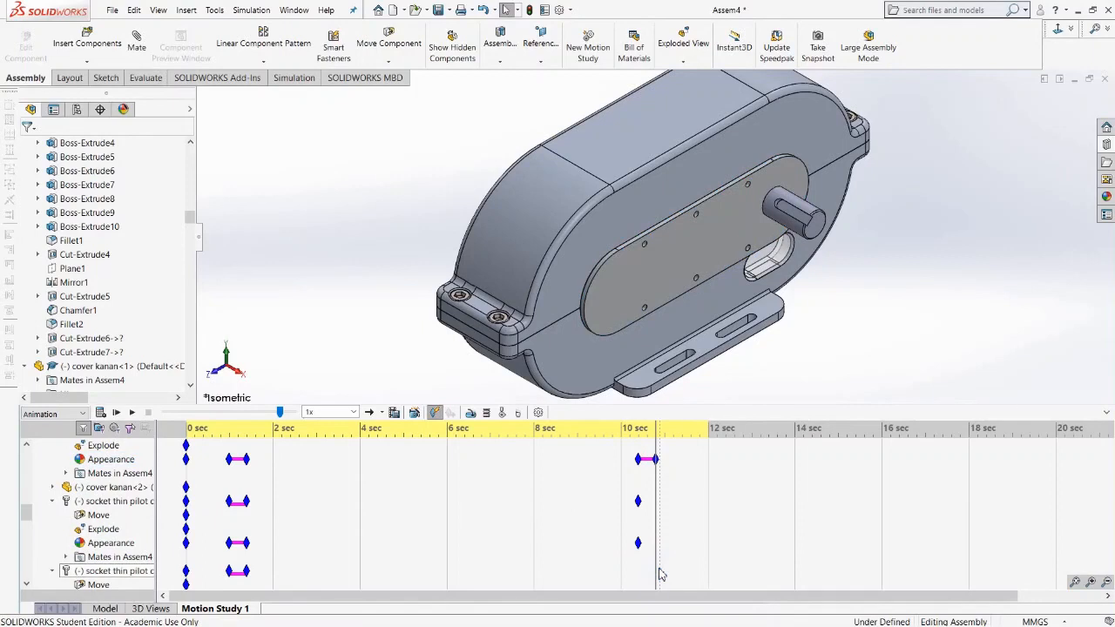
pyautogui.rightClick(130, 504)
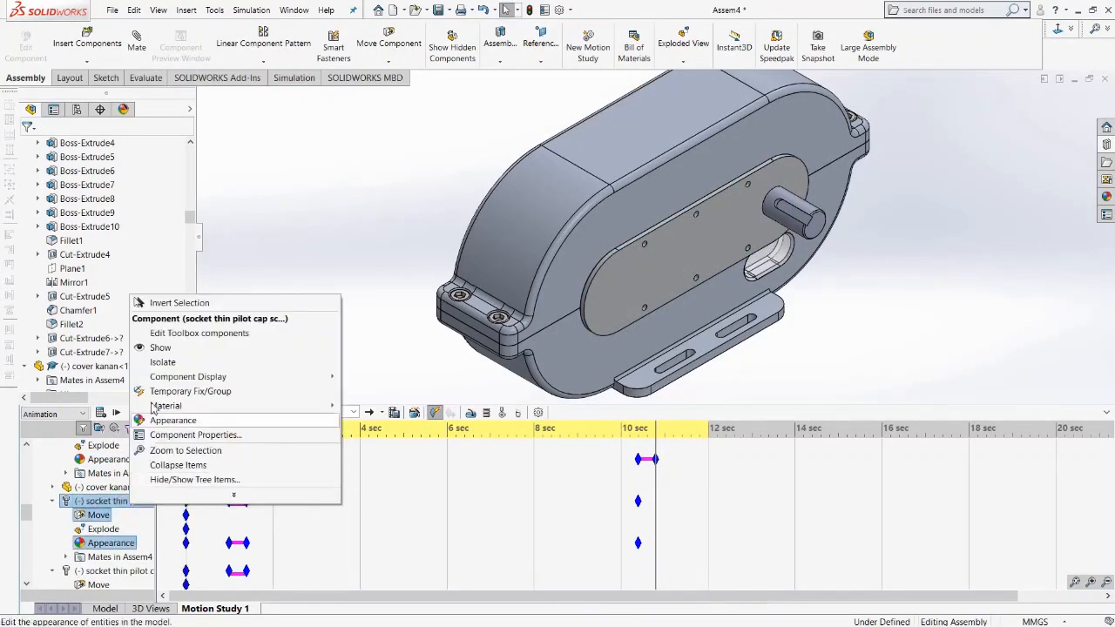
pyautogui.click(161, 347)
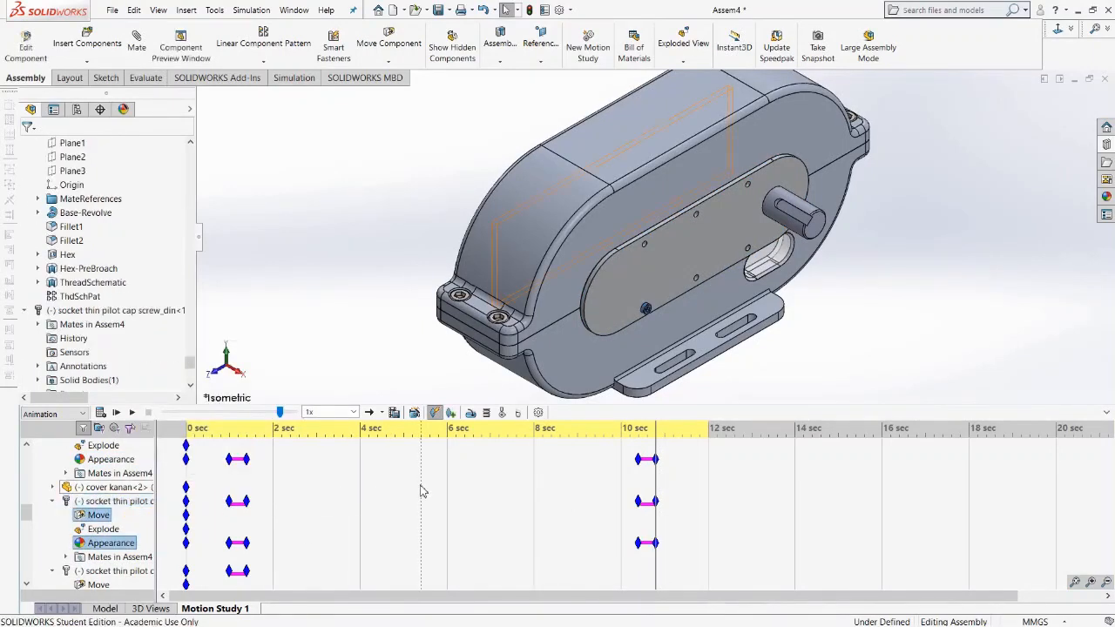
# Place a key at about 10.4 seconds on the second socket thin pilot cap screw and show it at 10.8 seconds.
pyautogui.scroll(-2, 361, 520)
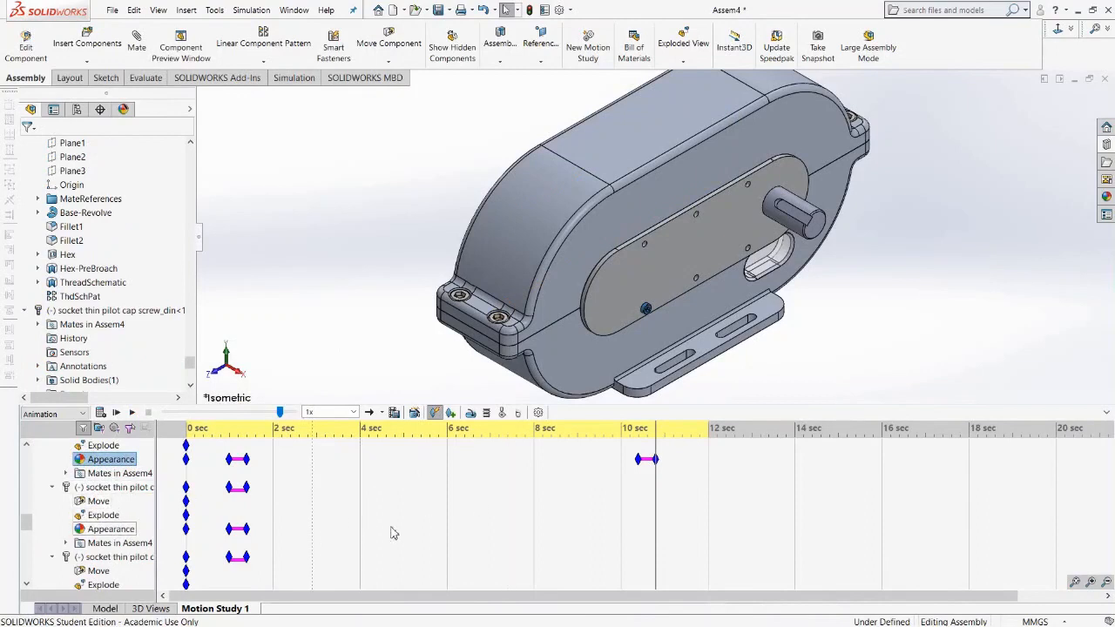
pyautogui.rightClick(641, 542)
pyautogui.click(658, 556)
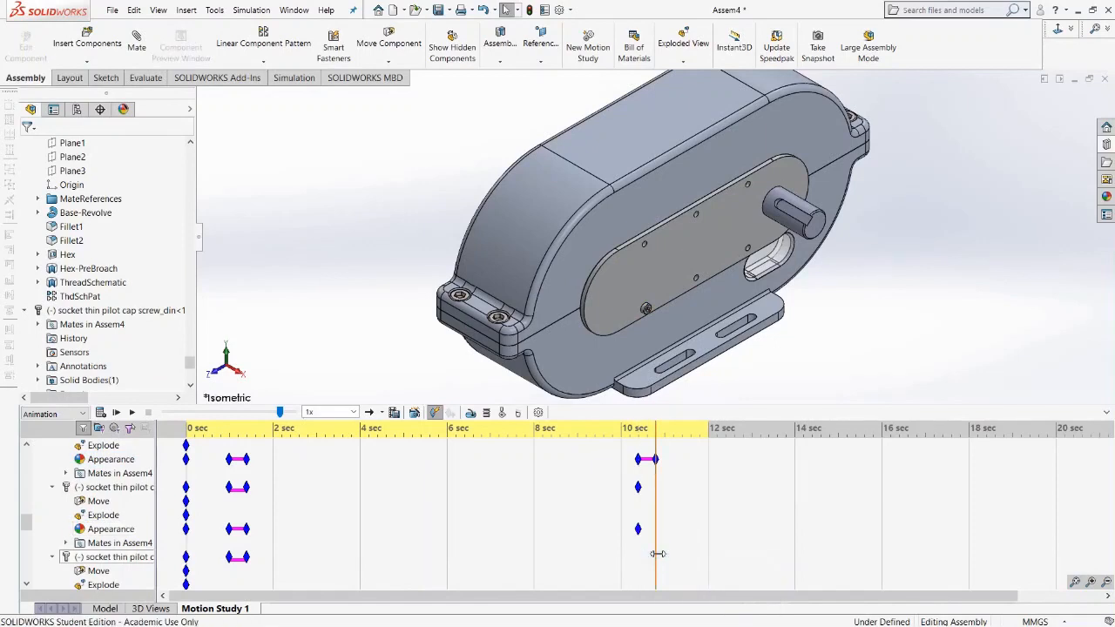
pyautogui.rightClick(125, 493)
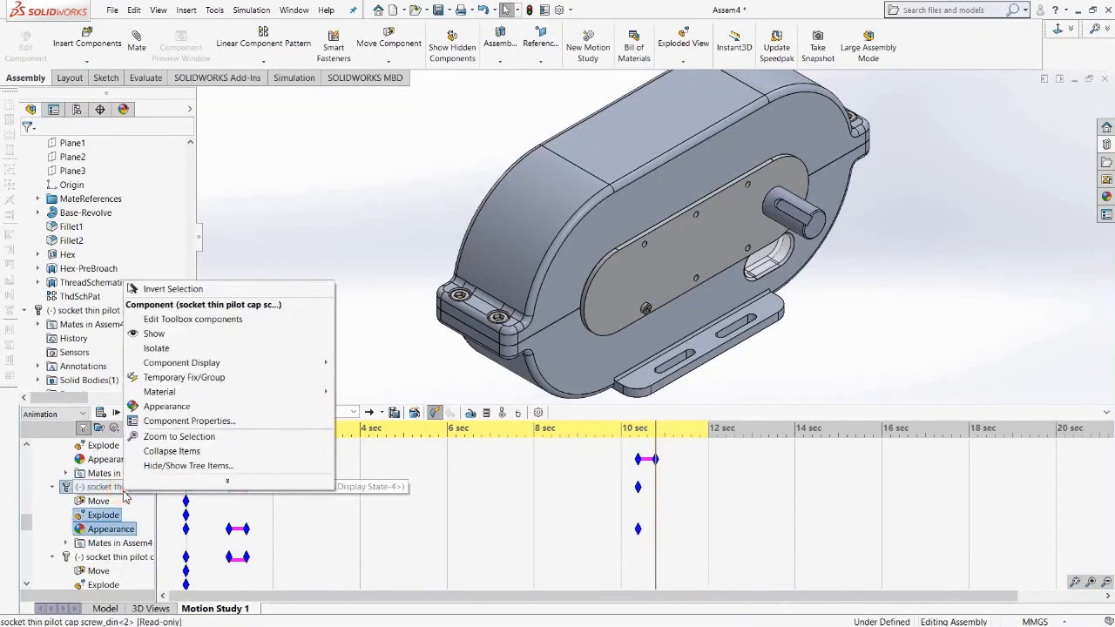
pyautogui.click(150, 334)
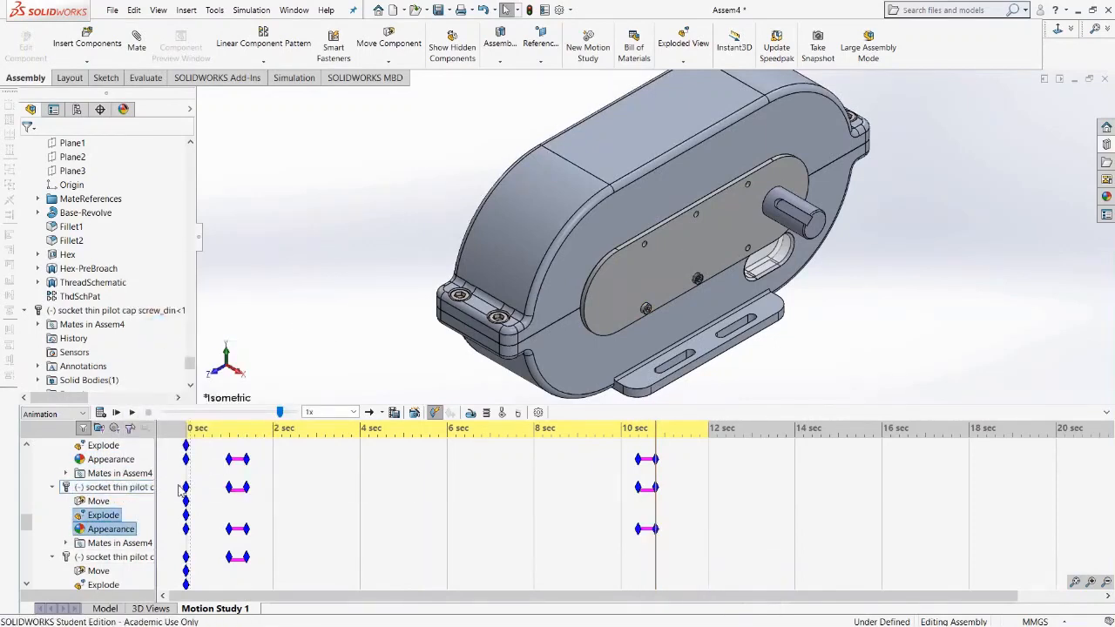
# Place a key at about 10.4 seconds on the third socket thin pilot cap screw and show it at 10.8 seconds.
pyautogui.scroll(-2, 98, 522)
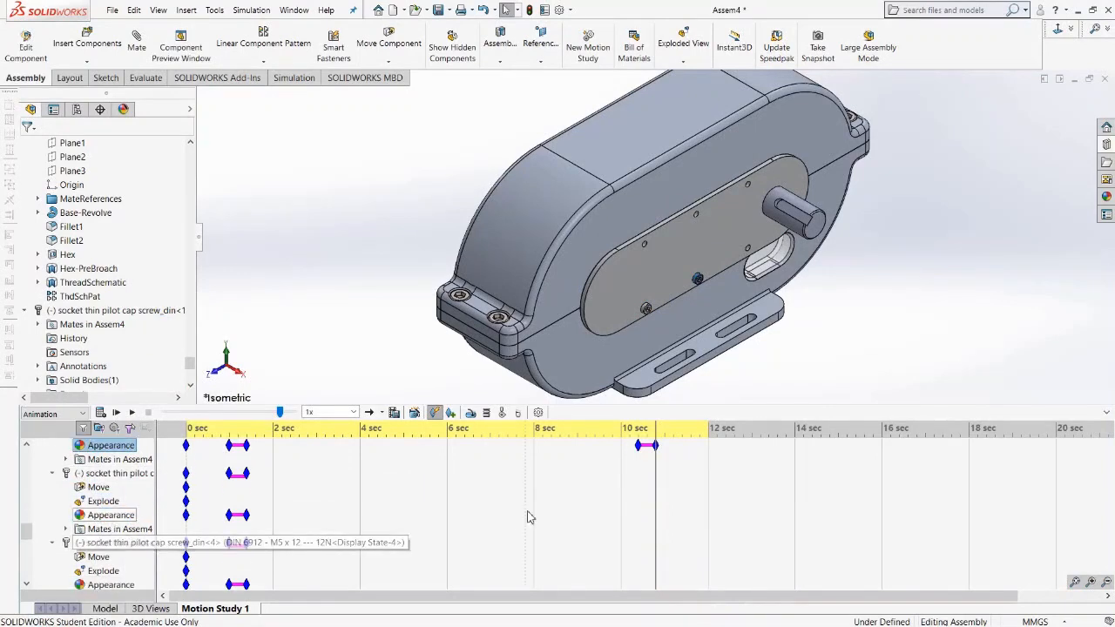
pyautogui.rightClick(642, 514)
pyautogui.click(670, 538)
pyautogui.rightClick(101, 475)
pyautogui.click(135, 317)
# Try to key and show the fourth socket thin pilot cap screw, then undo the change.
pyautogui.scroll(-3, 575, 549)
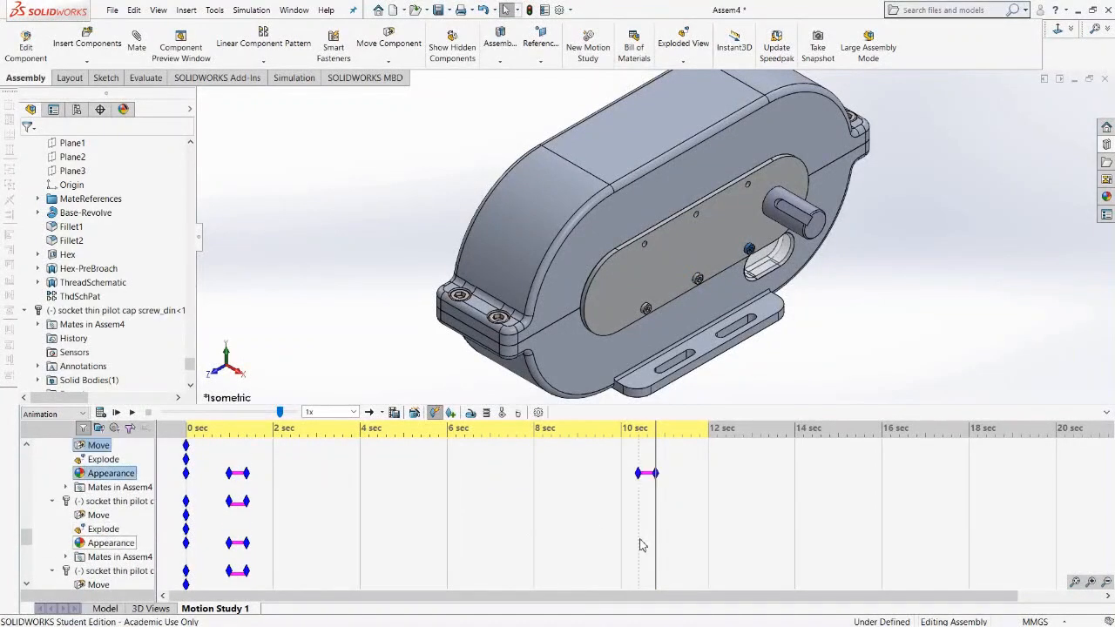
pyautogui.rightClick(642, 540)
pyautogui.click(669, 564)
pyautogui.rightClick(101, 502)
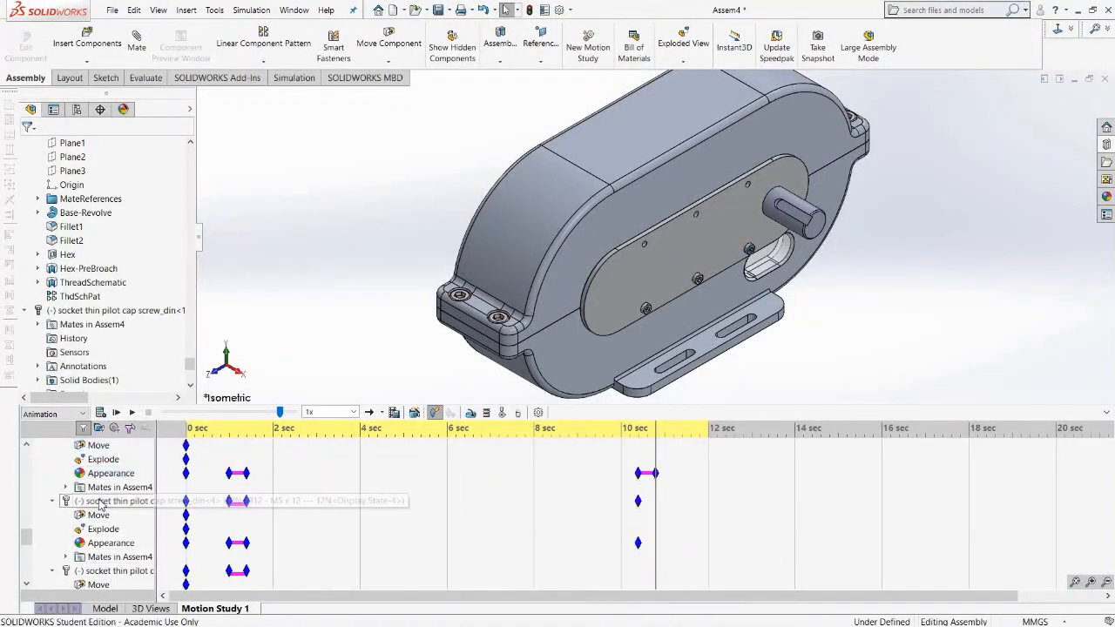
pyautogui.click(135, 343)
pyautogui.hotkey('ctrl', 'z')
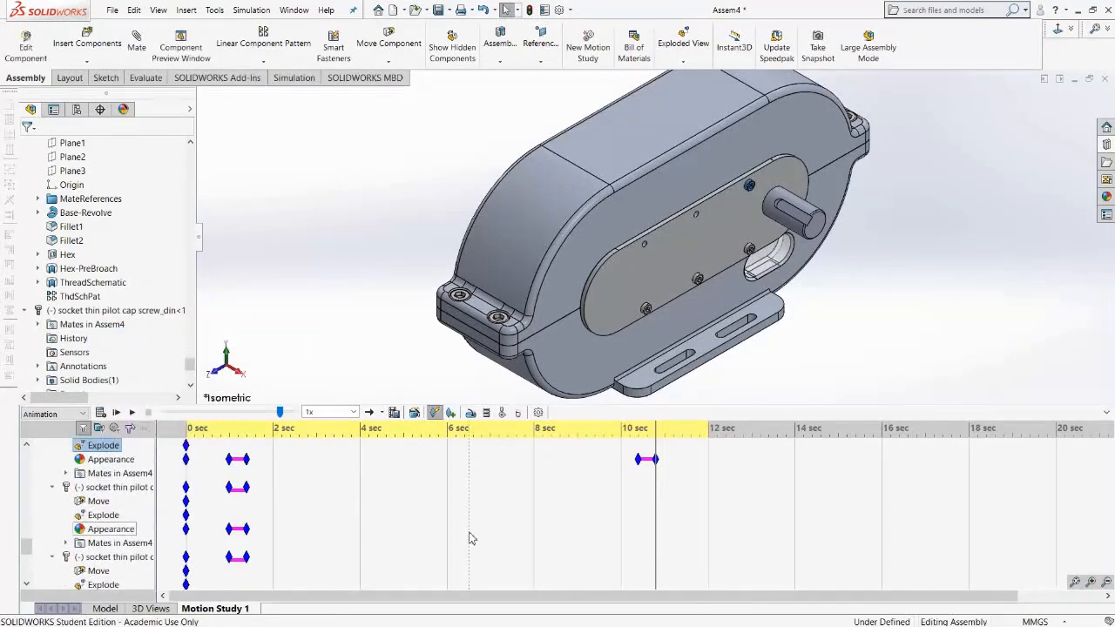
# Place a key at about 10.4 seconds on the fourth socket thin pilot cap screw and show it at 10.8 seconds.
pyautogui.rightClick(638, 533)
pyautogui.click(654, 559)
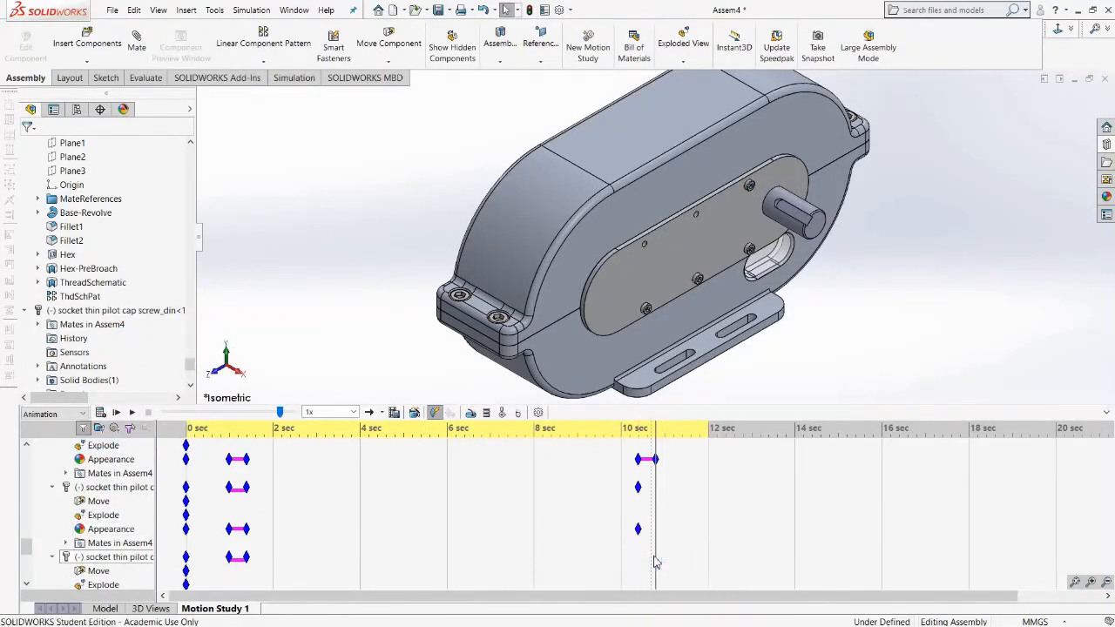
pyautogui.rightClick(112, 486)
pyautogui.click(142, 326)
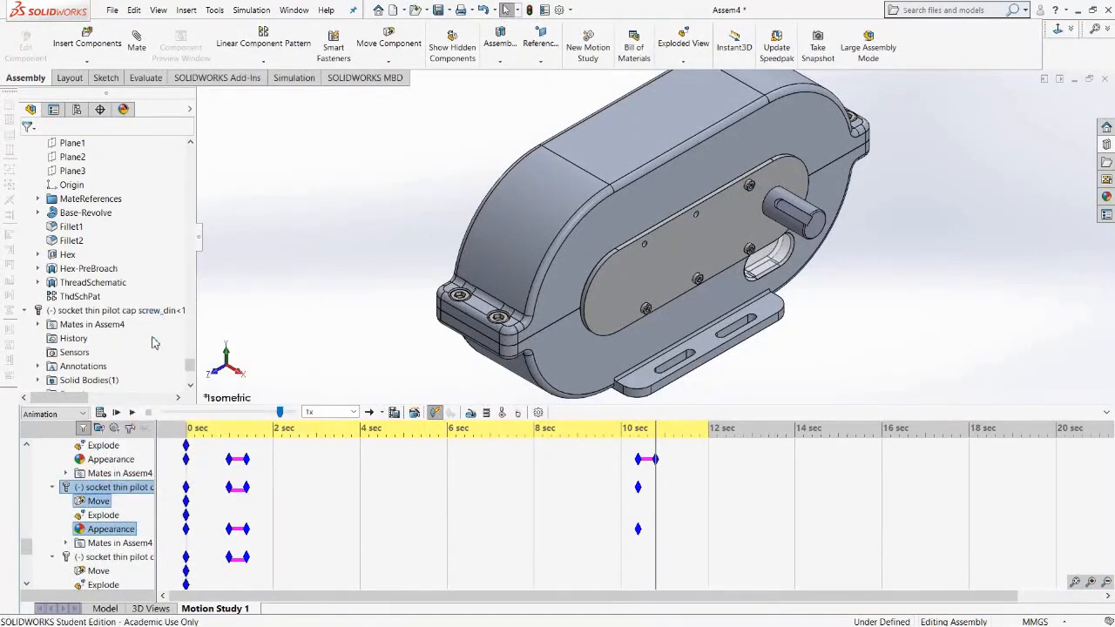
# Place a key at about 10.4 seconds on the fifth socket thin pilot cap screw and show it at 10.8 seconds.
pyautogui.rightClick(640, 521)
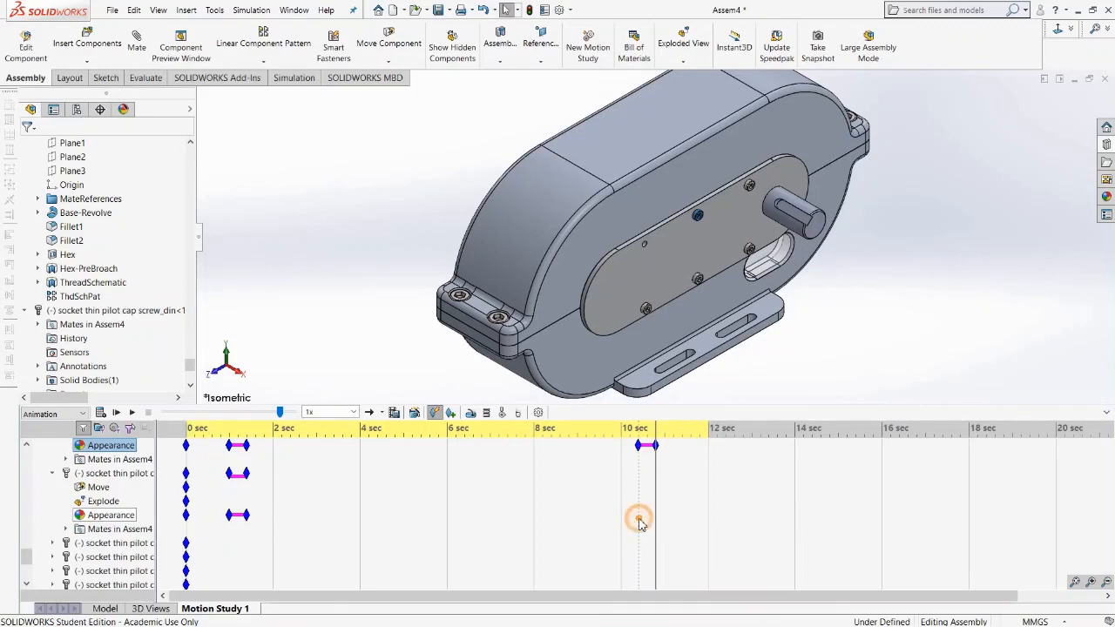
pyautogui.click(655, 542)
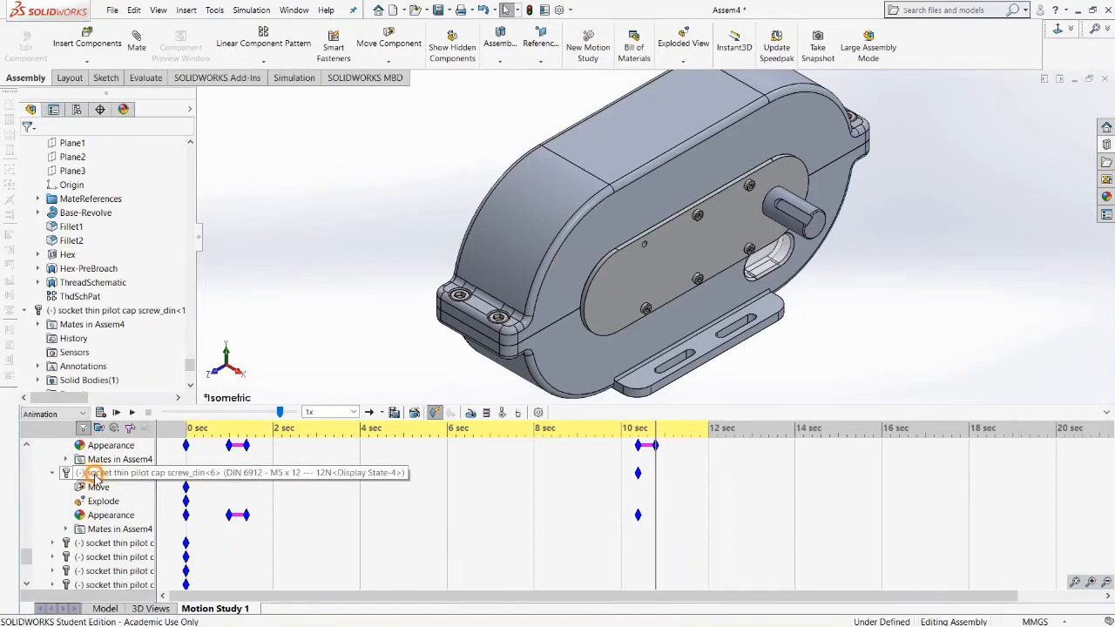
pyautogui.rightClick(97, 473)
pyautogui.click(126, 317)
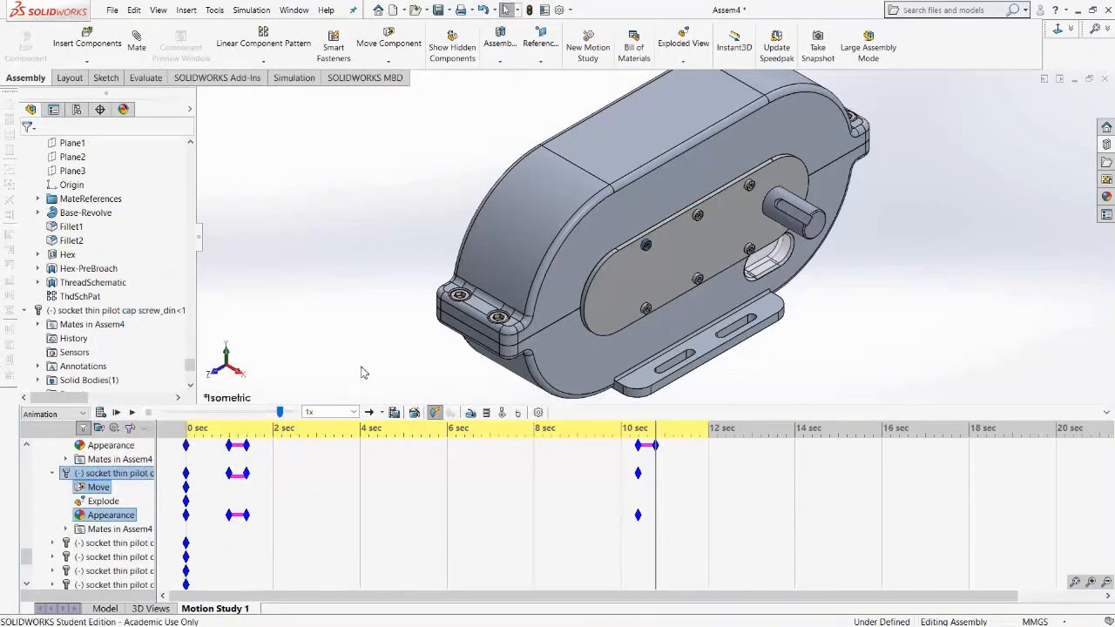
# Rewind the motion study to the start and play the animation to preview it.
pyautogui.click(869, 335)
pyautogui.scroll(5, 179, 471)
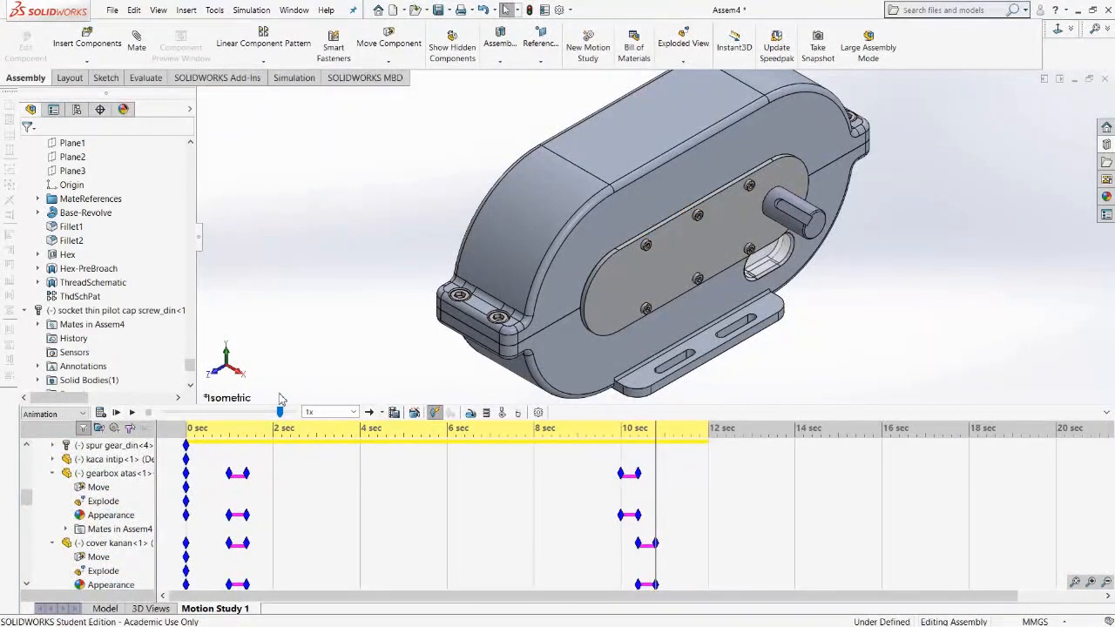
pyautogui.moveTo(280, 415); pyautogui.dragTo(150, 413)
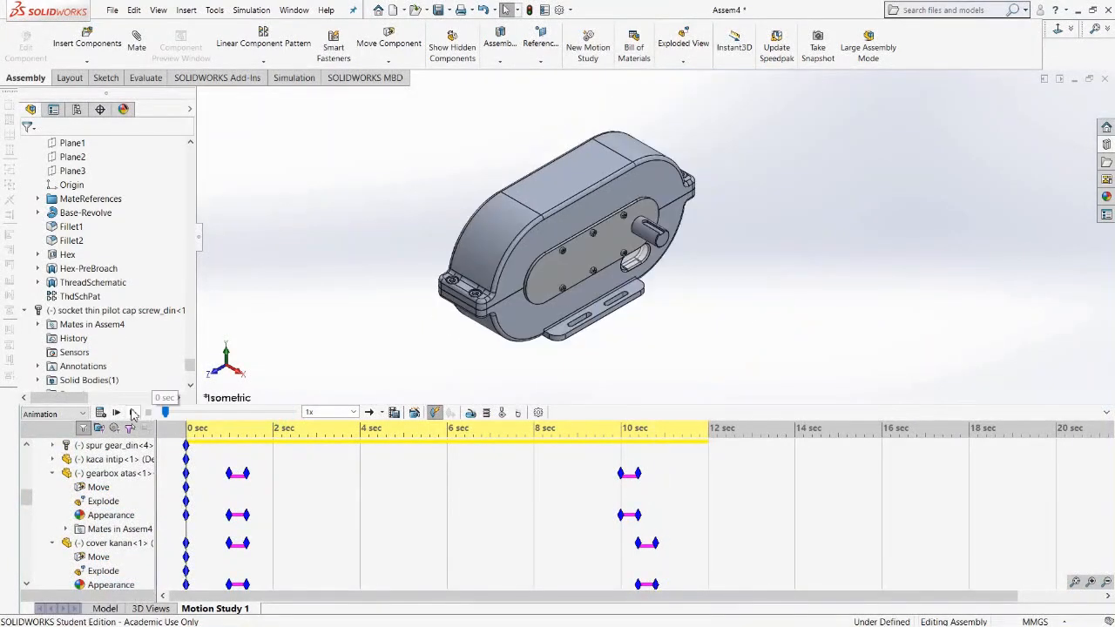
pyautogui.click(132, 415)
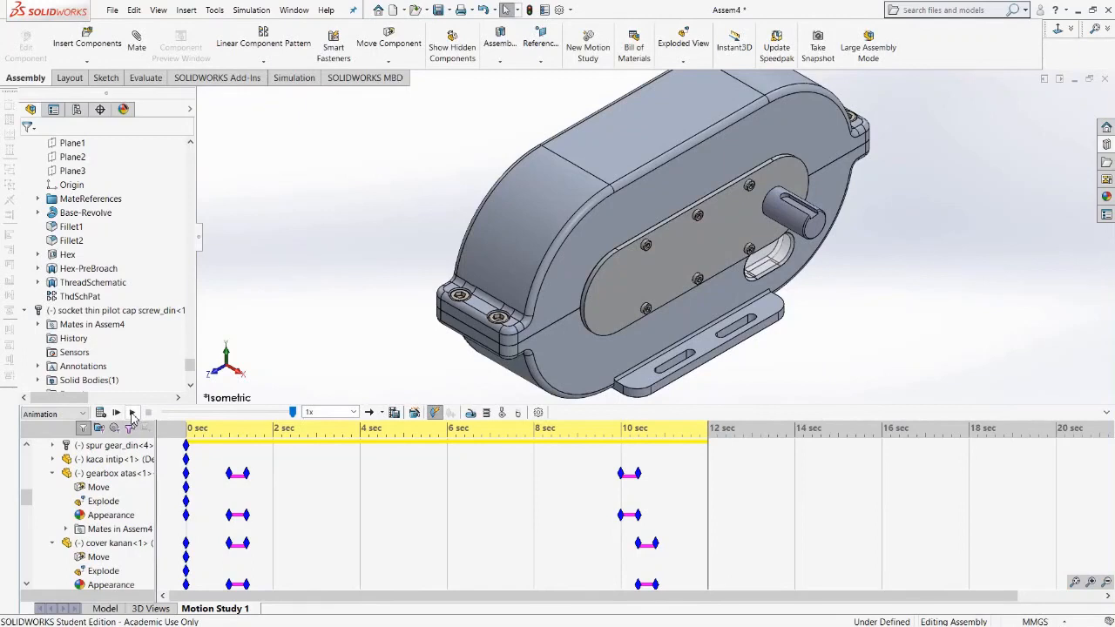
pyautogui.click(262, 435)
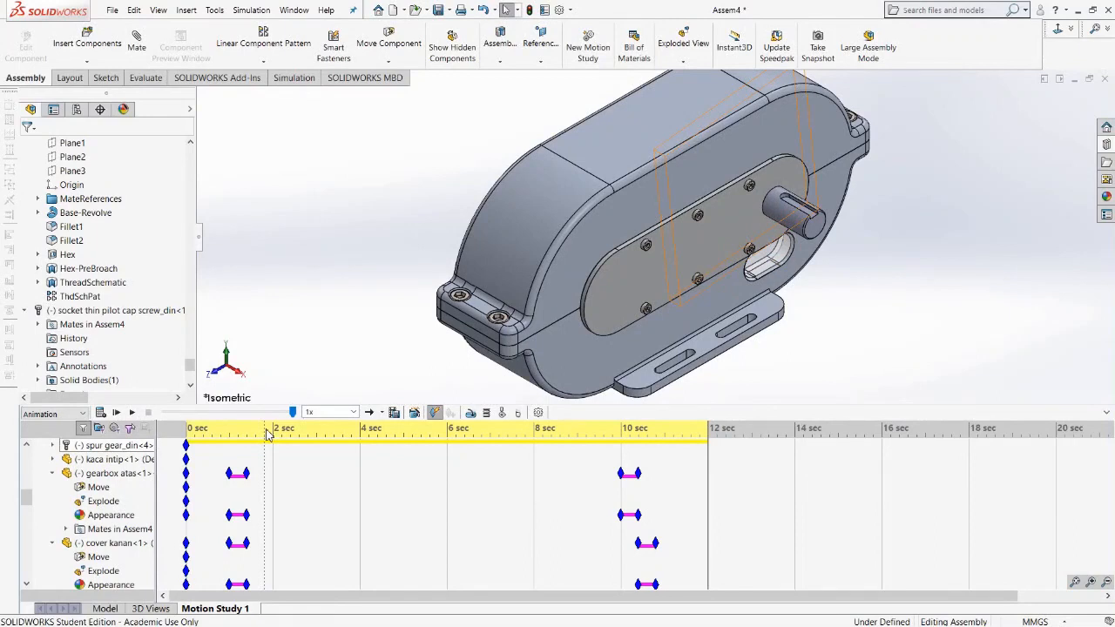
pyautogui.click(318, 464)
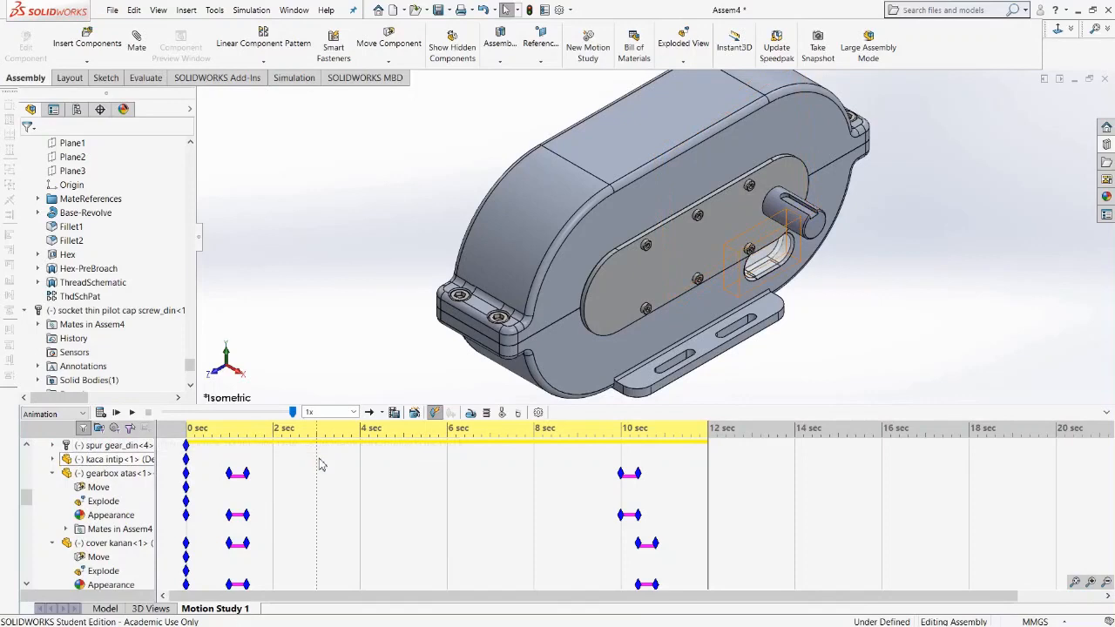
pyautogui.click(346, 466)
pyautogui.click(360, 455)
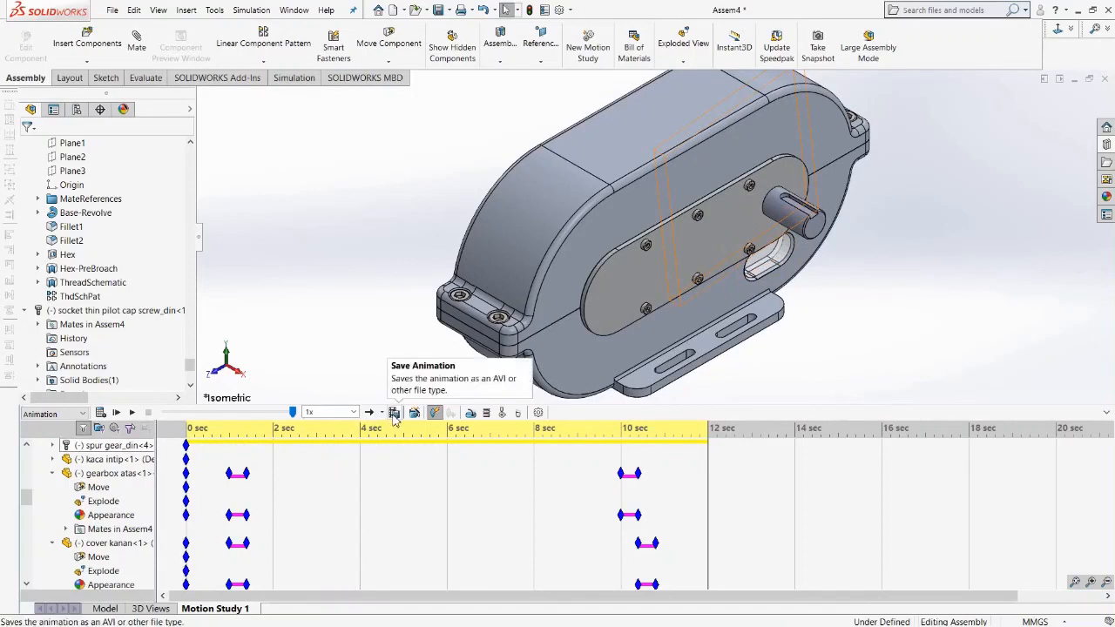
# Save the animation as an AVI file named Assem4 with an 8:5 aspect ratio and 30 frames per second.
pyautogui.click(394, 413)
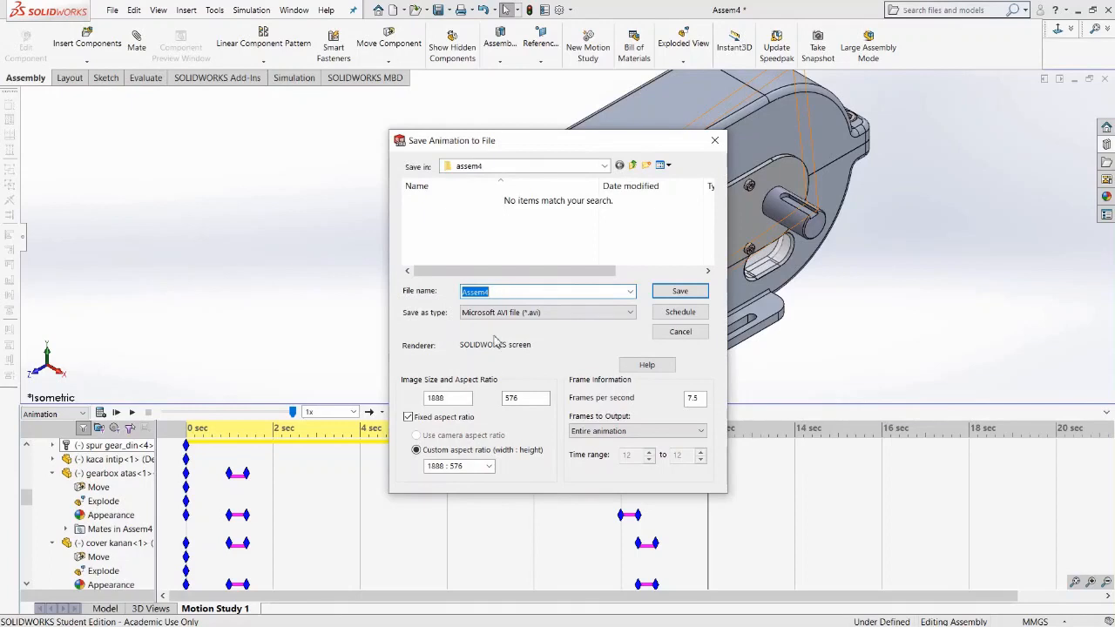
pyautogui.click(488, 467)
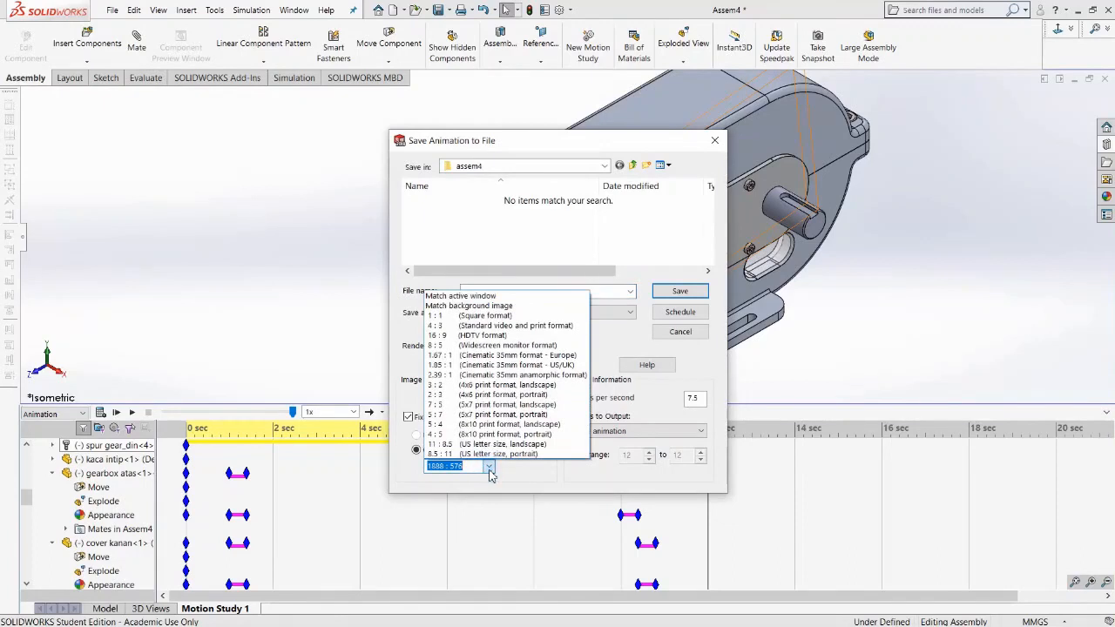
pyautogui.click(496, 346)
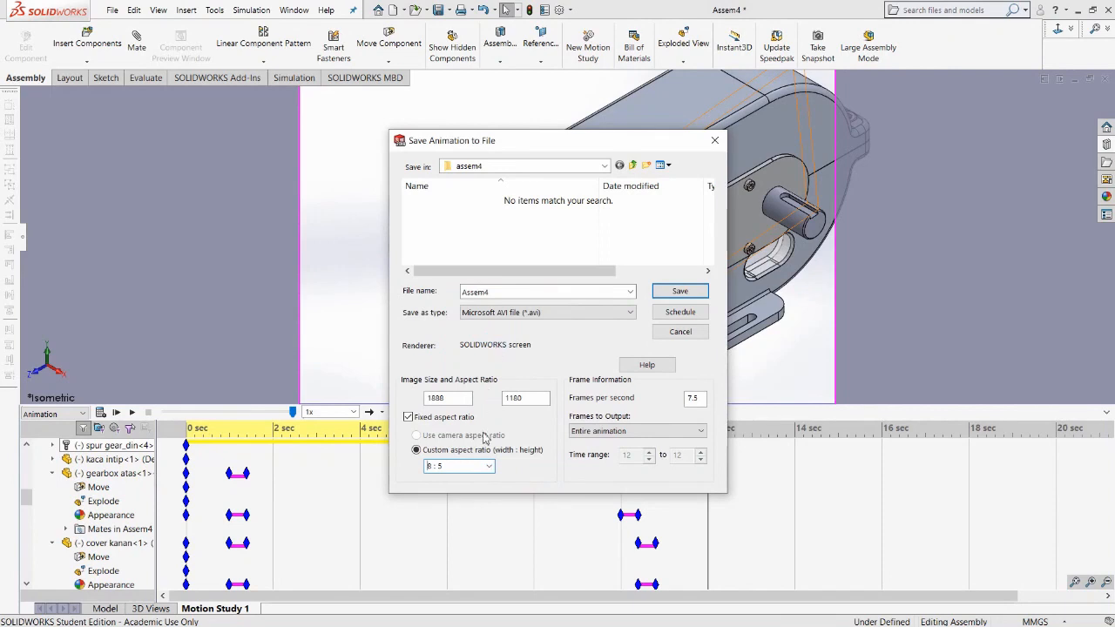
pyautogui.doubleClick(703, 401)
pyautogui.press('Tab')
pyautogui.click(516, 314)
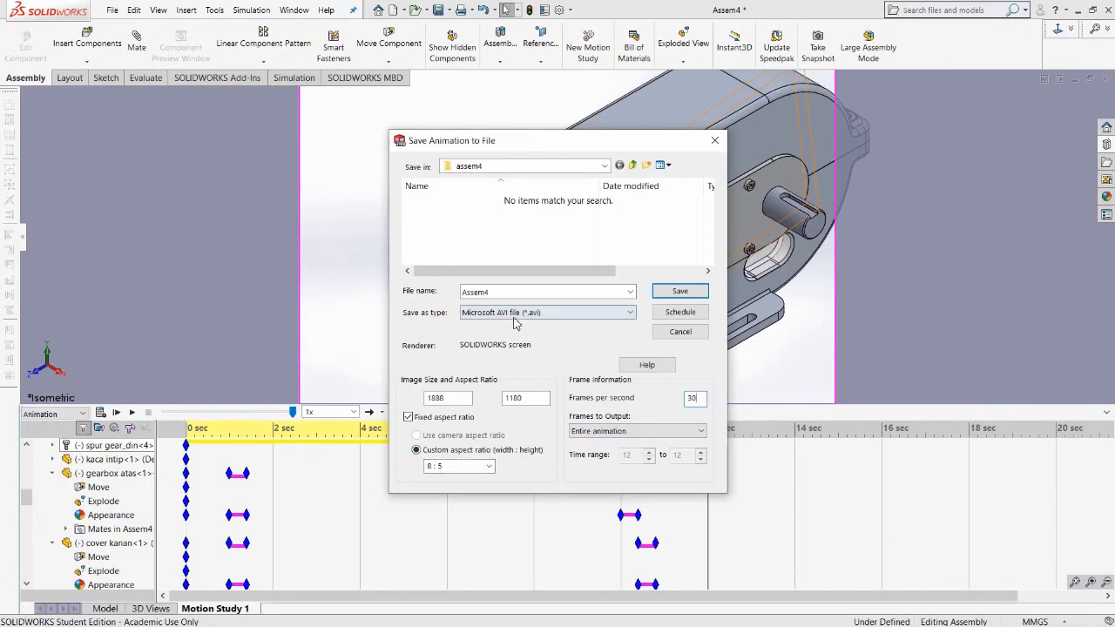
pyautogui.click(491, 468)
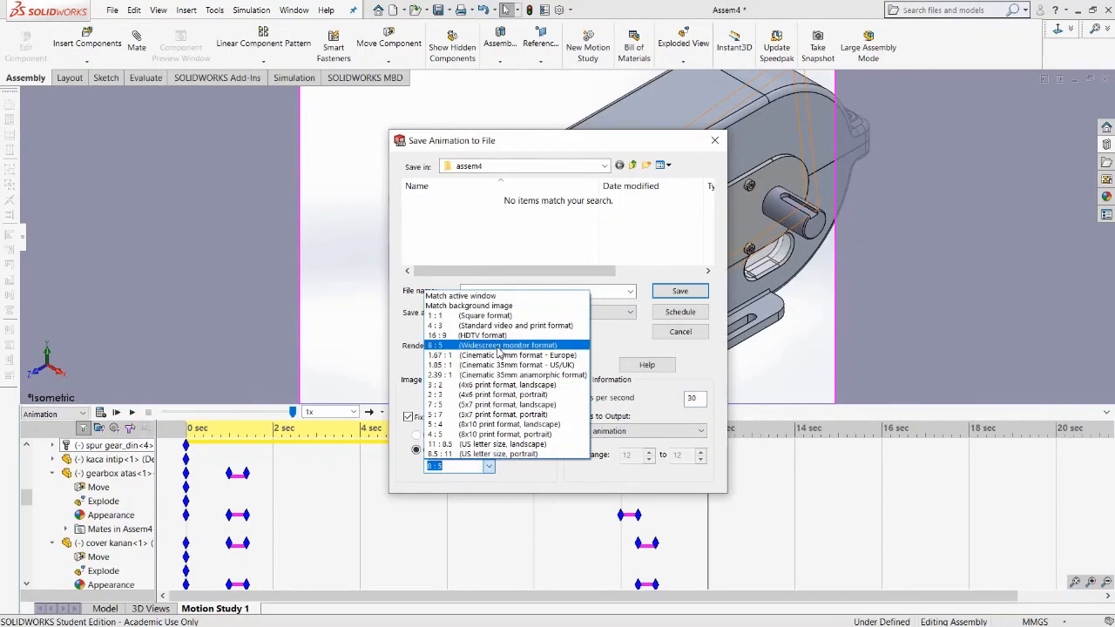
pyautogui.click(510, 346)
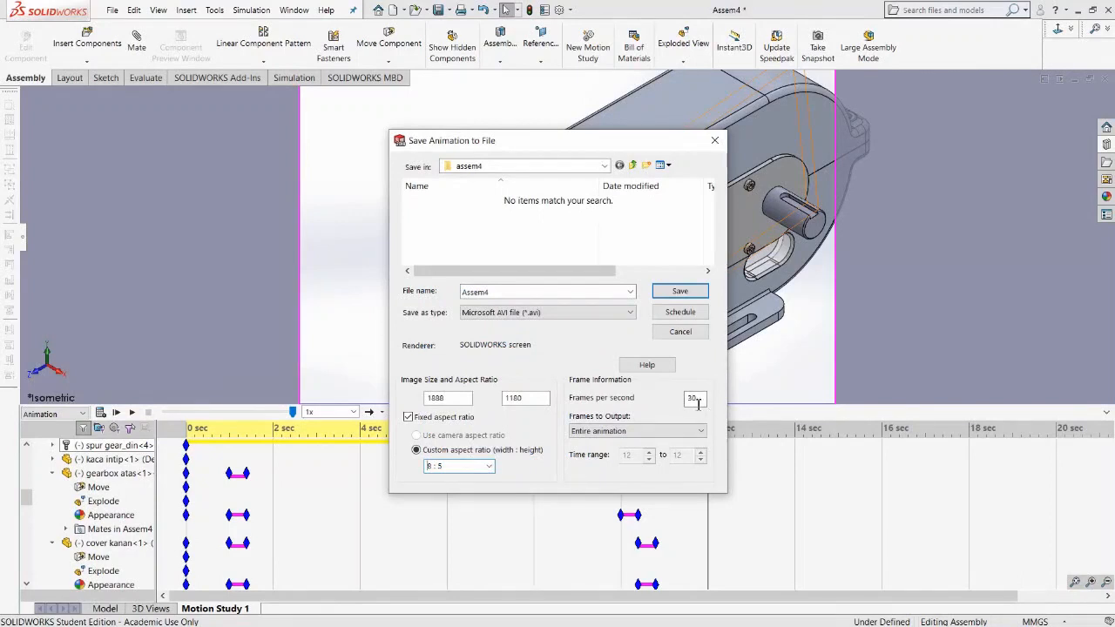
pyautogui.click(673, 292)
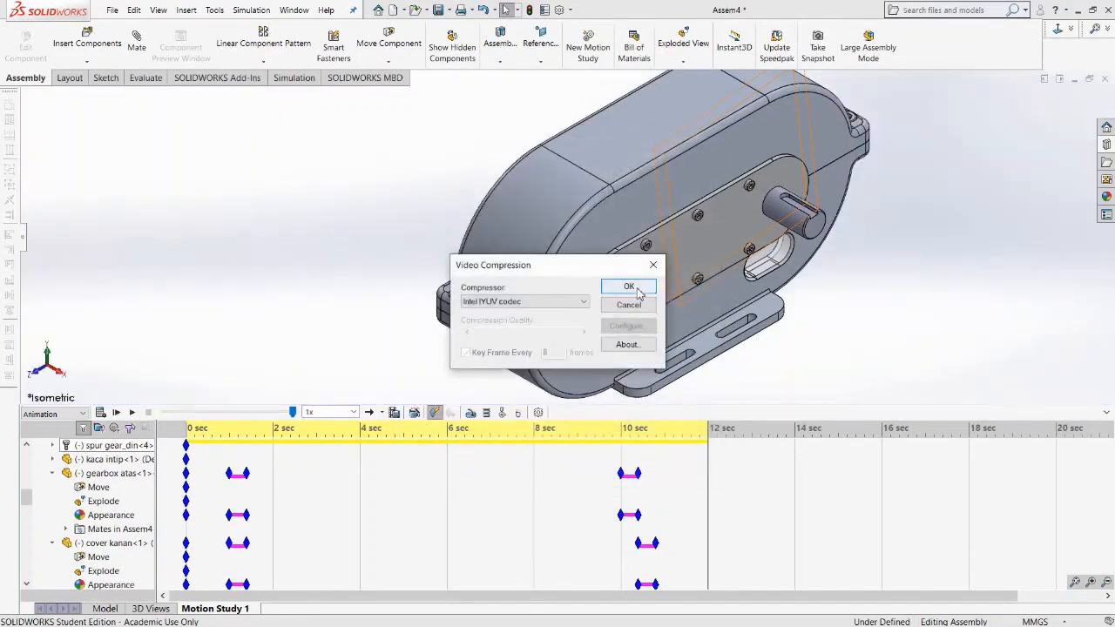
pyautogui.click(629, 288)
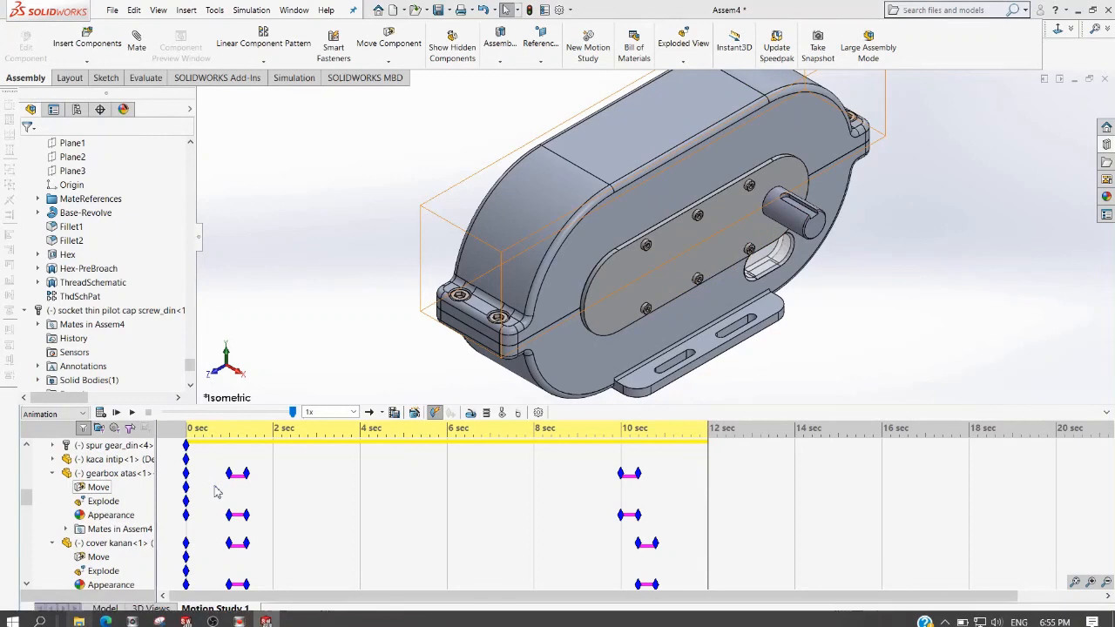
# Open File Explorer and browse to the assem4 folder to locate the saved Assem4 AVI video.
pyautogui.press('super+e')
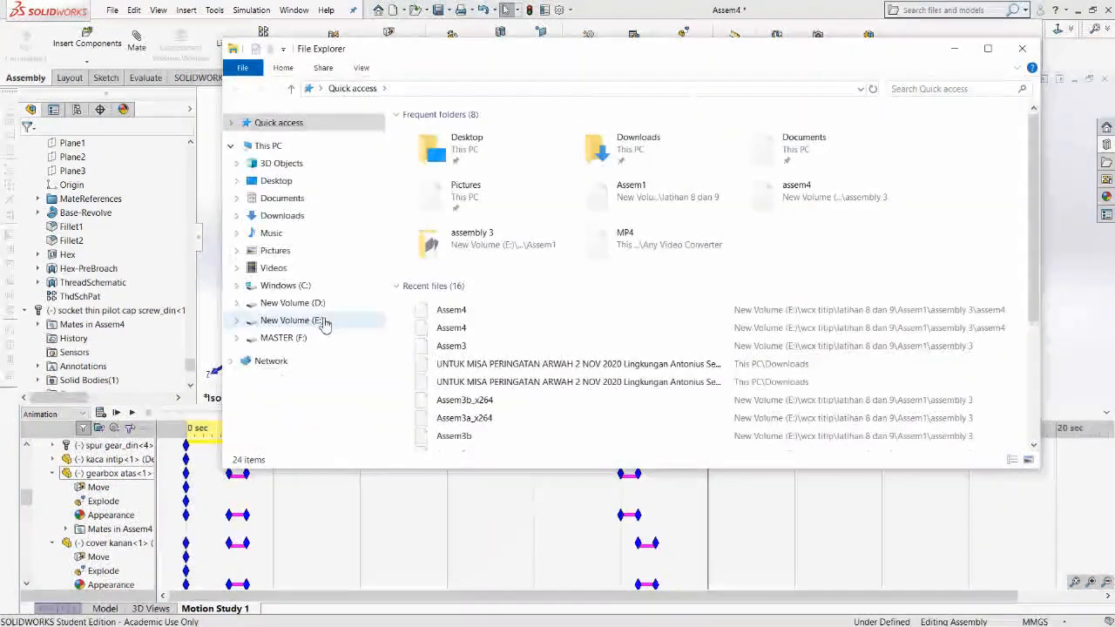
pyautogui.click(293, 320)
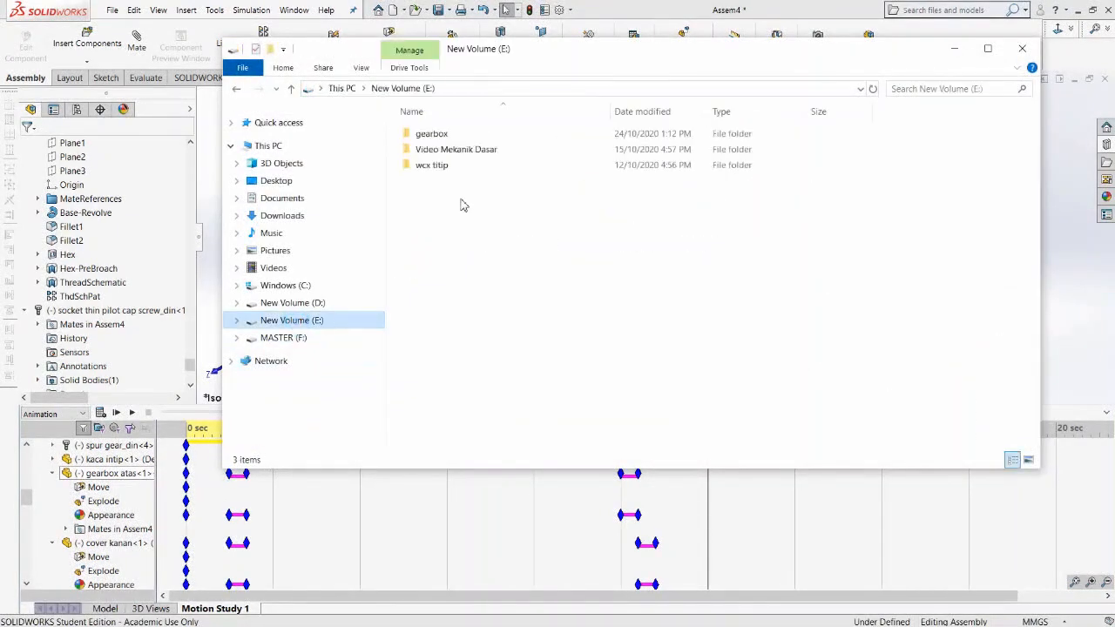
pyautogui.doubleClick(435, 168)
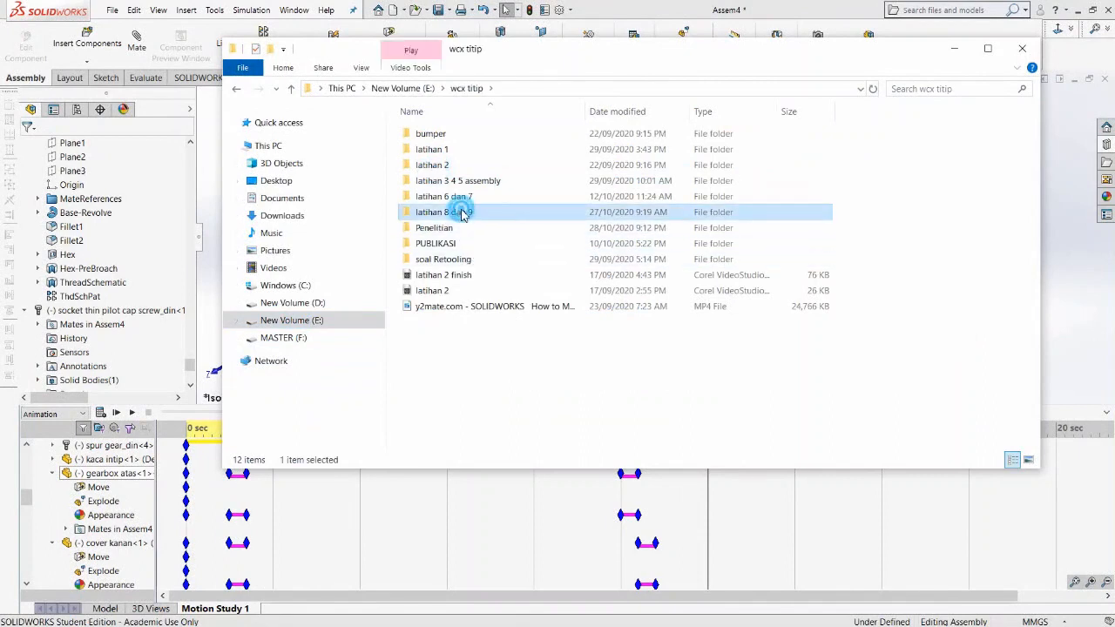
pyautogui.doubleClick(461, 213)
pyautogui.doubleClick(446, 163)
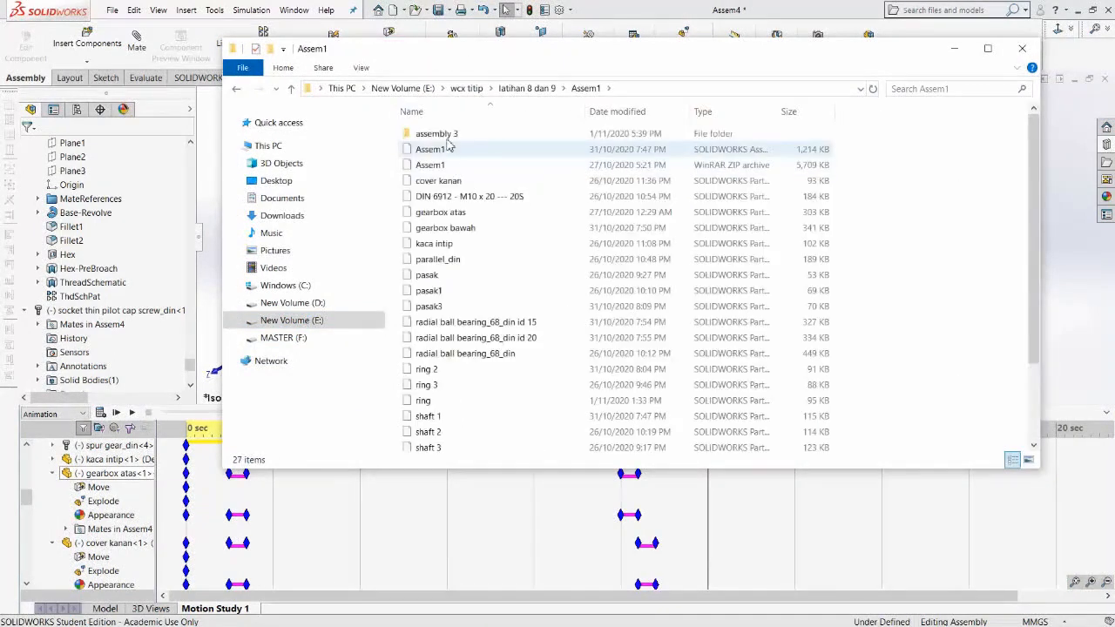
pyautogui.doubleClick(447, 135)
pyautogui.doubleClick(442, 134)
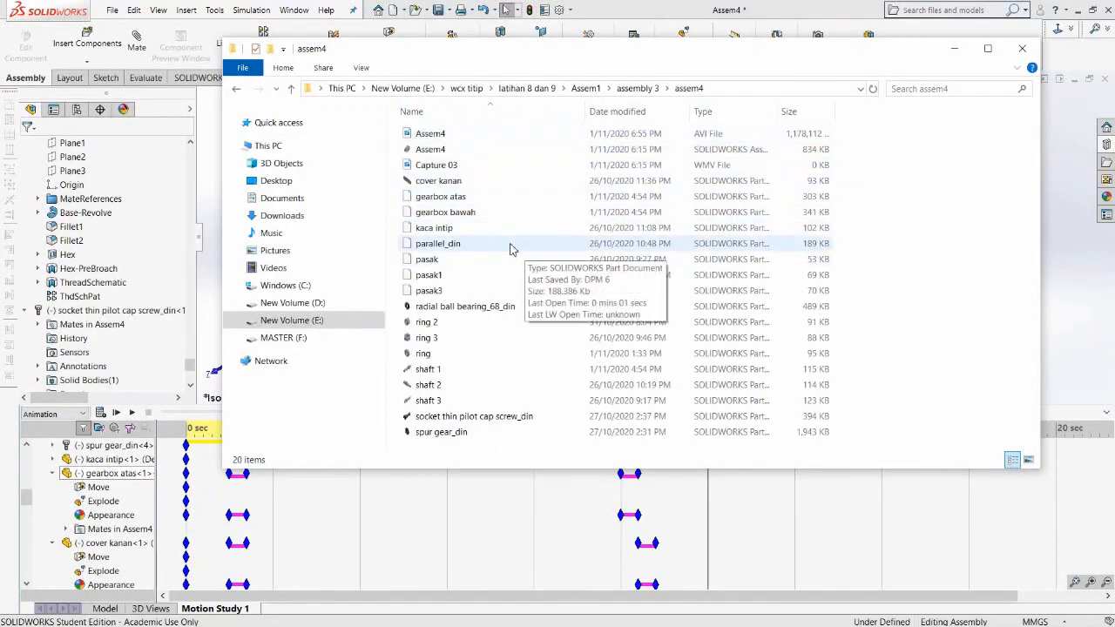
pyautogui.click(444, 137)
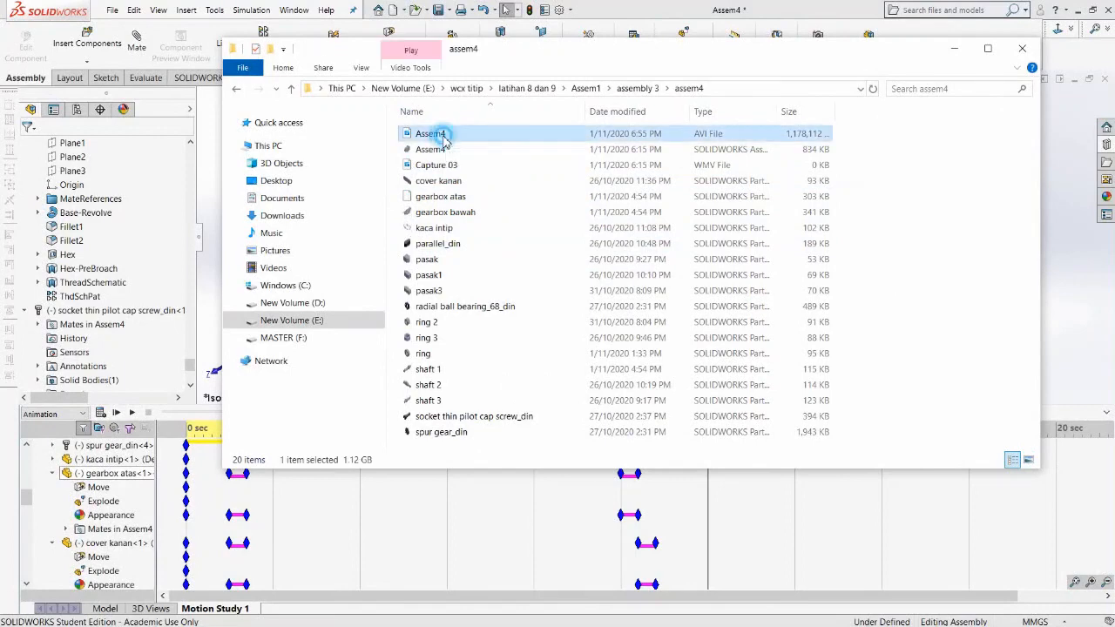
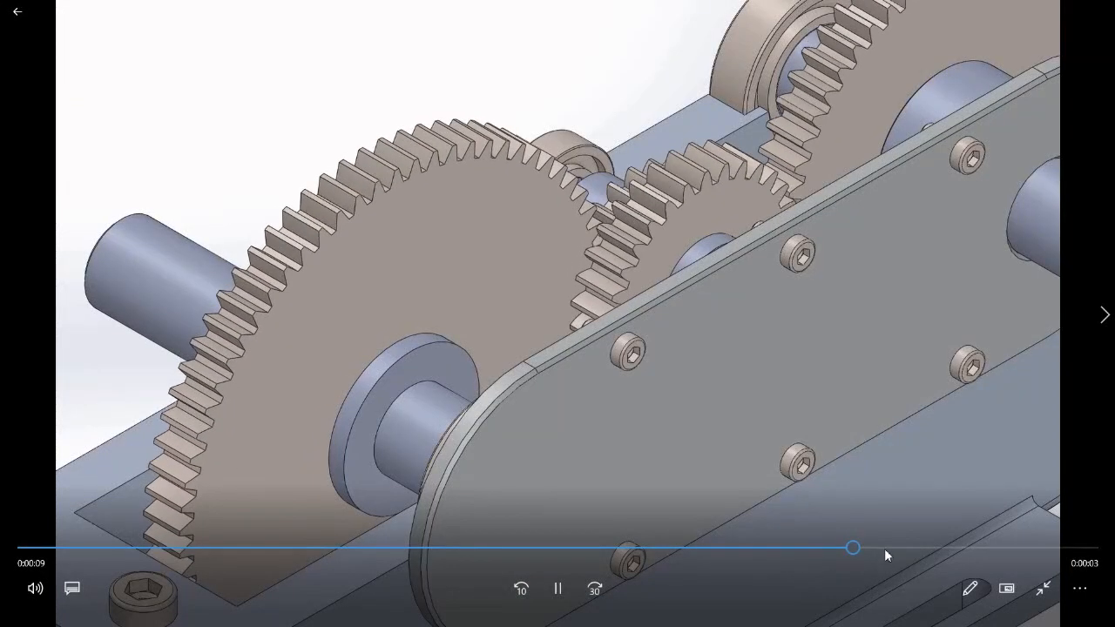
# Scrub through the exported Assem4 video to review it, then close the video player.
pyautogui.click(946, 547)
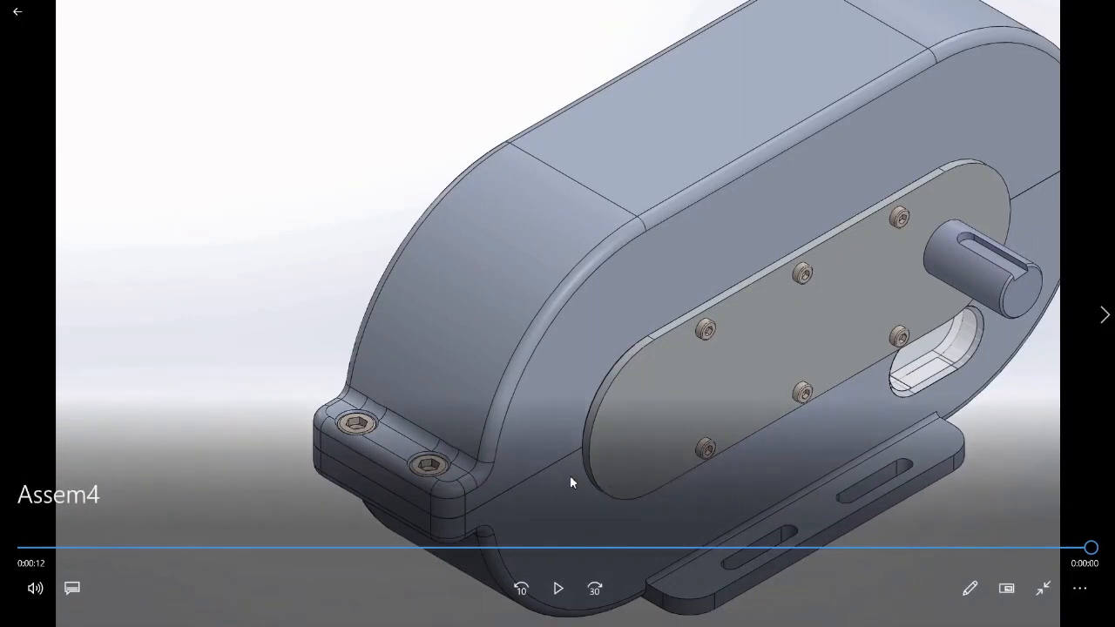
pyautogui.hotkey('alt', 'F4')
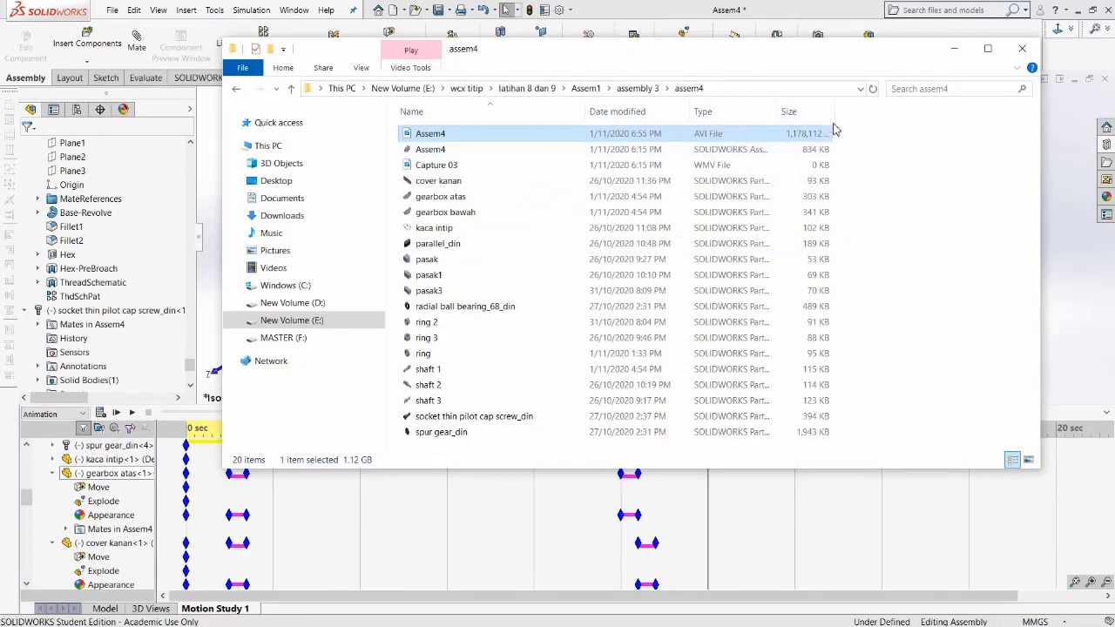
# Search for and launch Any Video Converter from the Windows Start search.
pyautogui.moveTo(834, 110); pyautogui.dragTo(876, 110)
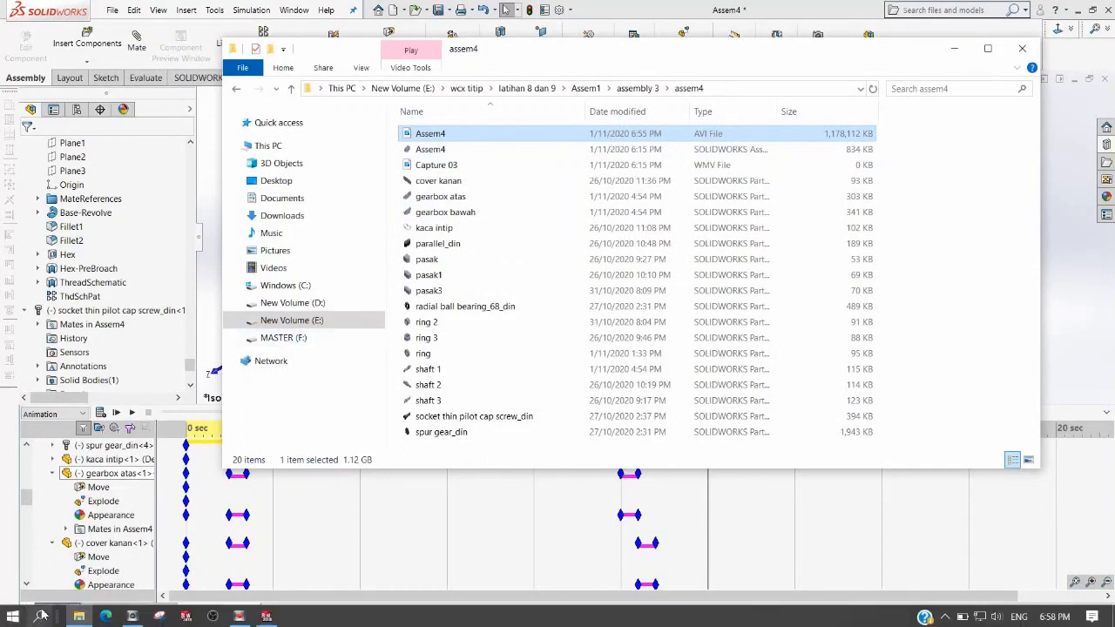
pyautogui.click(40, 617)
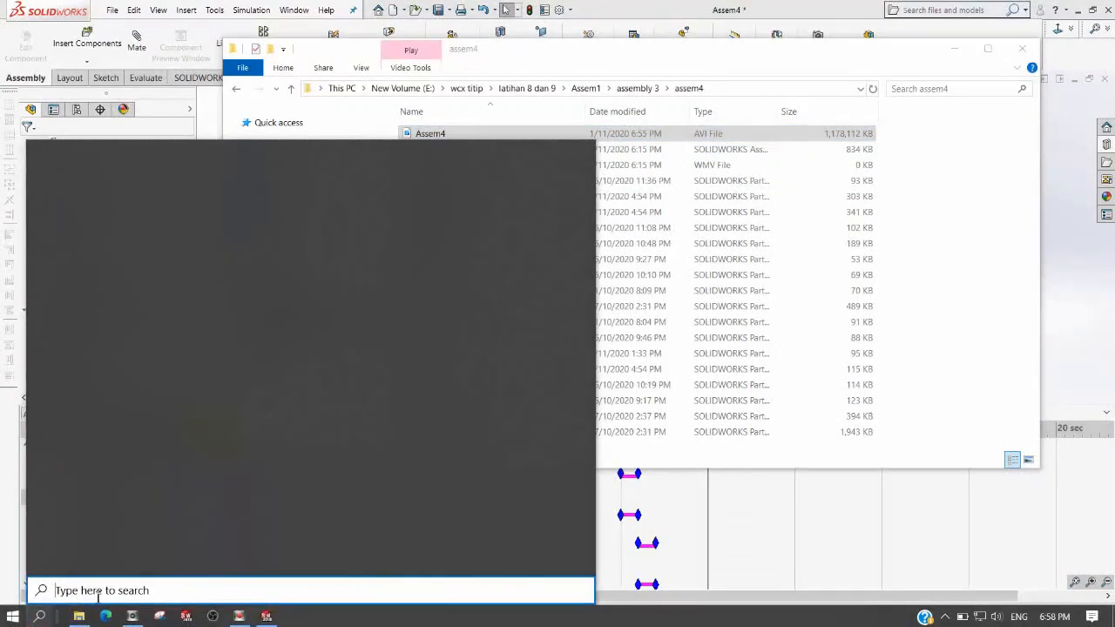
pyautogui.write('av')
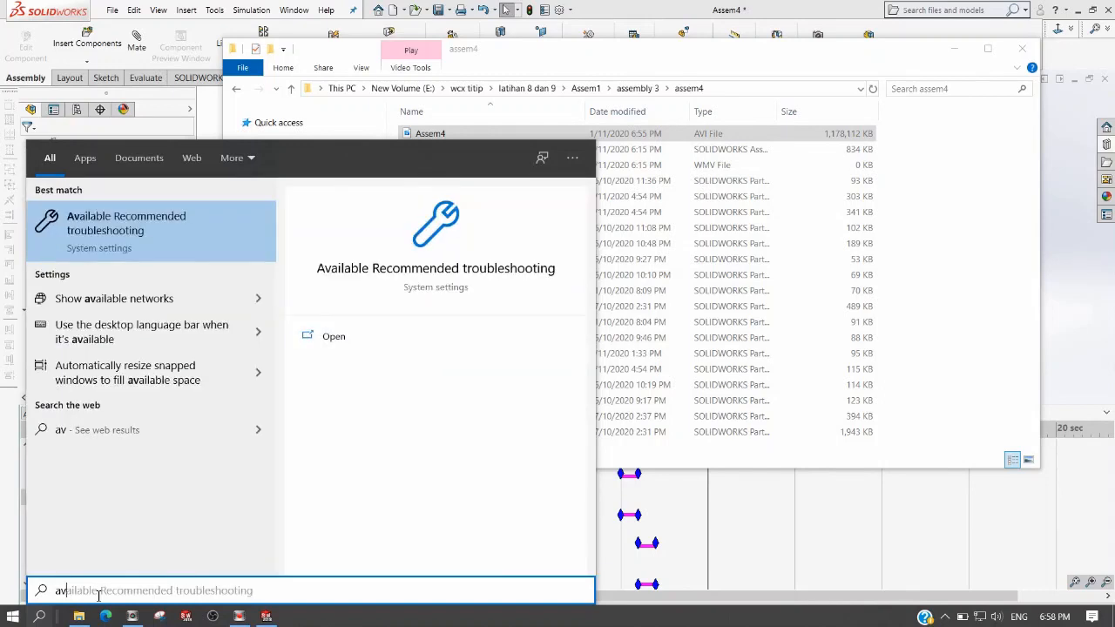
pyautogui.write('ny')
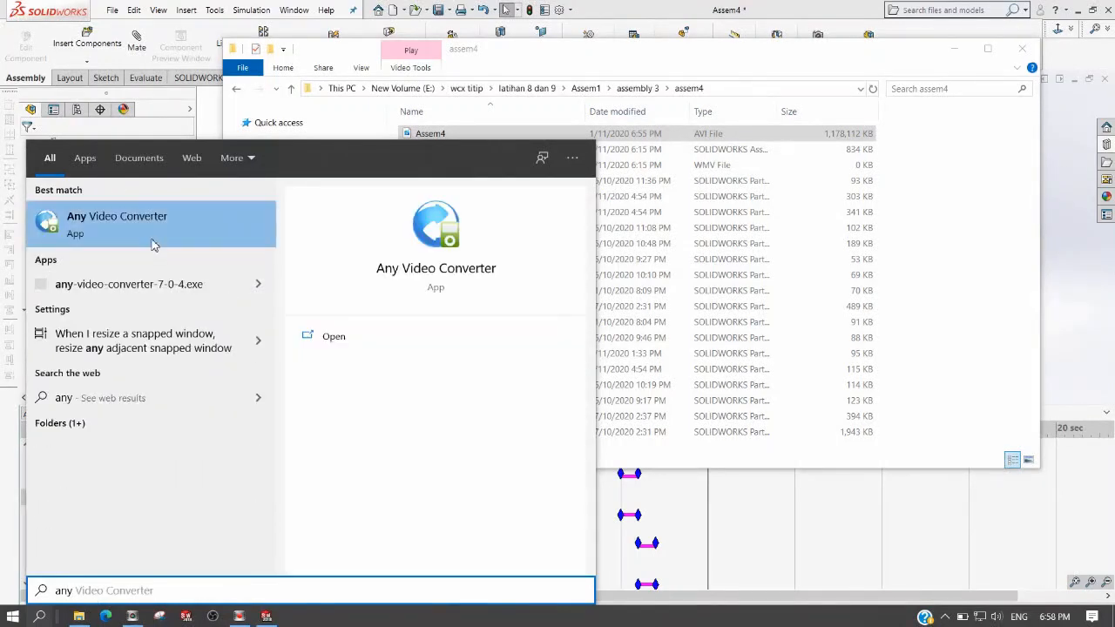
pyautogui.click(146, 223)
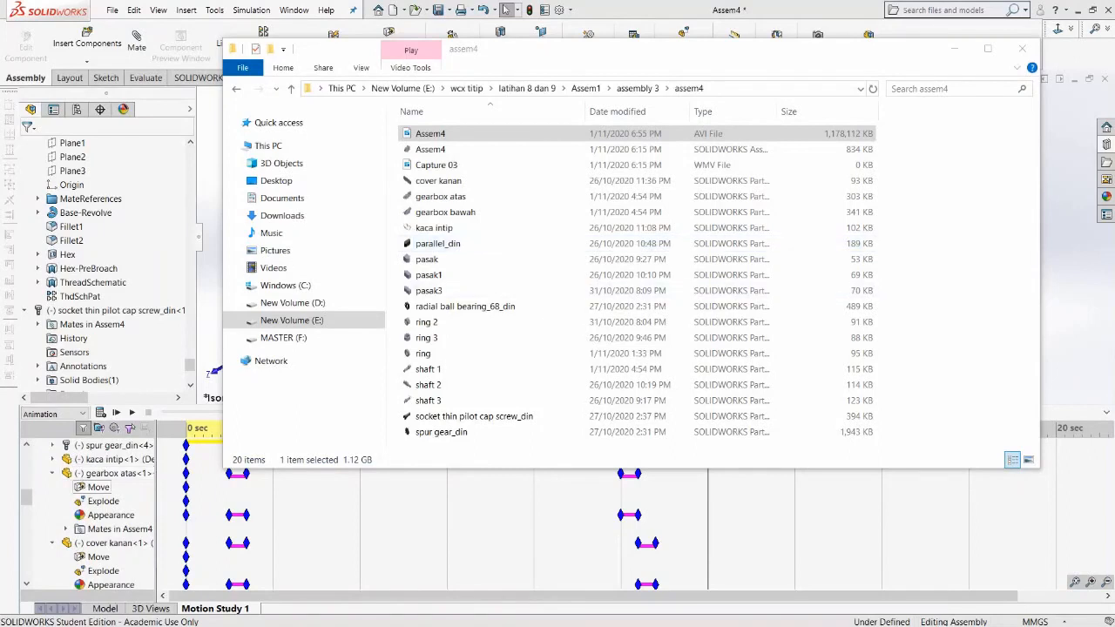
pyautogui.moveTo(282, 624)
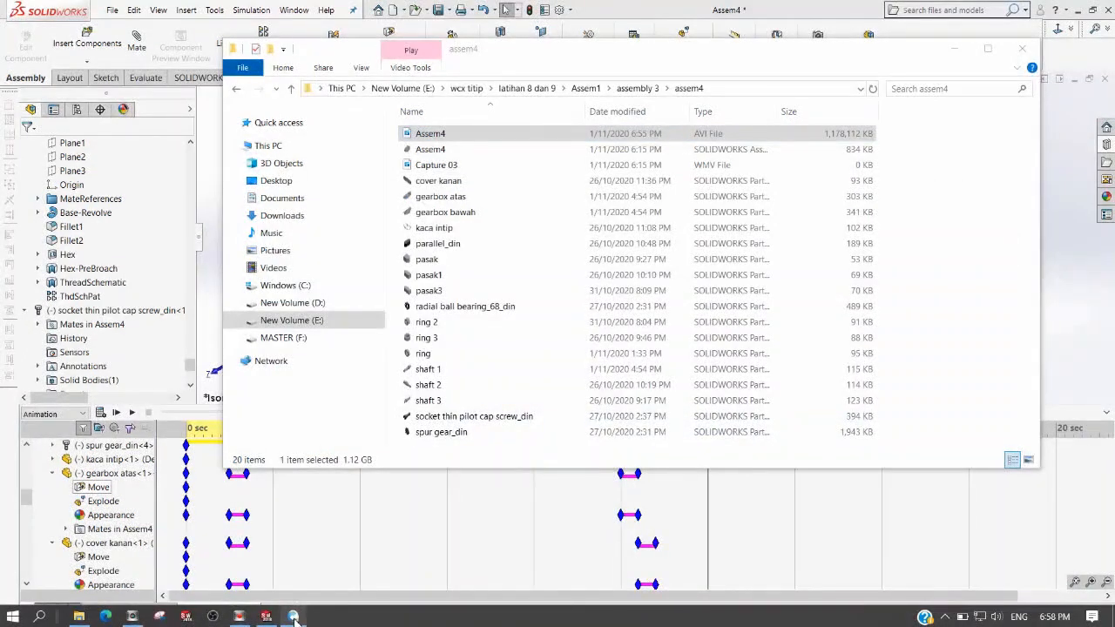
pyautogui.click(294, 616)
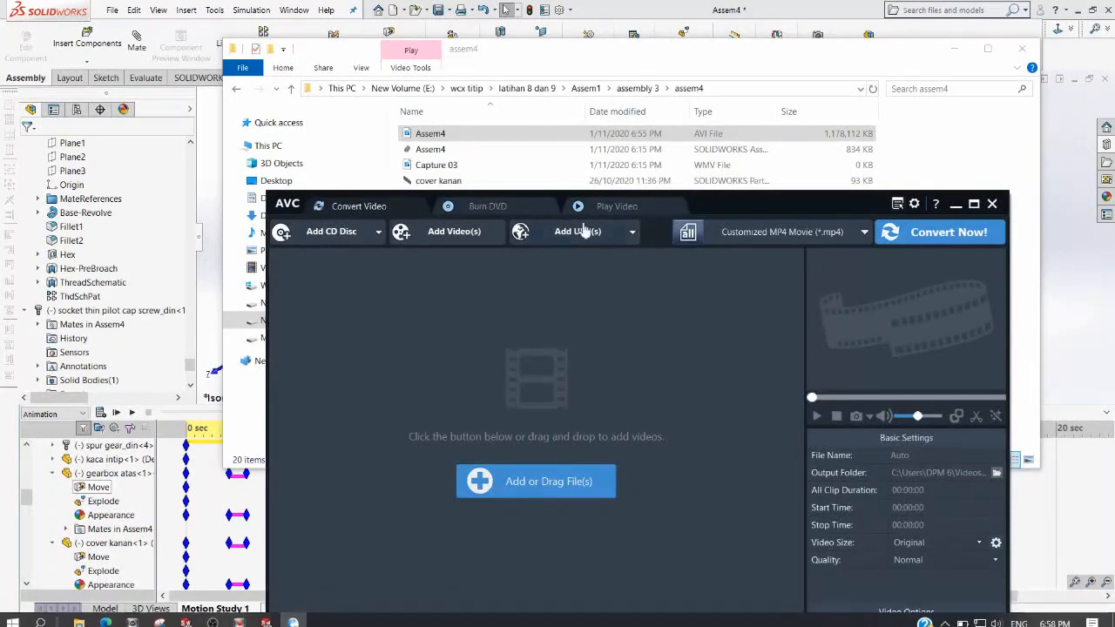
# Add the Assem4 AVI file to Any Video Converter, convert it to Customized MP4 Movie, and dismiss the purchase offer.
pyautogui.moveTo(720, 215); pyautogui.dragTo(723, 247)
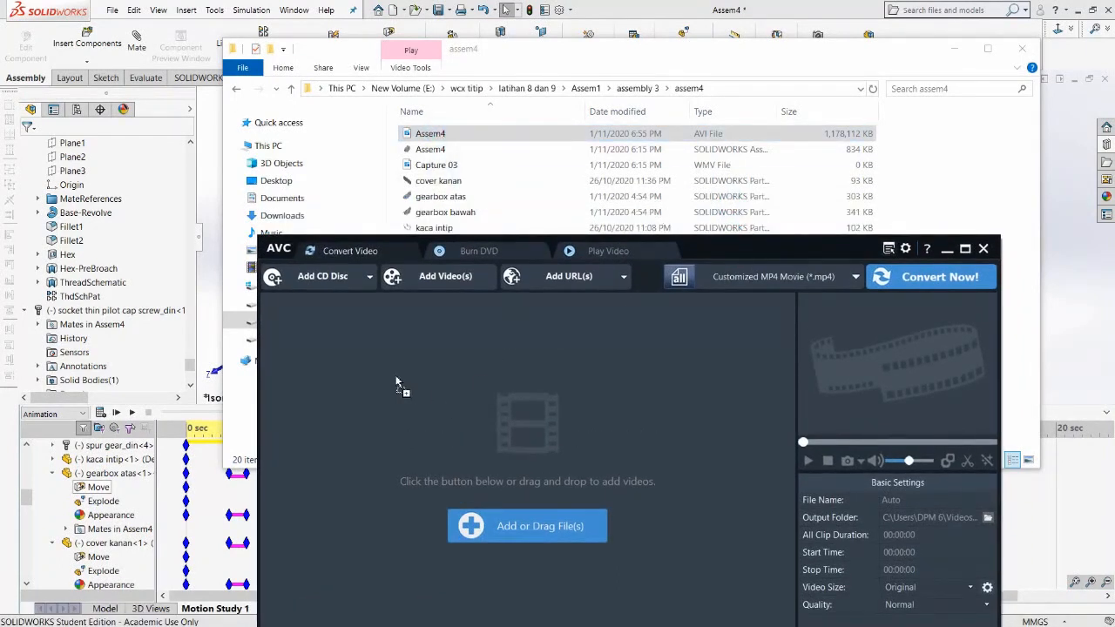
pyautogui.moveTo(395, 376); pyautogui.dragTo(396, 382)
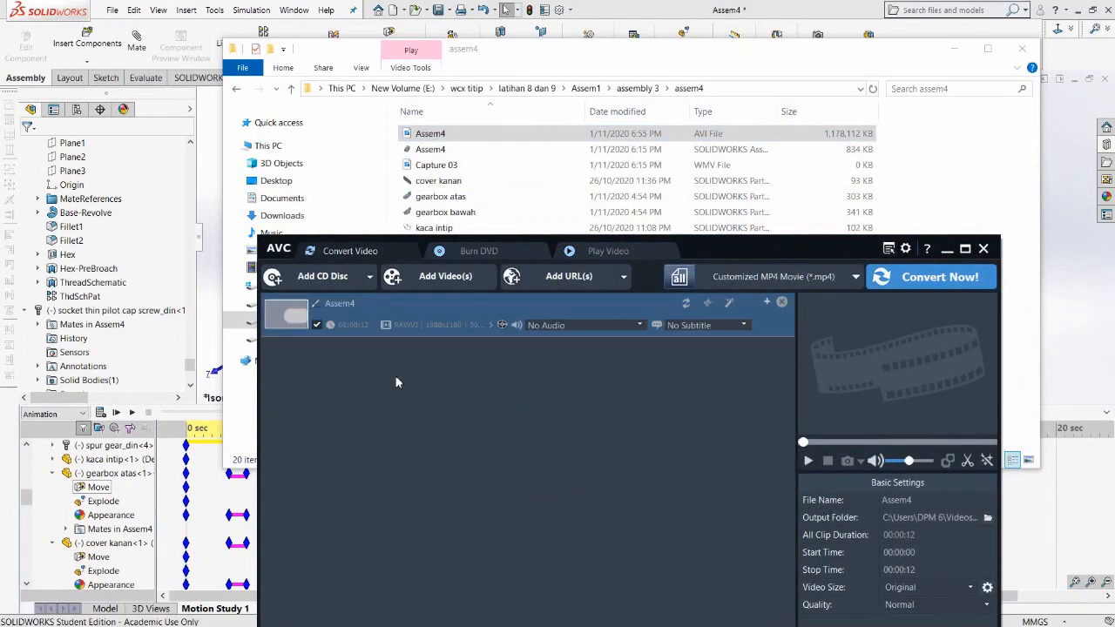
pyautogui.click(917, 285)
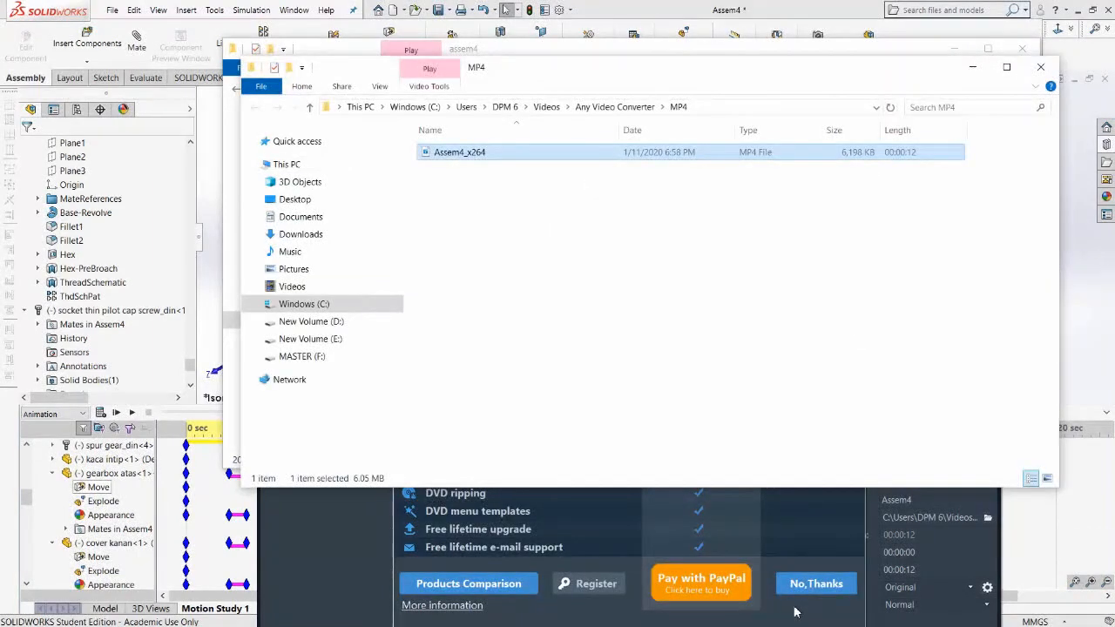
pyautogui.click(795, 612)
# Open the converted Assem4_x264 MP4 file from its output folder and play it.
pyautogui.click(853, 281)
pyautogui.click(686, 190)
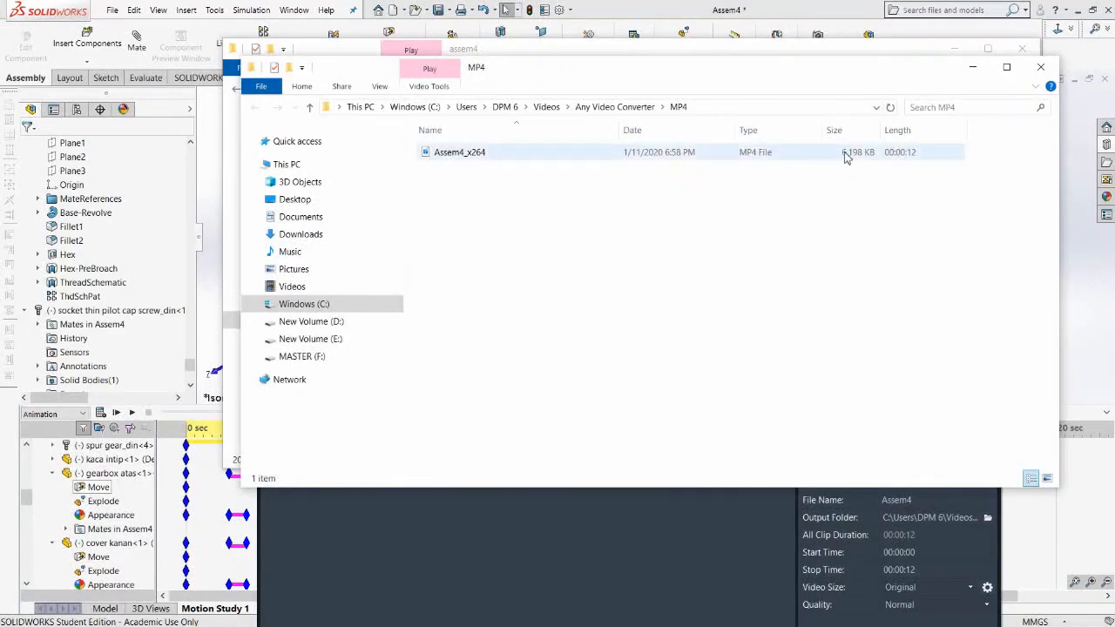
pyautogui.click(457, 158)
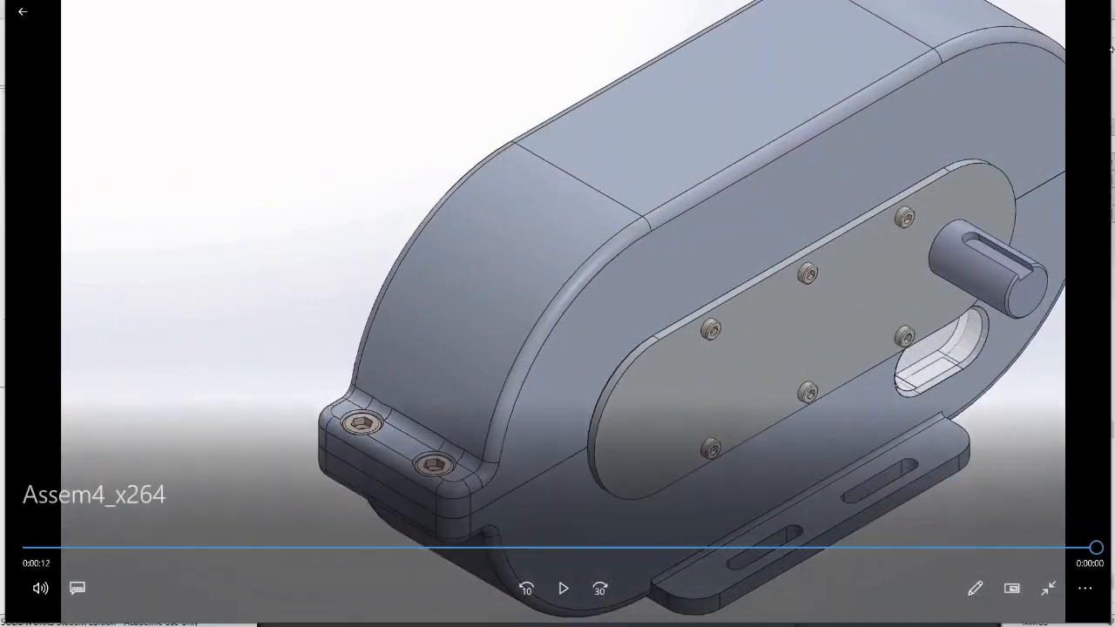
pyautogui.click(558, 600)
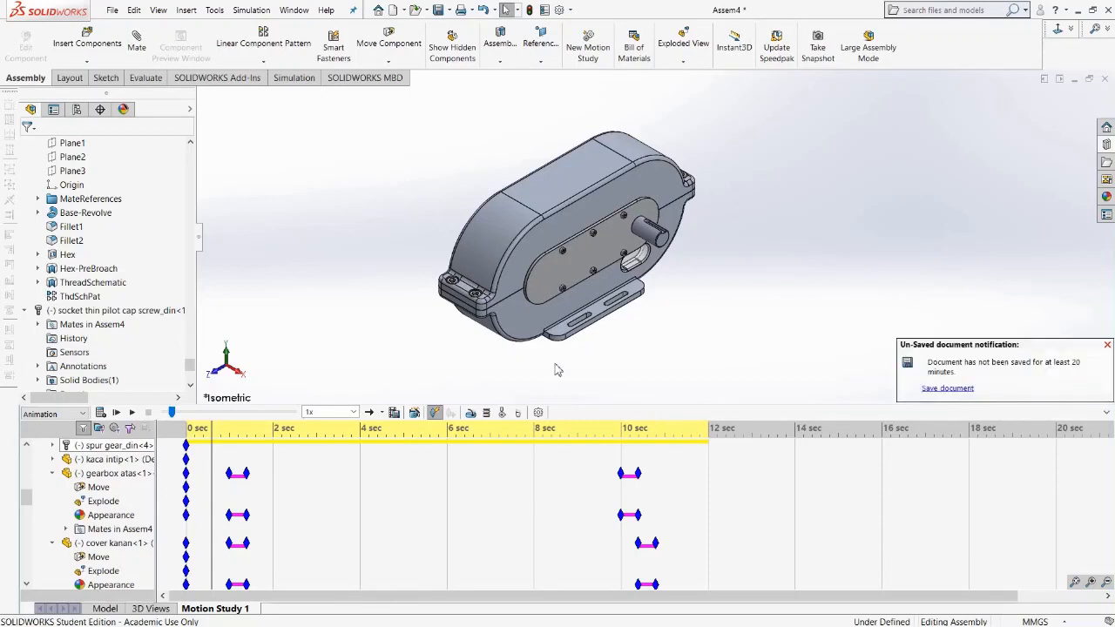
# Dismiss the unsaved-document notification, return to the model, and start a new Exploded View.
pyautogui.click(1107, 345)
pyautogui.click(110, 610)
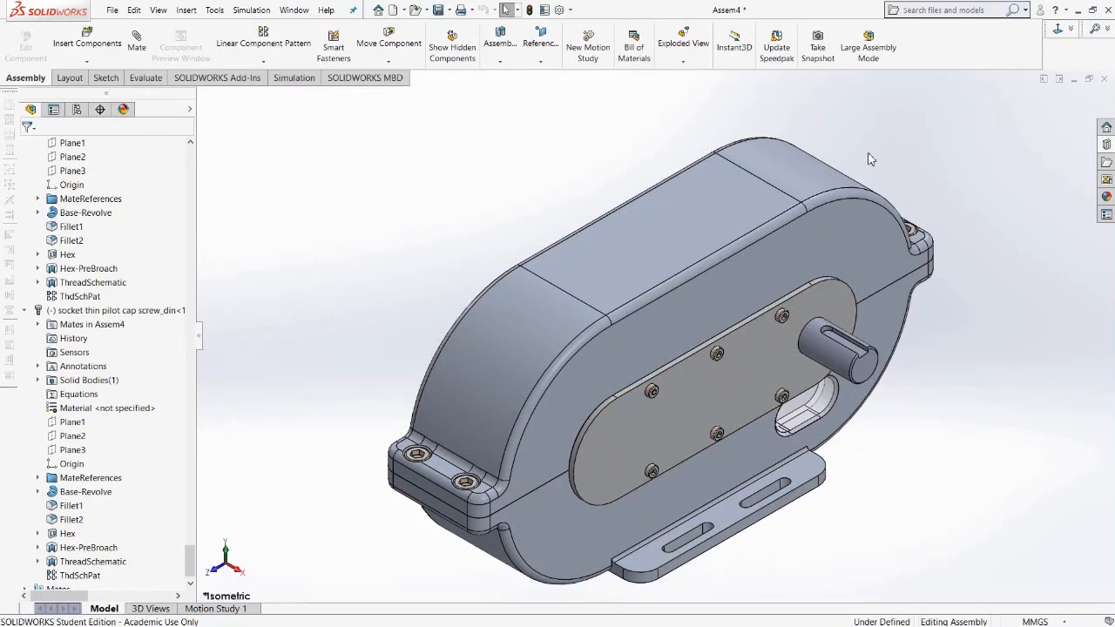
pyautogui.click(684, 48)
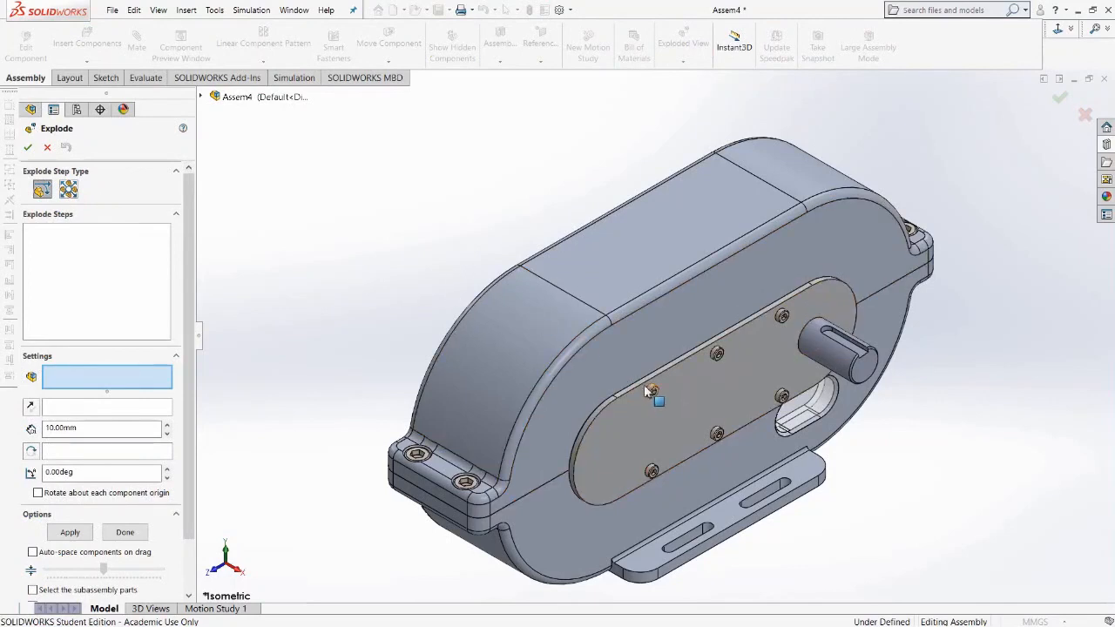
# Select all six socket thin pilot cap screws on the side cover plate as explode components.
pyautogui.scroll(-2, 662, 401)
pyautogui.scroll(-2, 667, 399)
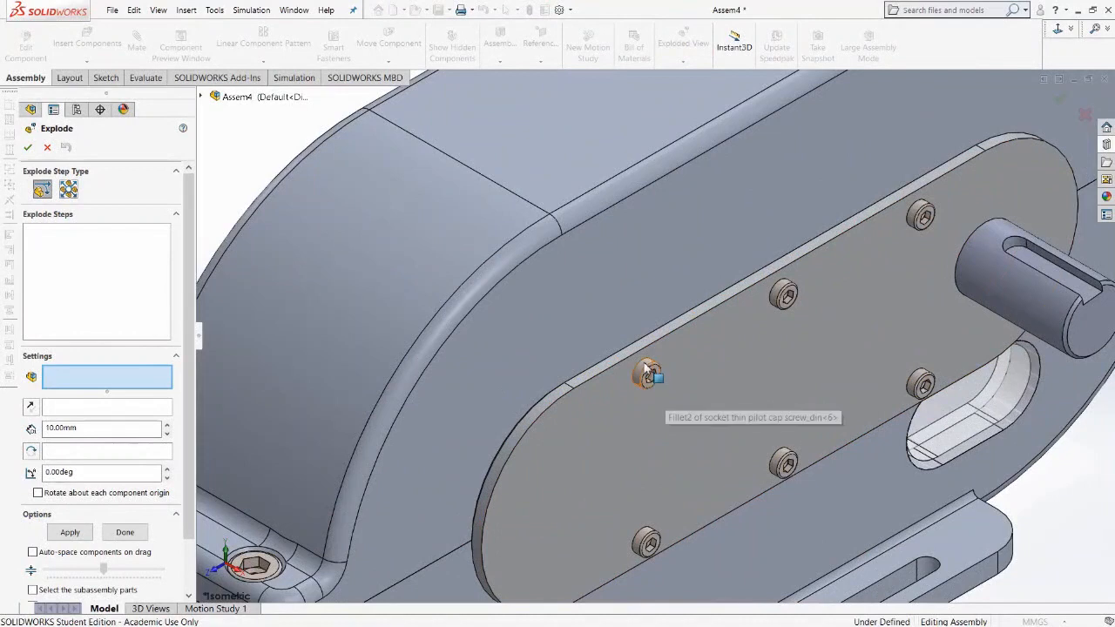
pyautogui.click(646, 372)
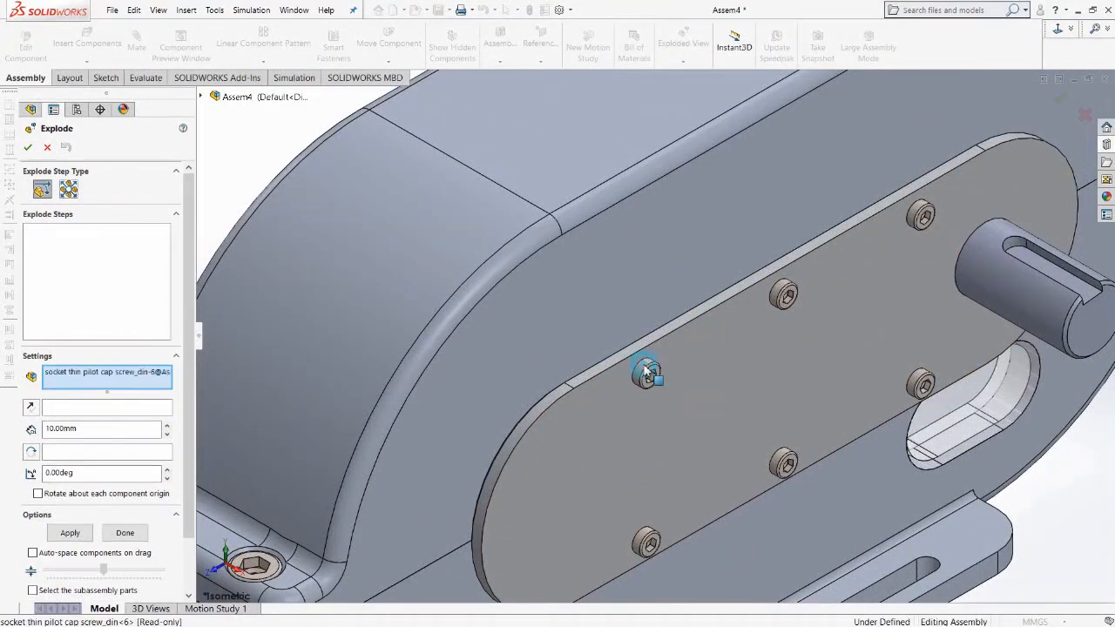
pyautogui.click(784, 293)
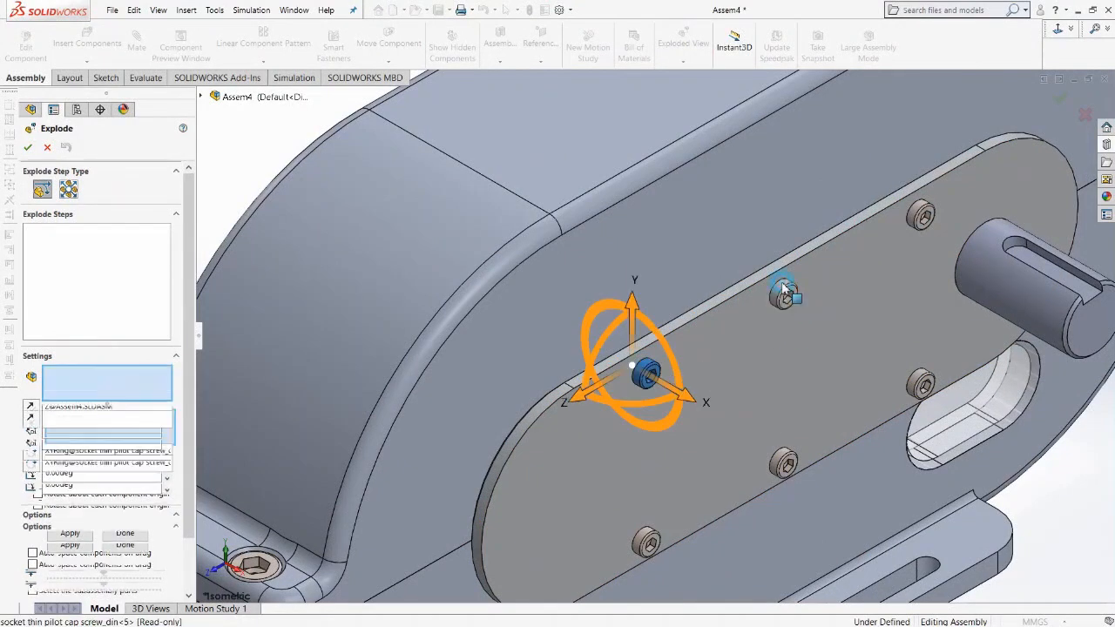
pyautogui.click(922, 209)
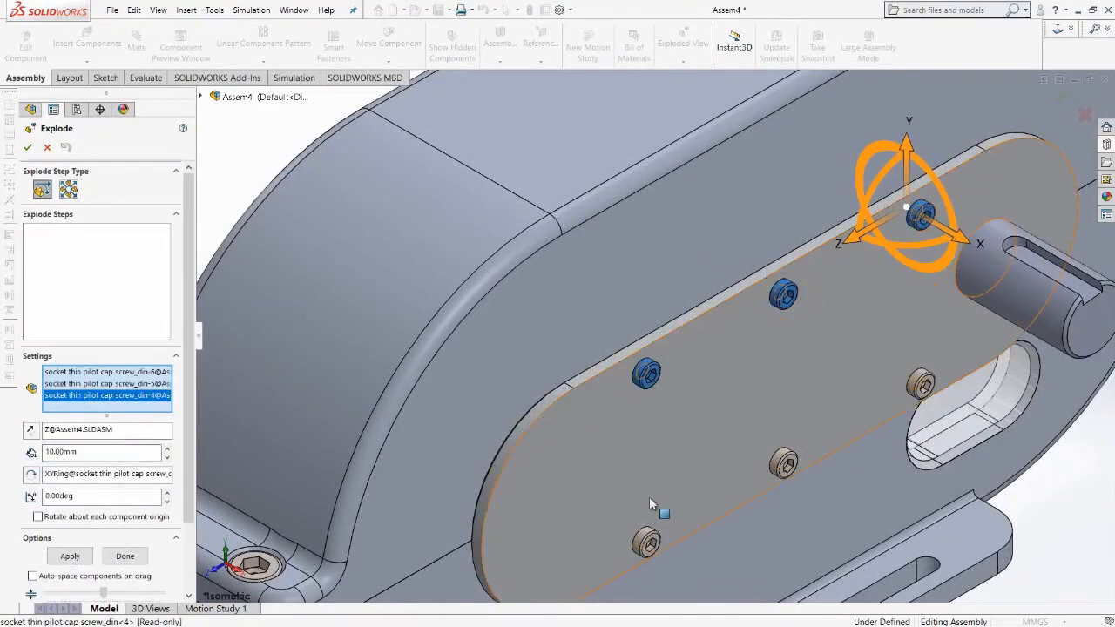
pyautogui.click(923, 384)
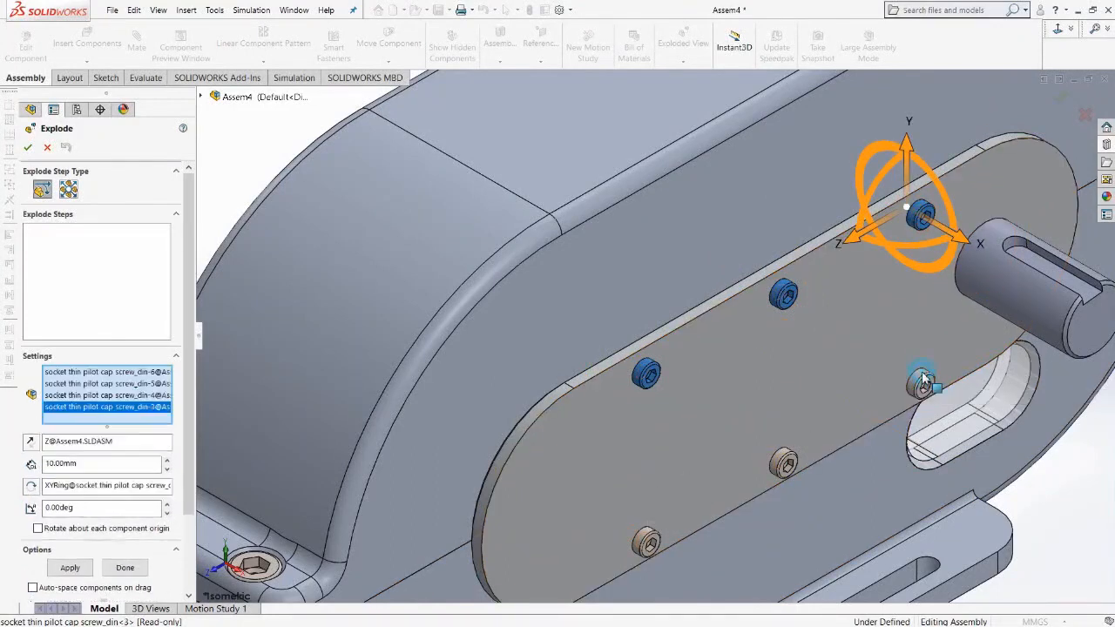
pyautogui.click(783, 460)
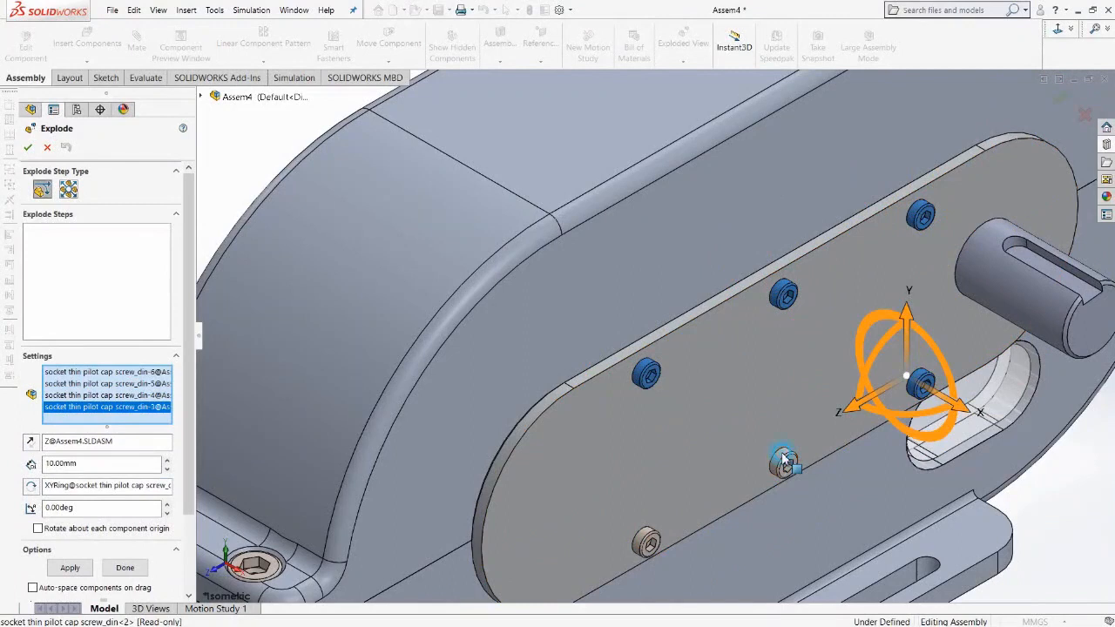
pyautogui.click(649, 543)
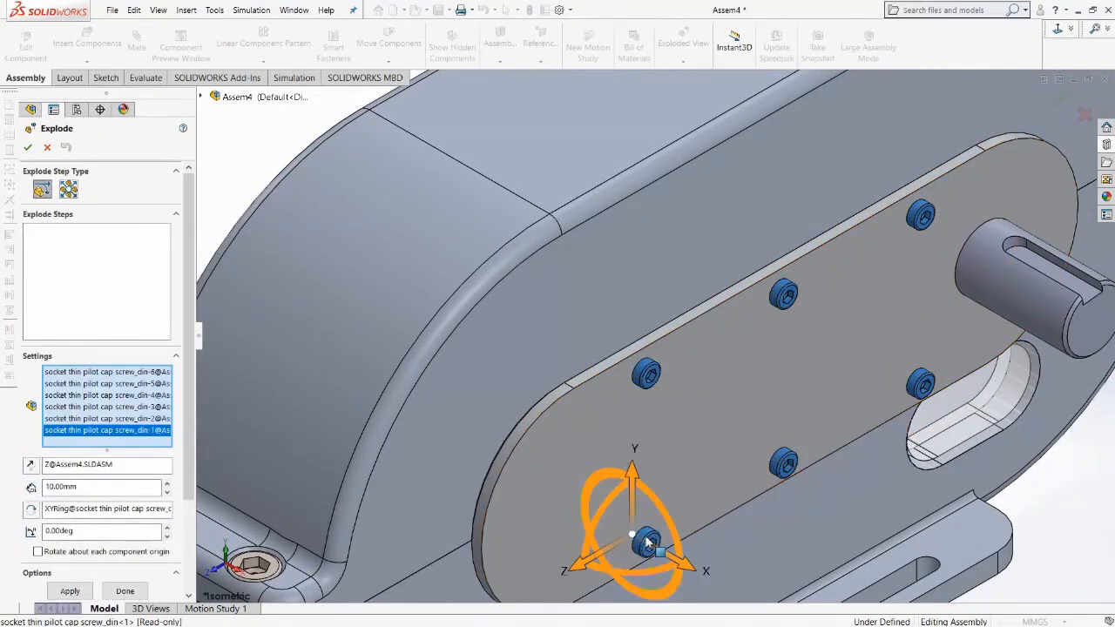
pyautogui.rightClick(89, 432)
pyautogui.click(122, 453)
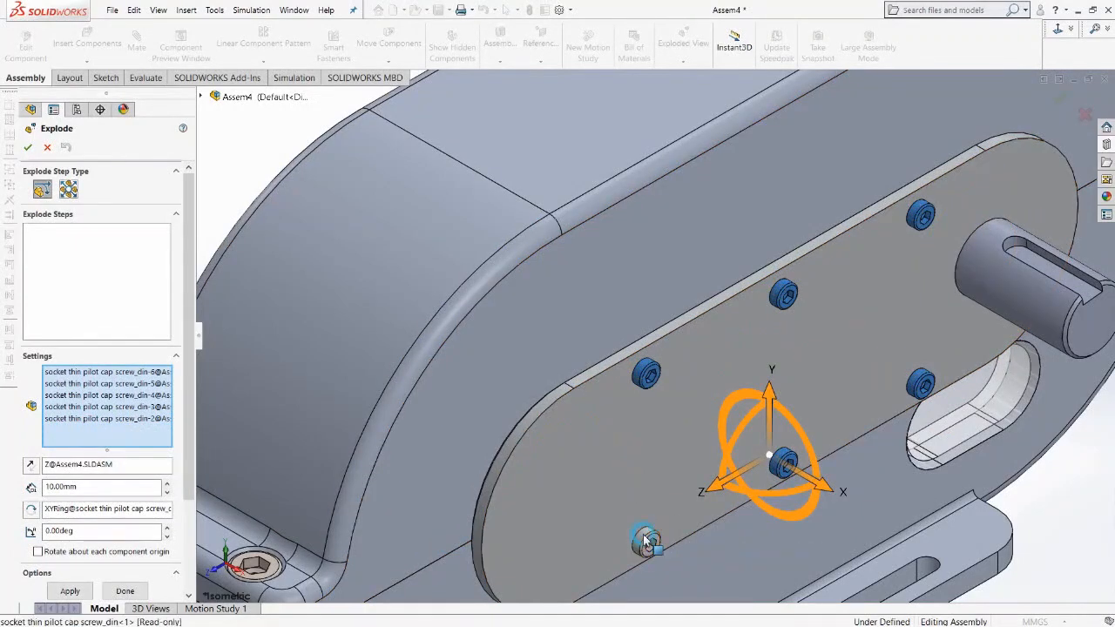
pyautogui.click(645, 540)
# Explode the six cap screws outward along the X axis as the first explode step.
pyautogui.scroll(6, 780, 501)
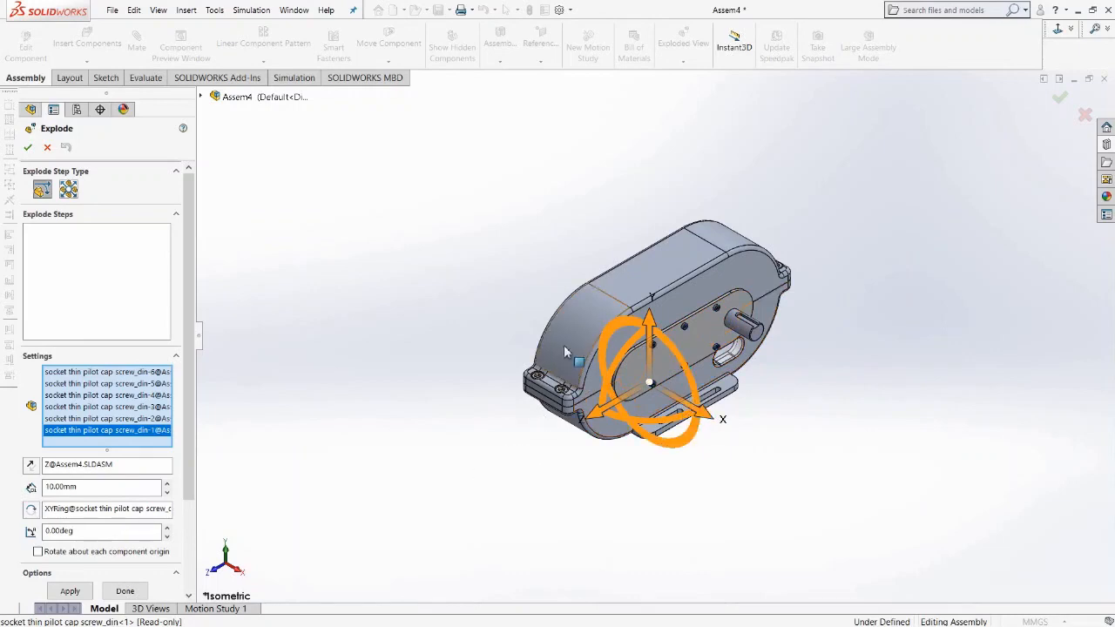
pyautogui.click(708, 417)
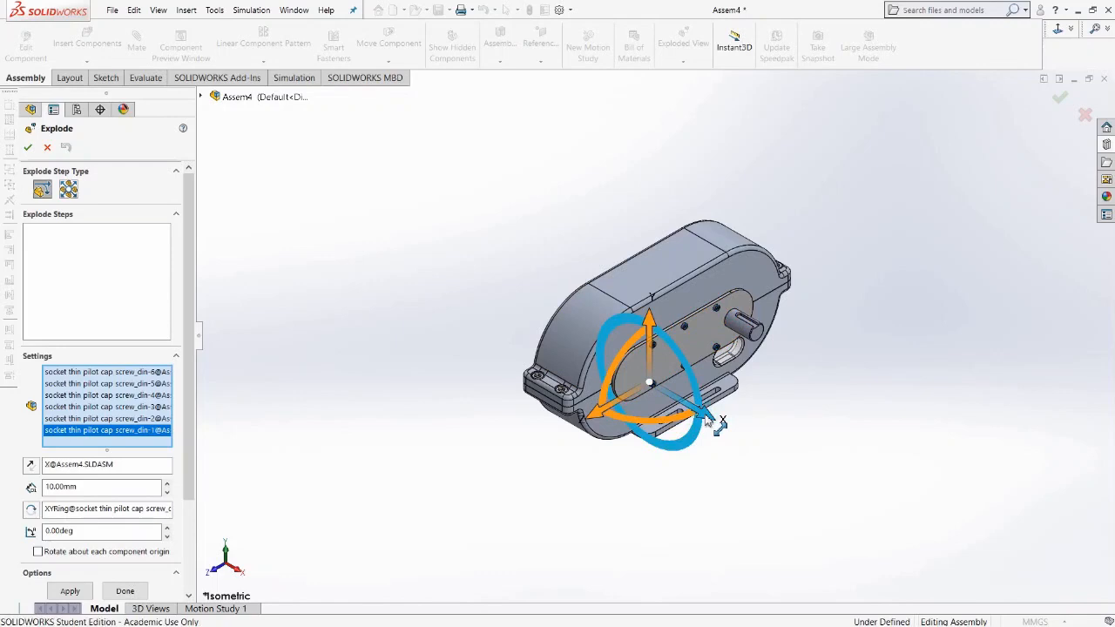
pyautogui.moveTo(707, 420); pyautogui.dragTo(819, 509)
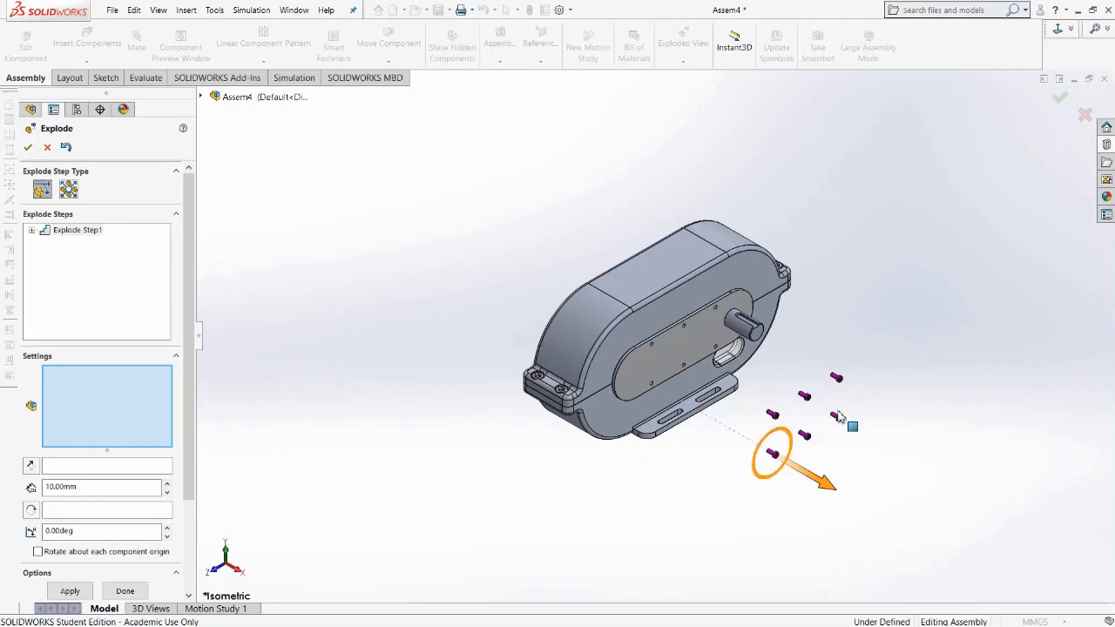
# Reselect the six screws and move them upward along the Y axis as a second explode step.
pyautogui.click(758, 380)
pyautogui.moveTo(756, 373); pyautogui.dragTo(879, 505)
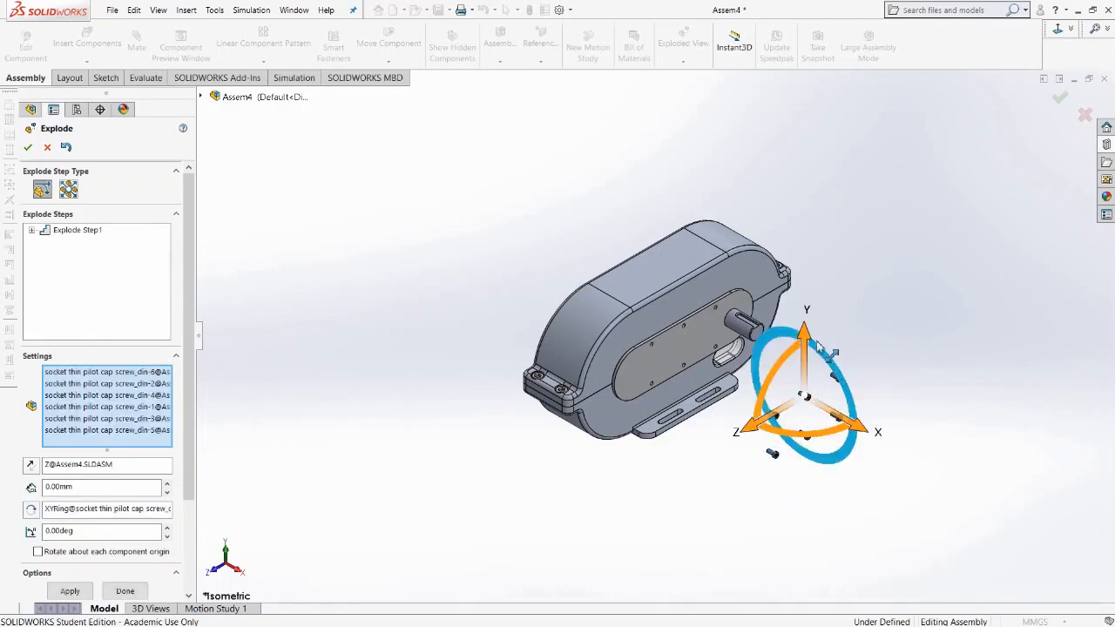
pyautogui.moveTo(807, 340); pyautogui.dragTo(788, 90)
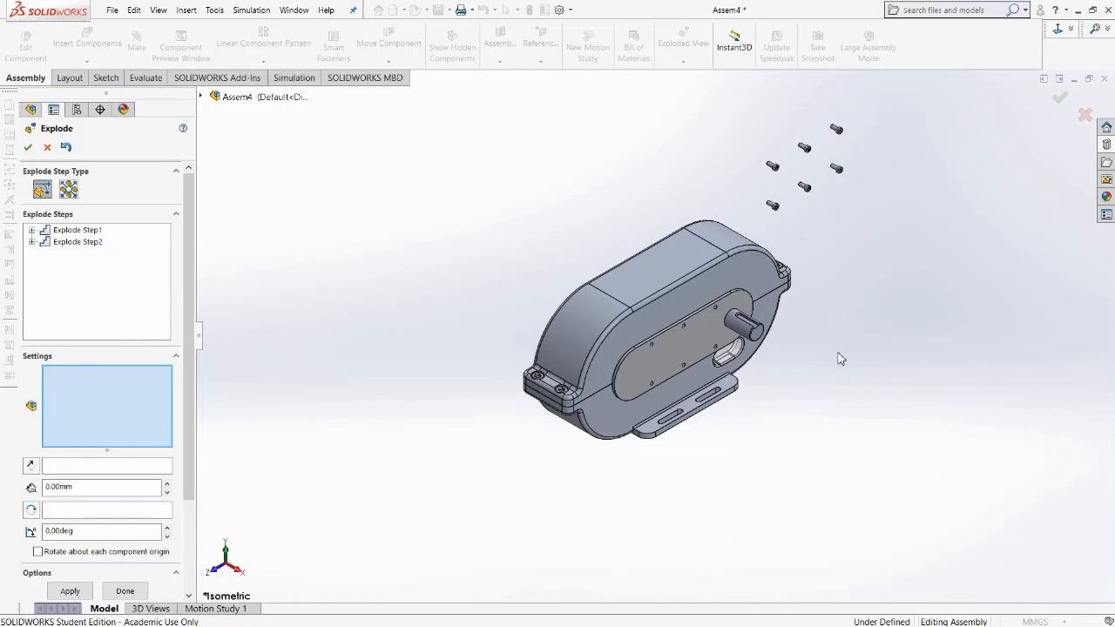
# Explode the cover kanan plate outward along the X axis, then upward along the Y axis.
pyautogui.click(672, 357)
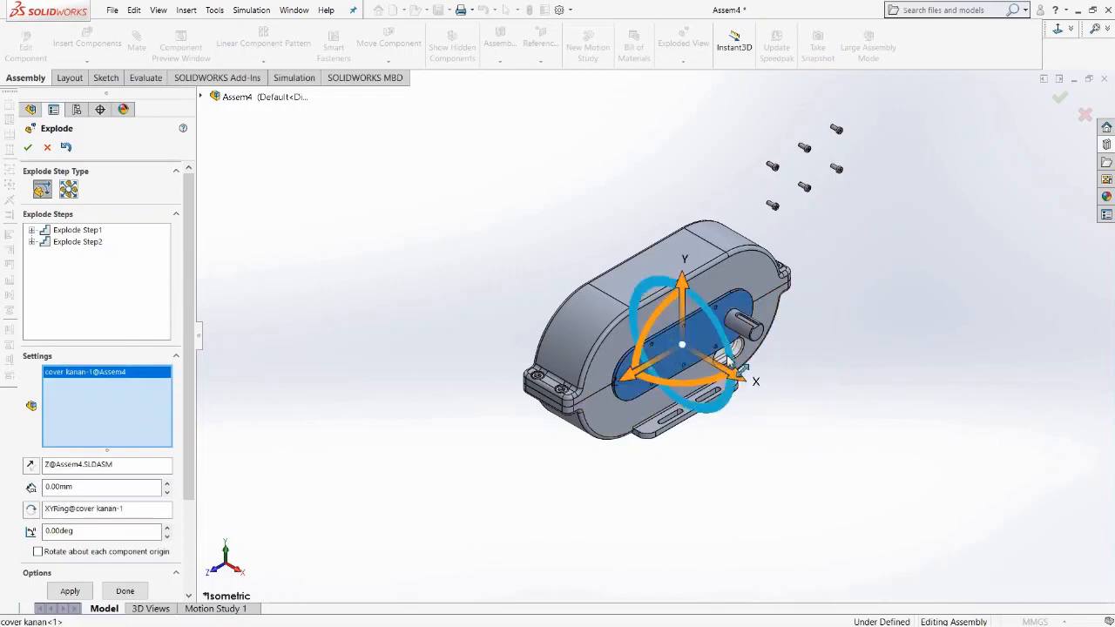
pyautogui.click(739, 384)
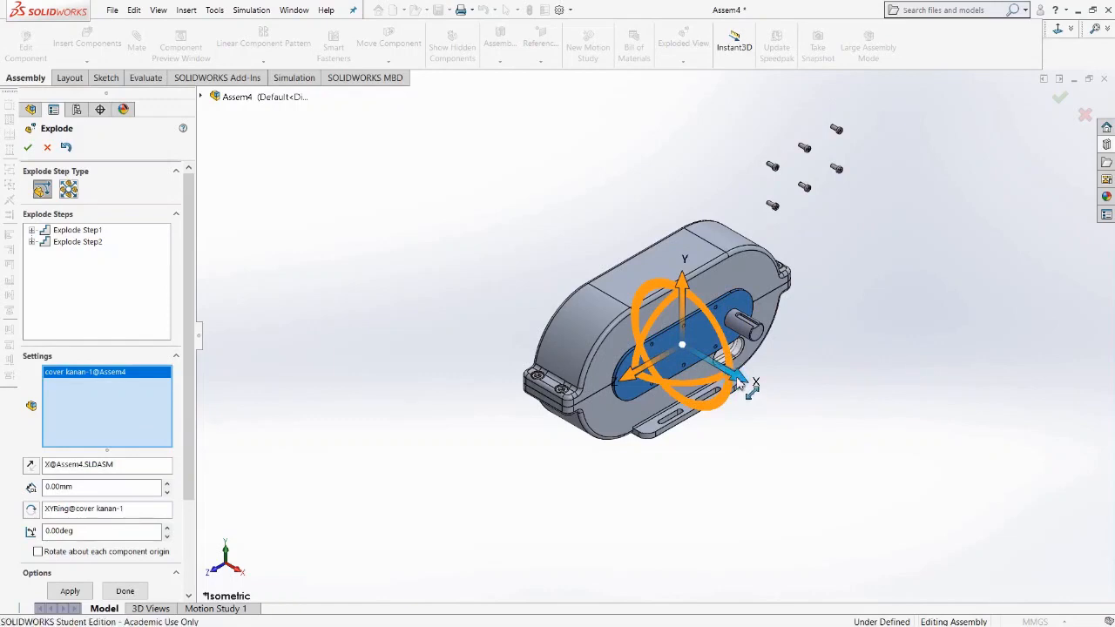
pyautogui.moveTo(739, 383); pyautogui.dragTo(856, 470)
pyautogui.click(855, 475)
pyautogui.click(839, 416)
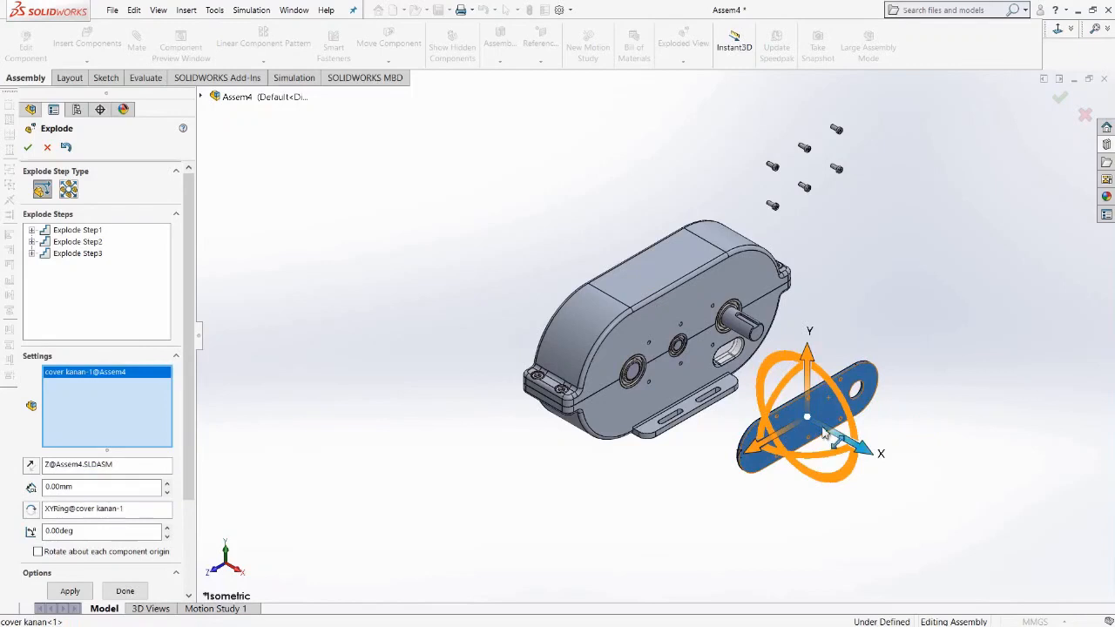
pyautogui.moveTo(810, 357)
pyautogui.mouseDown()
pyautogui.moveTo(799, 106)
pyautogui.moveTo(763, 70)
pyautogui.moveTo(781, 178)
pyautogui.moveTo(736, 48)
pyautogui.moveTo(723, 52)
pyautogui.mouseUp()
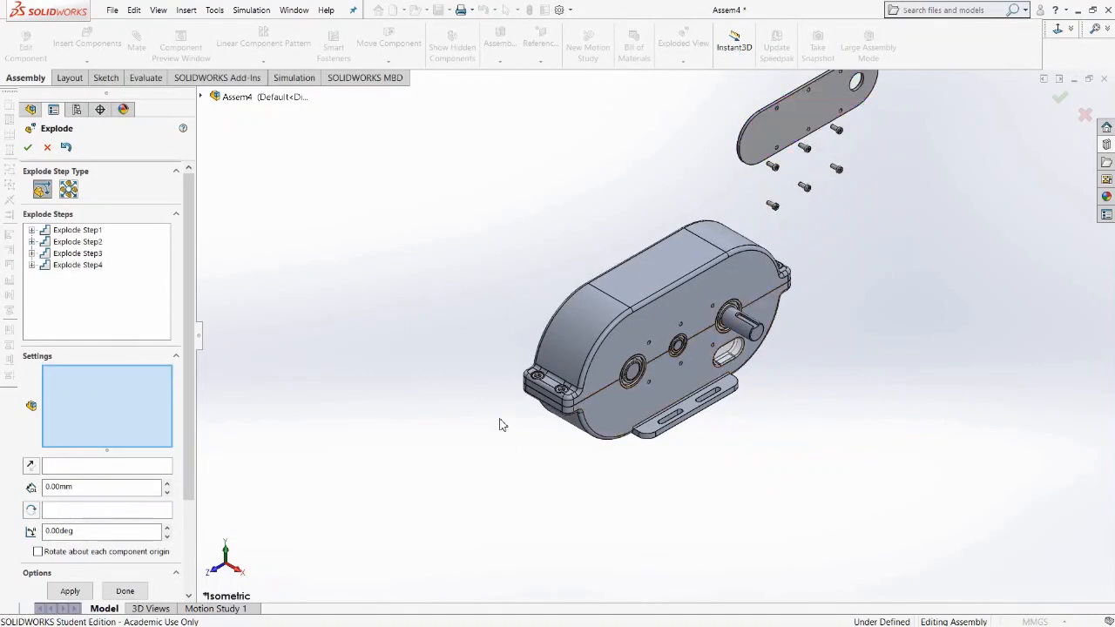
# Select the six cap screws on the opposite side cover plate and explode them outward along the X axis.
pyautogui.moveTo(492, 425); pyautogui.dragTo(587, 448, button='middle')
pyautogui.scroll(-3, 483, 305)
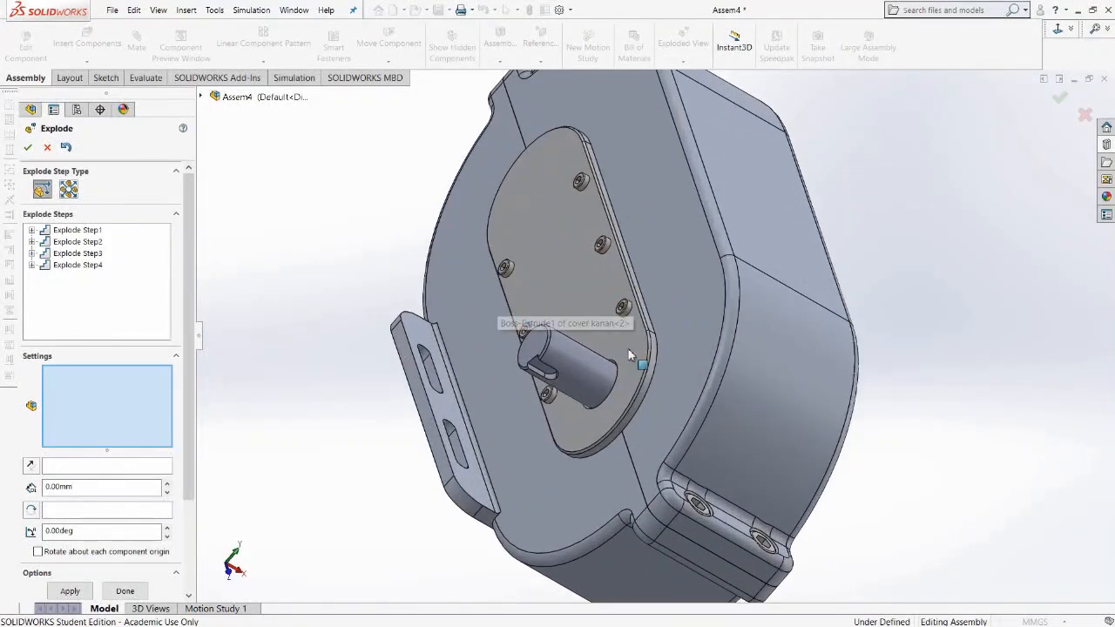
pyautogui.scroll(-2, 635, 353)
pyautogui.click(629, 302)
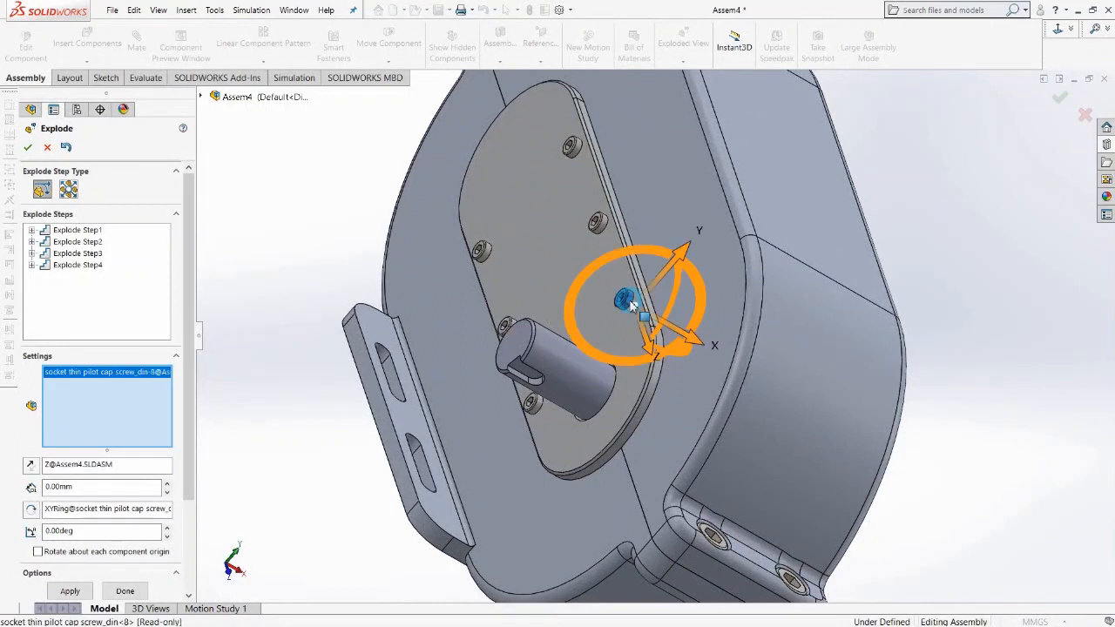
pyautogui.click(603, 224)
pyautogui.click(572, 147)
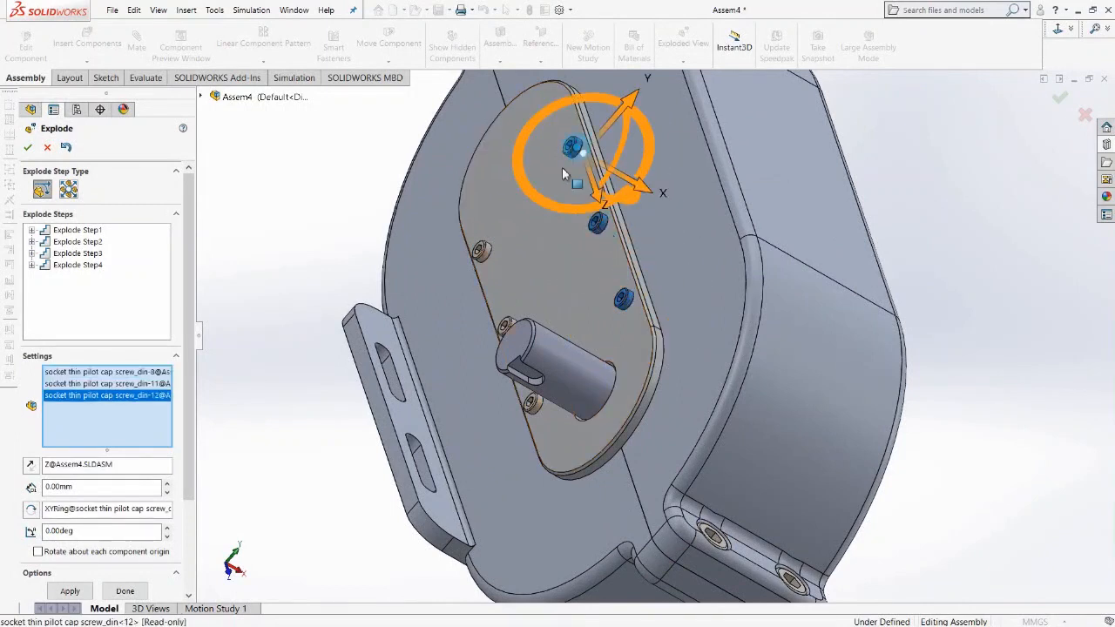
pyautogui.click(483, 250)
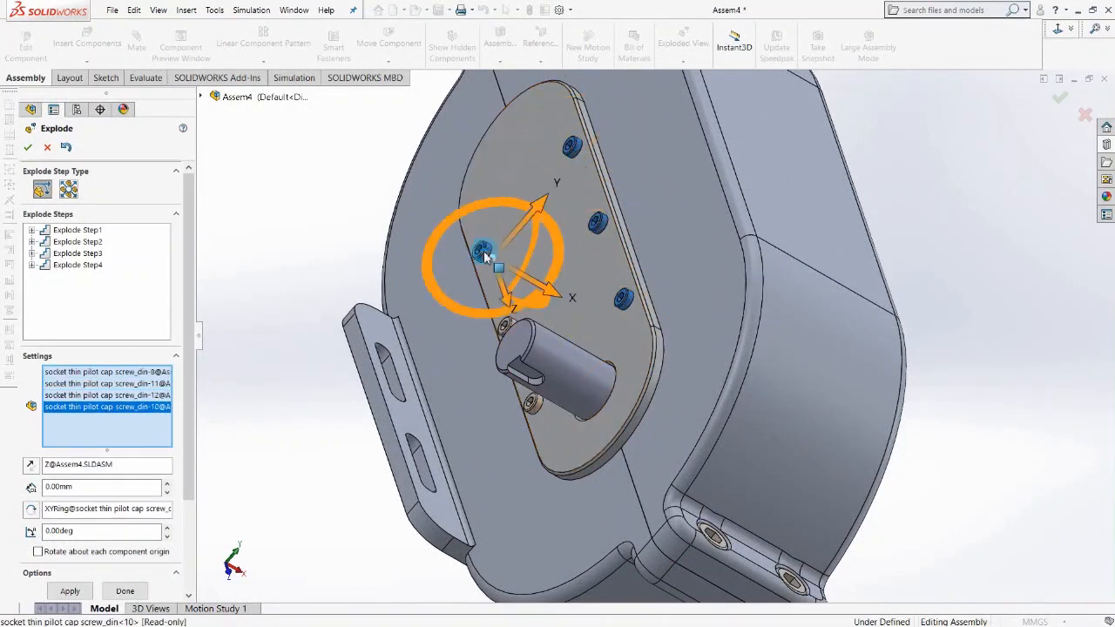
pyautogui.click(508, 327)
pyautogui.click(532, 402)
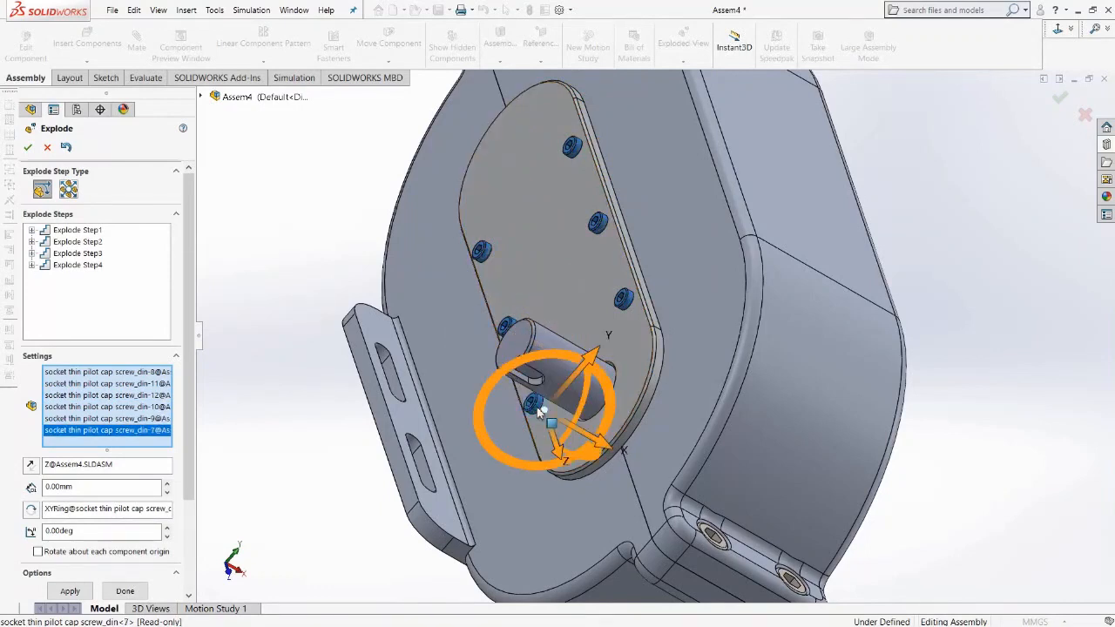
pyautogui.scroll(5, 776, 419)
pyautogui.press('space')
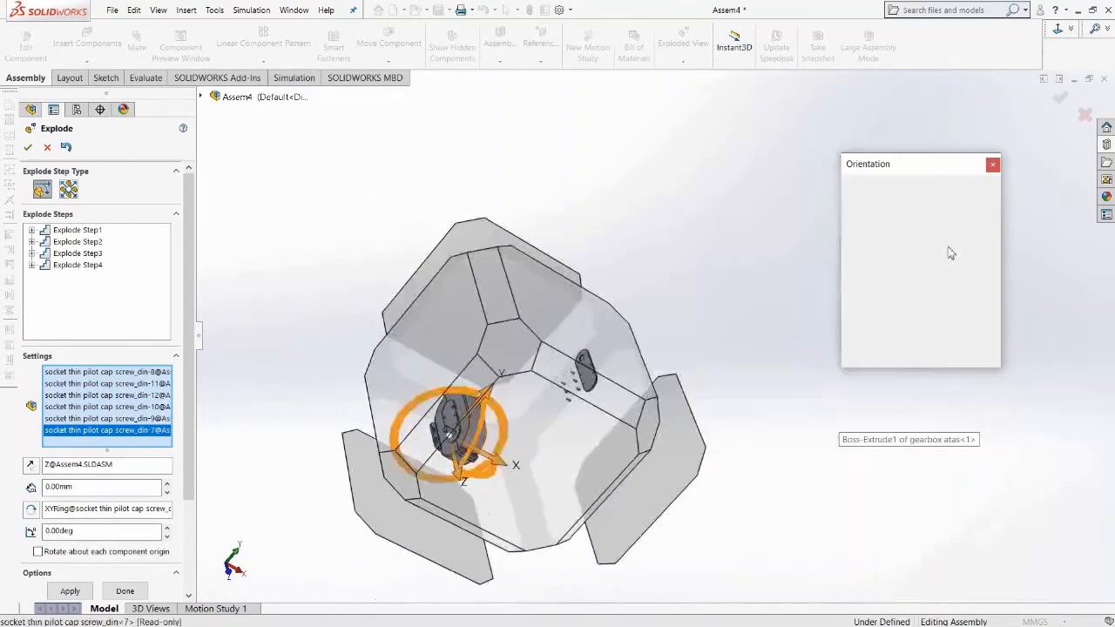
pyautogui.click(981, 209)
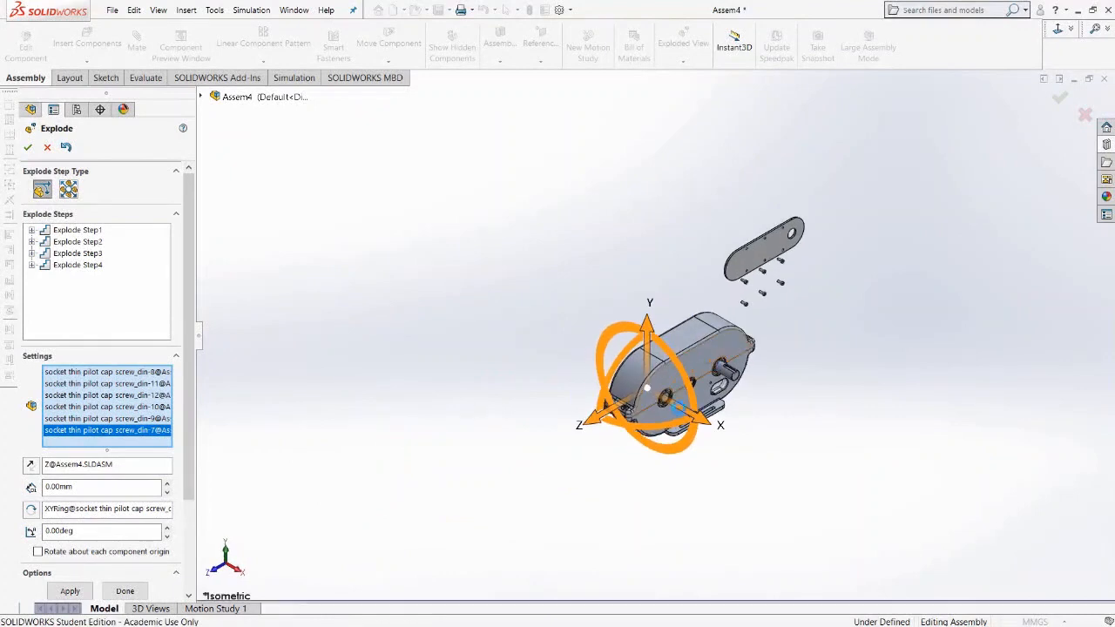
pyautogui.click(703, 425)
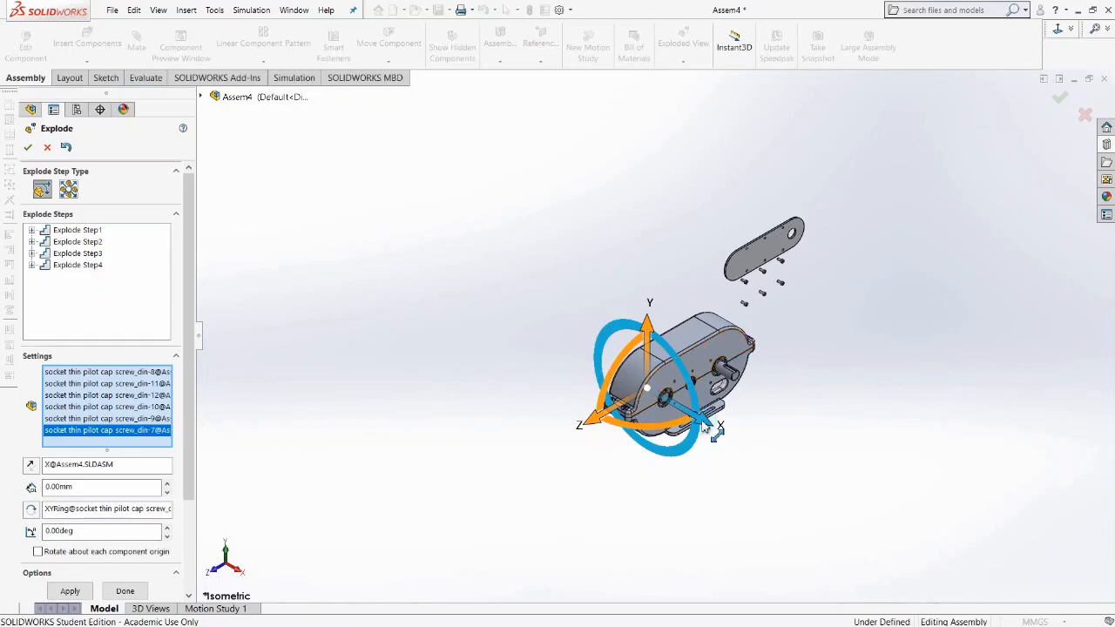
pyautogui.moveTo(704, 425); pyautogui.dragTo(597, 351)
# Reselect those six screws and move them upward along the Y axis as a new explode step.
pyautogui.moveTo(496, 253); pyautogui.dragTo(587, 352)
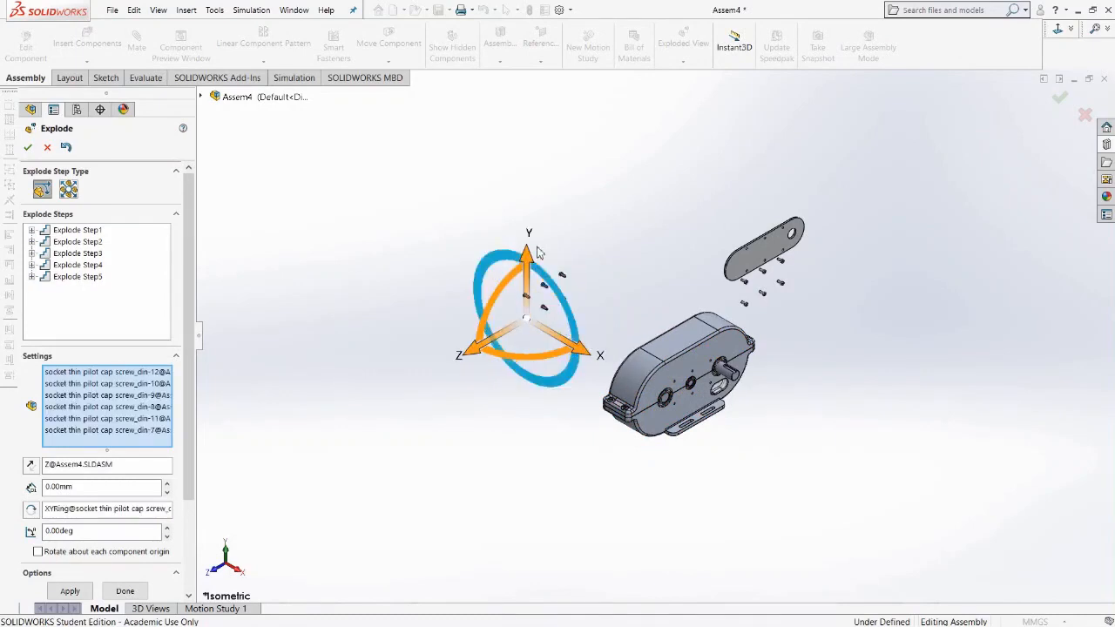
pyautogui.moveTo(528, 255); pyautogui.dragTo(537, 150)
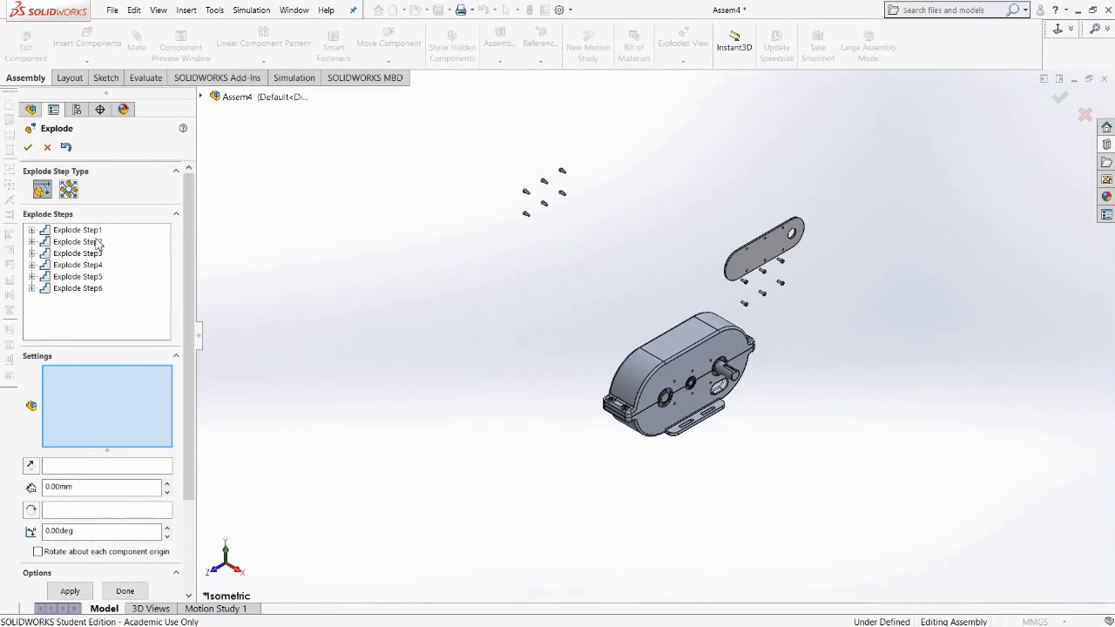
# Explode the opposite cover kanan plate outward along the X axis, then lift it upward along the Y axis.
pyautogui.moveTo(563, 369); pyautogui.dragTo(610, 376, button='middle')
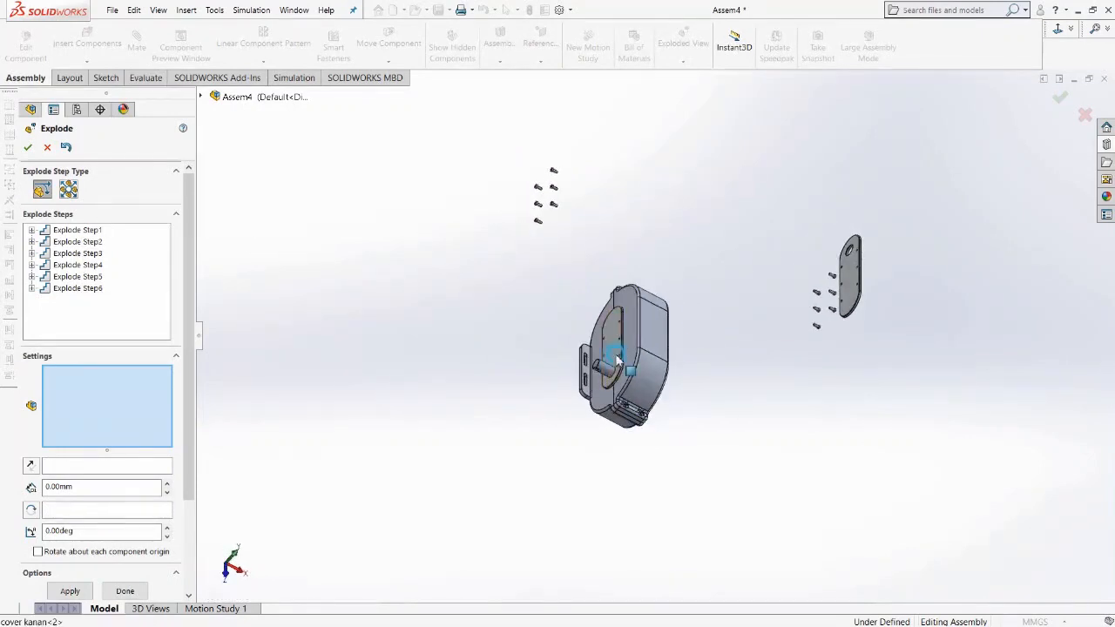
pyautogui.click(616, 360)
pyautogui.press('space')
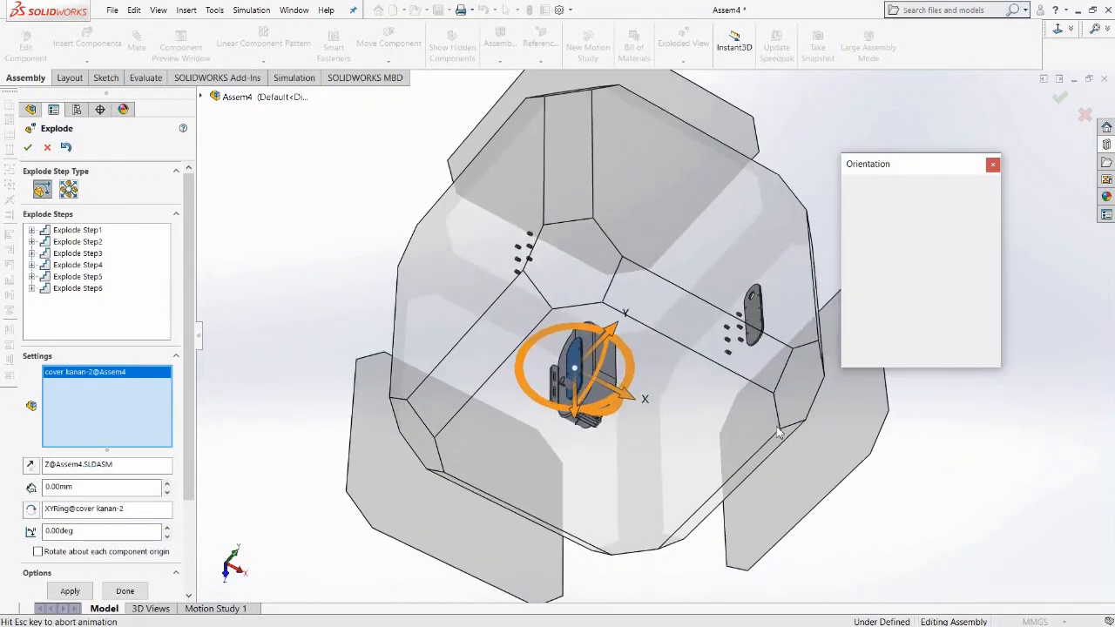
pyautogui.click(985, 203)
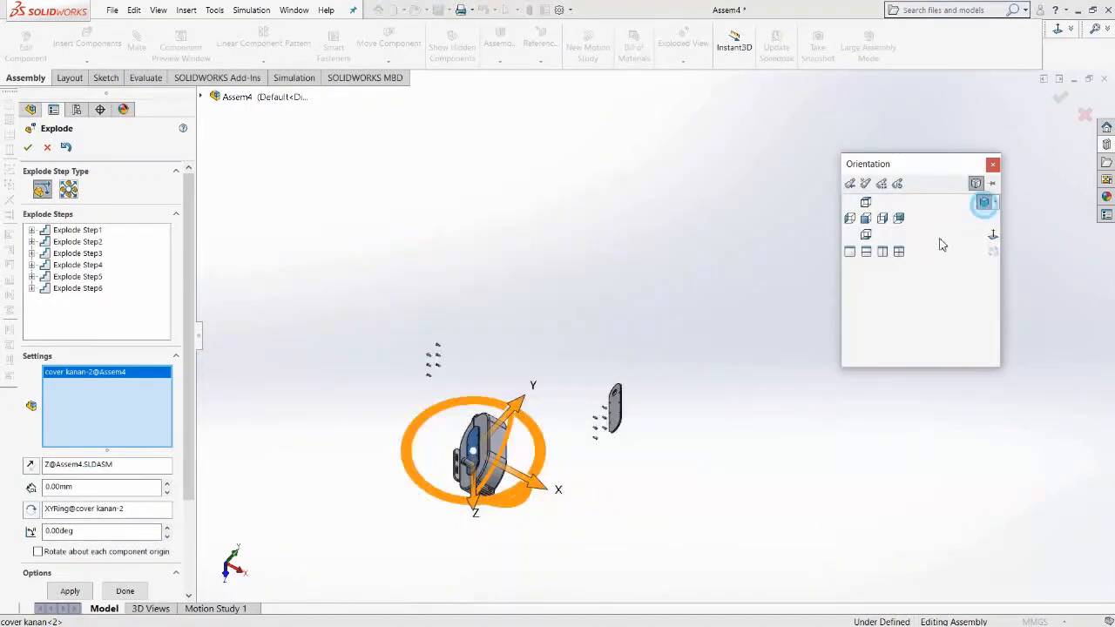
pyautogui.moveTo(720, 419); pyautogui.dragTo(602, 351)
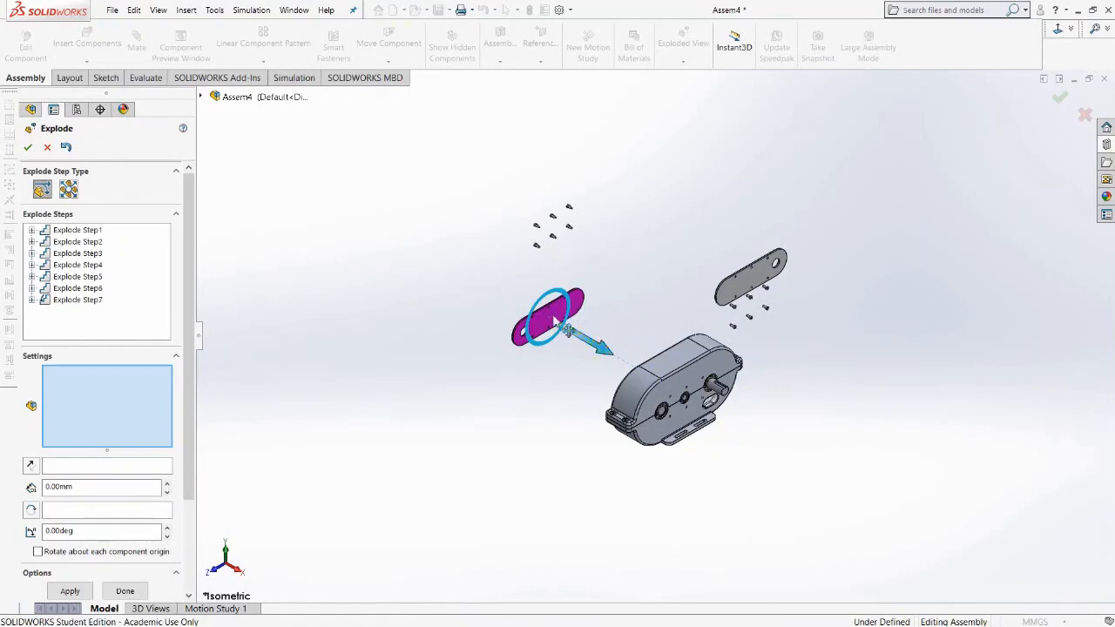
pyautogui.click(571, 314)
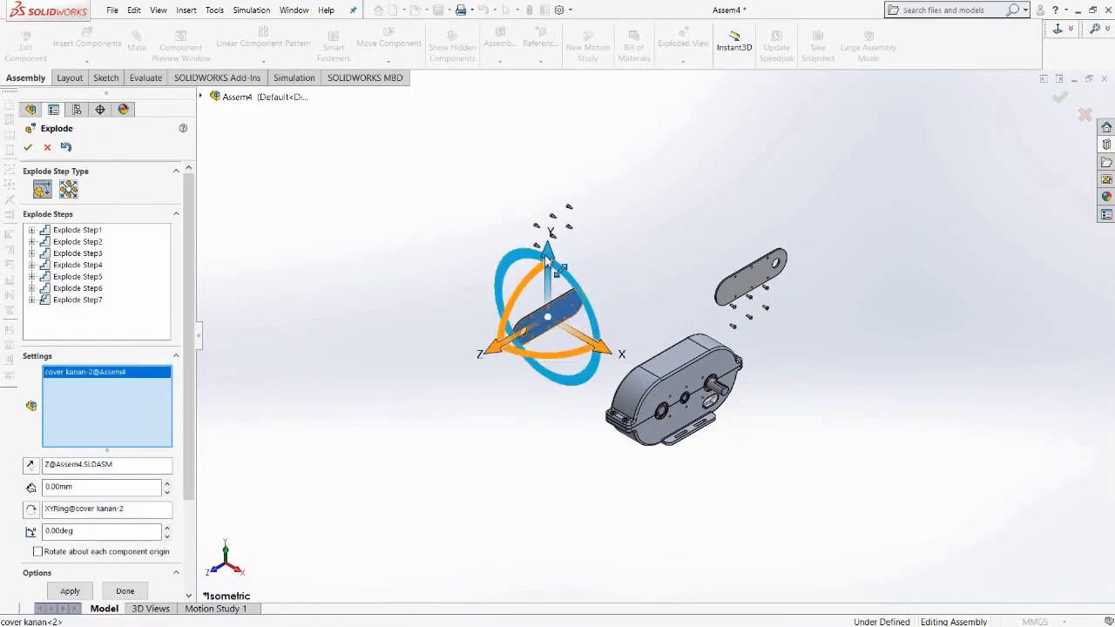
pyautogui.moveTo(548, 251); pyautogui.dragTo(534, 138)
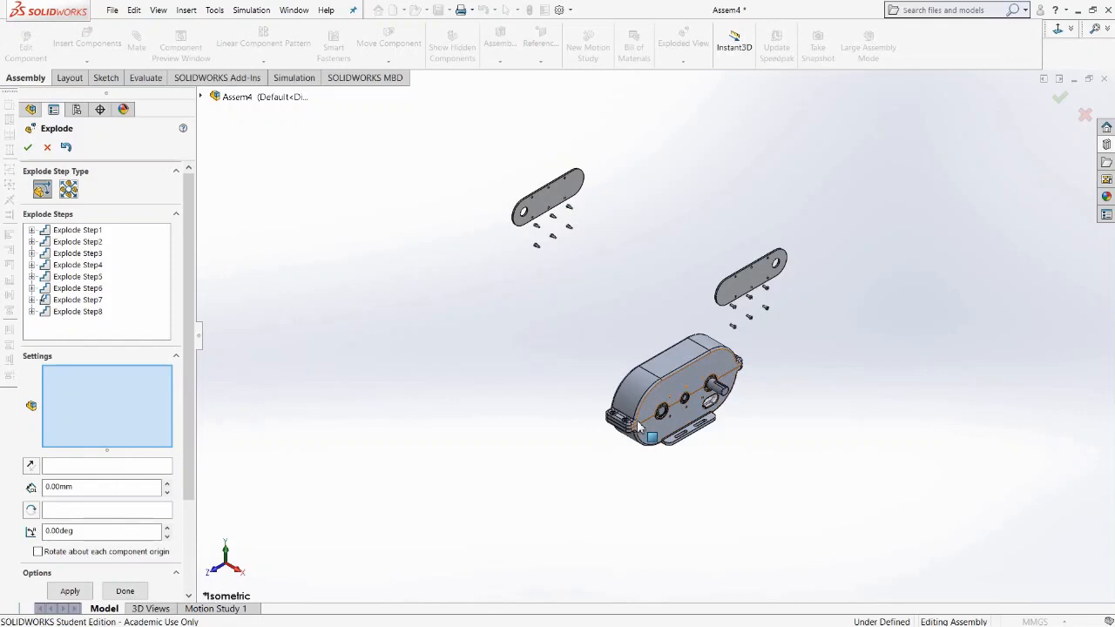
# Select the four cap screws in the housing's corner flanges and explode them upward along the Y axis.
pyautogui.scroll(-10, 639, 427)
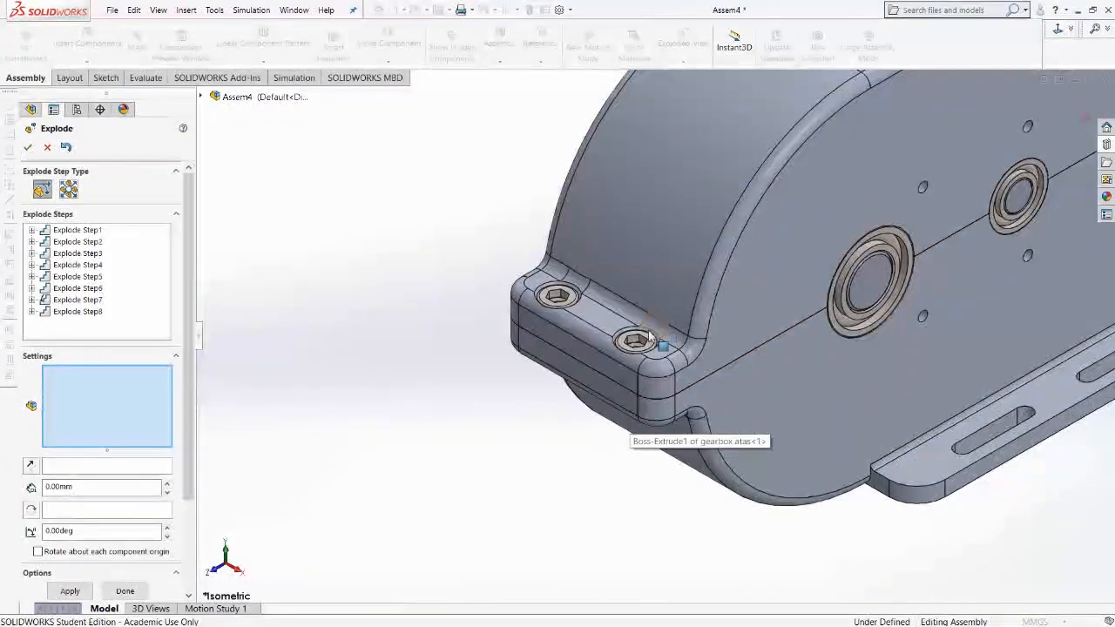
pyautogui.click(557, 298)
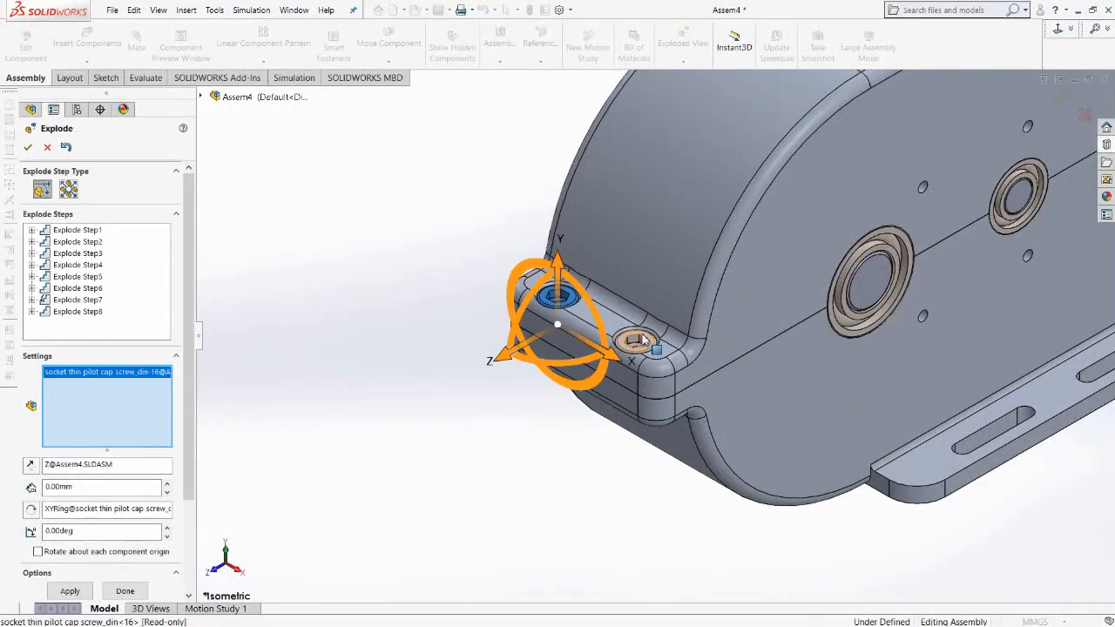
pyautogui.click(642, 339)
pyautogui.scroll(10, 889, 318)
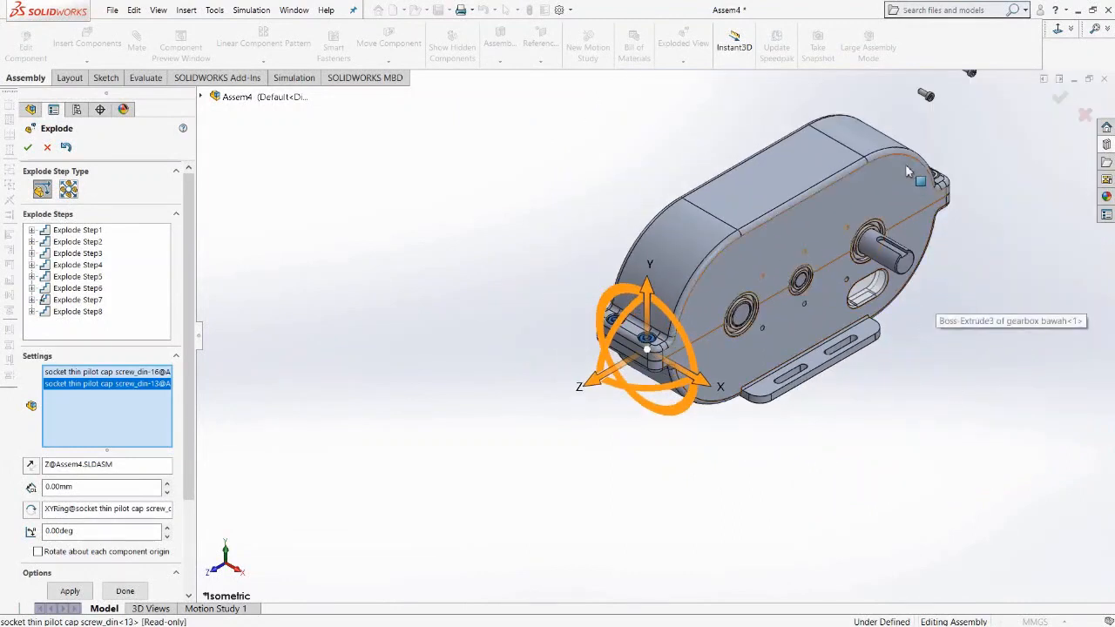
pyautogui.scroll(-8, 914, 206)
pyautogui.click(862, 244)
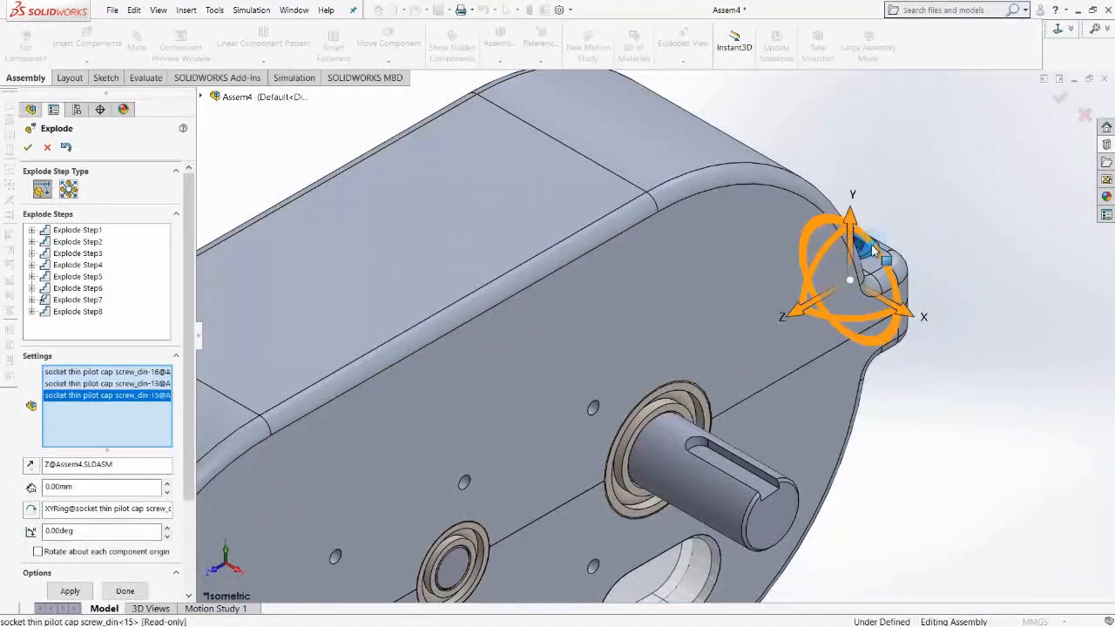
pyautogui.moveTo(876, 220); pyautogui.dragTo(827, 138, button='middle')
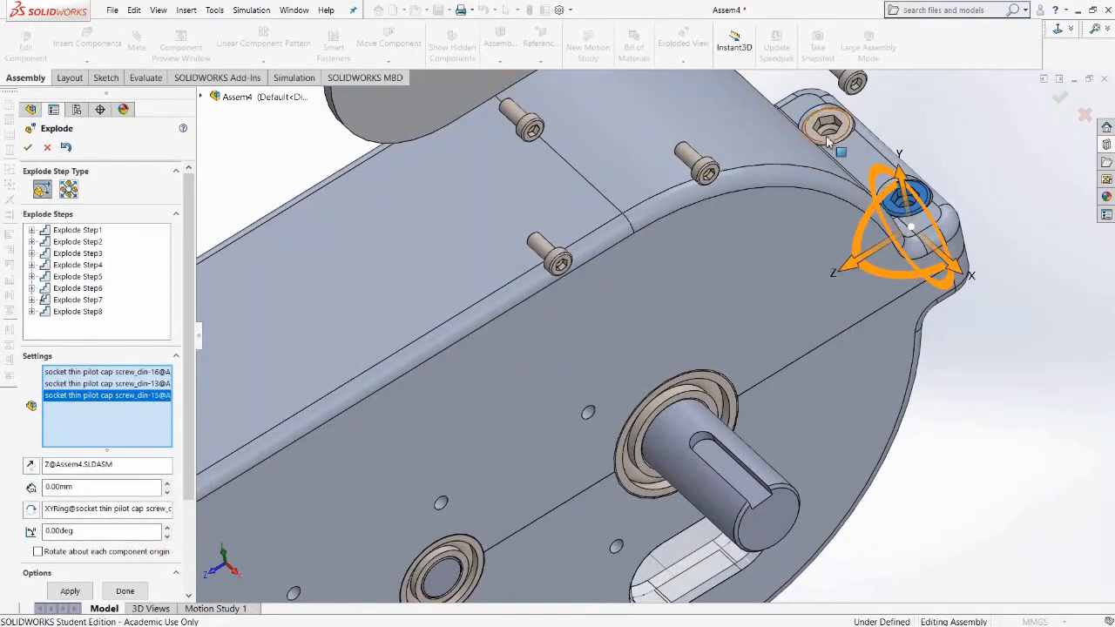
pyautogui.click(828, 139)
pyautogui.scroll(10, 829, 281)
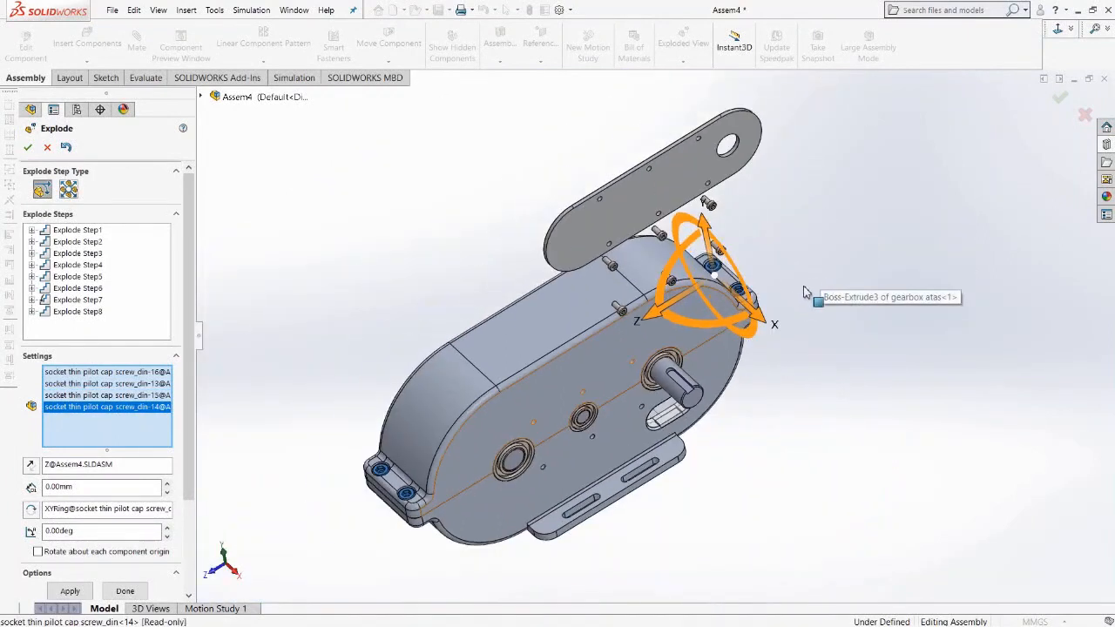
pyautogui.press('space')
pyautogui.click(986, 204)
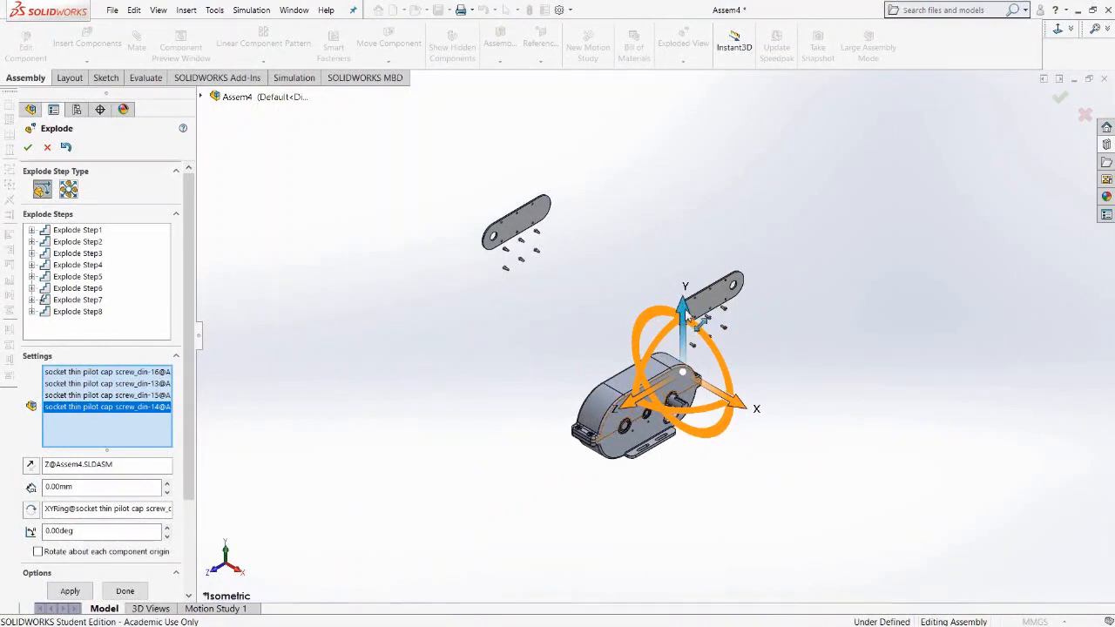
pyautogui.moveTo(688, 317); pyautogui.dragTo(664, 97)
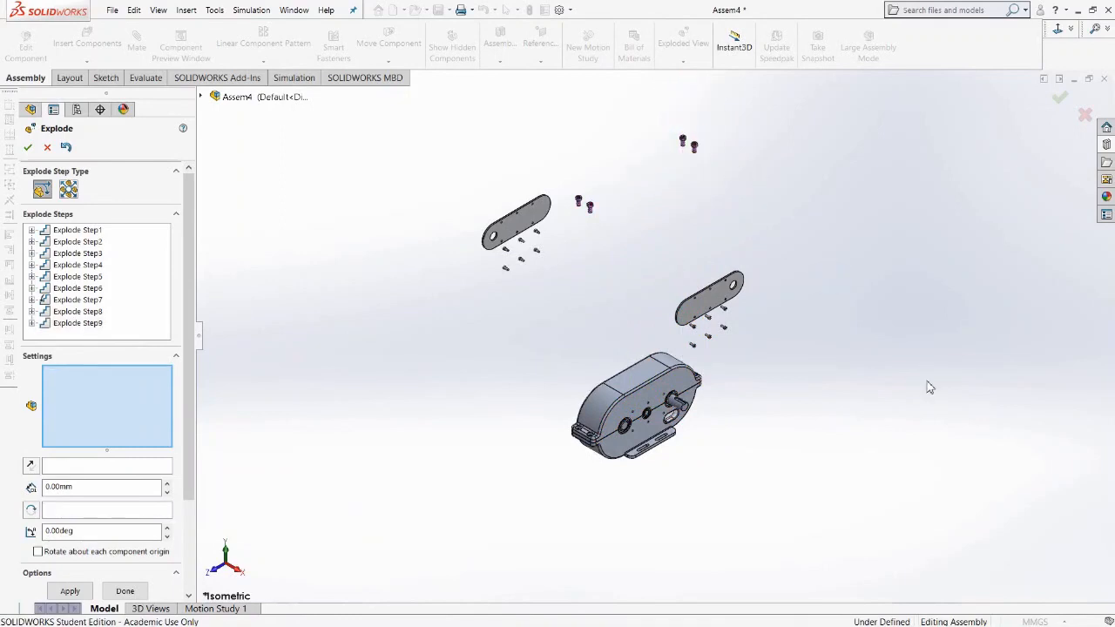
# Explode the upper gearbox housing (gearbox atas) upward along the Y axis.
pyautogui.click(638, 385)
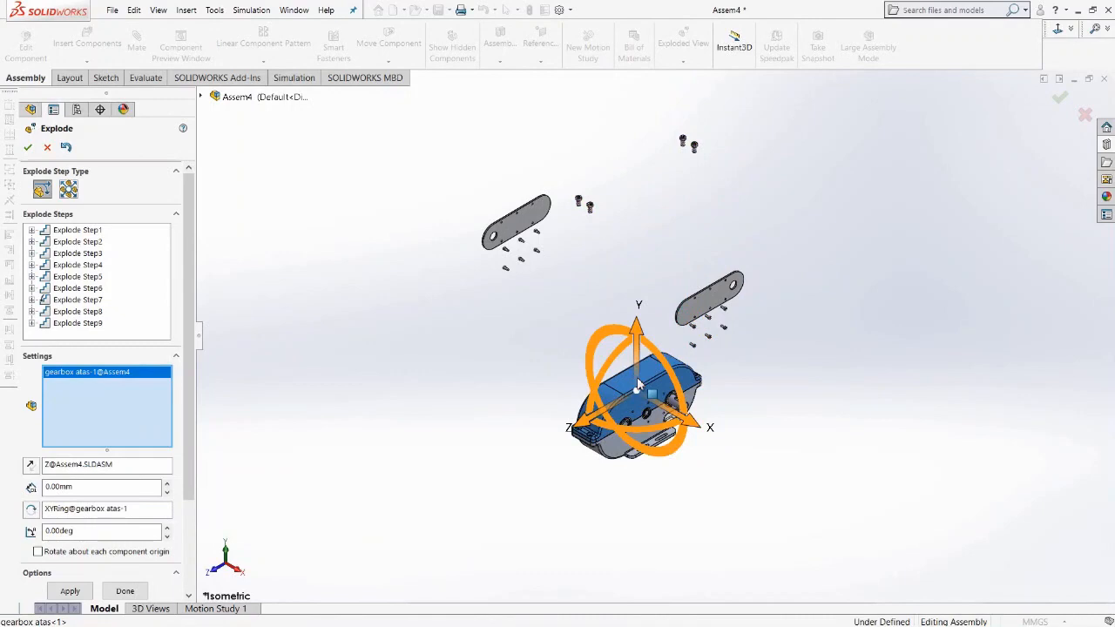
pyautogui.moveTo(639, 329); pyautogui.dragTo(616, 65)
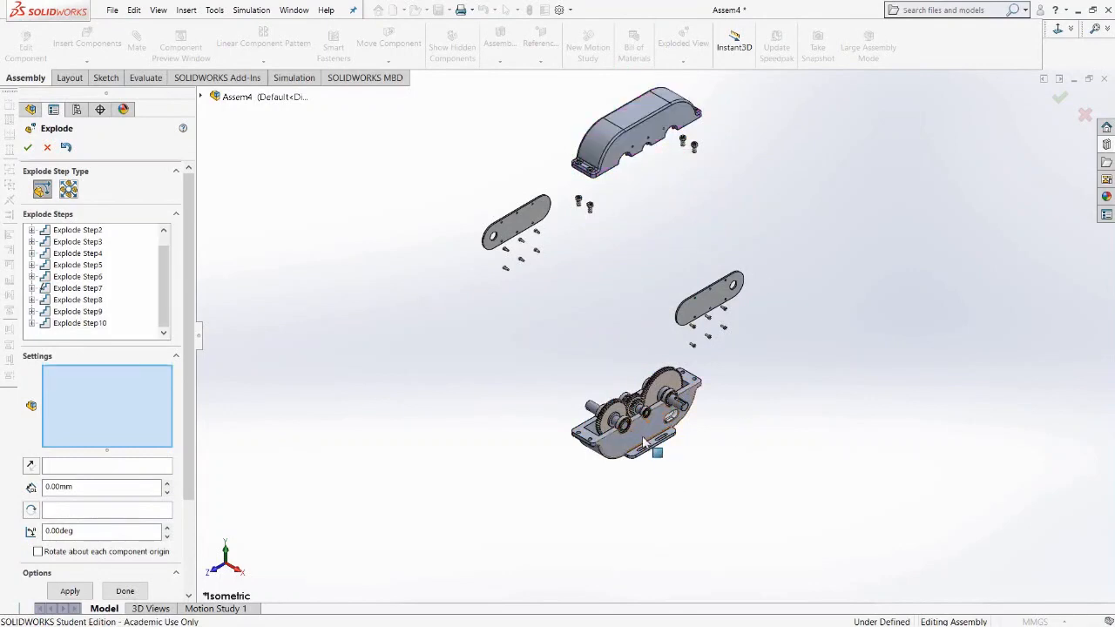
pyautogui.click(645, 442)
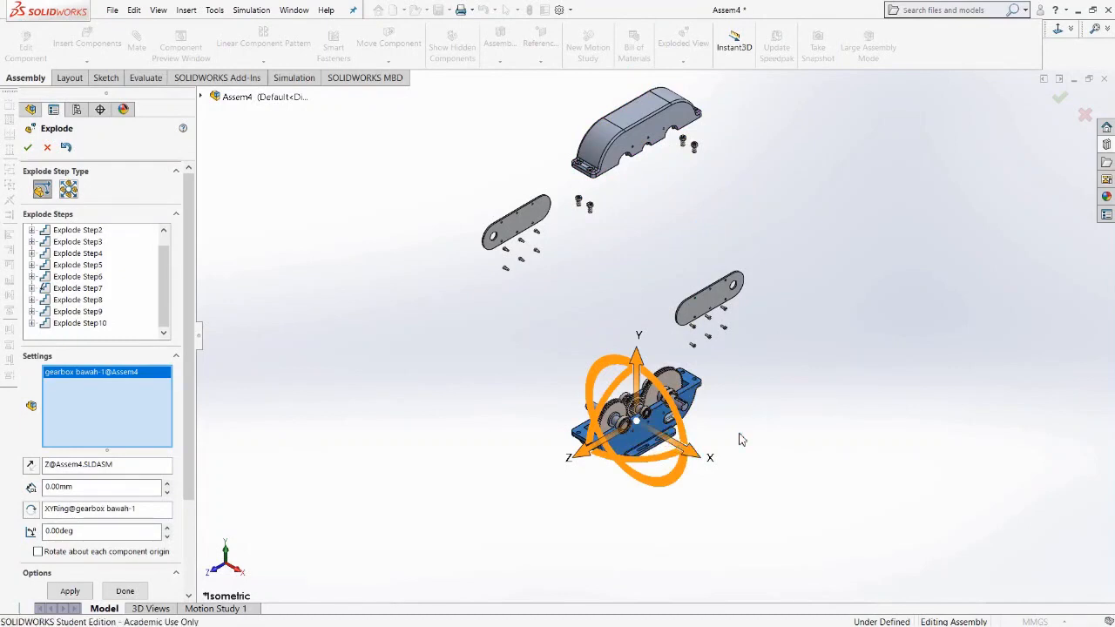
pyautogui.rightClick(112, 375)
pyautogui.click(133, 384)
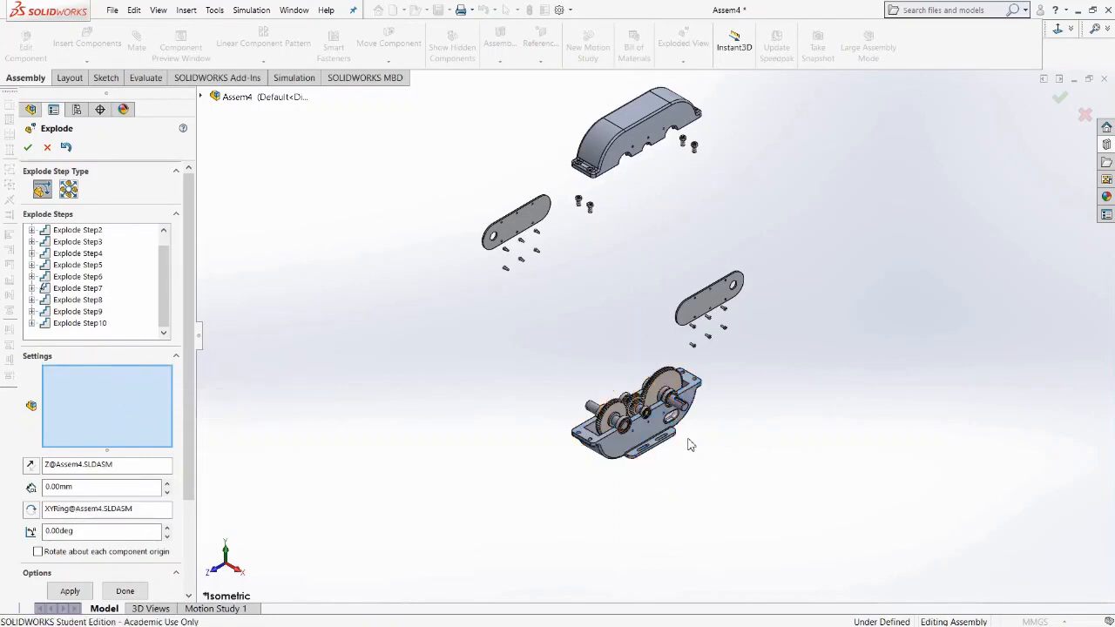
# Select the lower gearbox housing (gearbox bawah) and browse the flyout design tree, collapsing the expanded component nodes.
pyautogui.scroll(-8, 689, 444)
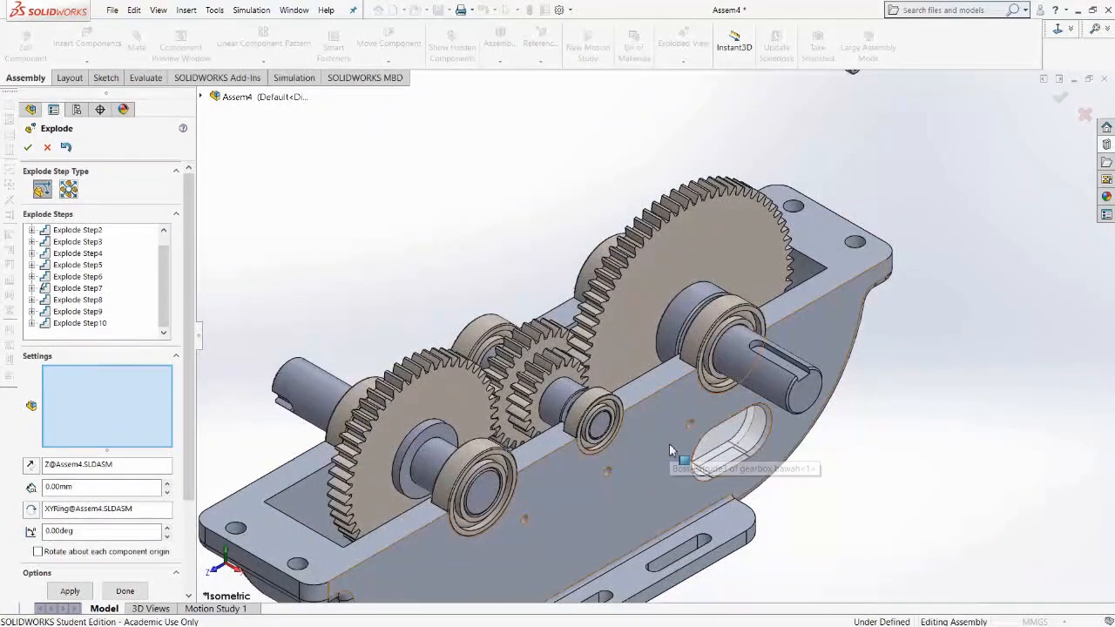
pyautogui.click(665, 453)
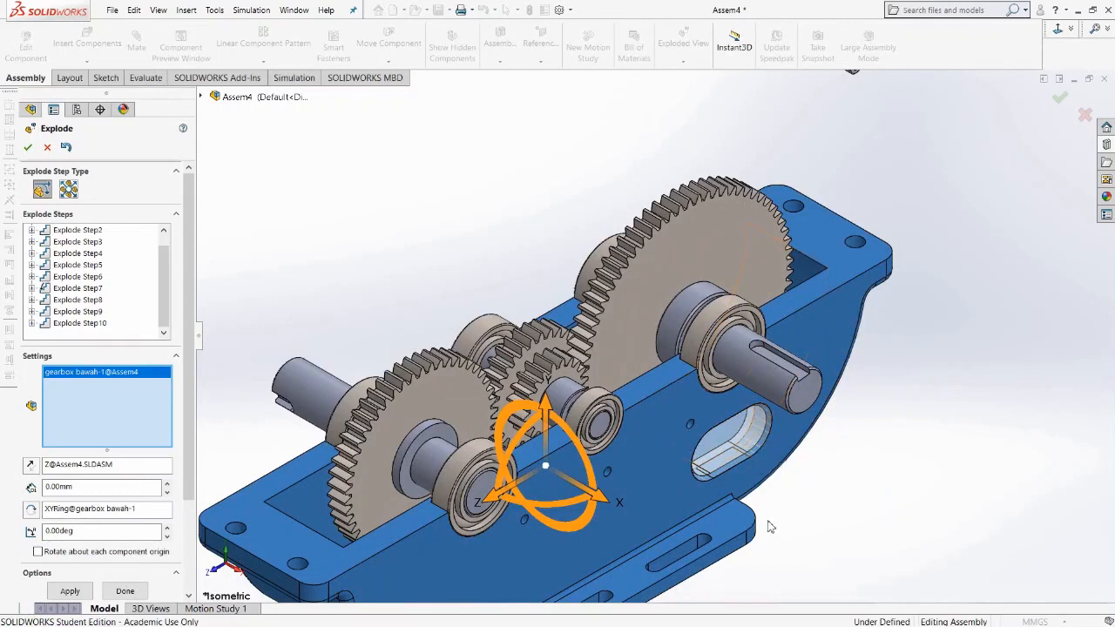
pyautogui.click(201, 98)
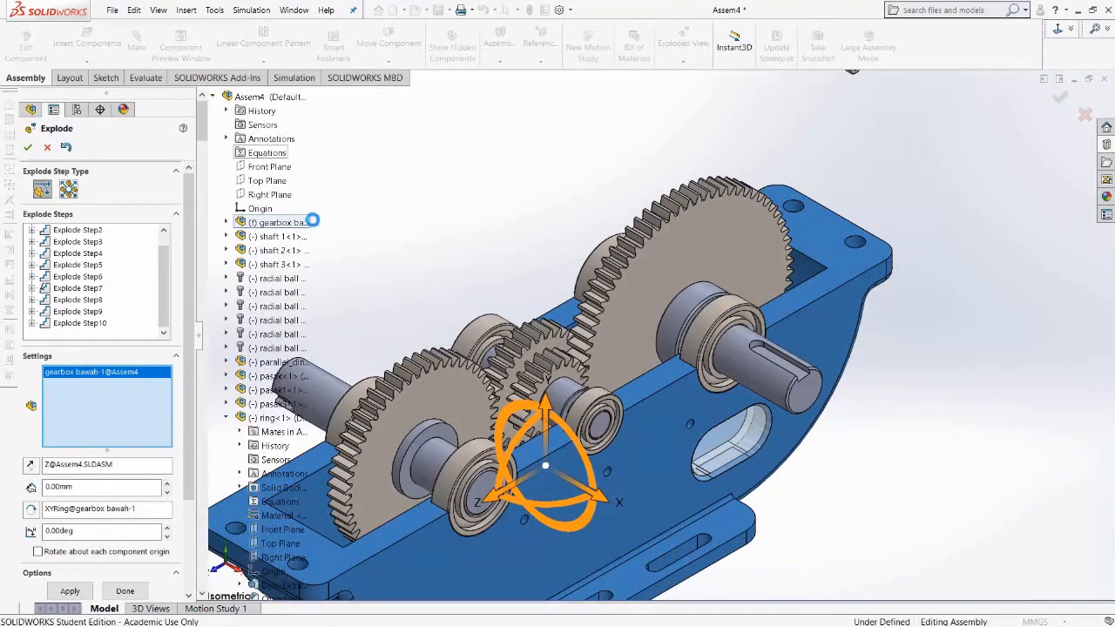
pyautogui.scroll(-1, 320, 251)
pyautogui.scroll(-1, 324, 287)
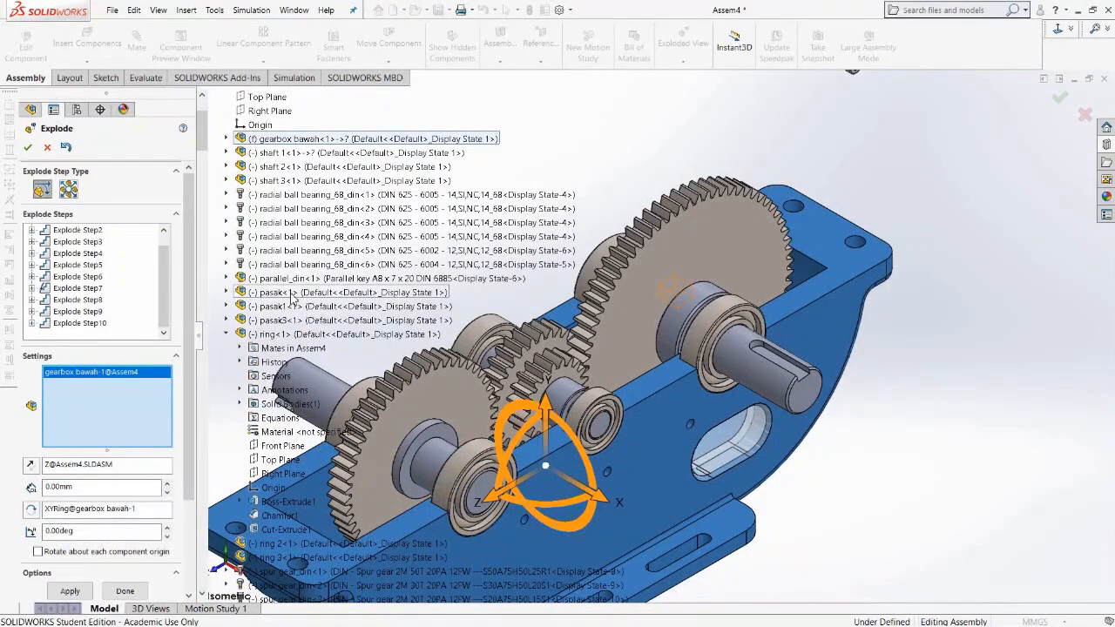
pyautogui.scroll(-6, 292, 298)
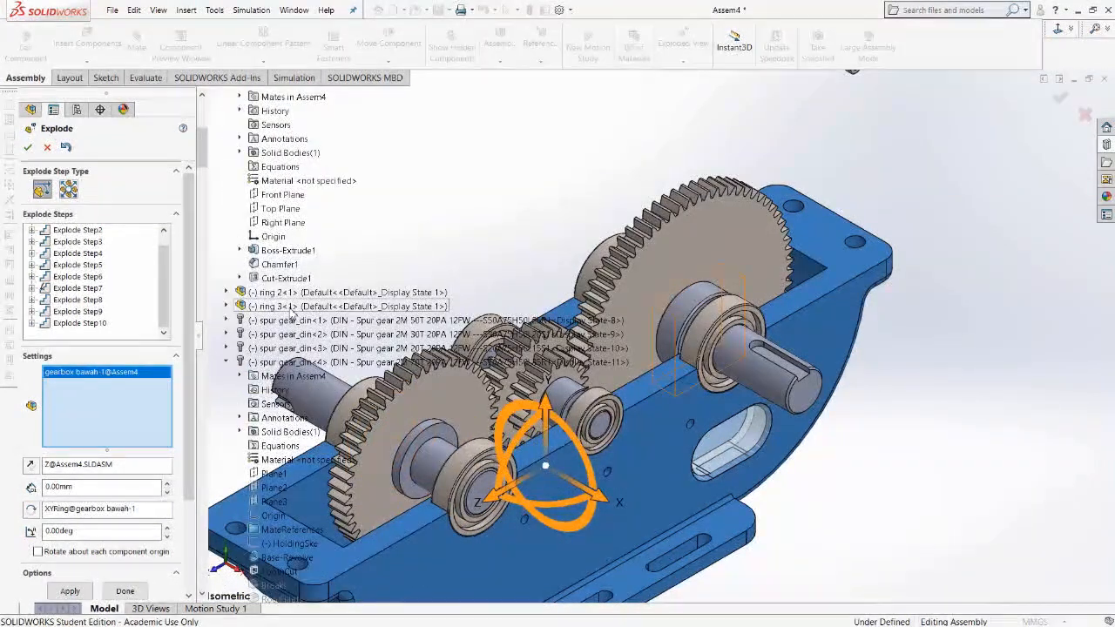
pyautogui.scroll(-3, 292, 313)
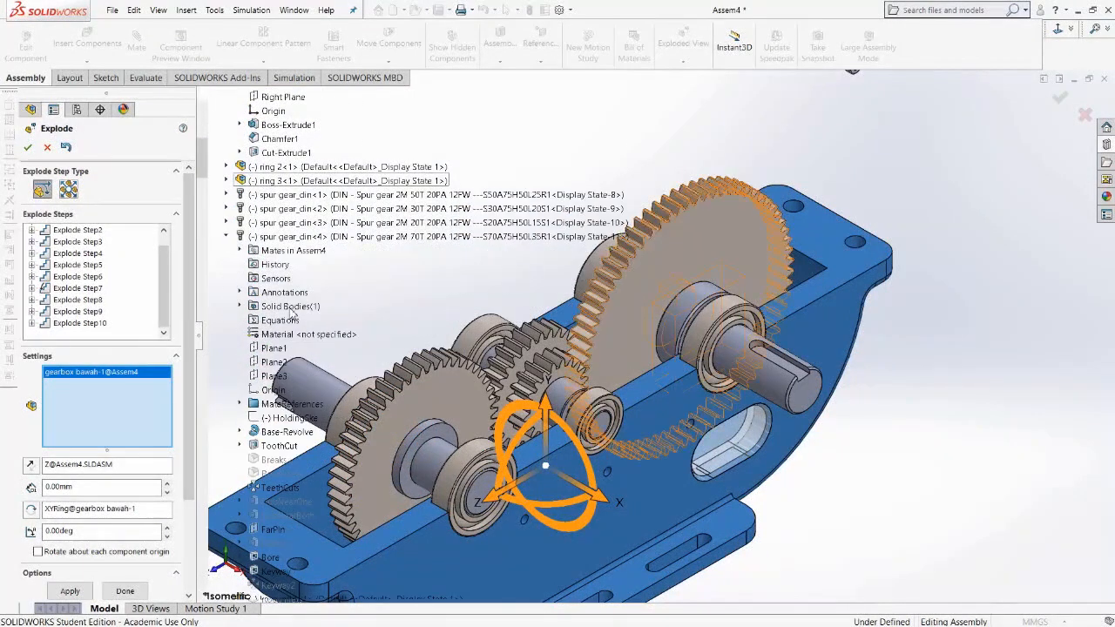
pyautogui.scroll(7, 292, 305)
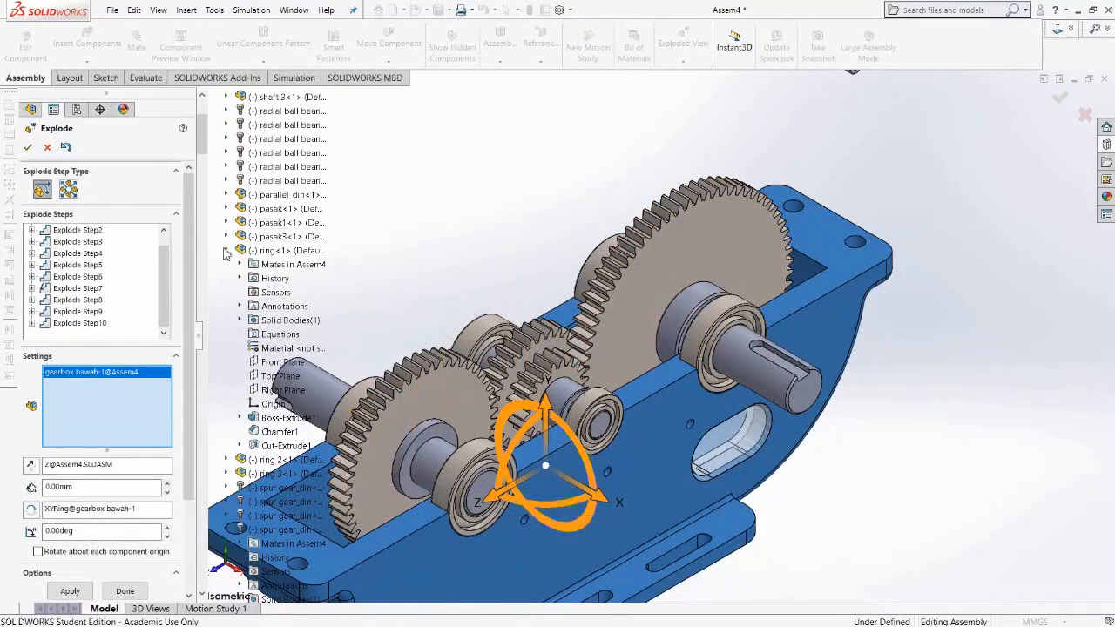
pyautogui.click(226, 251)
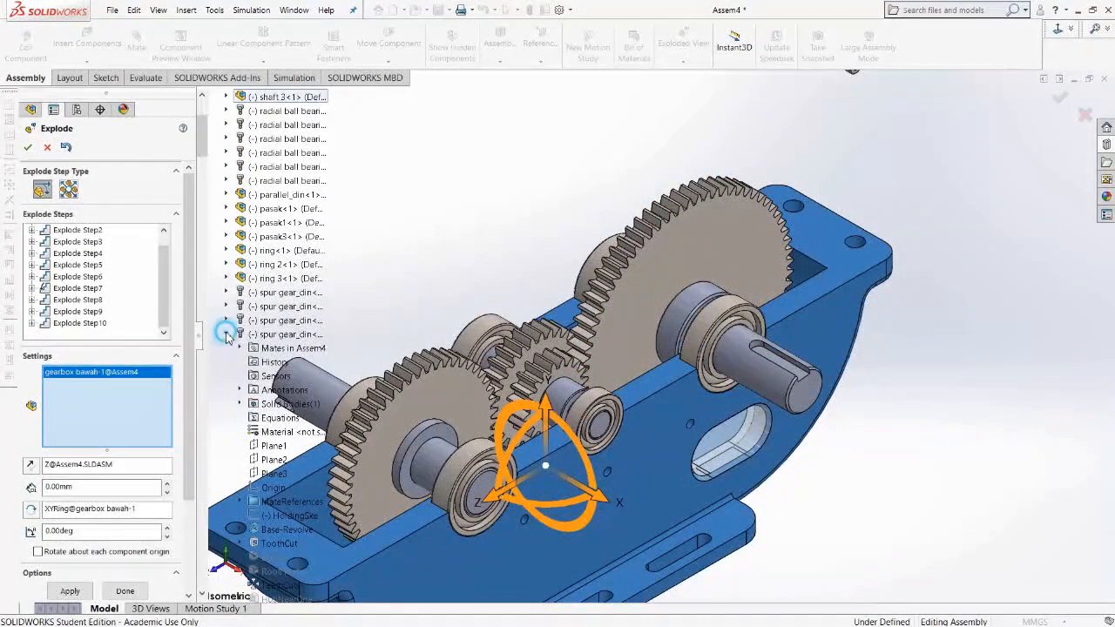
pyautogui.click(226, 335)
pyautogui.click(226, 362)
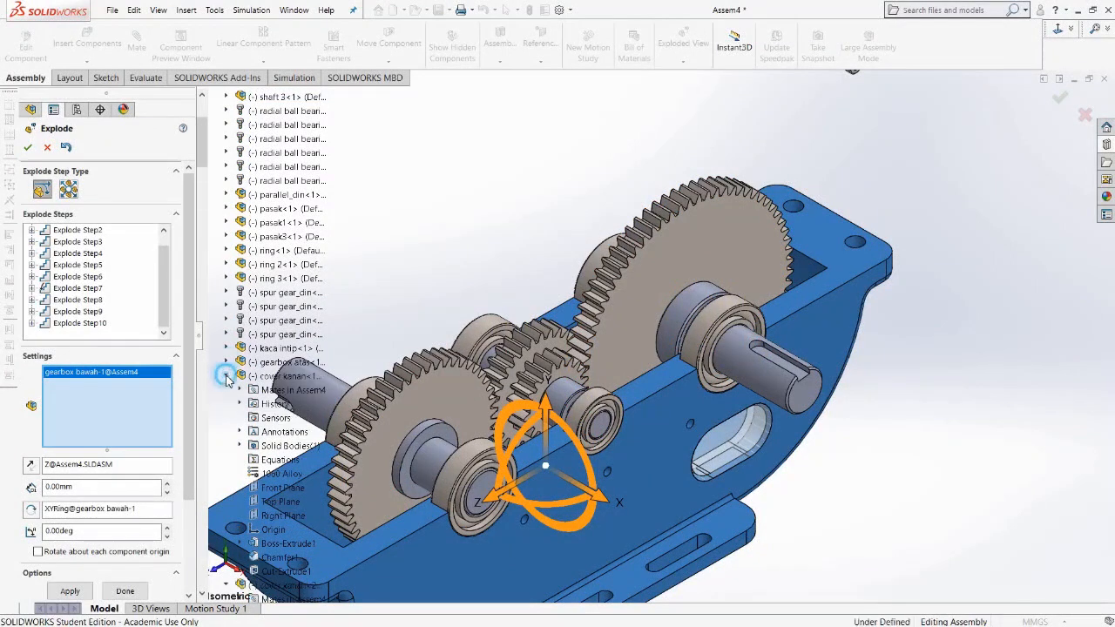
pyautogui.click(227, 376)
pyautogui.click(226, 391)
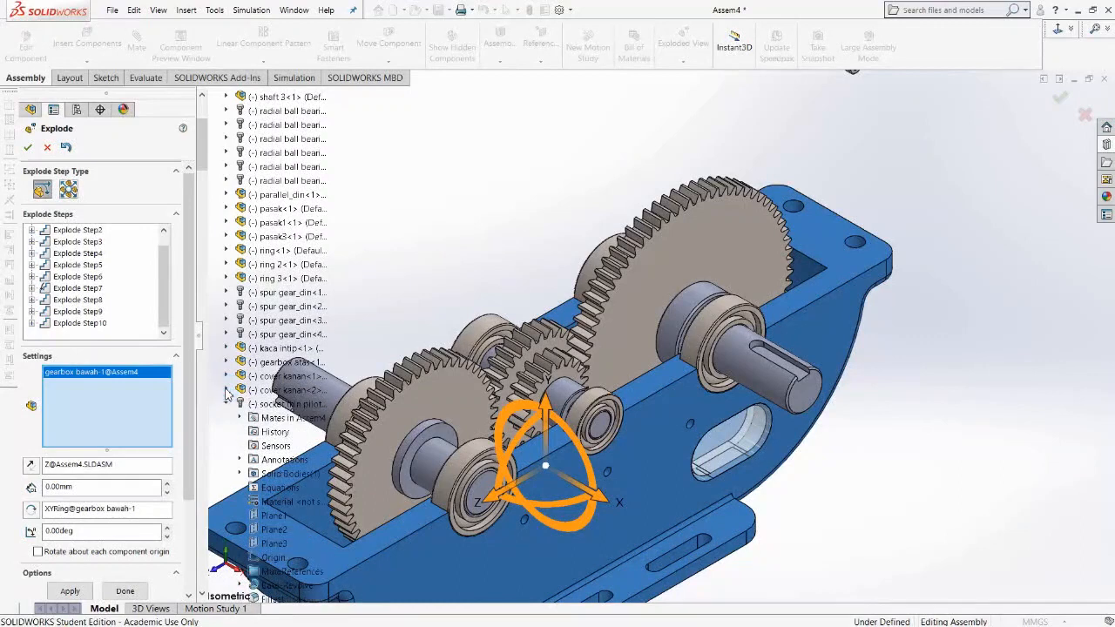
pyautogui.click(226, 404)
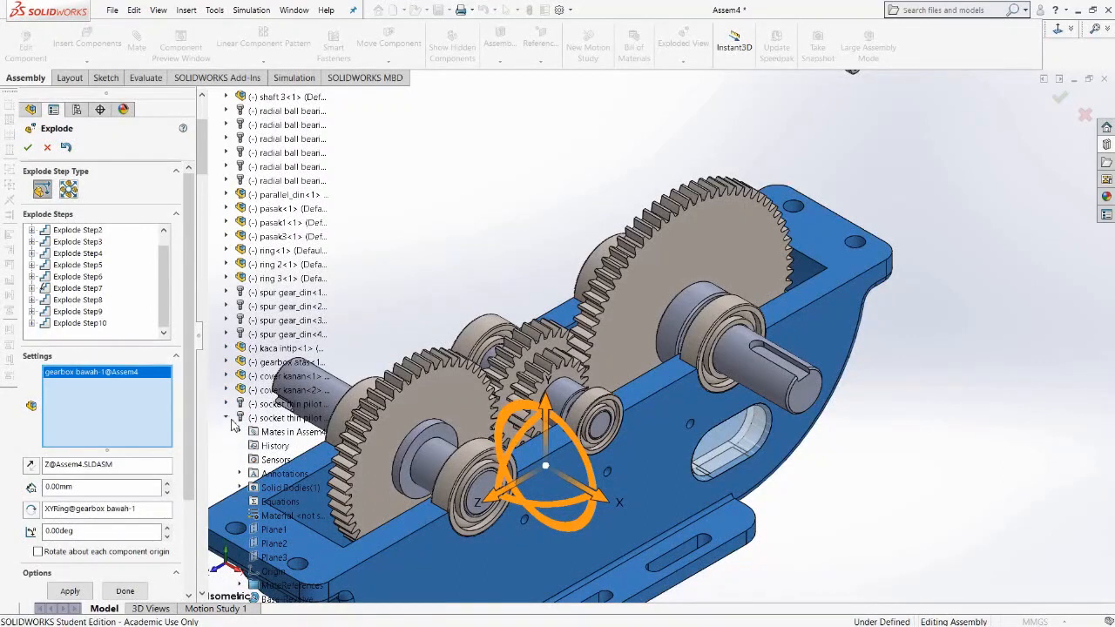
pyautogui.click(226, 418)
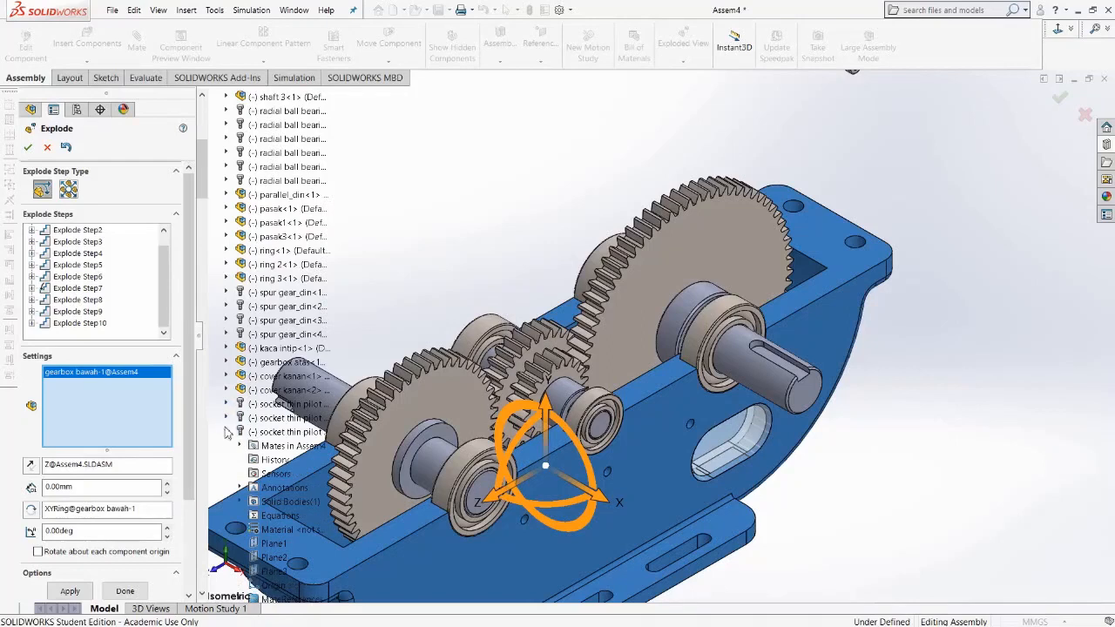
pyautogui.scroll(-12, 259, 415)
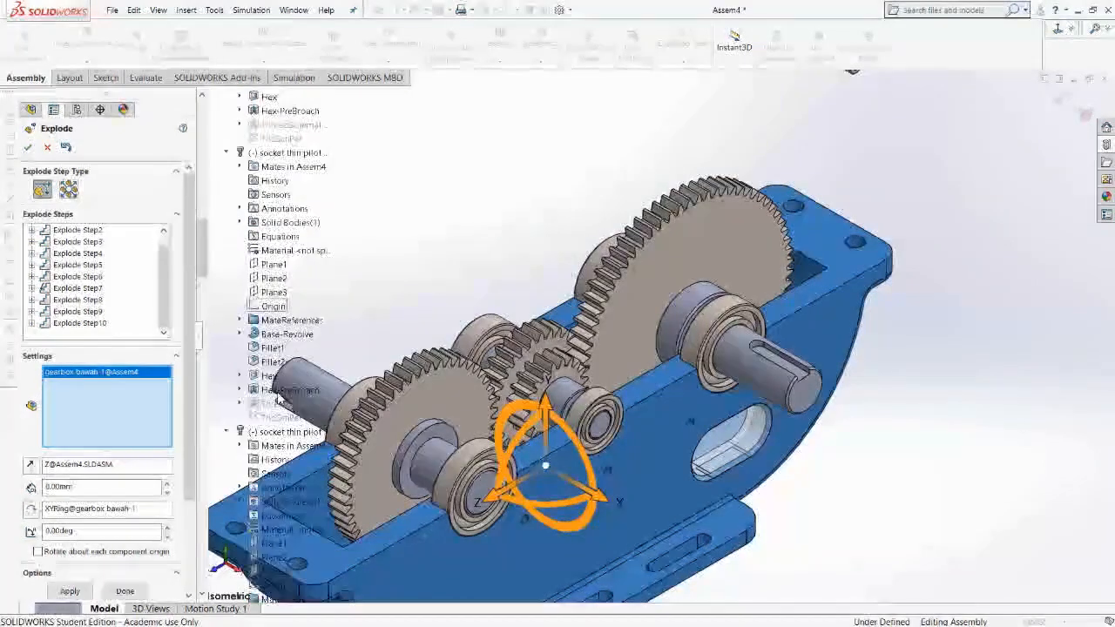
pyautogui.scroll(-6, 278, 398)
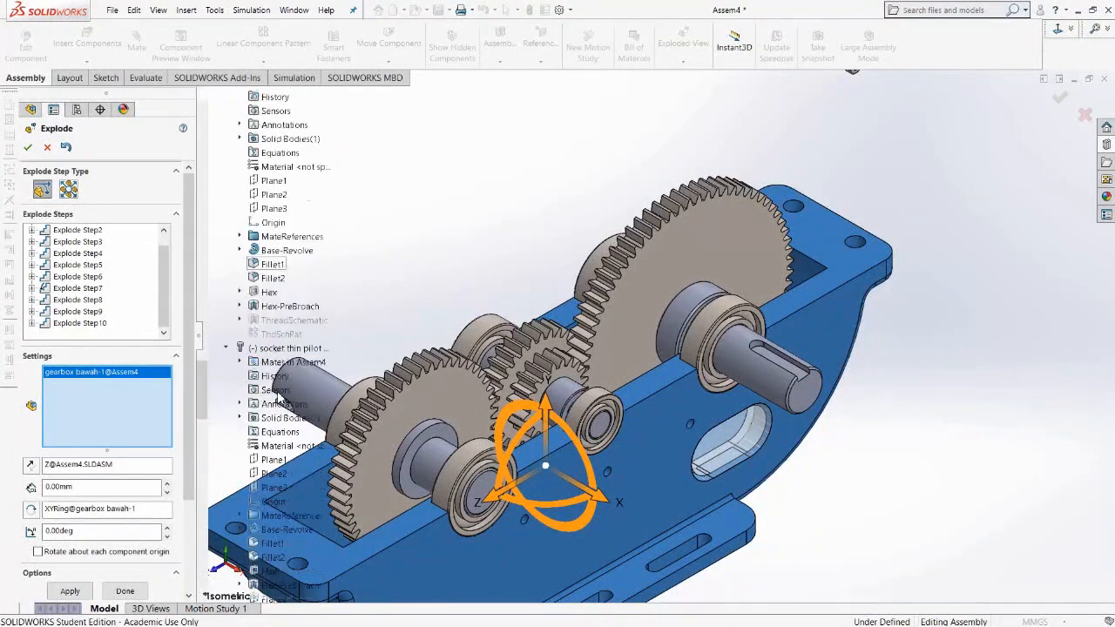
pyautogui.scroll(-1, 279, 398)
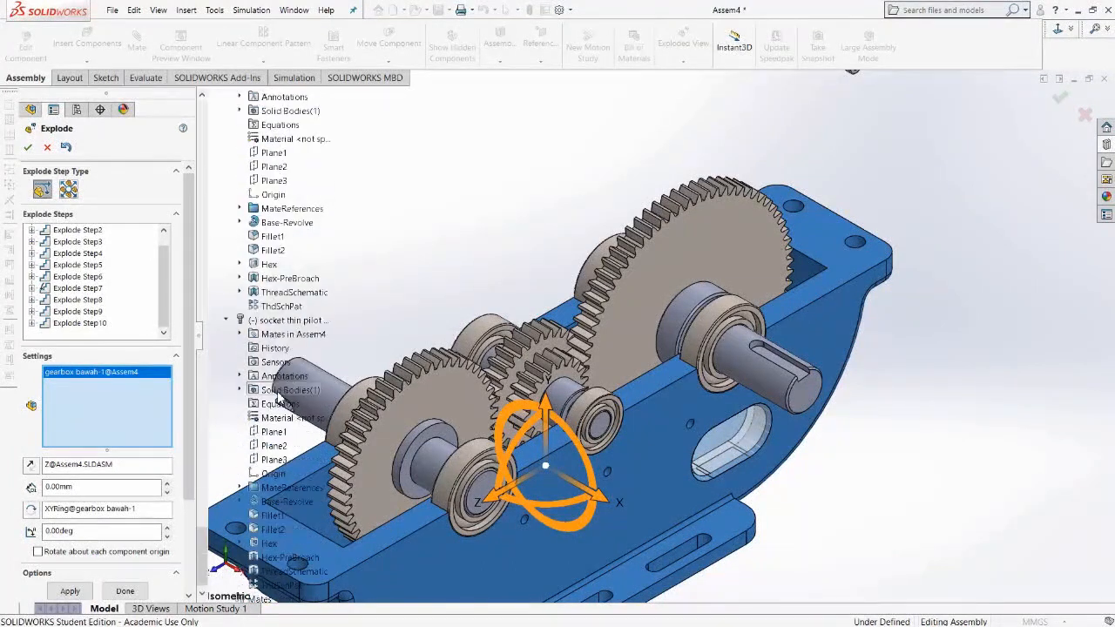
pyautogui.scroll(-6, 279, 398)
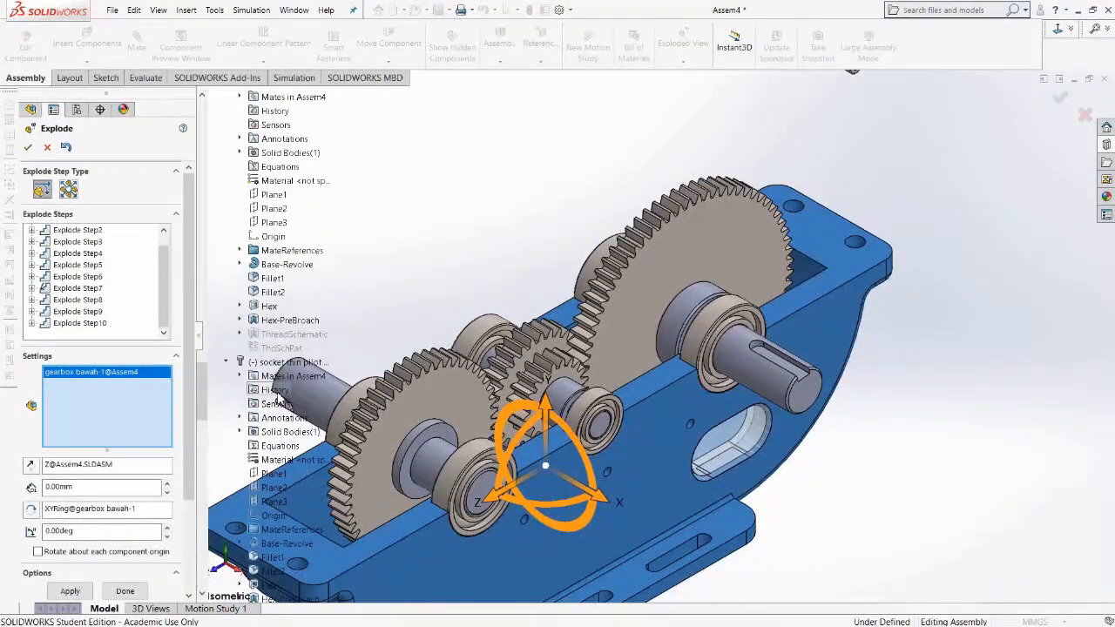
pyautogui.scroll(-2, 279, 398)
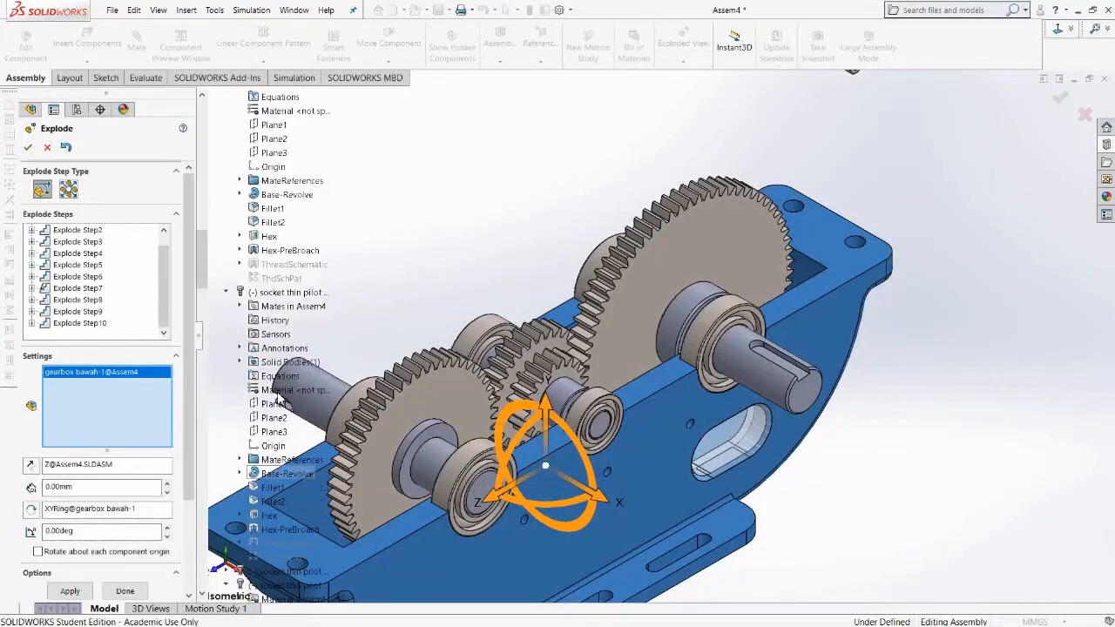
pyautogui.scroll(3, 279, 399)
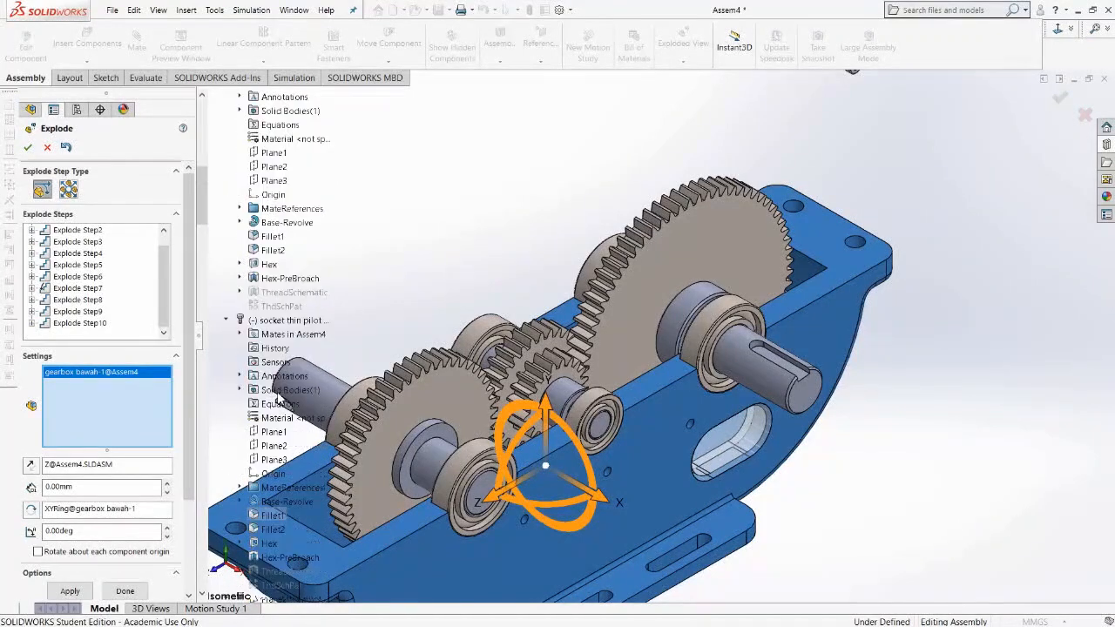
pyautogui.scroll(10, 279, 398)
pyautogui.scroll(-4, 279, 398)
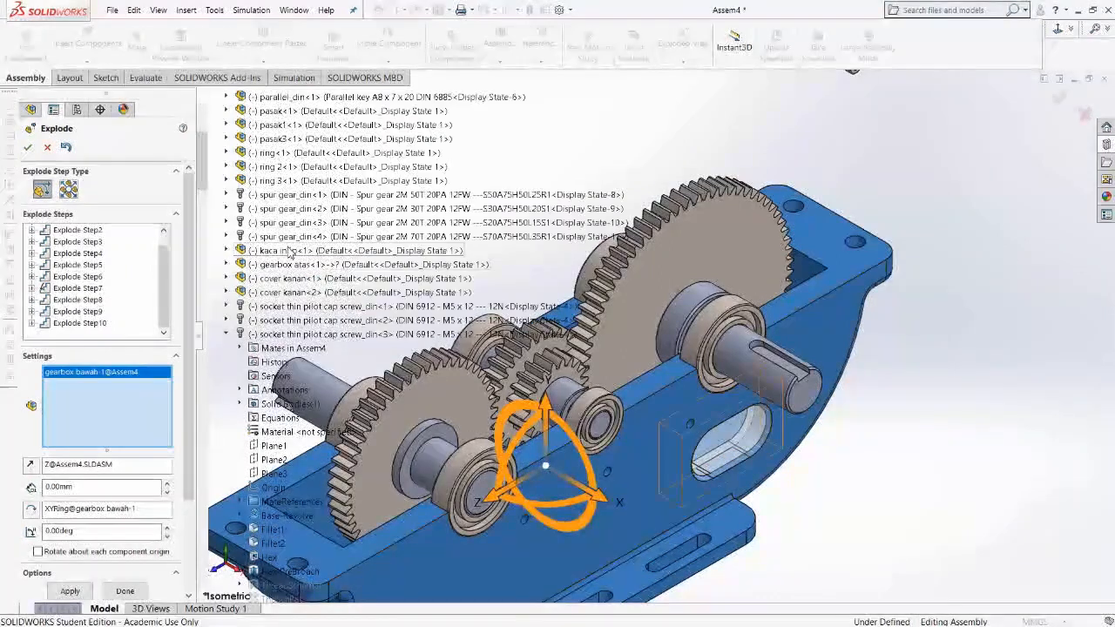
# Add the kaca intip window to the selection and explode it with the lower housing downward along the Y axis.
pyautogui.click(288, 252)
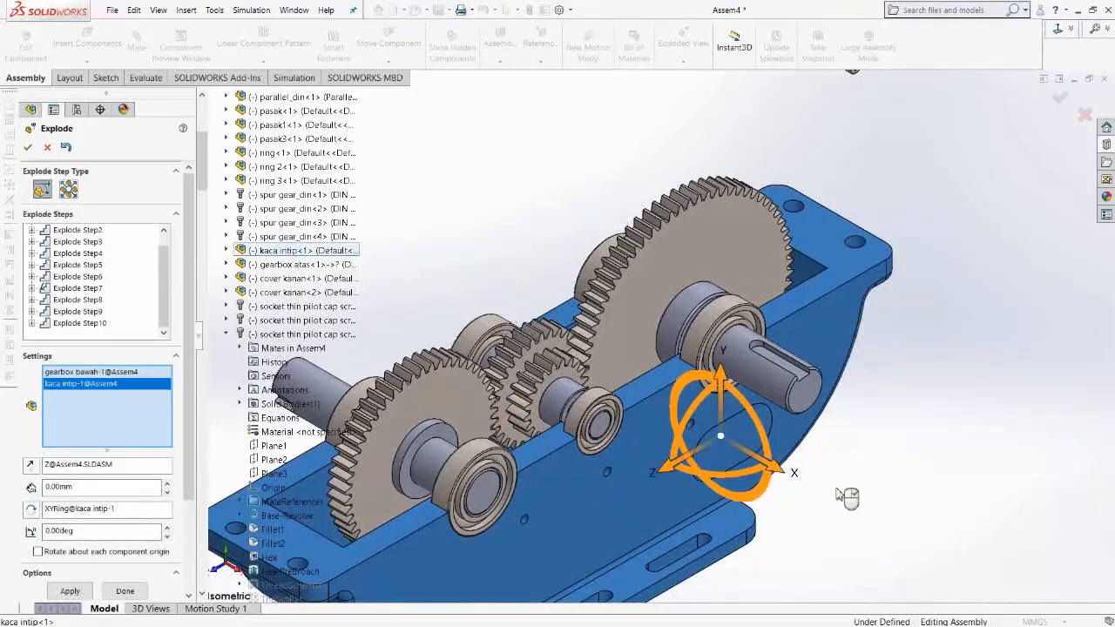
pyautogui.press('z')
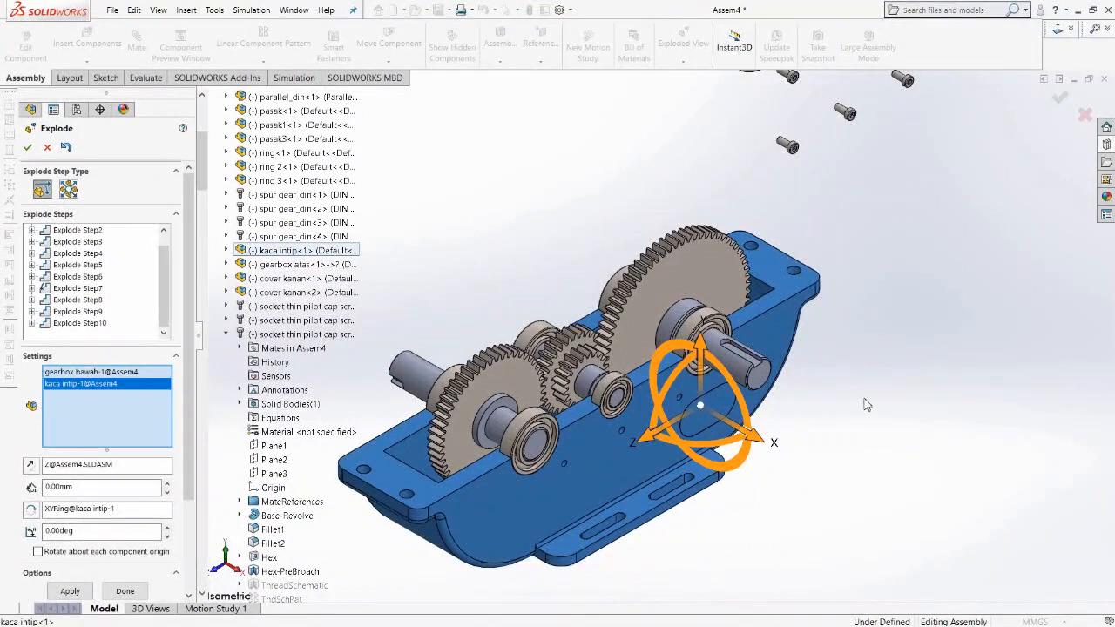
pyautogui.scroll(7, 898, 412)
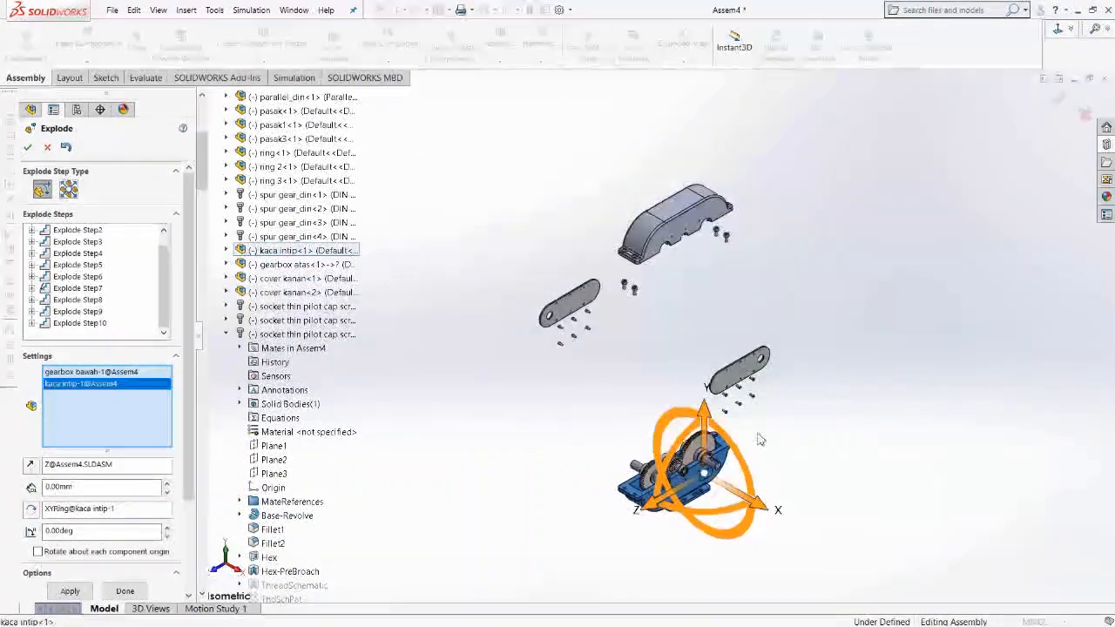
pyautogui.moveTo(707, 416); pyautogui.dragTo(702, 483)
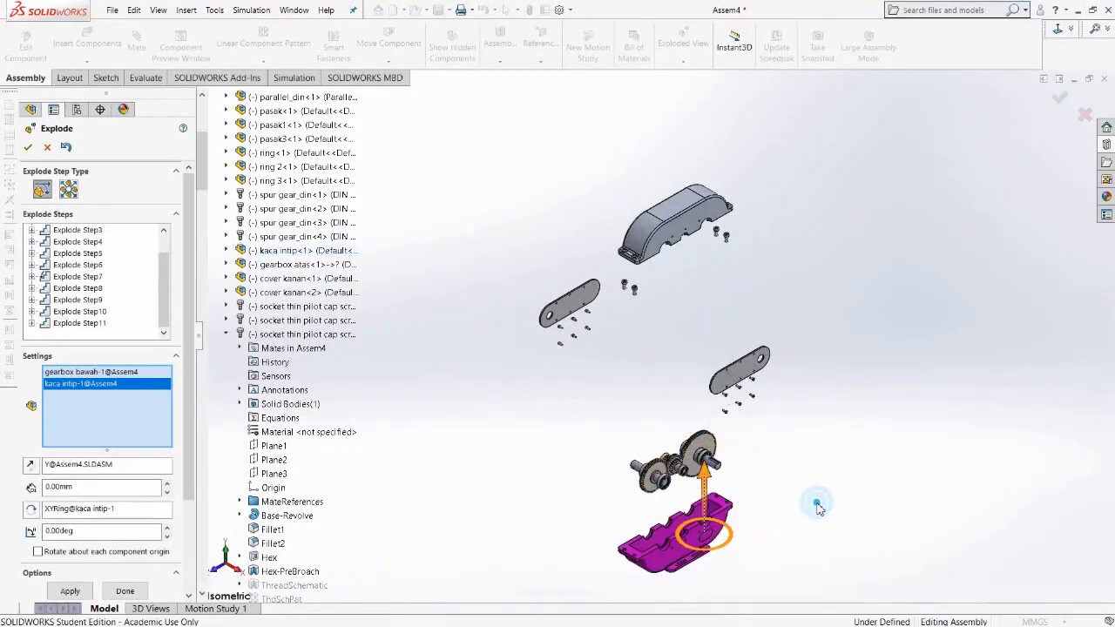
pyautogui.rightClick(819, 509)
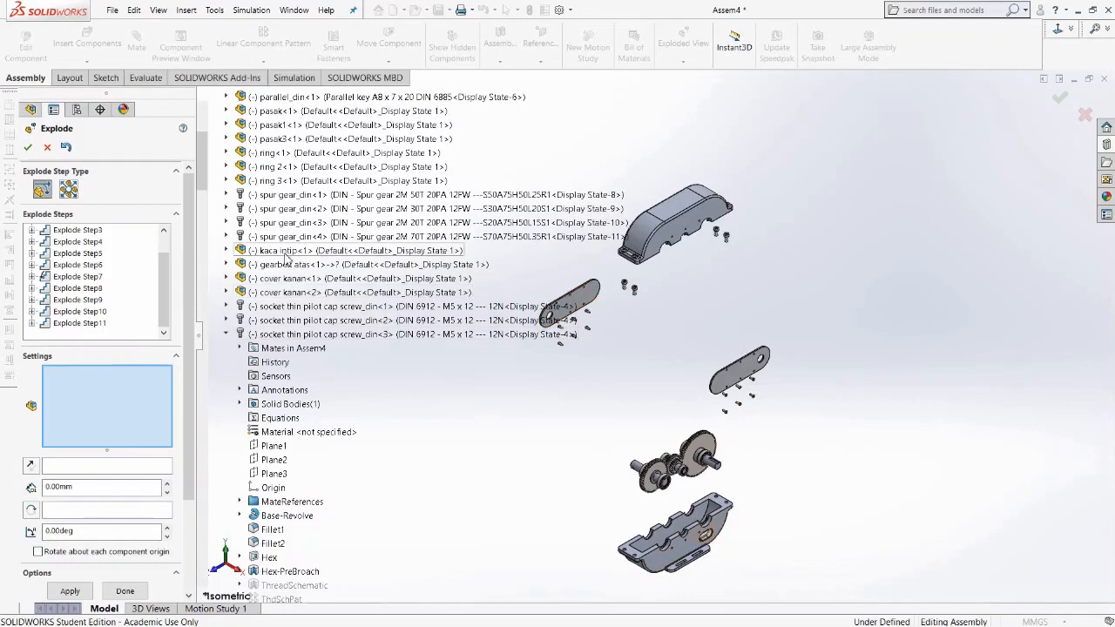
# Explode the kaca intip window slightly along the X axis, then lift it upward along the Y axis.
pyautogui.click(287, 251)
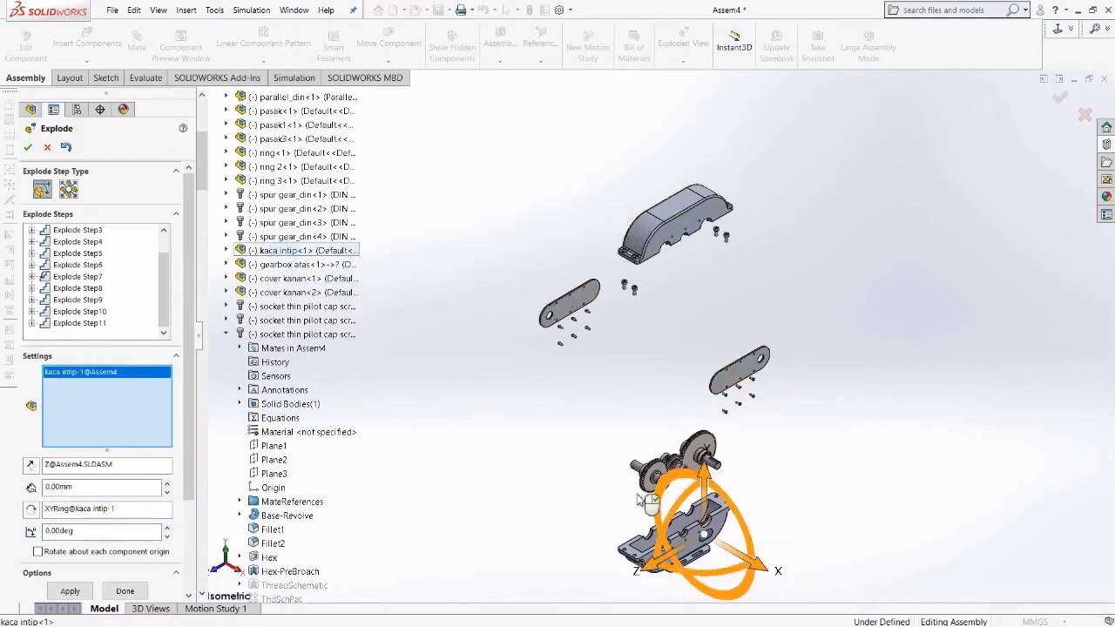
pyautogui.moveTo(762, 572); pyautogui.dragTo(749, 567)
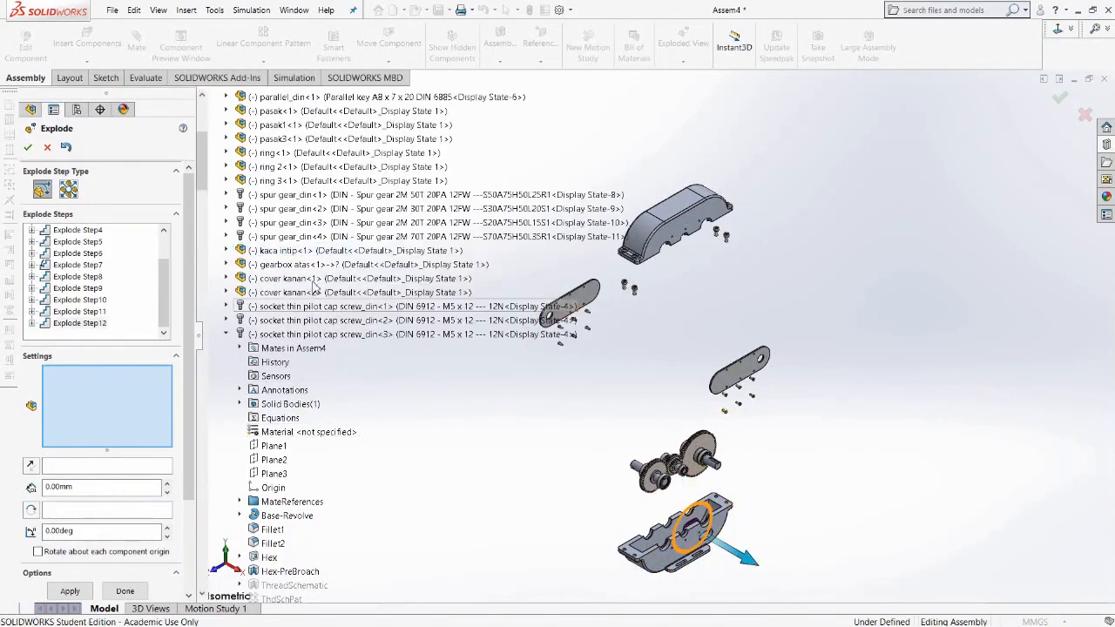
pyautogui.click(289, 251)
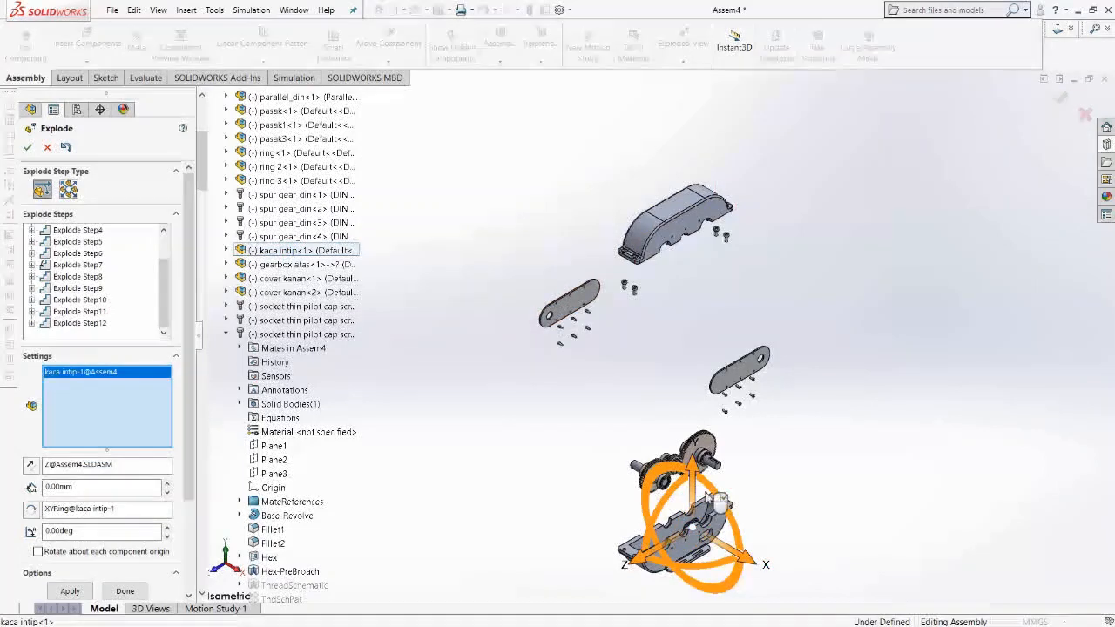
pyautogui.moveTo(707, 478); pyautogui.dragTo(698, 433)
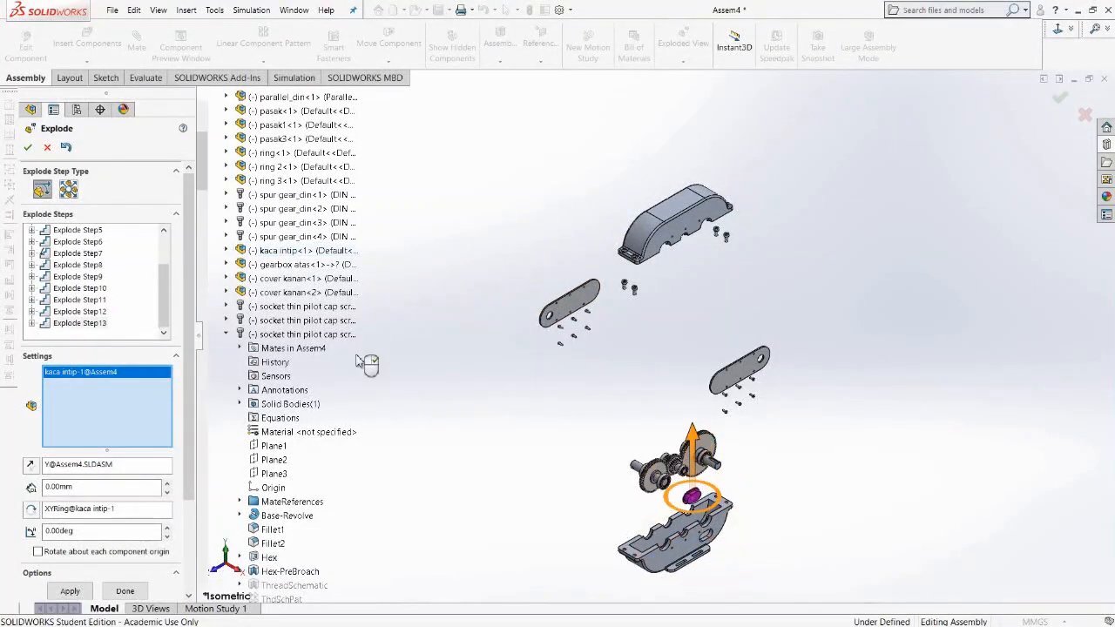
# Move the kaca intip window further outward along the X axis, away from the lower housing.
pyautogui.click(284, 254)
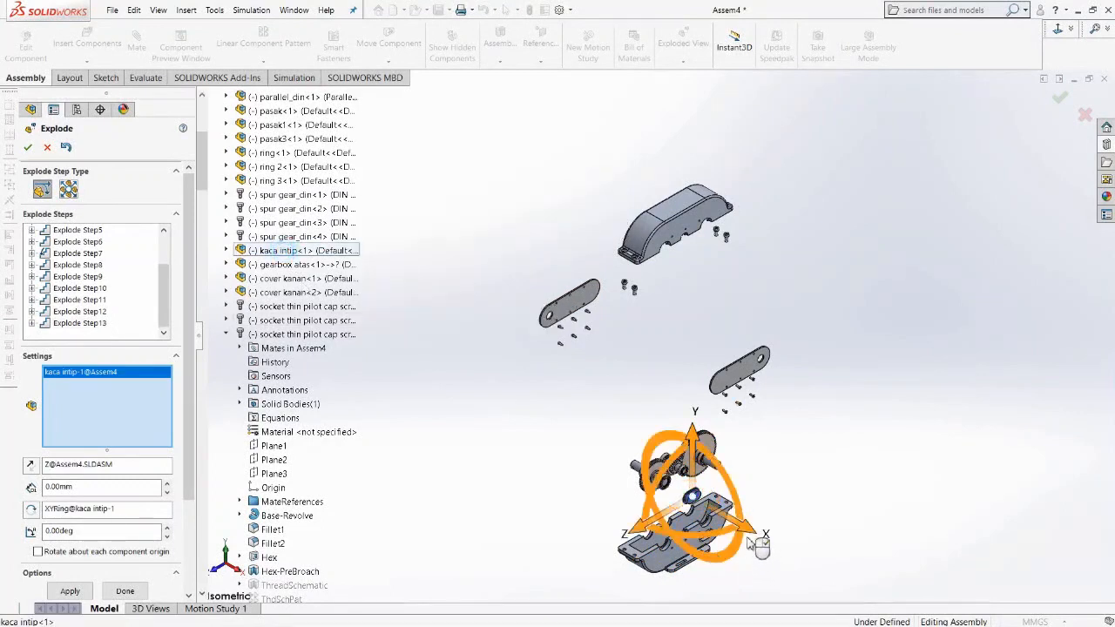
pyautogui.moveTo(751, 534); pyautogui.dragTo(842, 597)
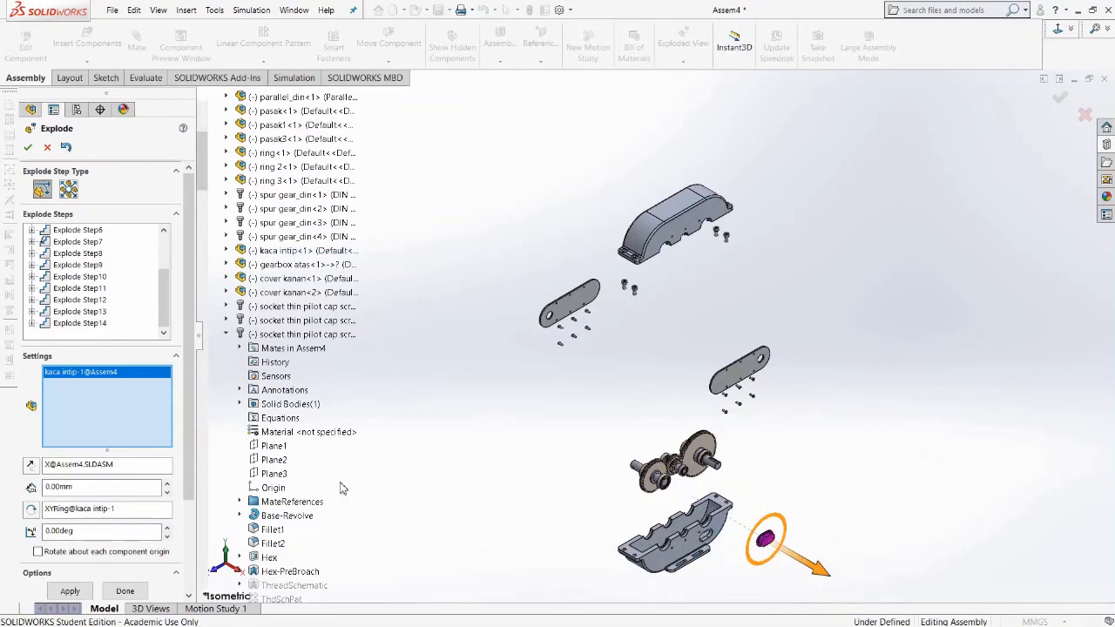
pyautogui.click(431, 478)
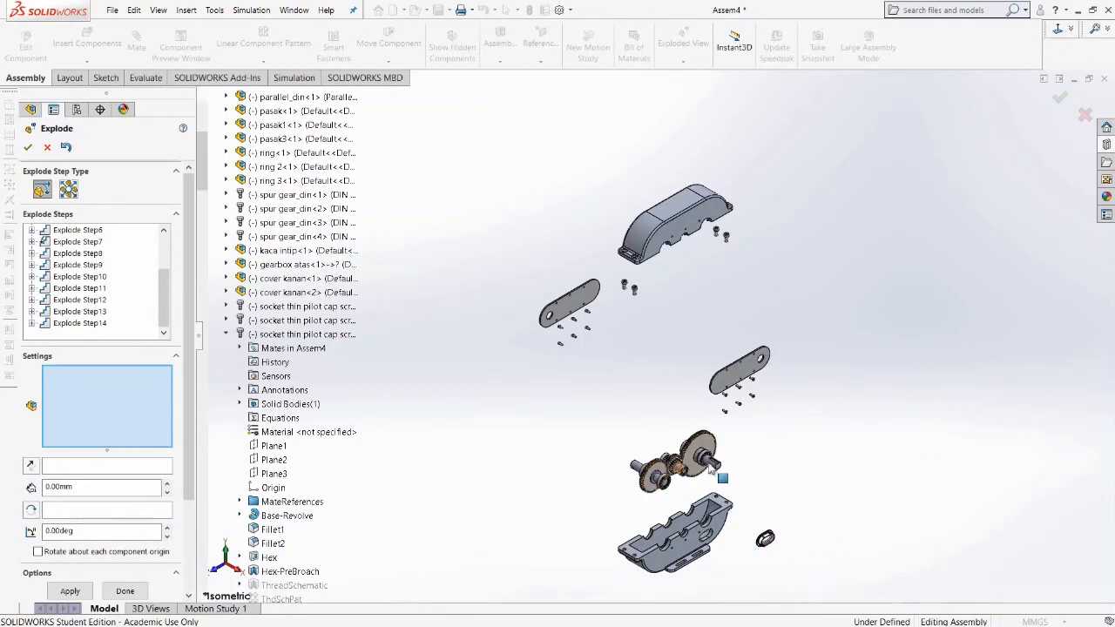
# Select three radial ball bearings on the gear shafts and explode them outward along the X axis.
pyautogui.scroll(-2, 701, 474)
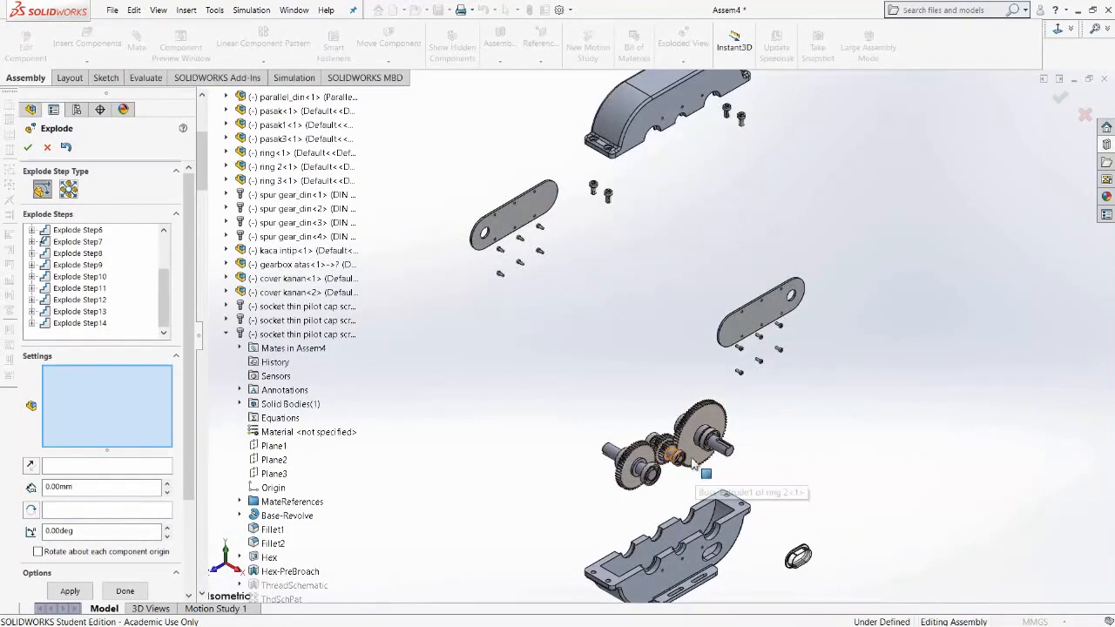
pyautogui.scroll(-4, 693, 464)
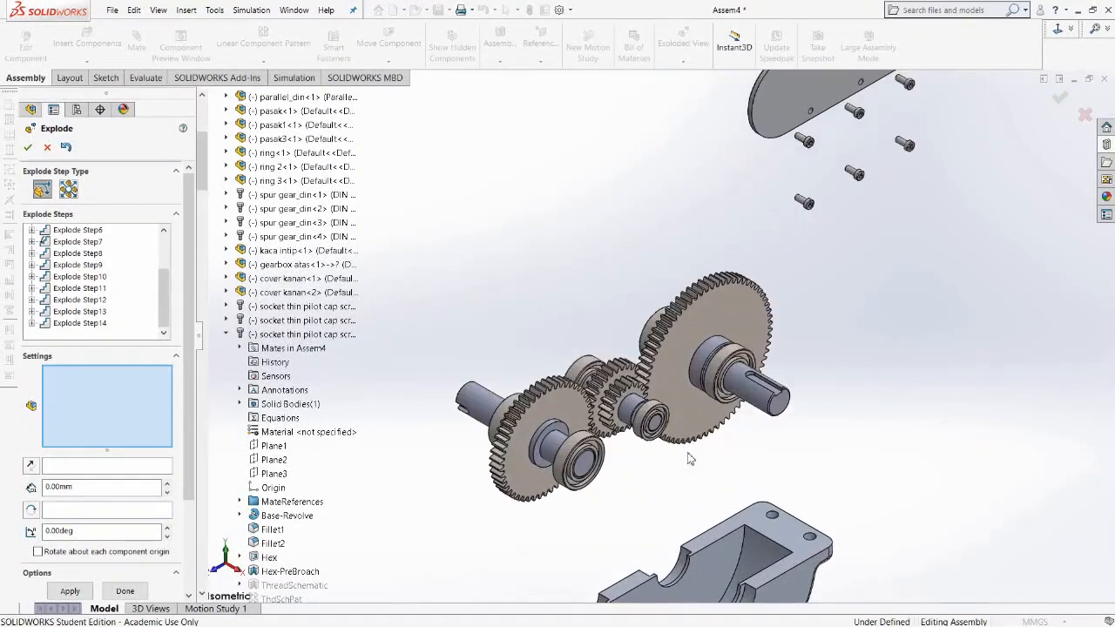
pyautogui.click(580, 455)
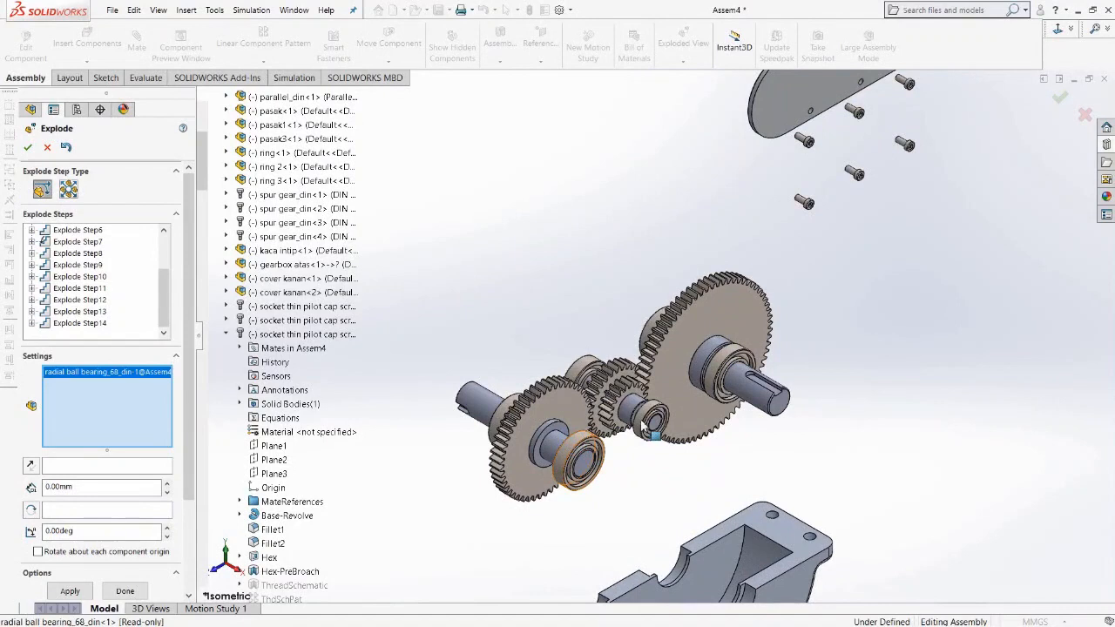
pyautogui.click(652, 420)
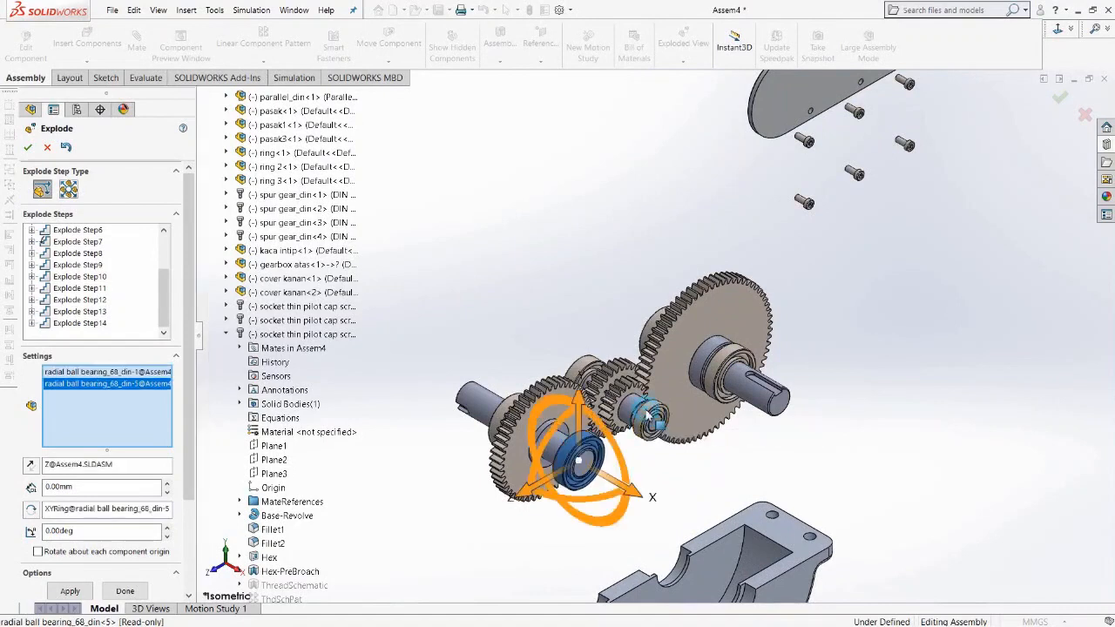
pyautogui.click(719, 370)
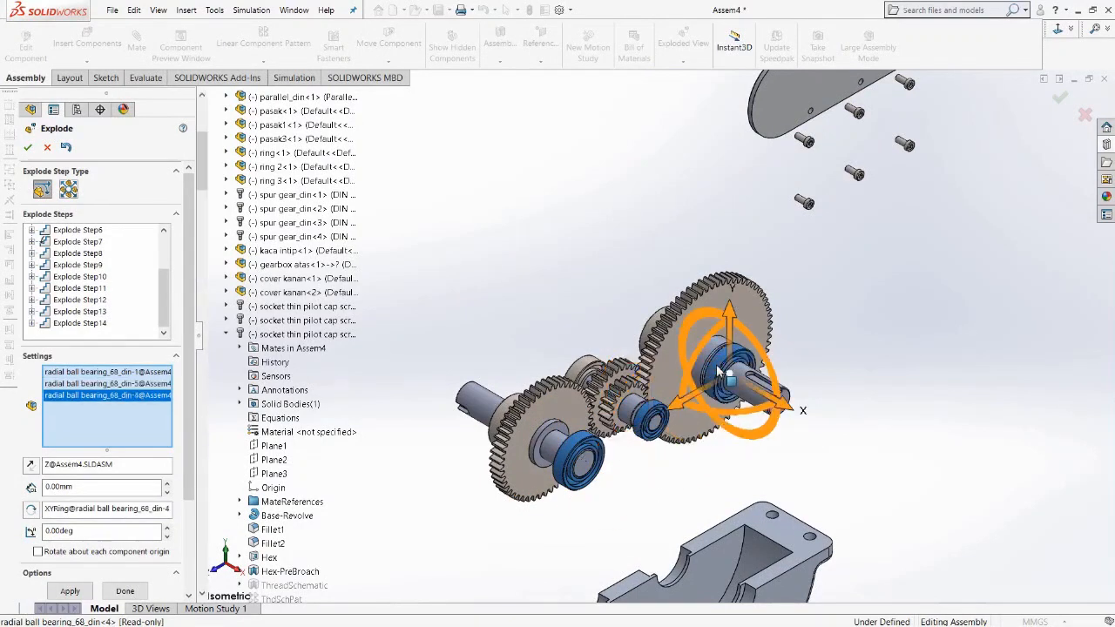
pyautogui.scroll(5, 809, 438)
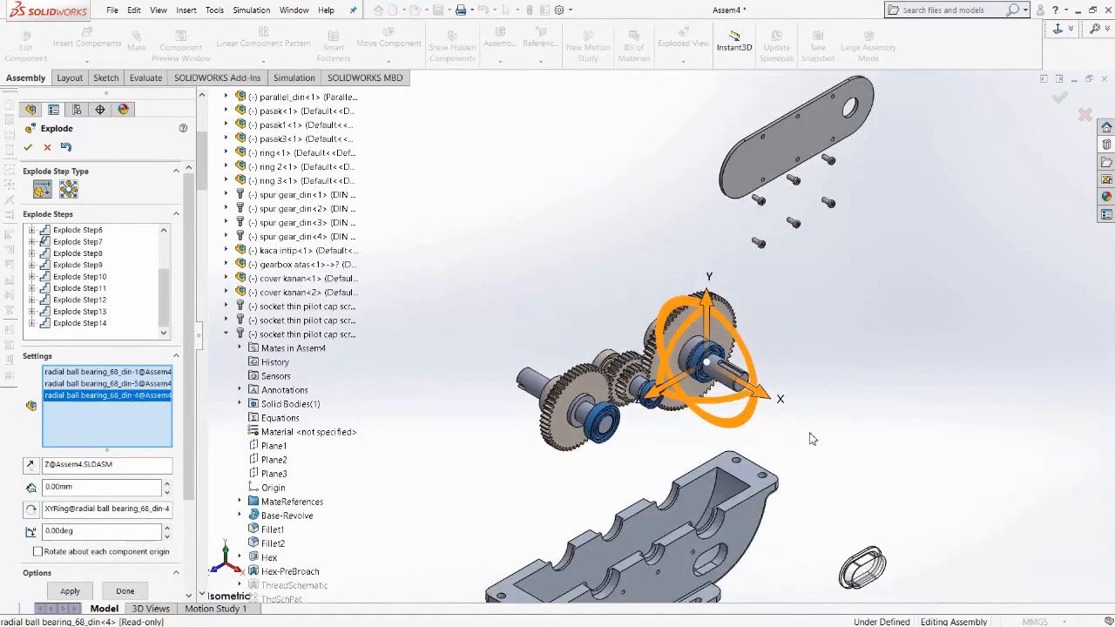
pyautogui.moveTo(741, 386); pyautogui.dragTo(927, 515)
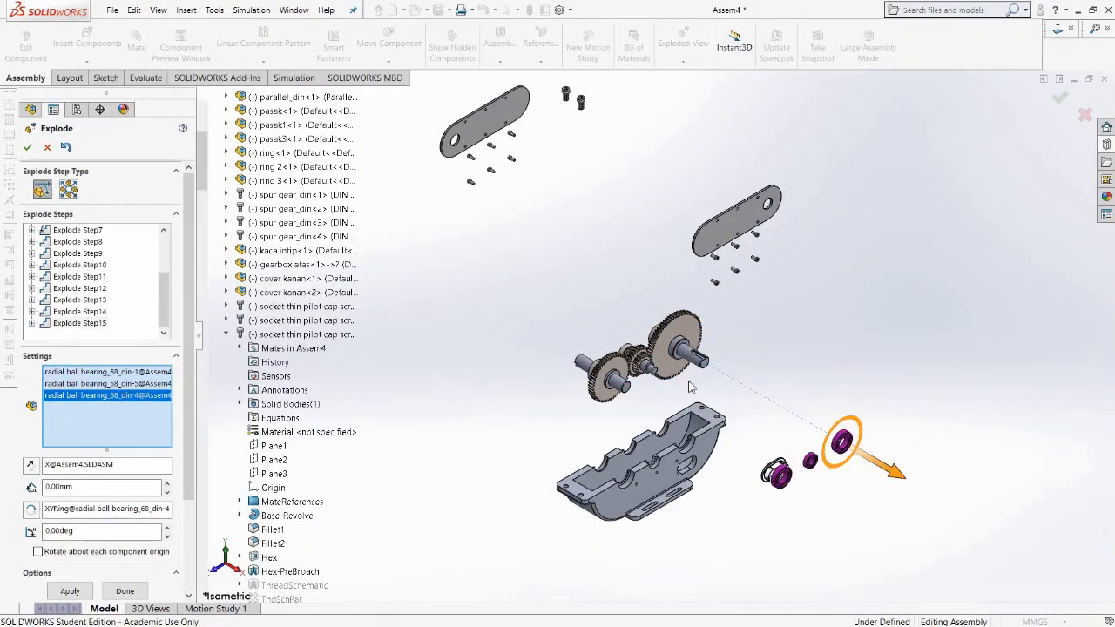
# Select ring 3 and ring 2 on the shafts and explode them outward along the X axis.
pyautogui.scroll(-2, 684, 366)
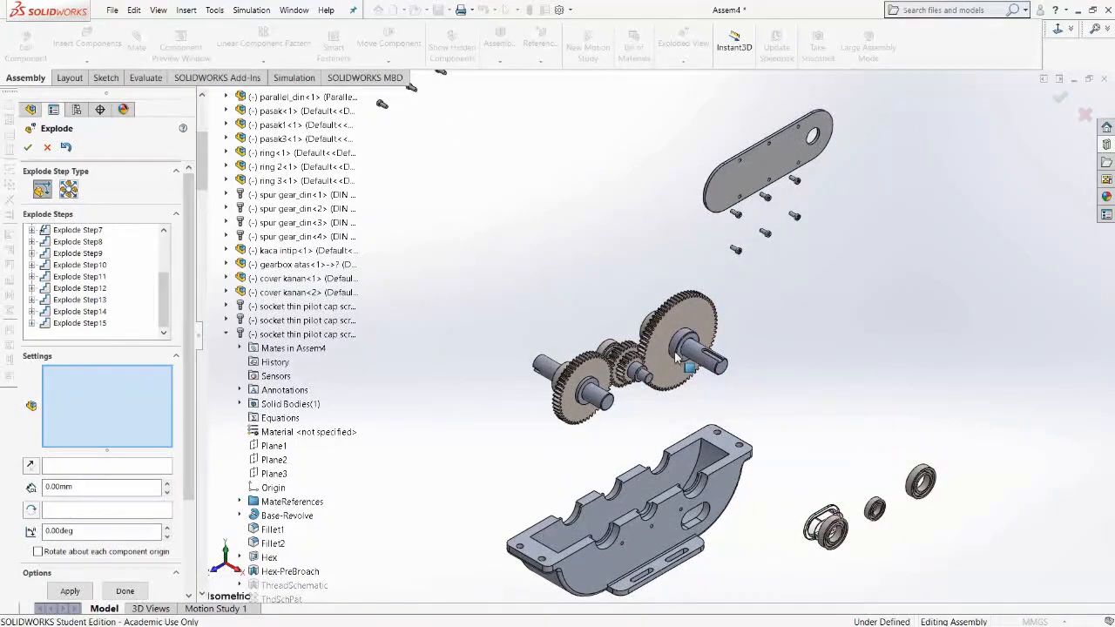
pyautogui.scroll(-2, 677, 357)
pyautogui.click(678, 348)
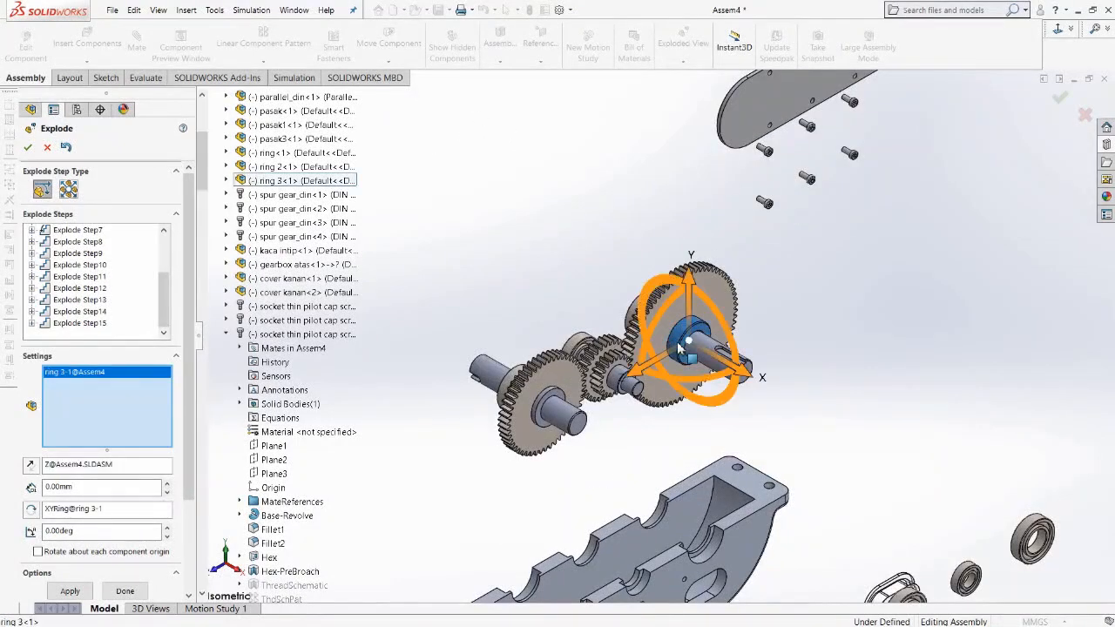
pyautogui.click(620, 373)
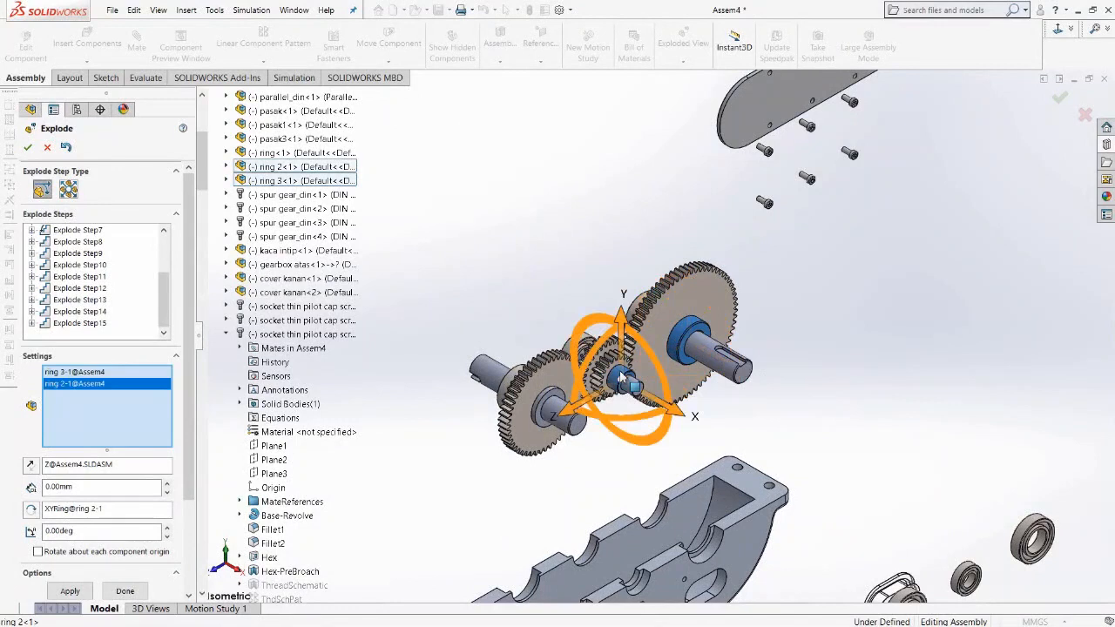
pyautogui.moveTo(678, 420); pyautogui.dragTo(923, 552)
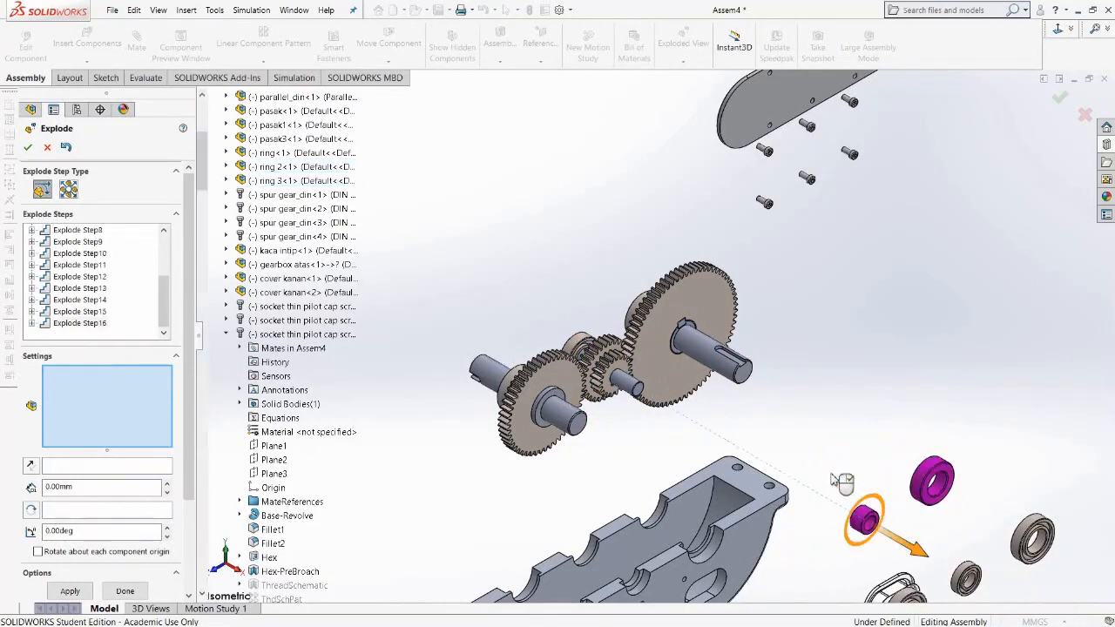
# Reselect ring 2 and ring 3 and move them further outward along the X axis.
pyautogui.press('f')
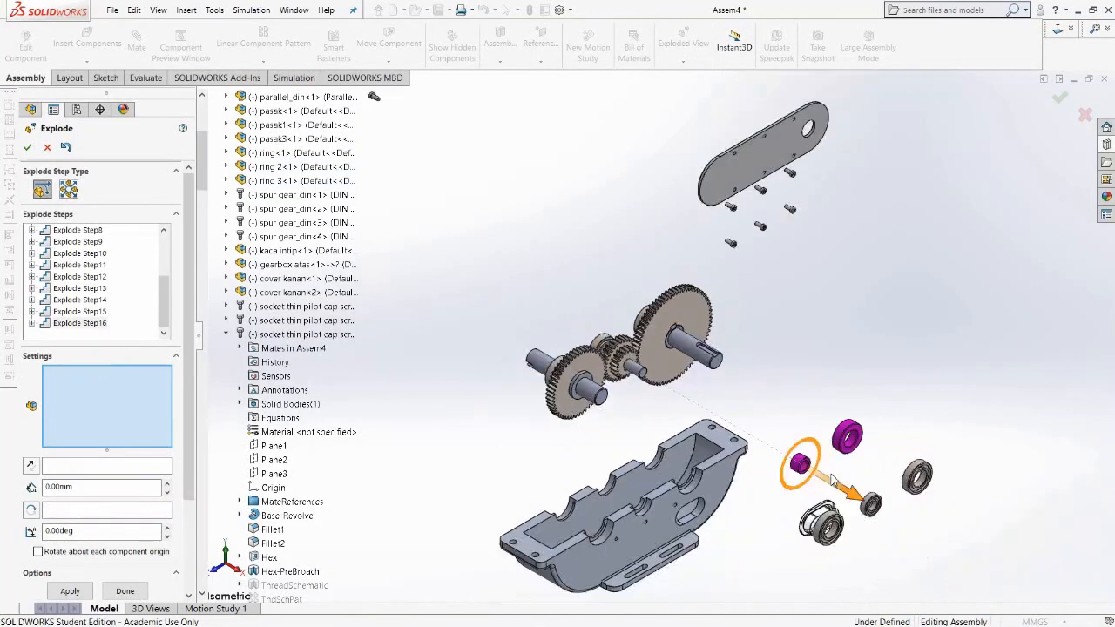
pyautogui.click(754, 378)
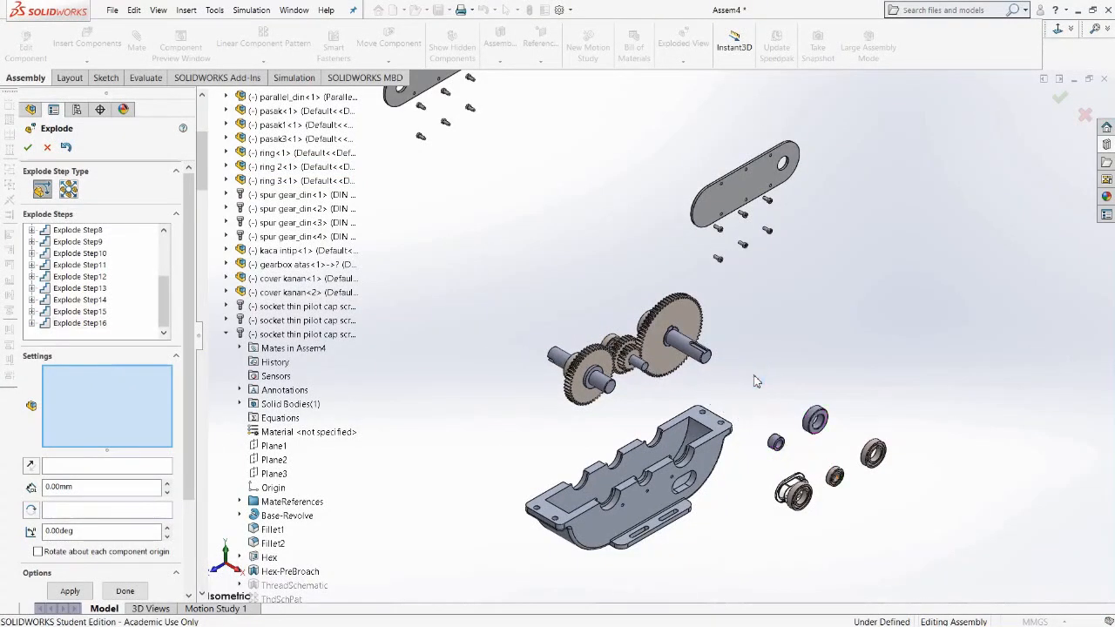
pyautogui.moveTo(751, 388); pyautogui.dragTo(834, 453)
pyautogui.moveTo(752, 387); pyautogui.dragTo(833, 464)
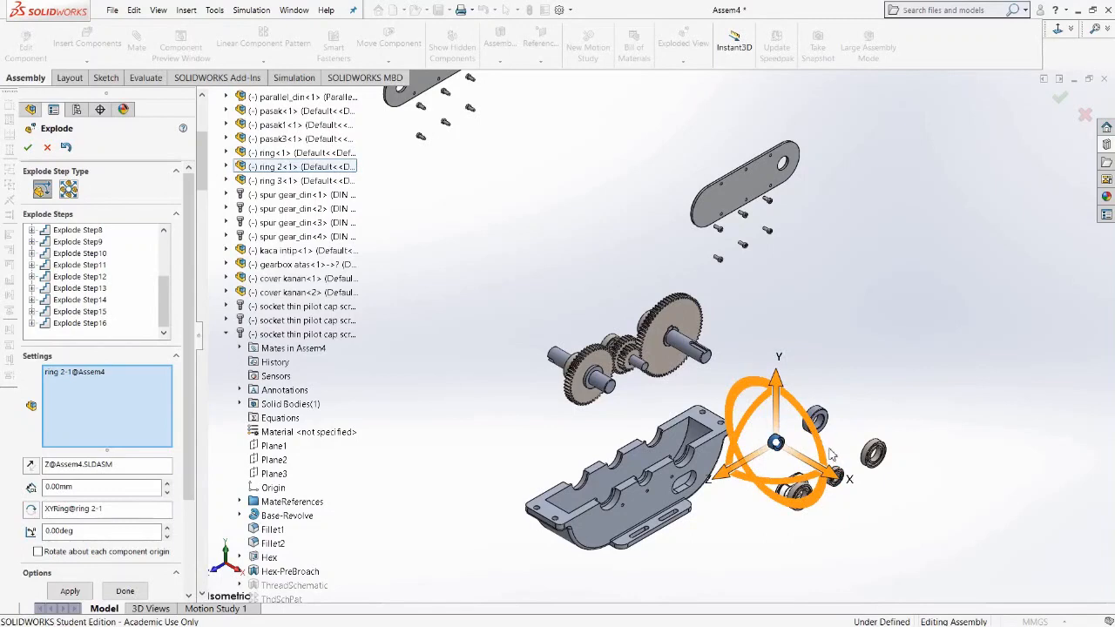
pyautogui.keyDown('ctrl'); pyautogui.click(834, 455); pyautogui.keyUp('ctrl')
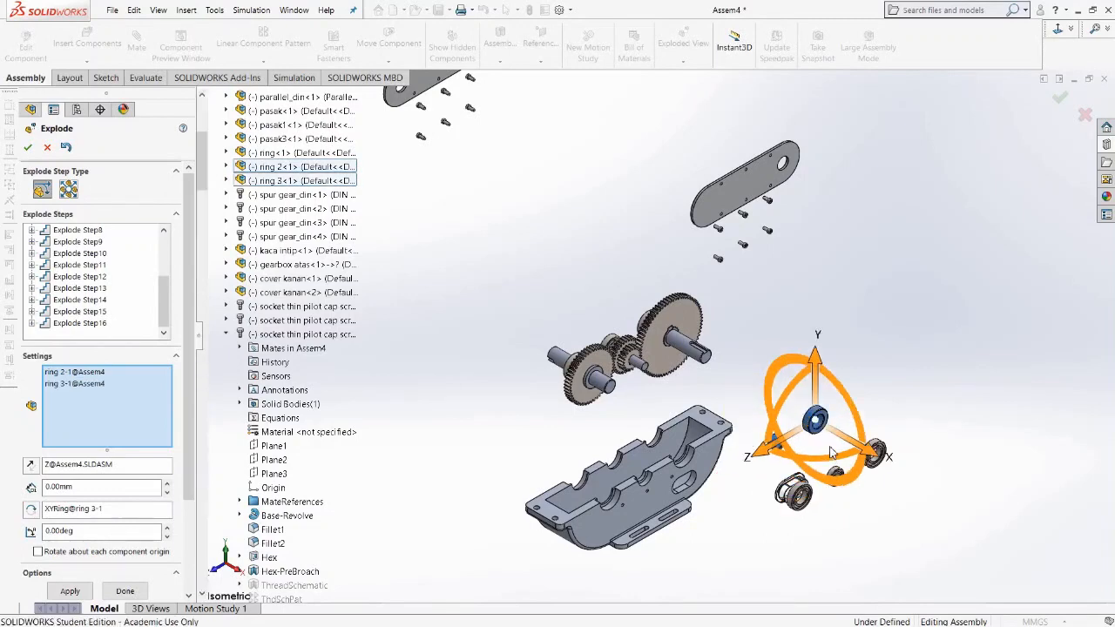
pyautogui.moveTo(883, 465); pyautogui.dragTo(911, 486)
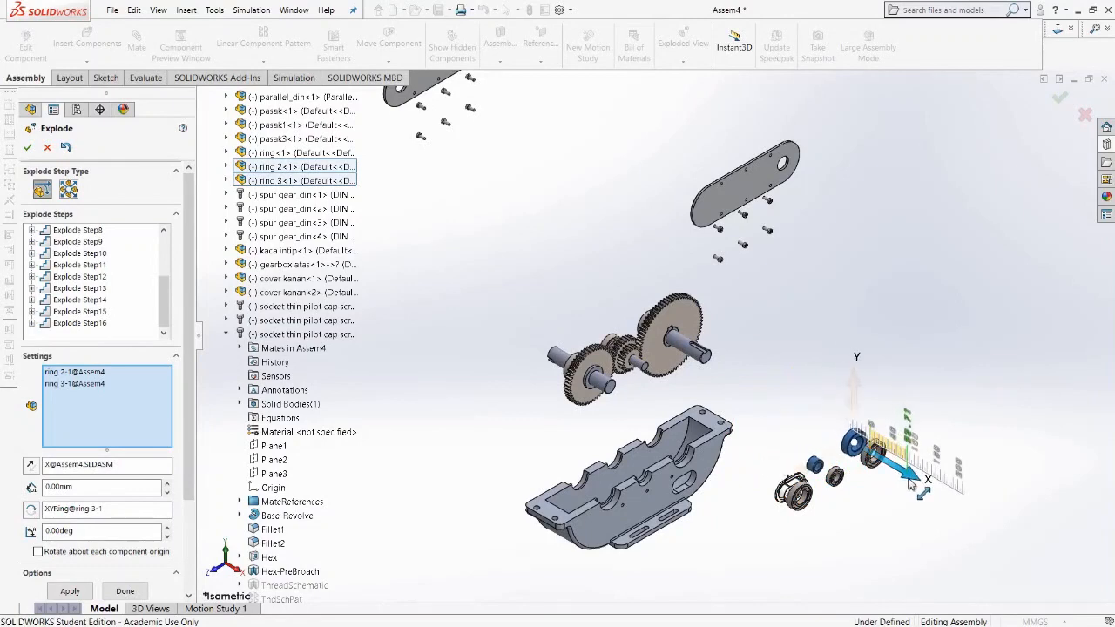
# Explode spur gears din-4, din-3 and din-2 outward along the X axis, one gear at a time.
pyautogui.click(668, 375)
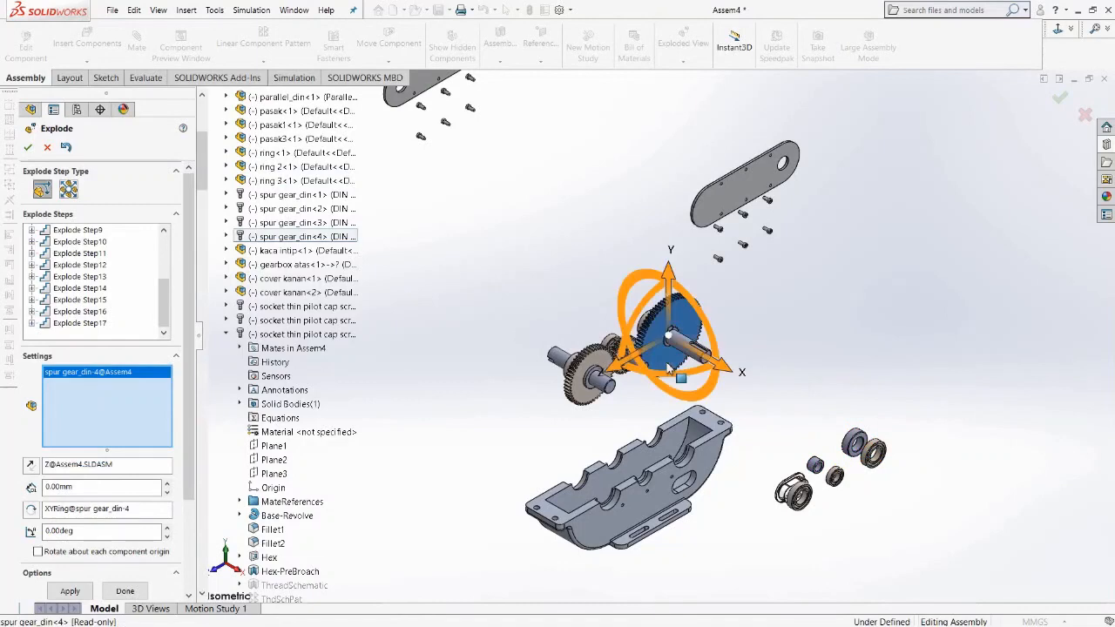
pyautogui.moveTo(719, 371); pyautogui.dragTo(911, 507)
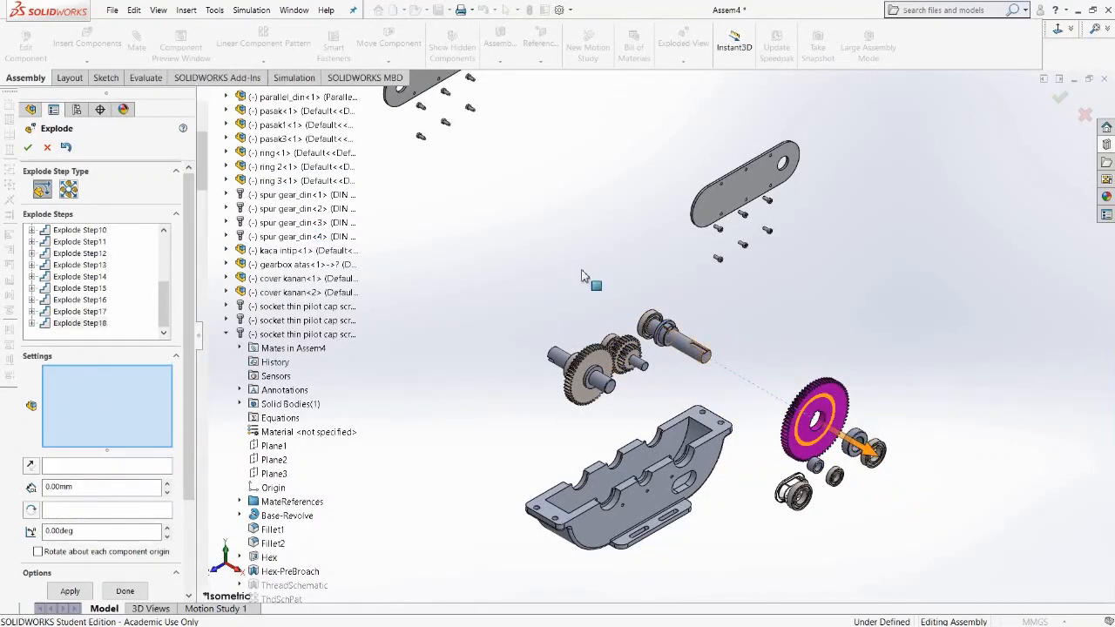
pyautogui.click(635, 360)
pyautogui.moveTo(685, 391); pyautogui.dragTo(885, 559)
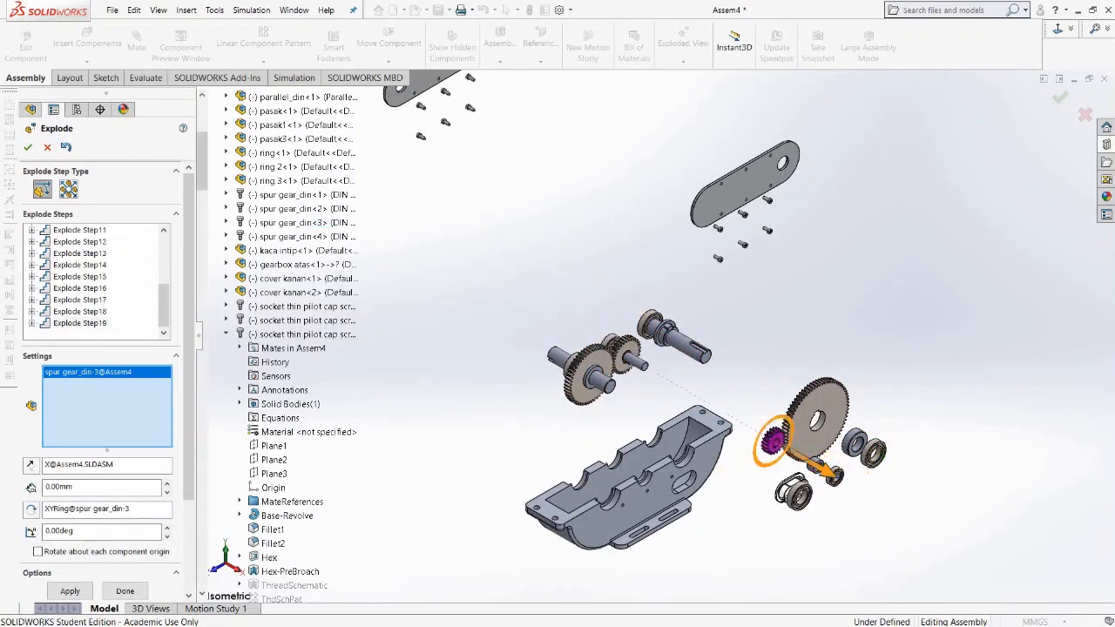
pyautogui.click(631, 357)
pyautogui.moveTo(679, 390); pyautogui.dragTo(836, 527)
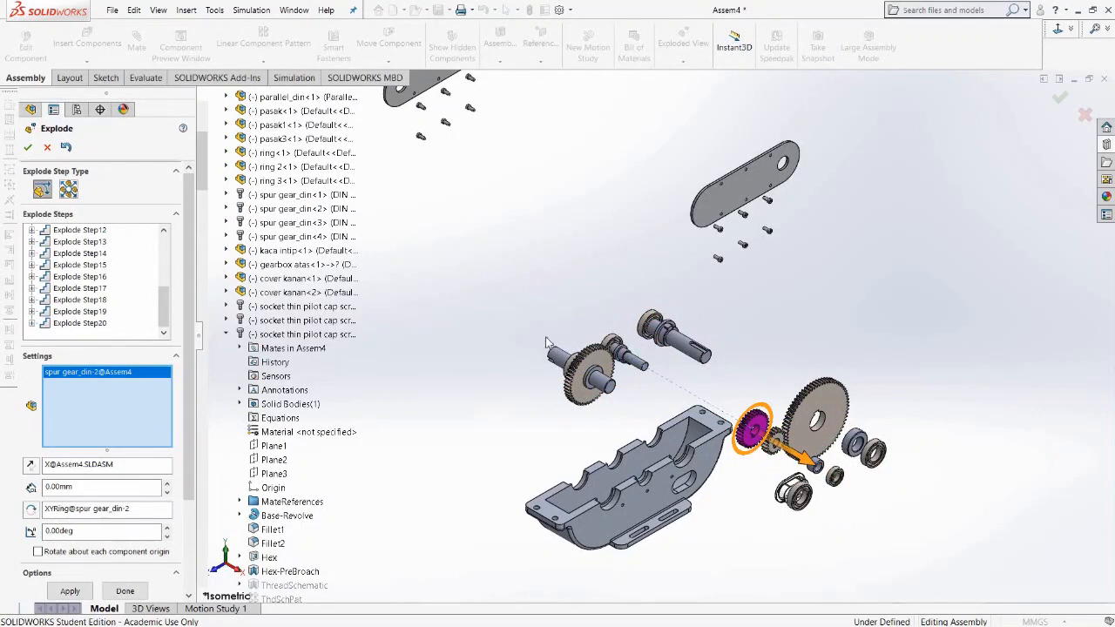
# Select three radial ball bearings on the opposite shaft ends and explode them along the negative X axis.
pyautogui.moveTo(563, 395); pyautogui.dragTo(558, 380, button='middle')
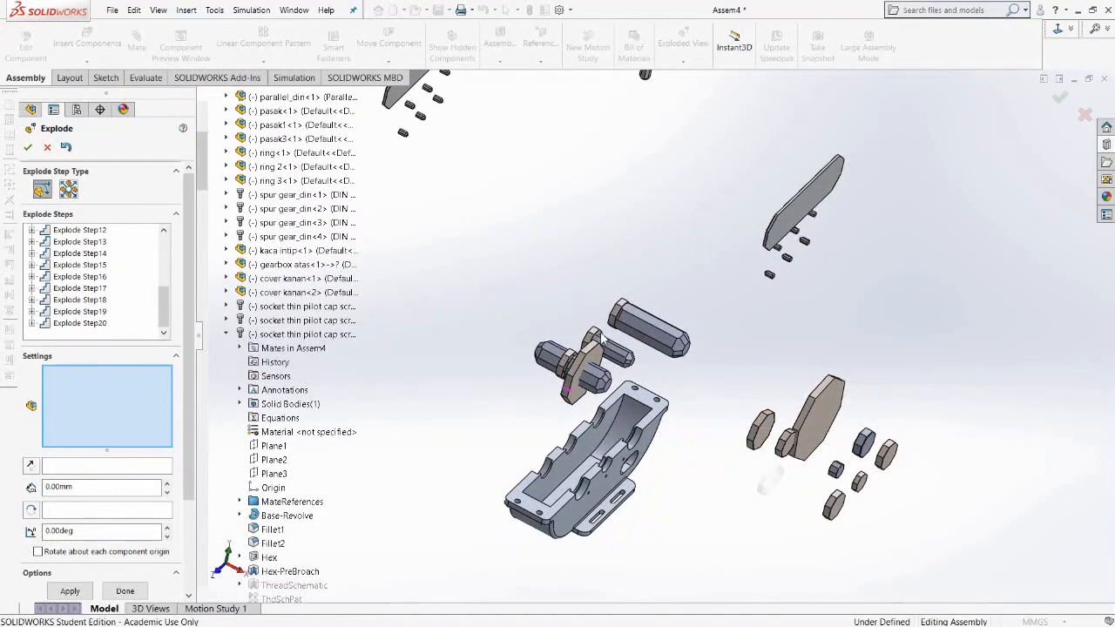
pyautogui.scroll(-3, 603, 338)
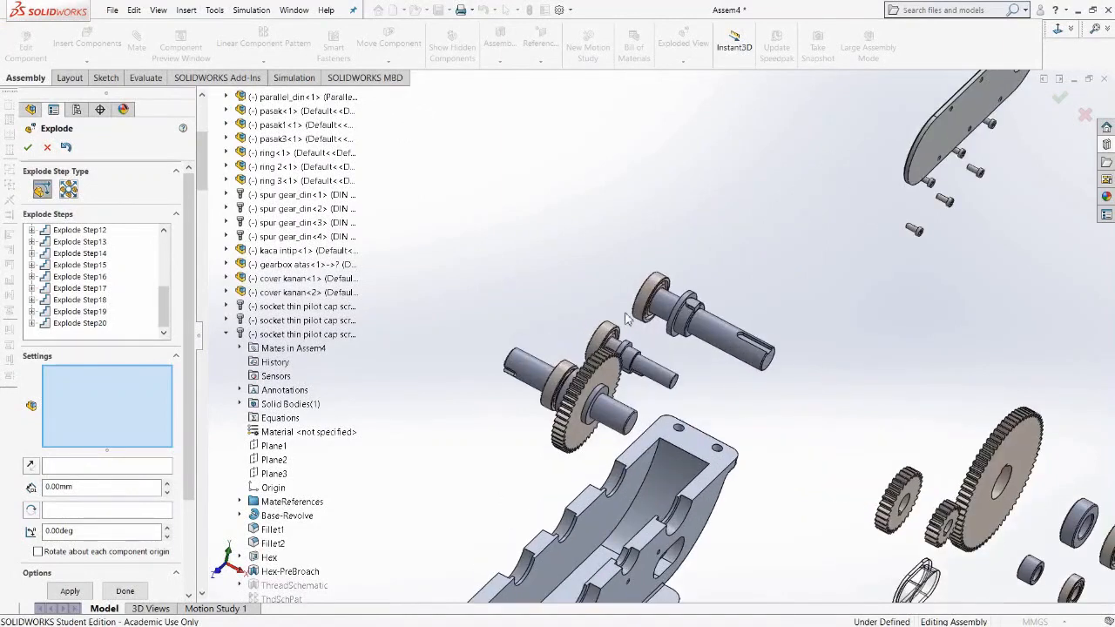
pyautogui.click(645, 307)
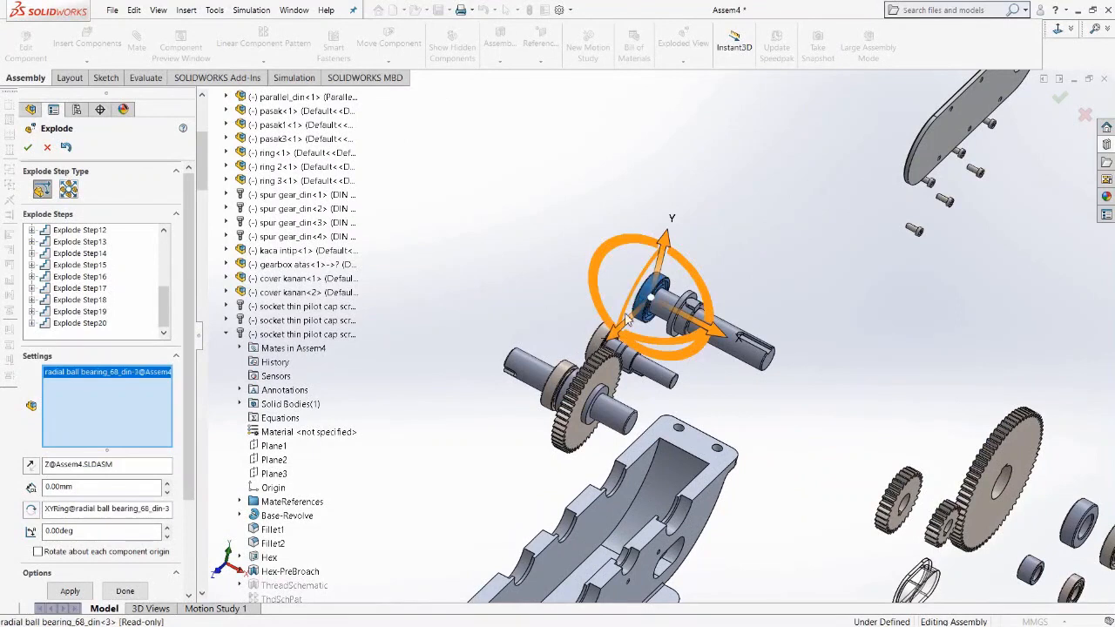
pyautogui.click(565, 370)
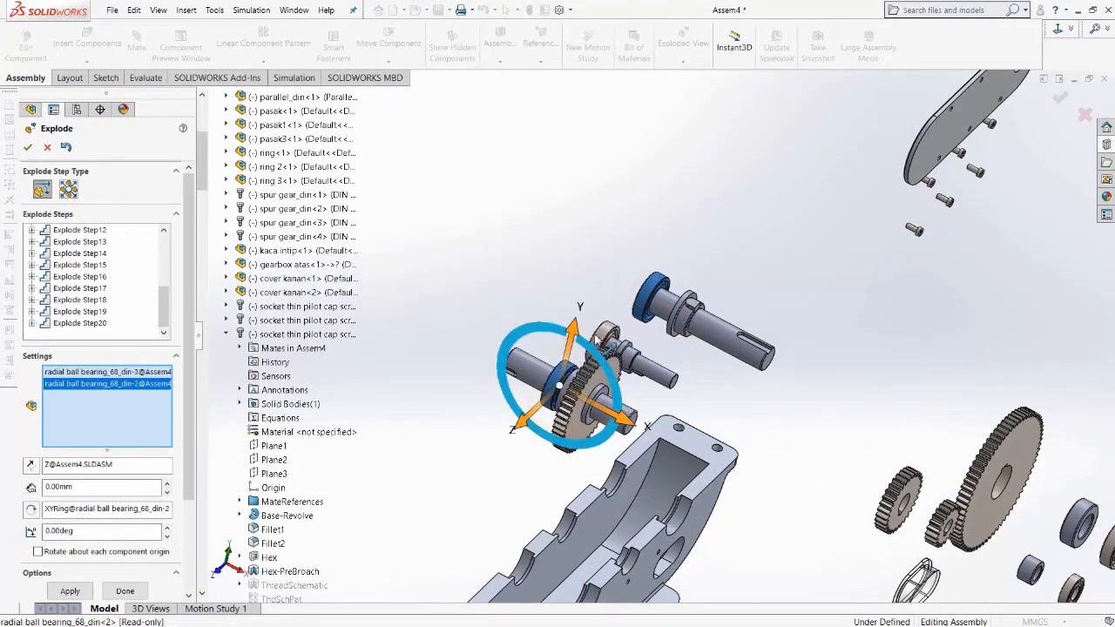
pyautogui.click(603, 340)
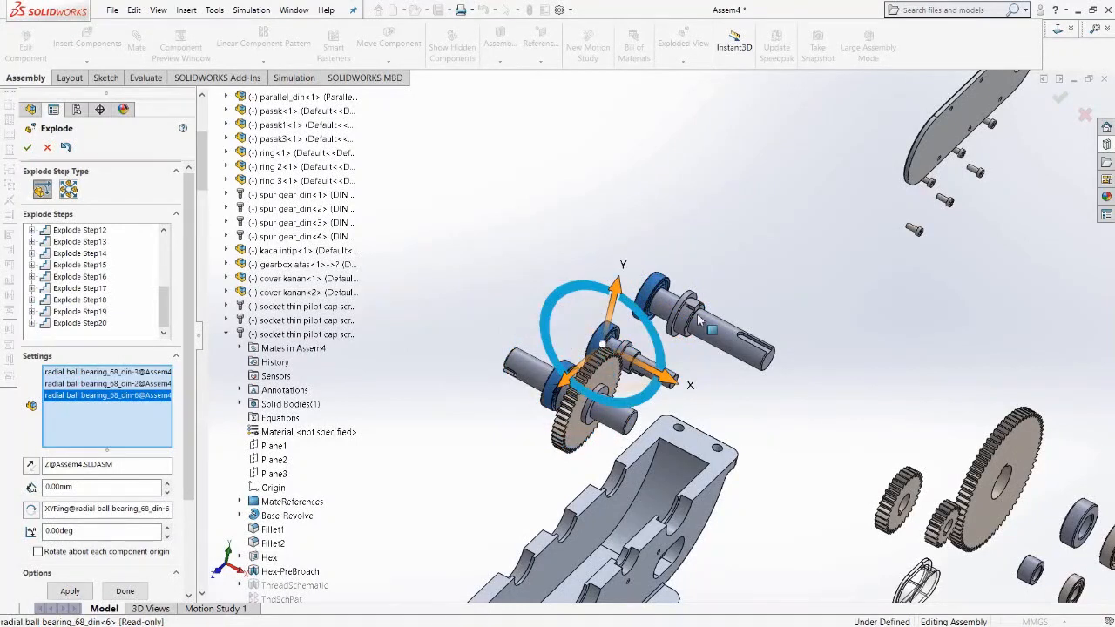
pyautogui.press('space')
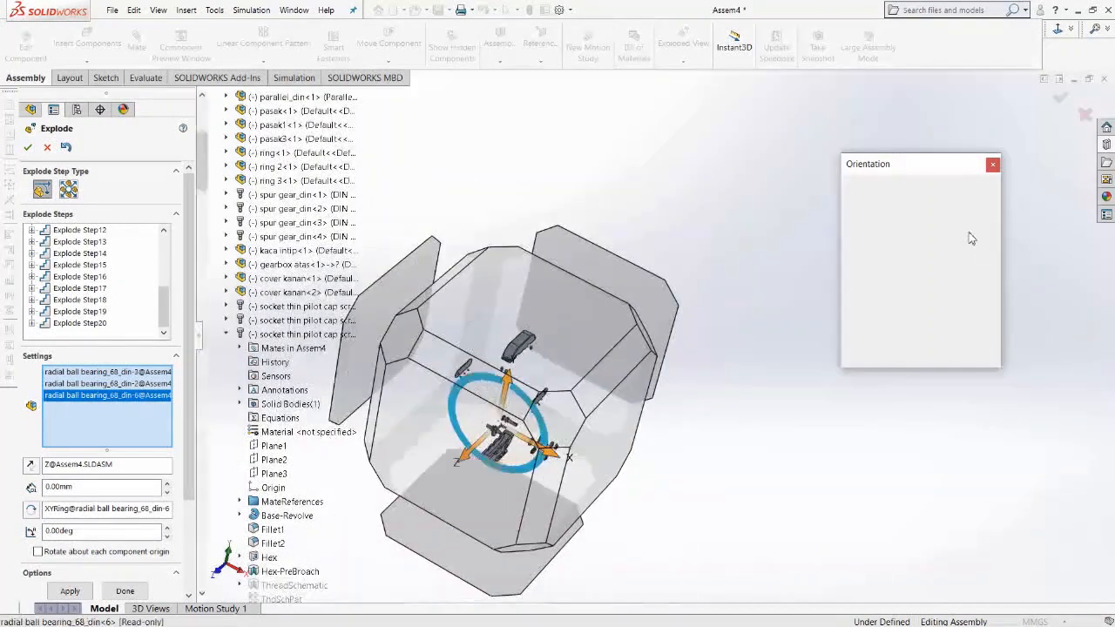
pyautogui.click(984, 204)
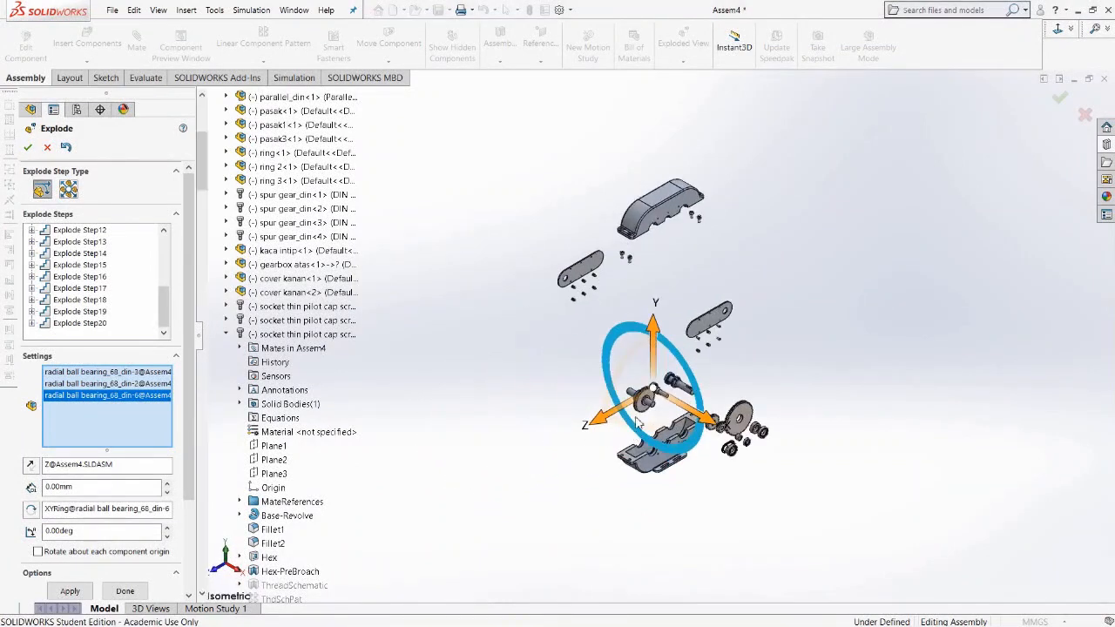
pyautogui.scroll(1, 649, 400)
pyautogui.scroll(2, 671, 396)
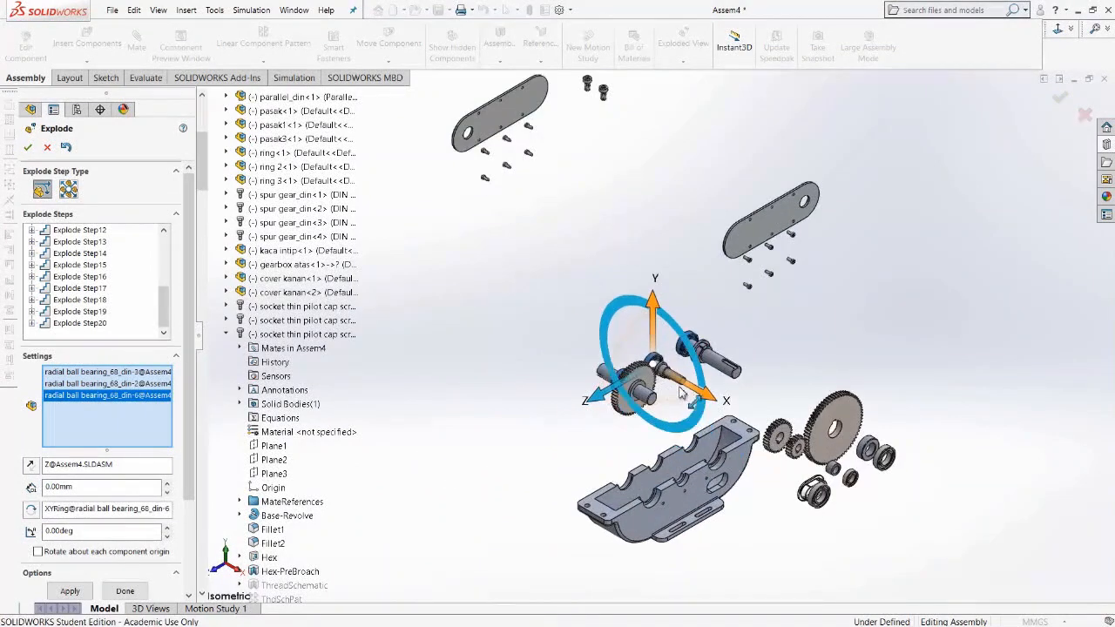
pyautogui.moveTo(710, 401); pyautogui.dragTo(572, 315)
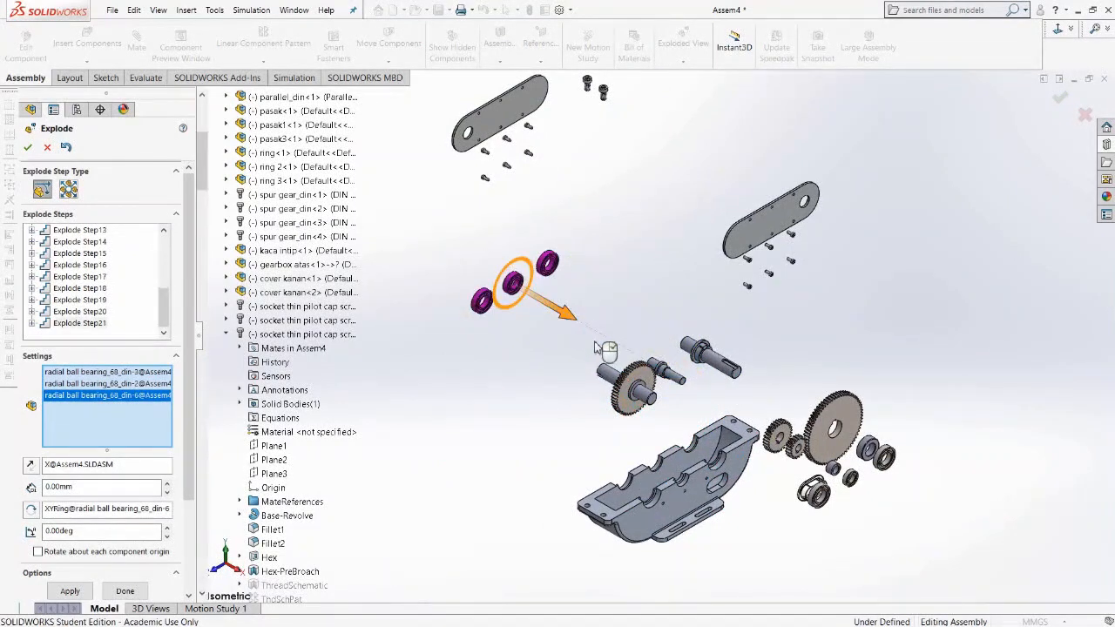
# Explode ring 1 and spur gear din-1 outward along the negative X axis as two separate steps.
pyautogui.moveTo(585, 369); pyautogui.dragTo(601, 377, button='middle')
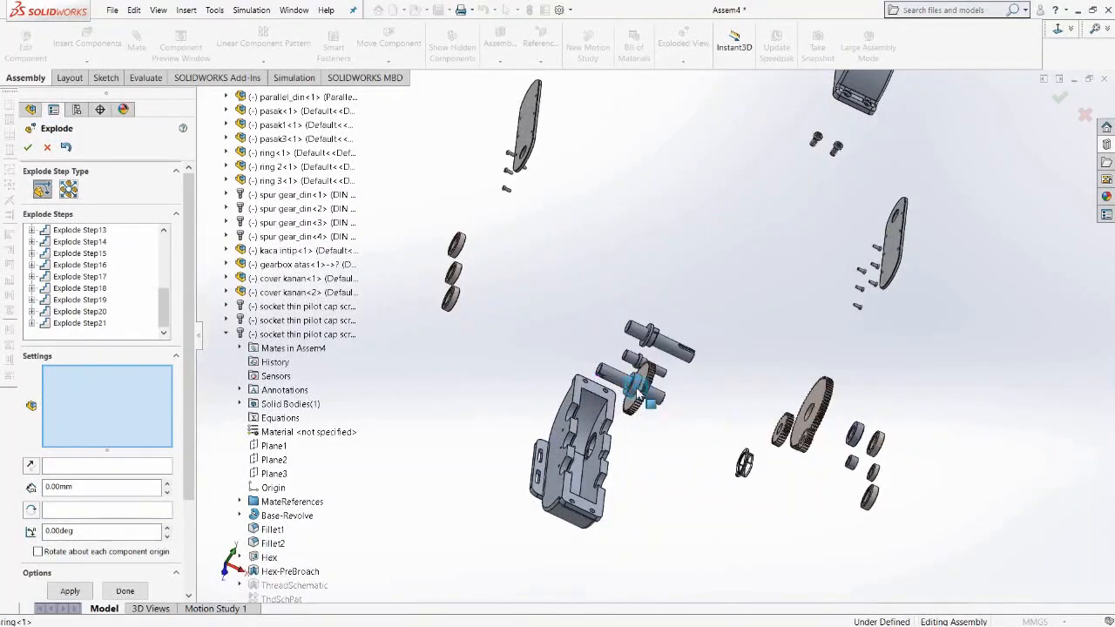
pyautogui.click(640, 396)
pyautogui.moveTo(707, 421); pyautogui.dragTo(524, 338)
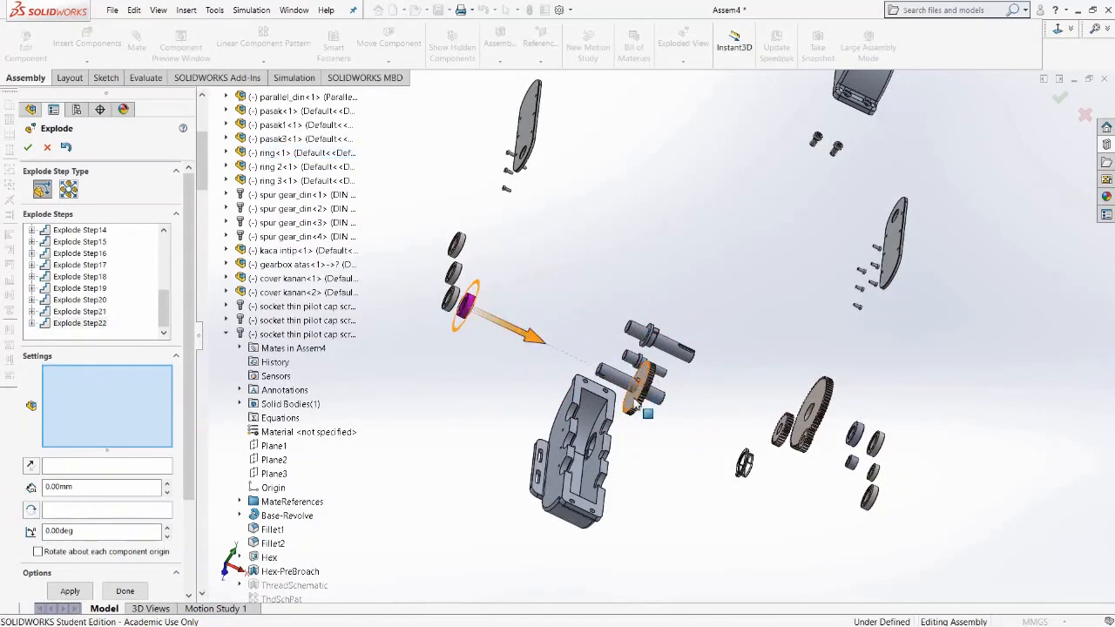
pyautogui.click(640, 403)
pyautogui.moveTo(704, 422); pyautogui.dragTo(547, 344)
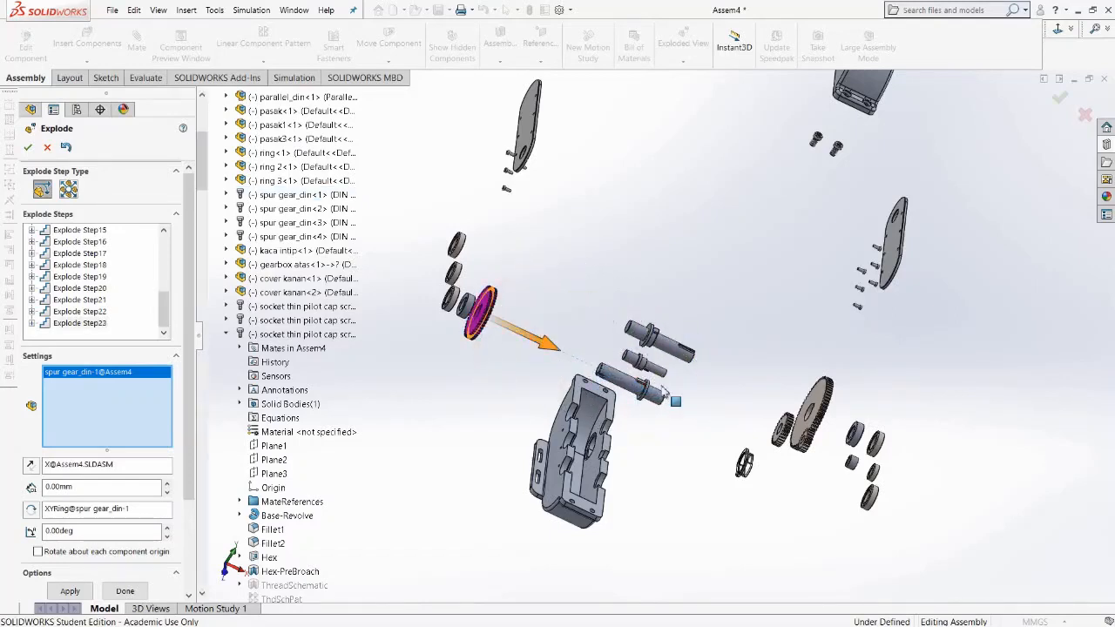
# Return to the isometric view and zoom in on the exploded shafts.
pyautogui.press('space')
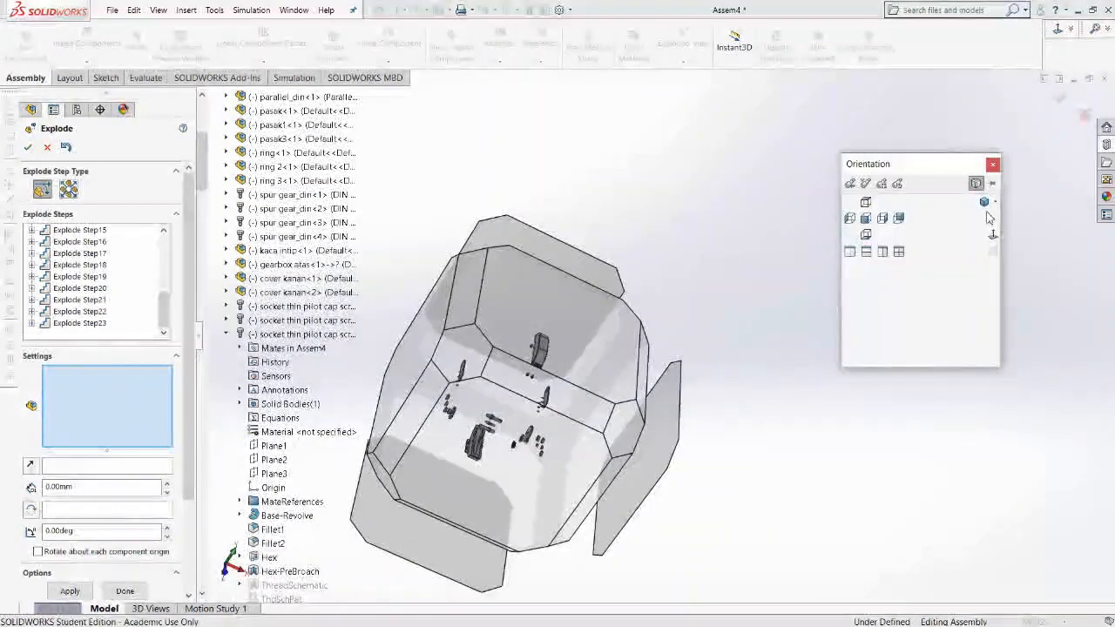
pyautogui.click(986, 203)
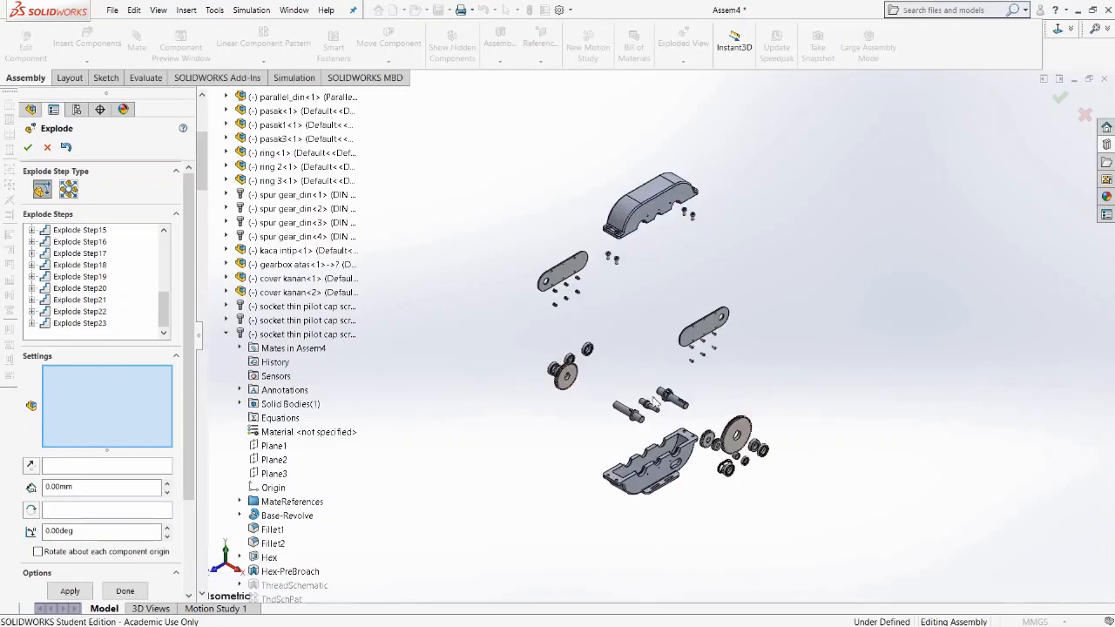
pyautogui.scroll(-2, 654, 399)
pyautogui.scroll(-5, 637, 412)
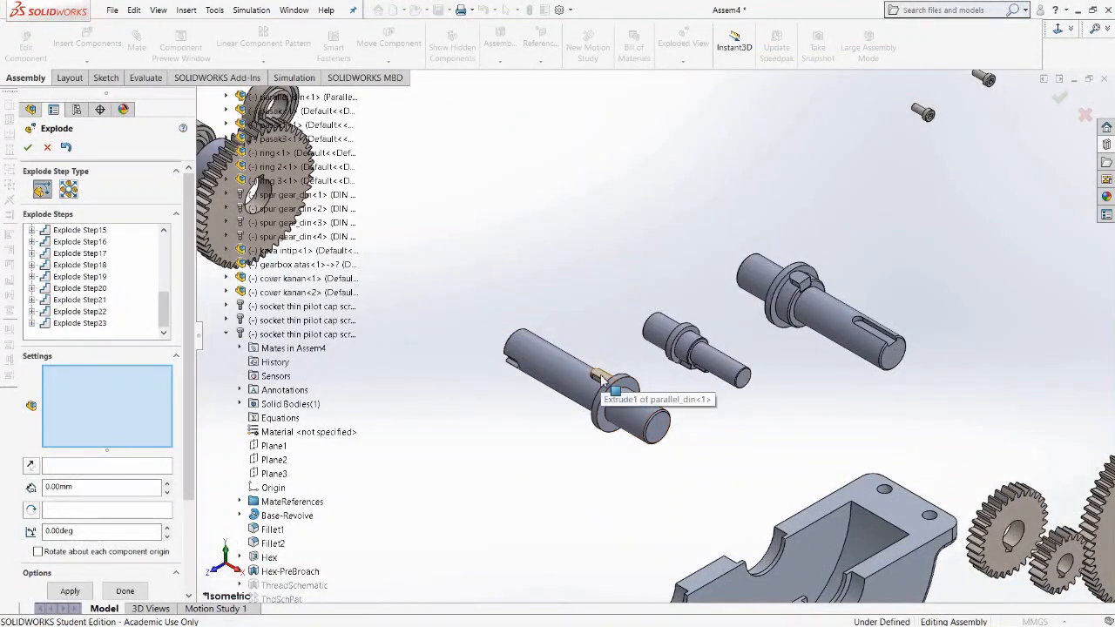
# Explode the two keys on the shafts upward along the Y axis, one at a time.
pyautogui.click(601, 378)
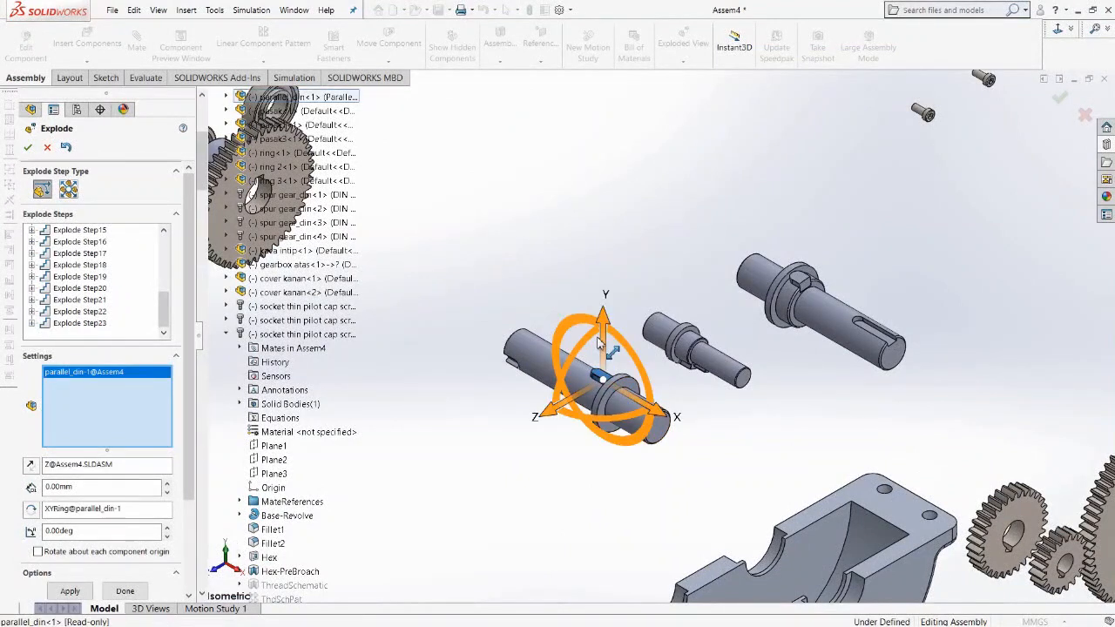
pyautogui.scroll(6, 599, 344)
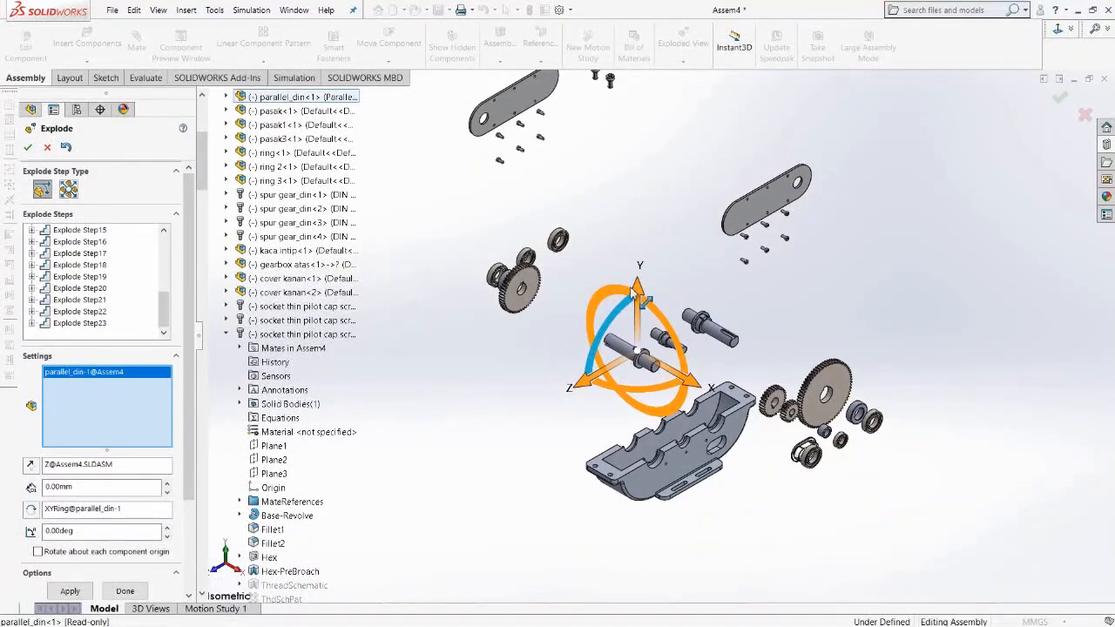
pyautogui.moveTo(647, 299); pyautogui.dragTo(671, 290)
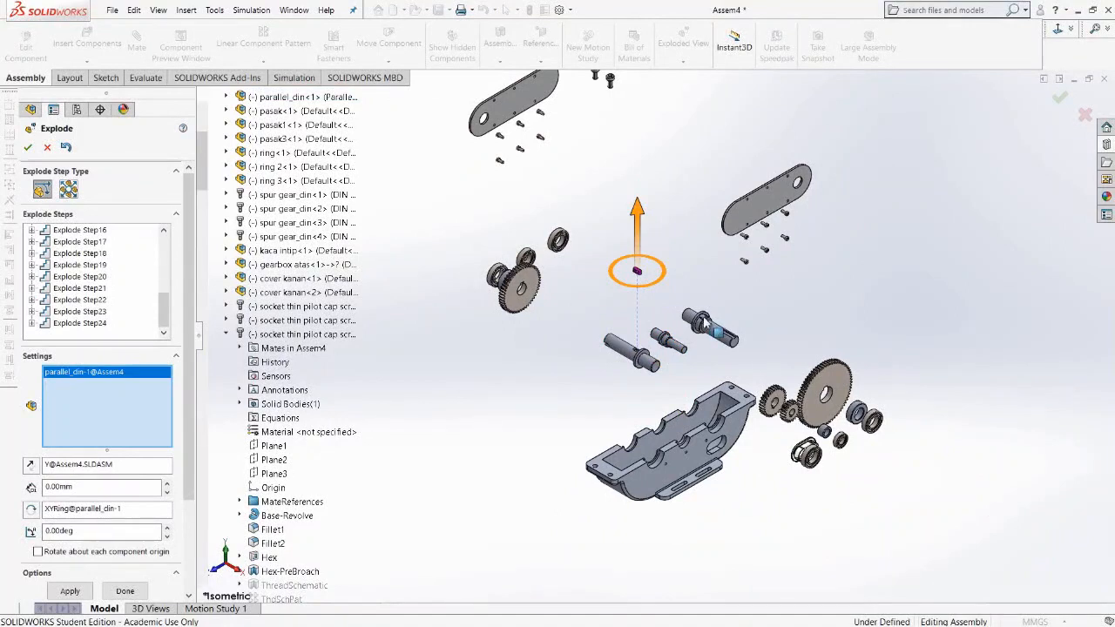
pyautogui.click(705, 324)
pyautogui.moveTo(702, 257); pyautogui.dragTo(697, 152)
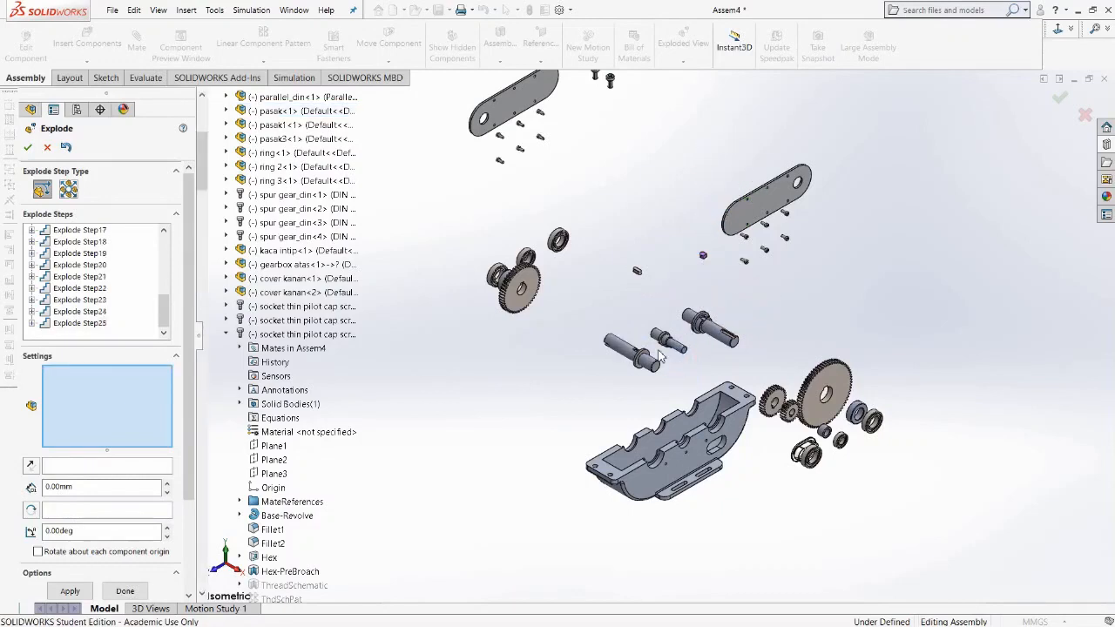
pyautogui.scroll(-10, 666, 353)
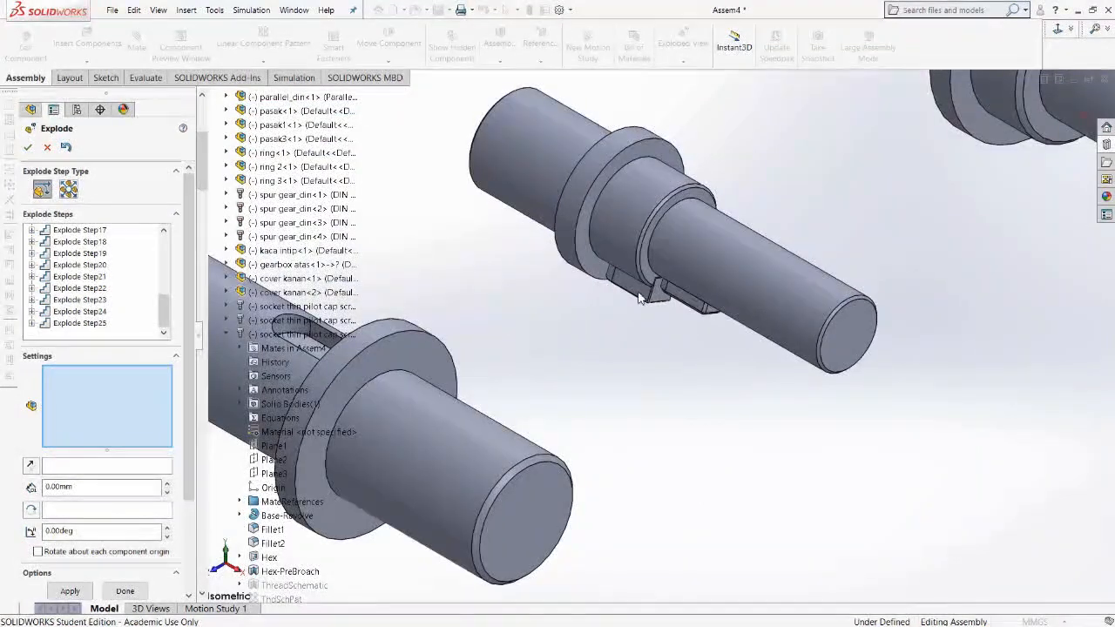
pyautogui.click(639, 296)
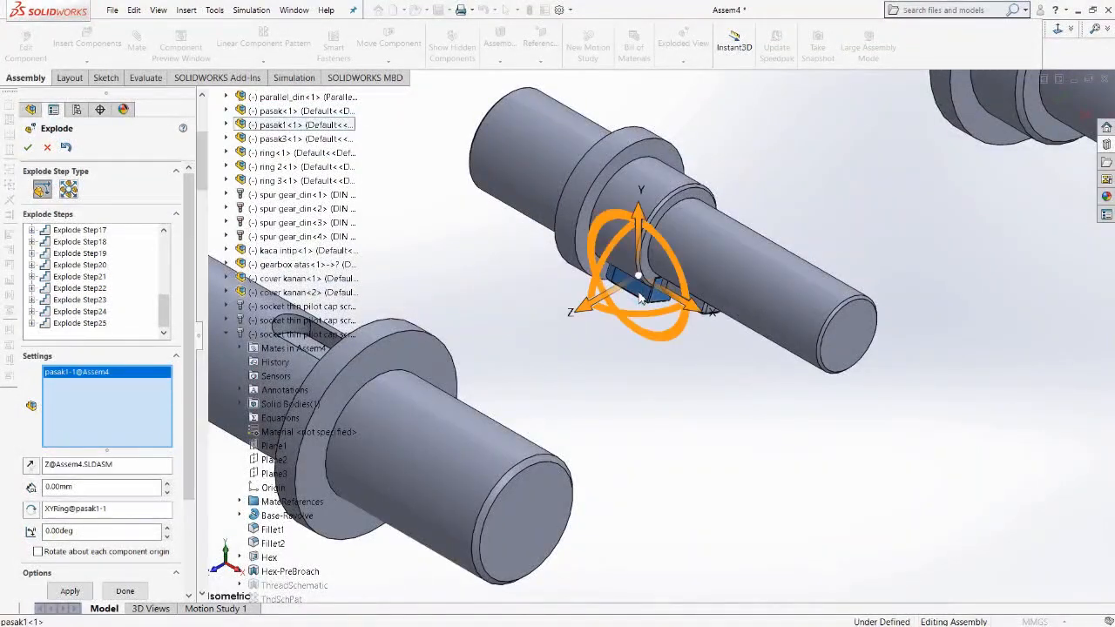
pyautogui.click(702, 309)
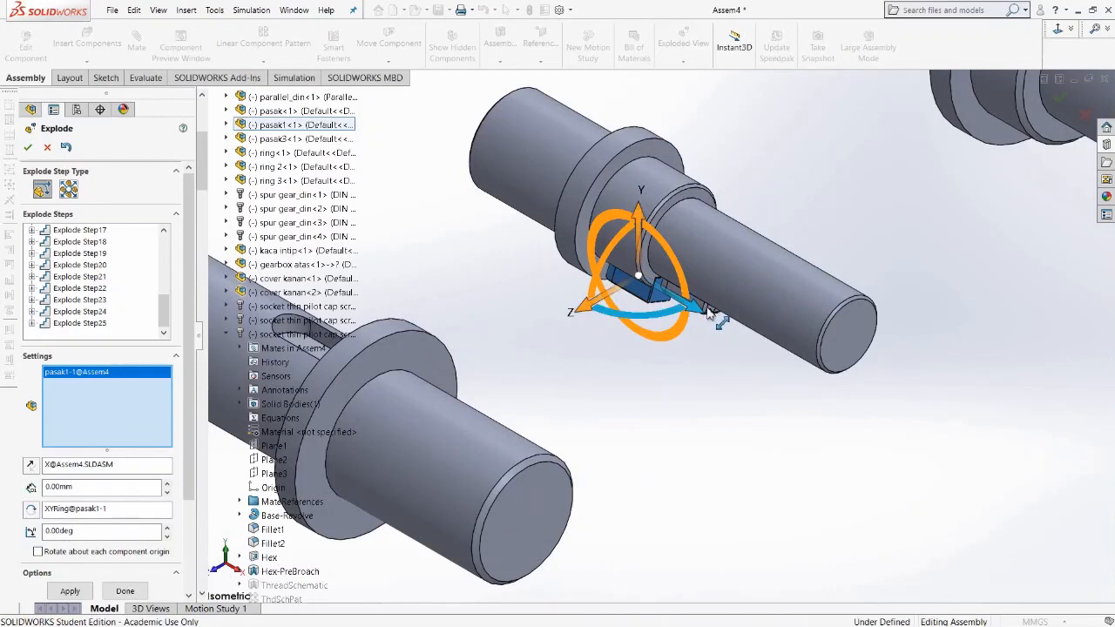
pyautogui.click(706, 318)
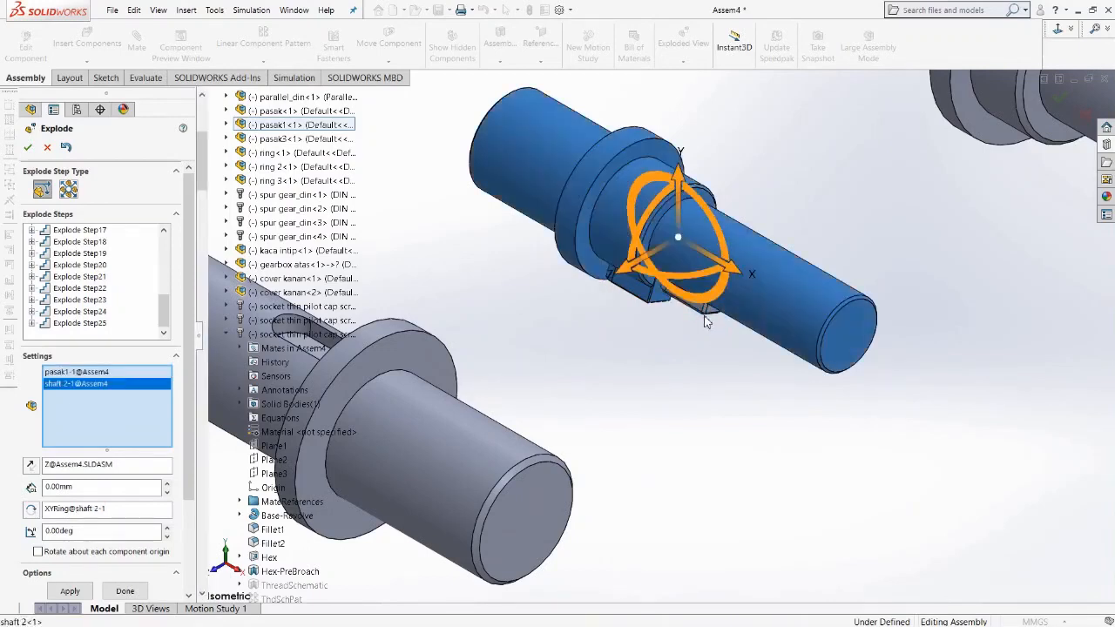
pyautogui.rightClick(87, 385)
pyautogui.click(130, 392)
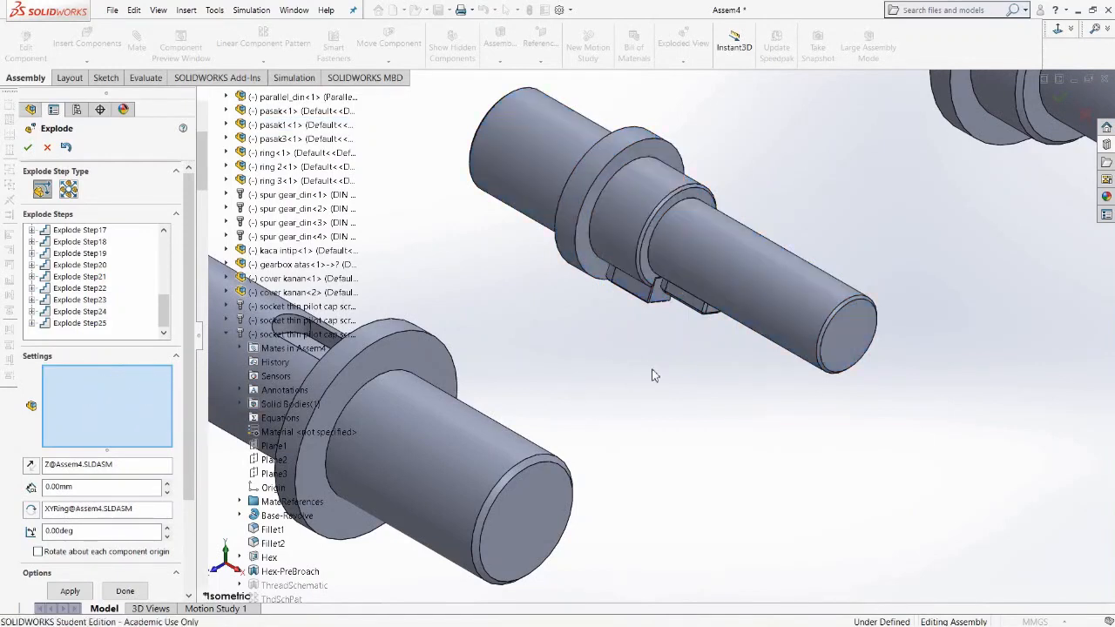
# Select keys pasak3 and pasak1 together and explode them downward along the Y axis.
pyautogui.click(703, 315)
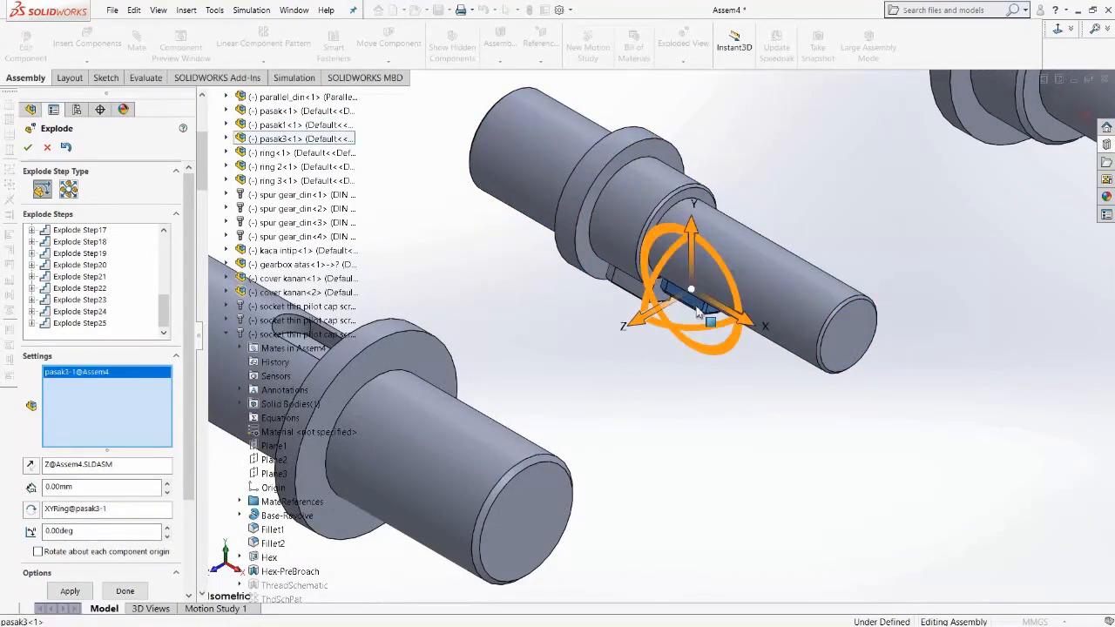
pyautogui.click(622, 283)
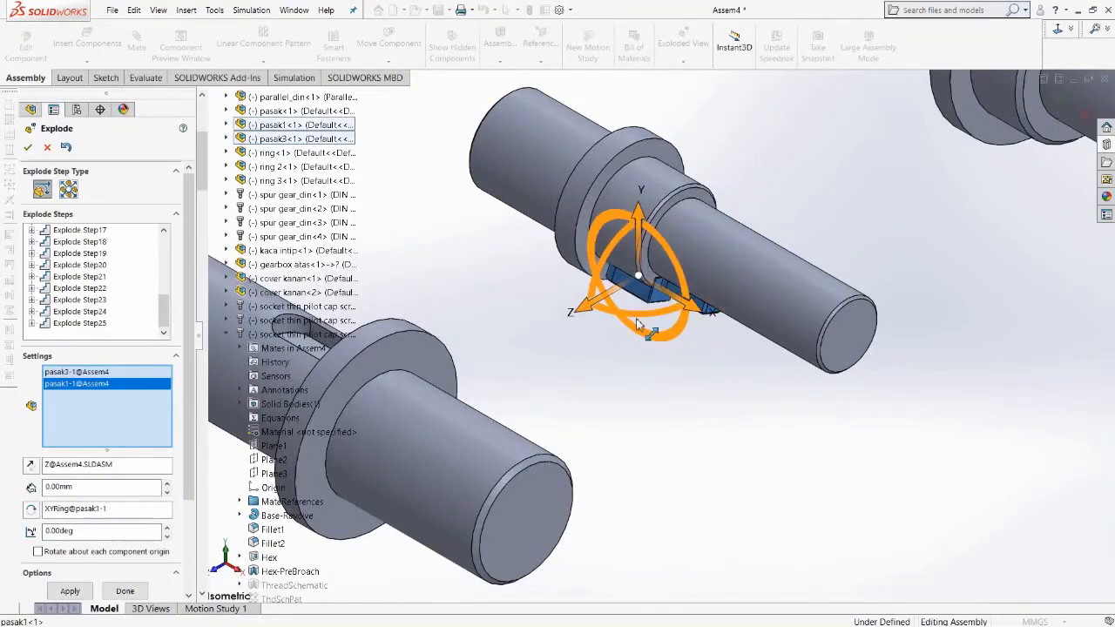
pyautogui.scroll(10, 643, 340)
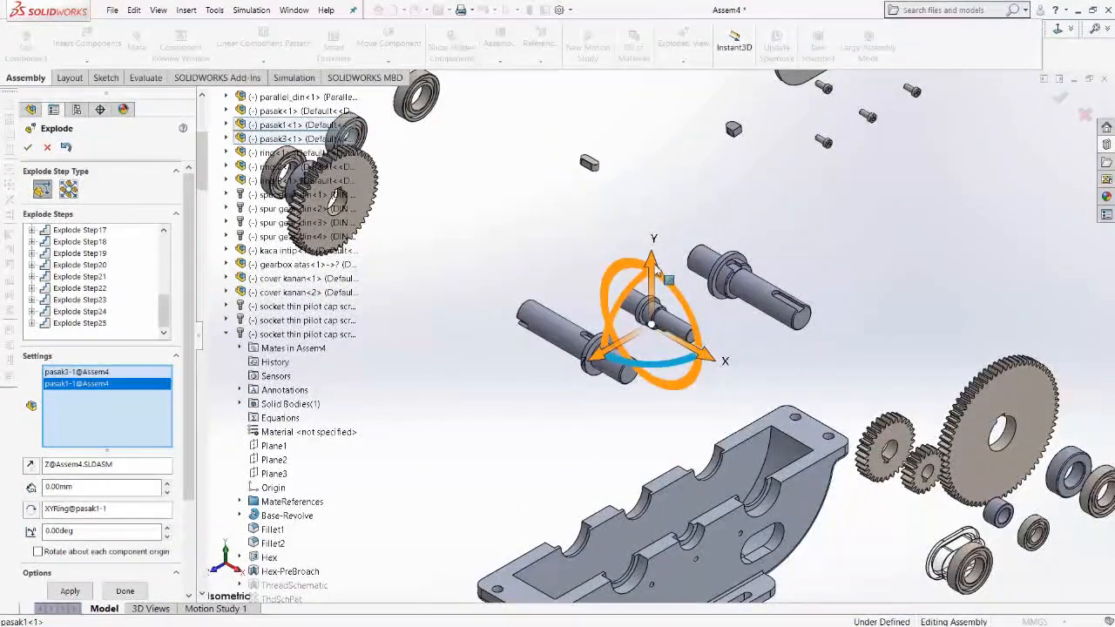
pyautogui.moveTo(653, 266); pyautogui.dragTo(650, 437)
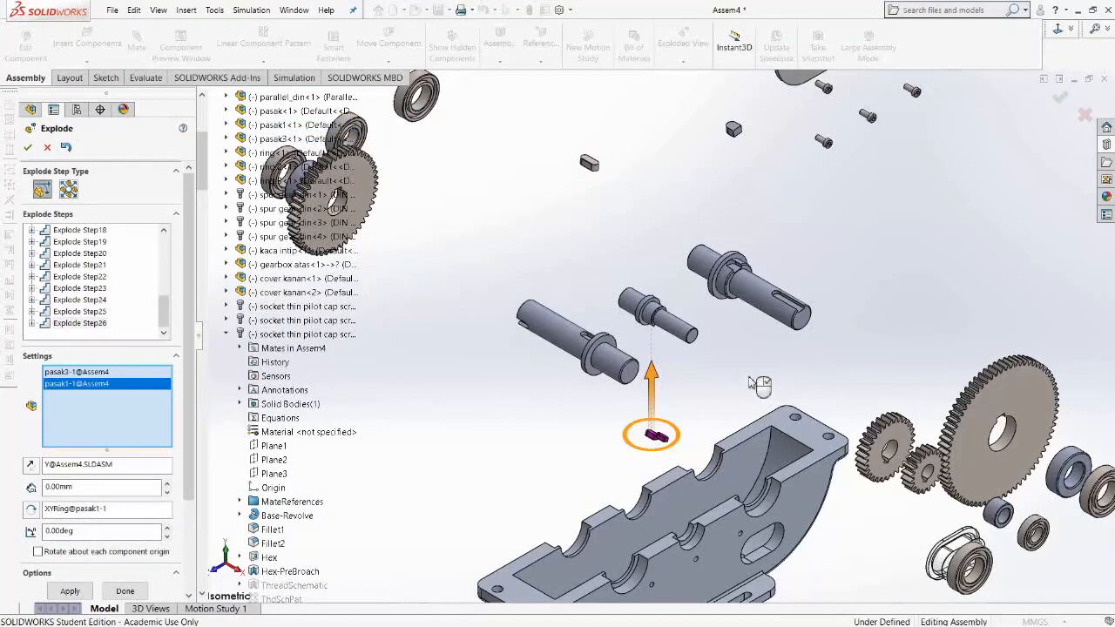
pyautogui.click(751, 383)
# Explode two shafts apart along their axes, one toward the upper right and the other toward the lower left.
pyautogui.scroll(2, 743, 368)
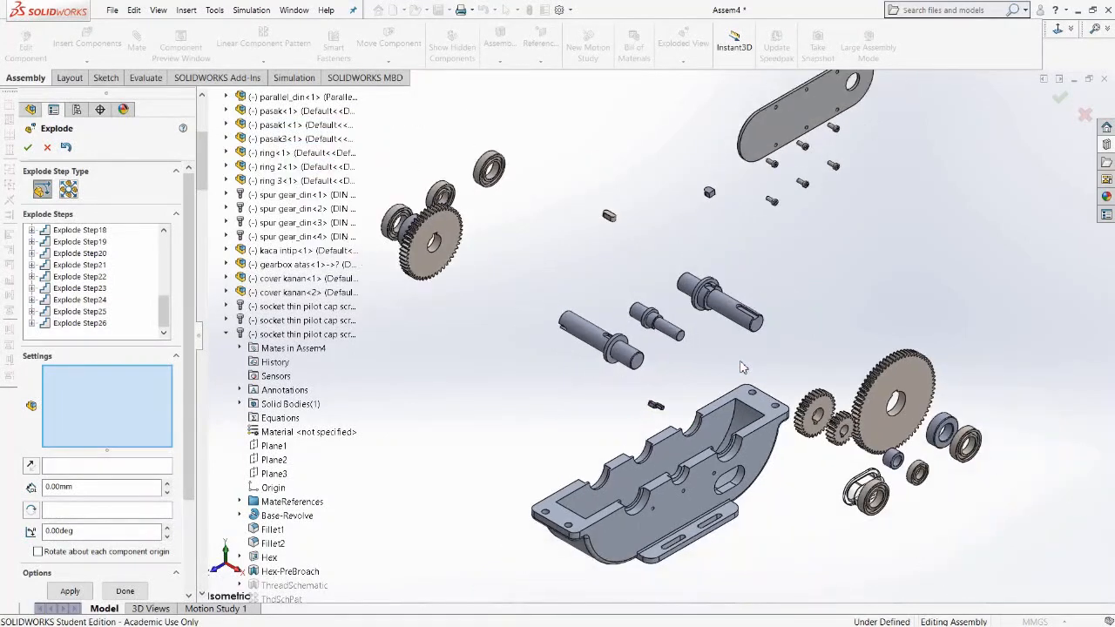
pyautogui.click(725, 307)
pyautogui.moveTo(671, 343); pyautogui.dragTo(699, 325)
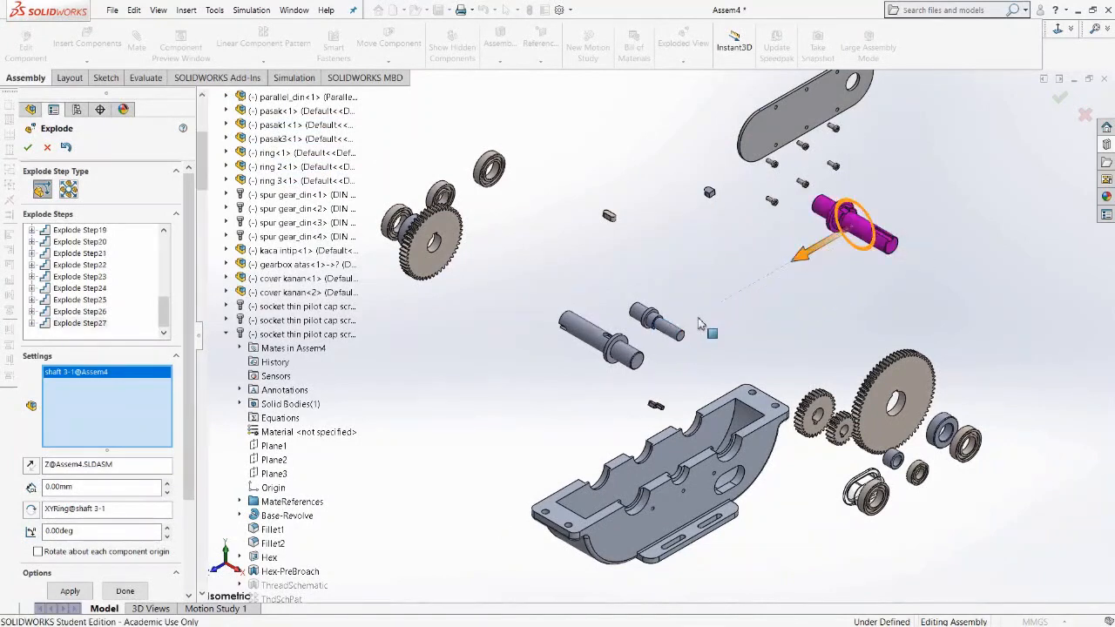
pyautogui.click(589, 338)
pyautogui.moveTo(547, 370); pyautogui.dragTo(389, 485)
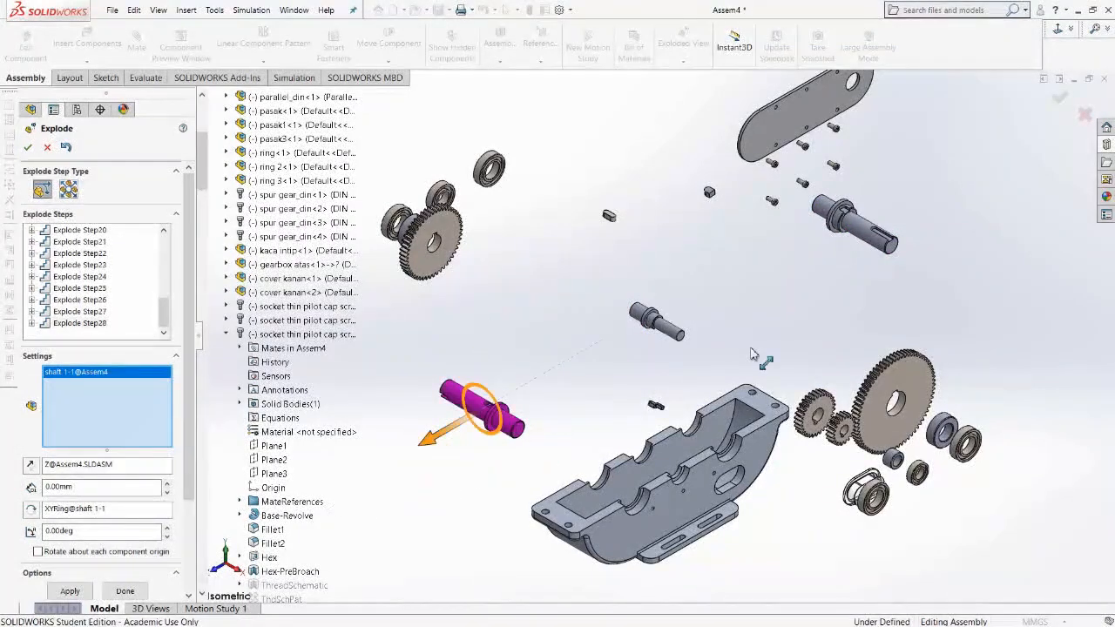
# Explode shaft 2-1 along the negative X axis and finish the exploded view.
pyautogui.click(641, 313)
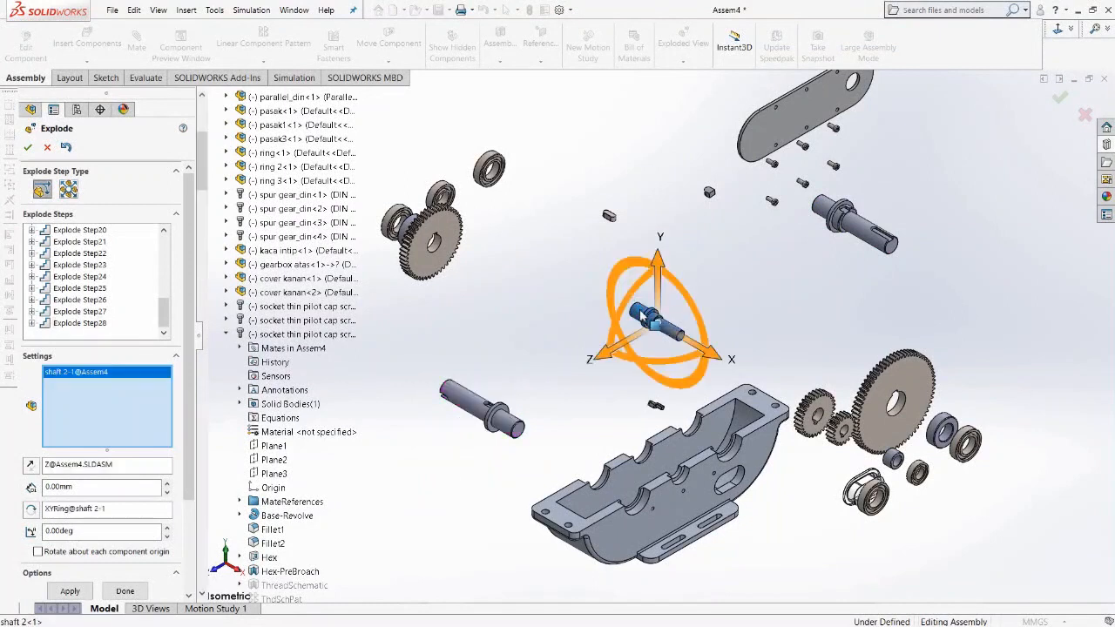
pyautogui.moveTo(713, 359); pyautogui.dragTo(551, 251)
pyautogui.moveTo(549, 254); pyautogui.dragTo(553, 255)
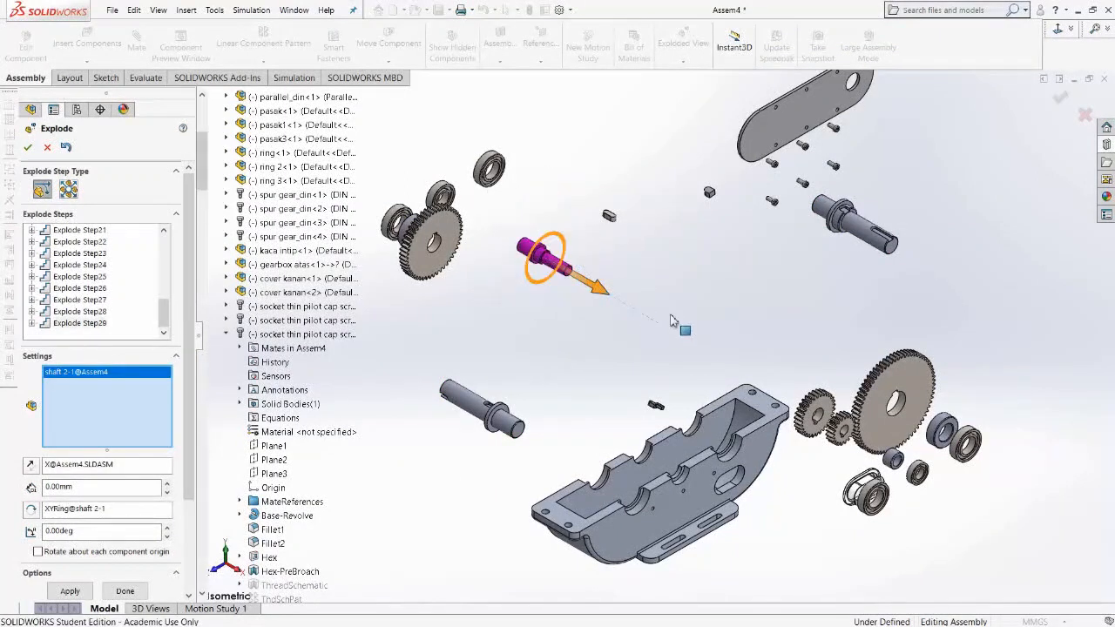
pyautogui.click(678, 319)
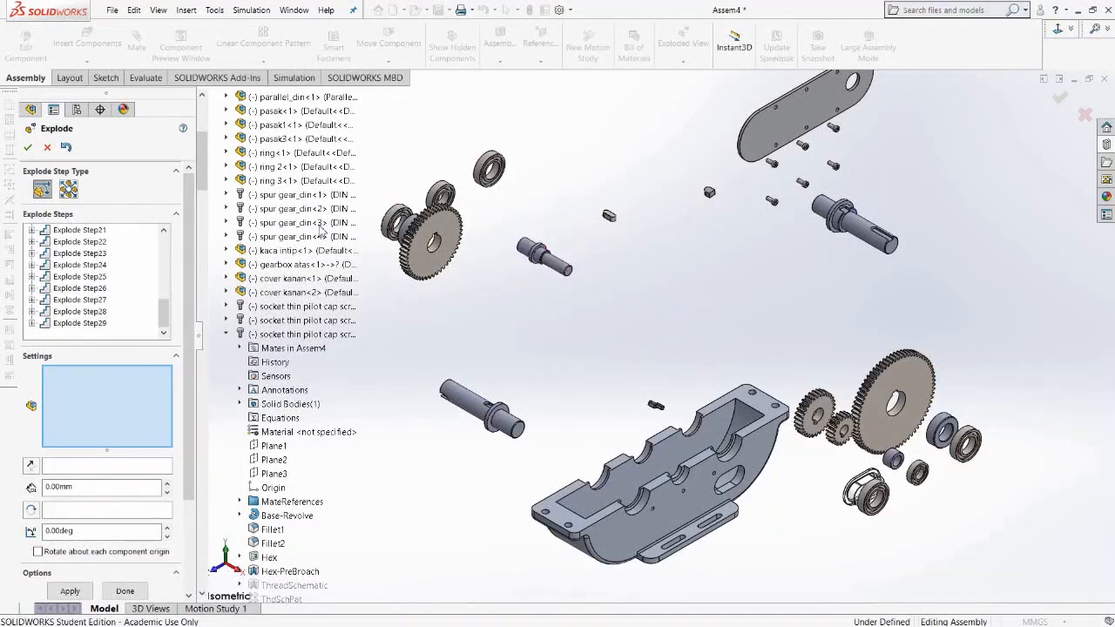
pyautogui.click(29, 150)
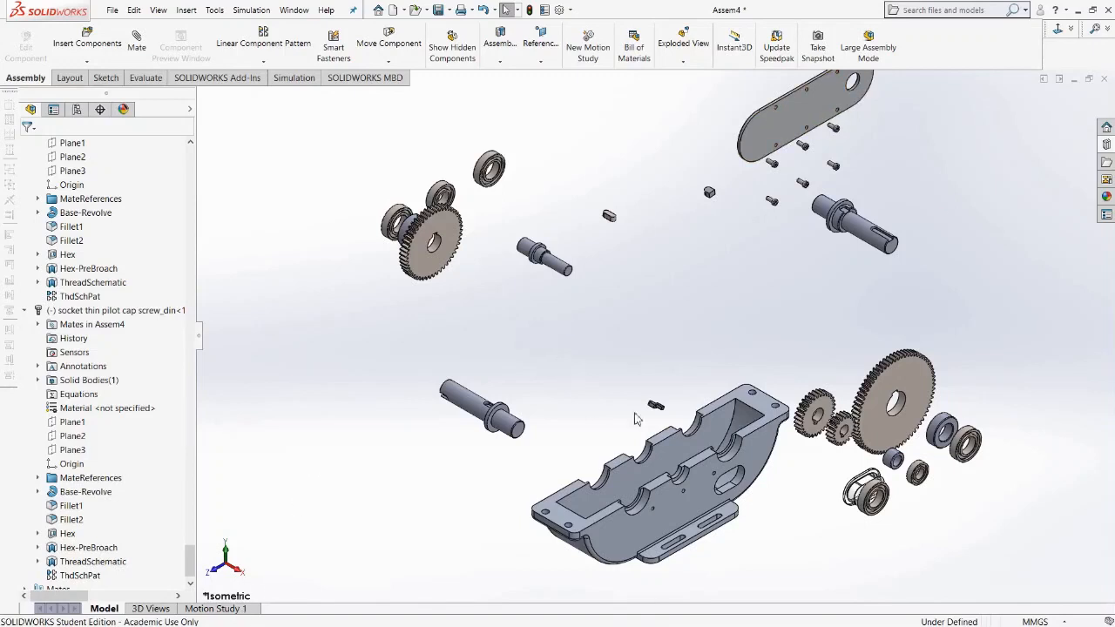
# Create a new motion study from the existing Motion Study 1 tab.
pyautogui.click(247, 613)
pyautogui.rightClick(247, 612)
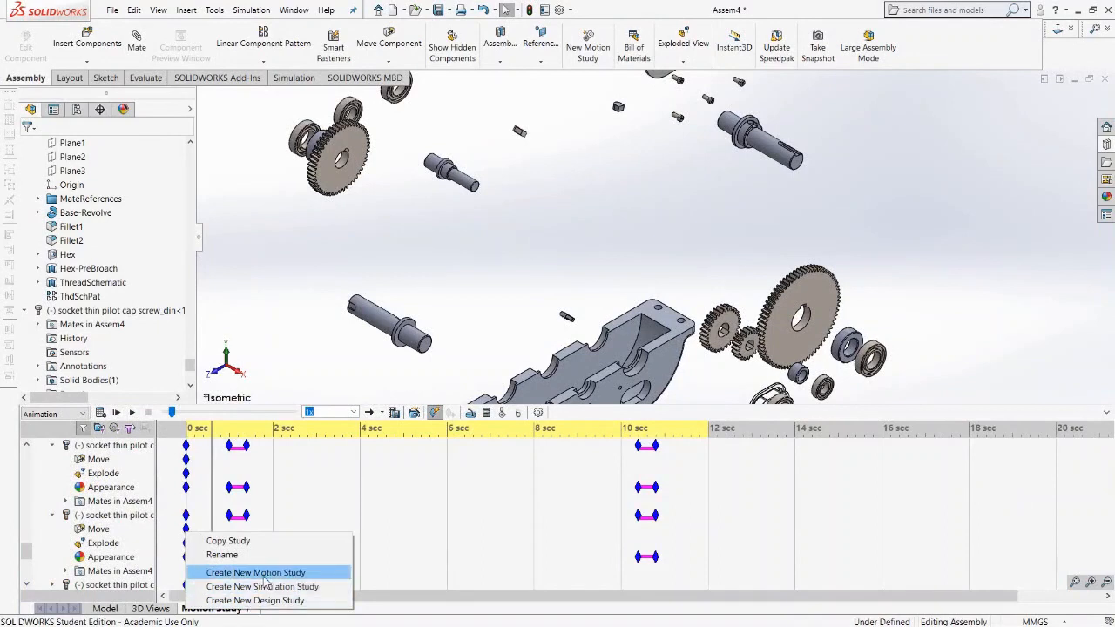
pyautogui.click(259, 573)
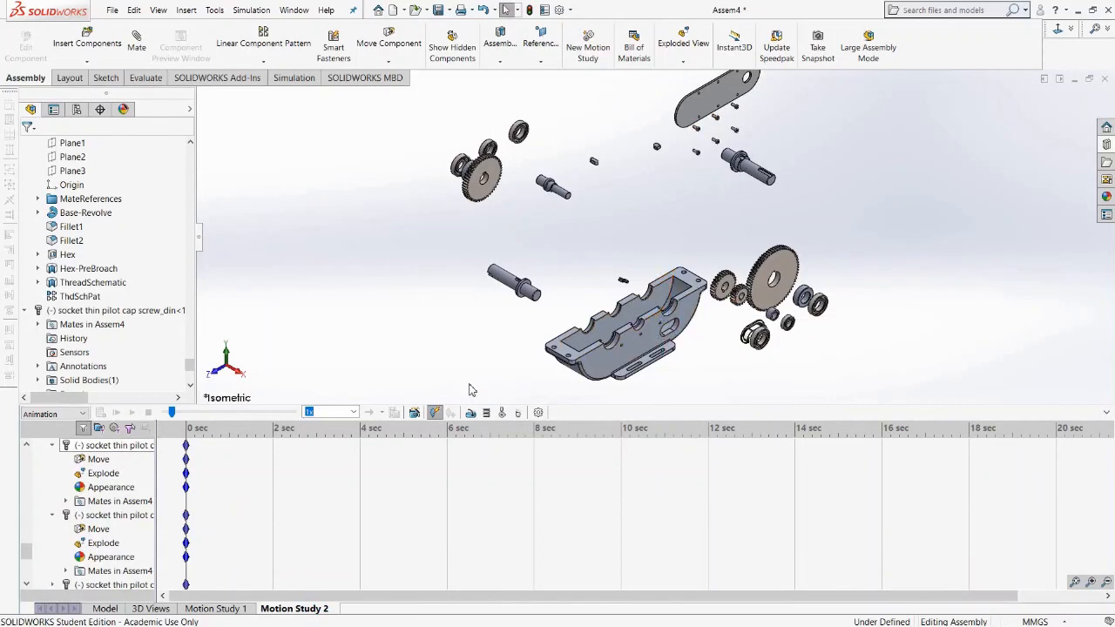
# Use the Animation Wizard to add an Explode animation with a 1-second start time, then play it.
pyautogui.click(416, 413)
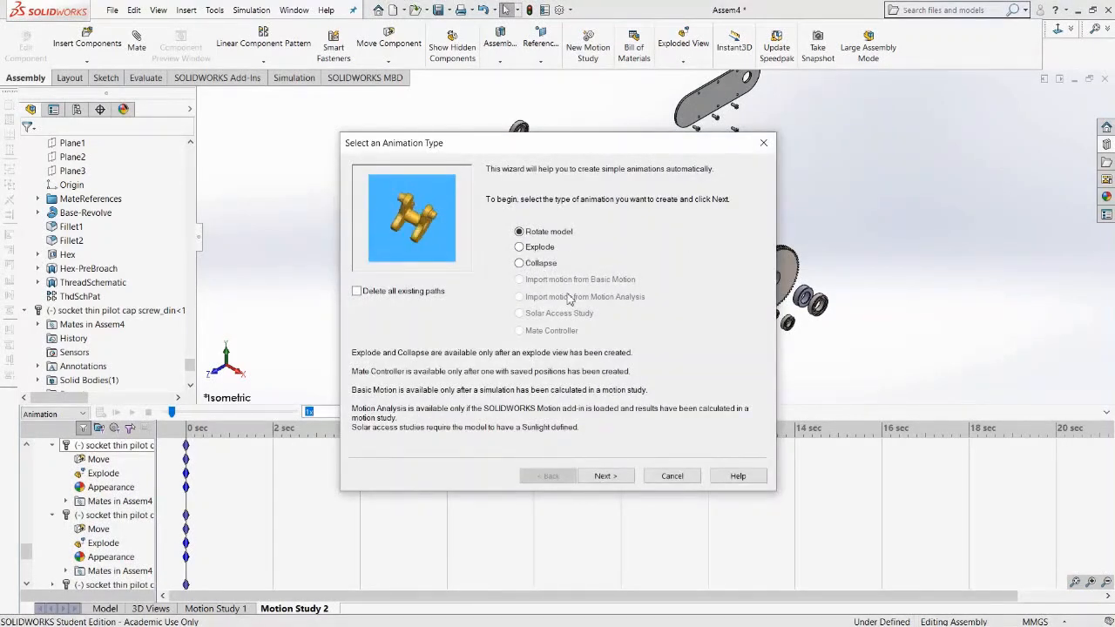
pyautogui.click(522, 249)
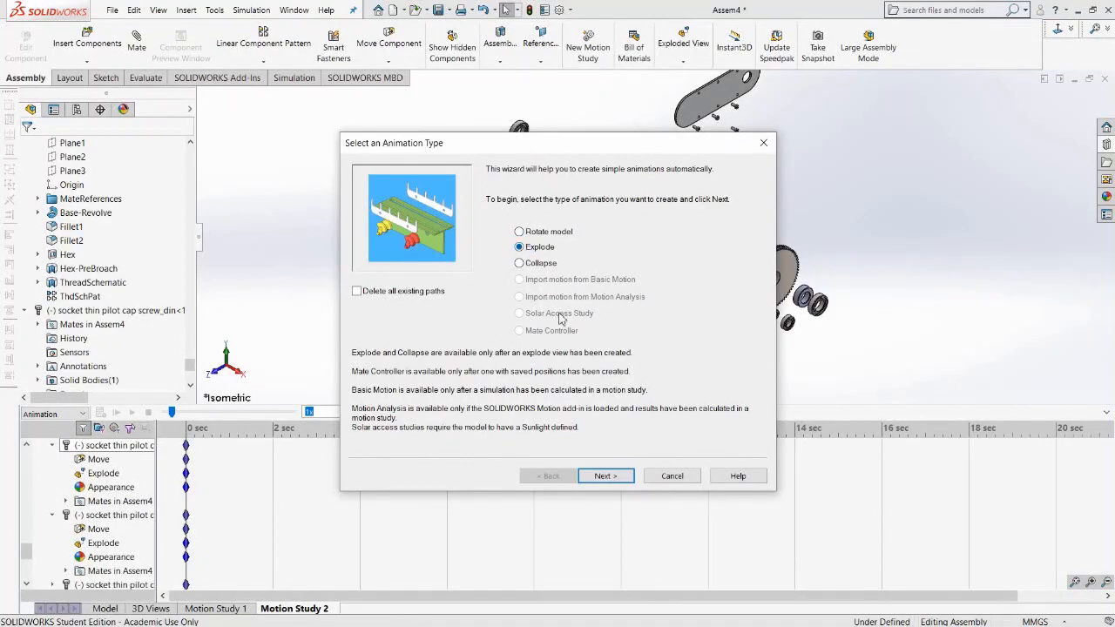
pyautogui.click(606, 477)
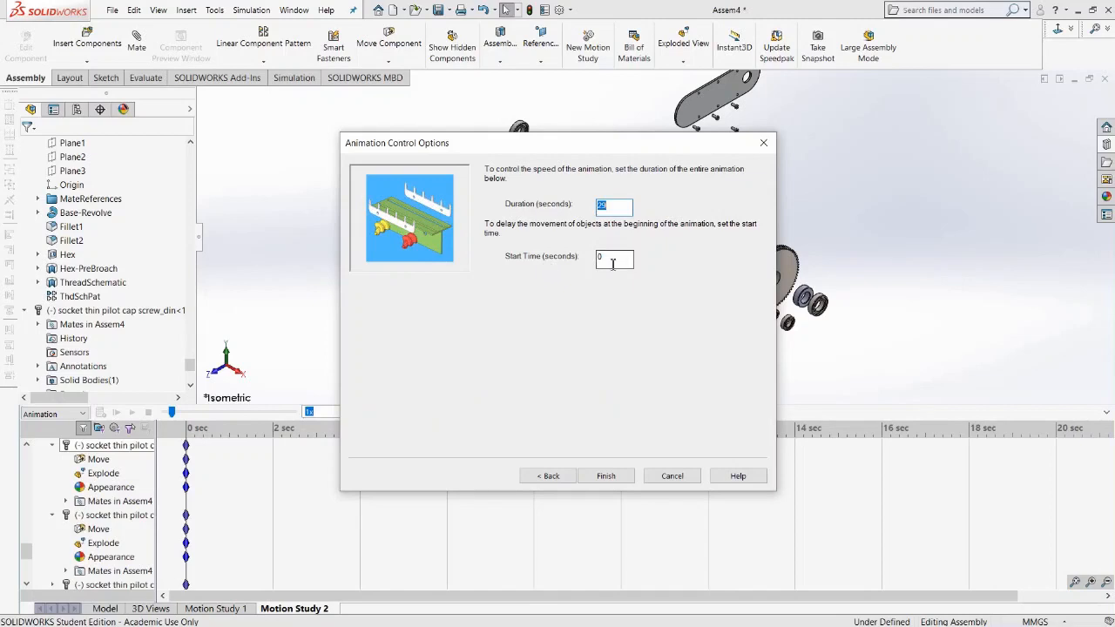
pyautogui.press('Tab')
pyautogui.write('1')
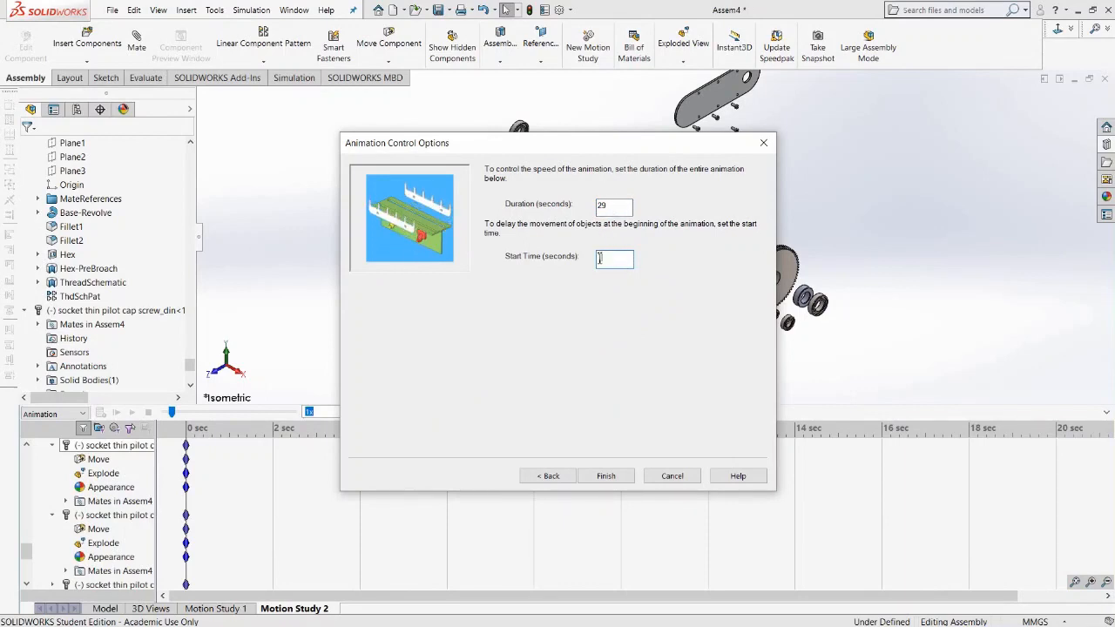
pyautogui.click(605, 477)
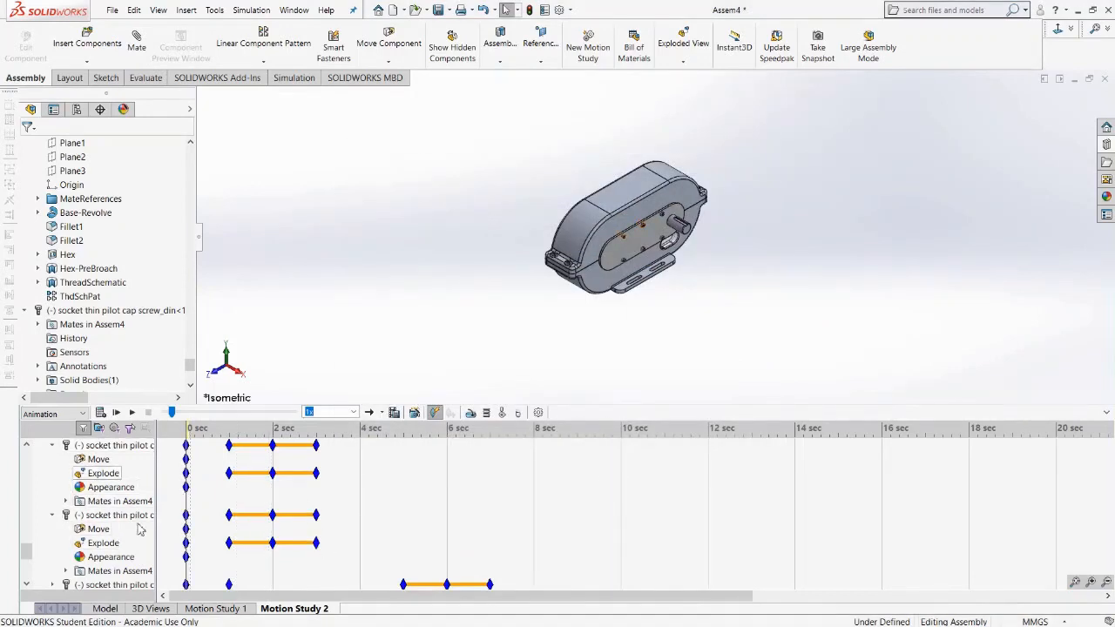
pyautogui.click(131, 412)
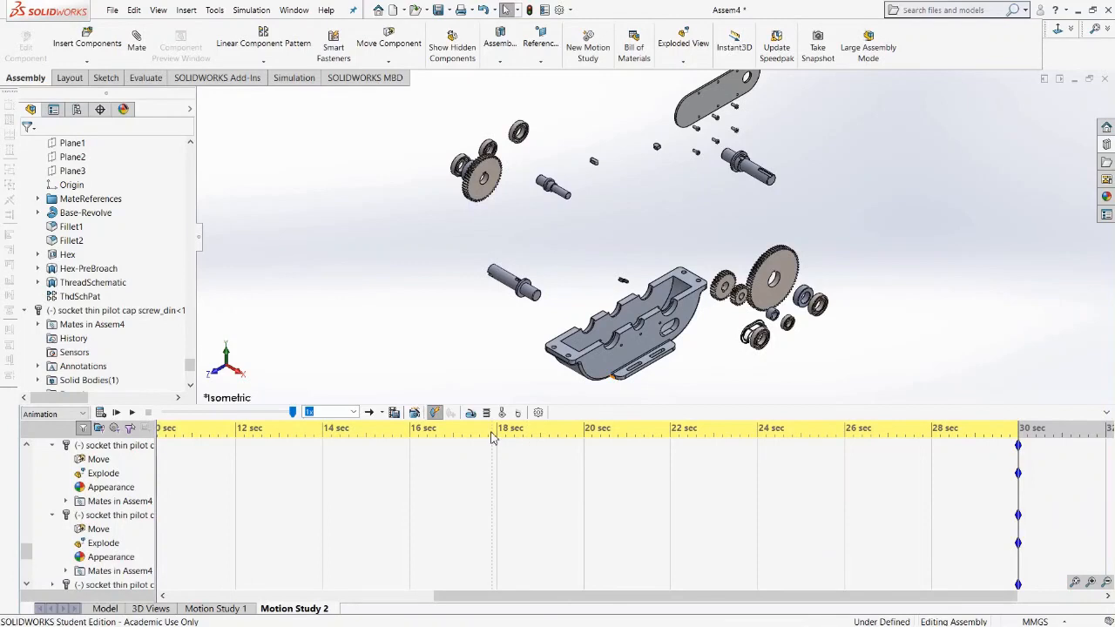
# Use the Animation Wizard to add a Collapse animation starting at 31 seconds.
pyautogui.click(415, 413)
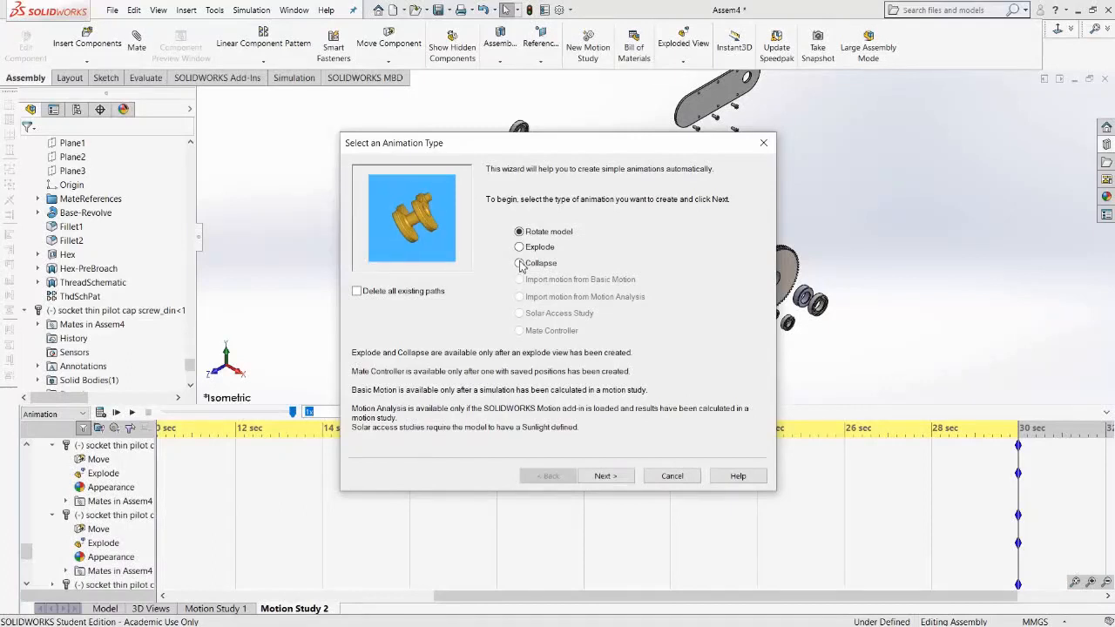
pyautogui.click(521, 263)
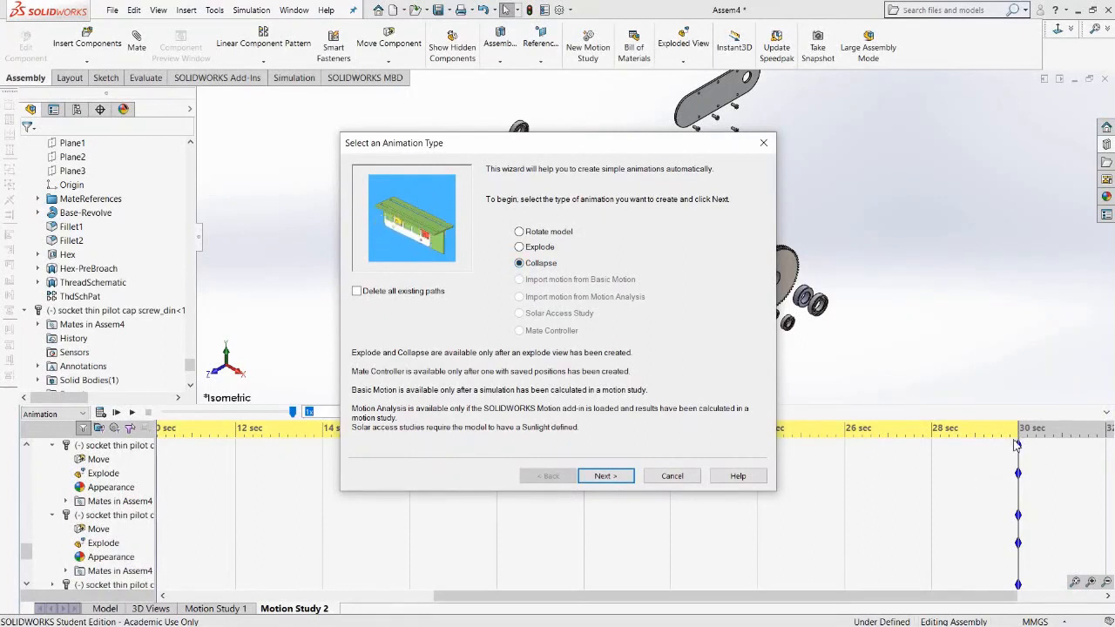
pyautogui.click(606, 476)
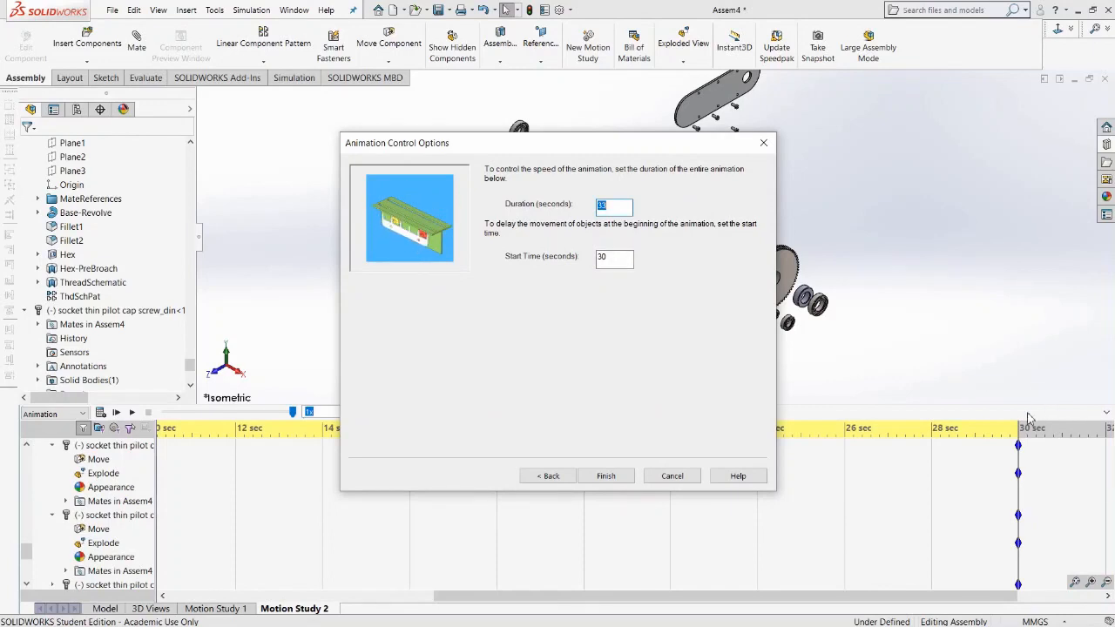
pyautogui.click(622, 258)
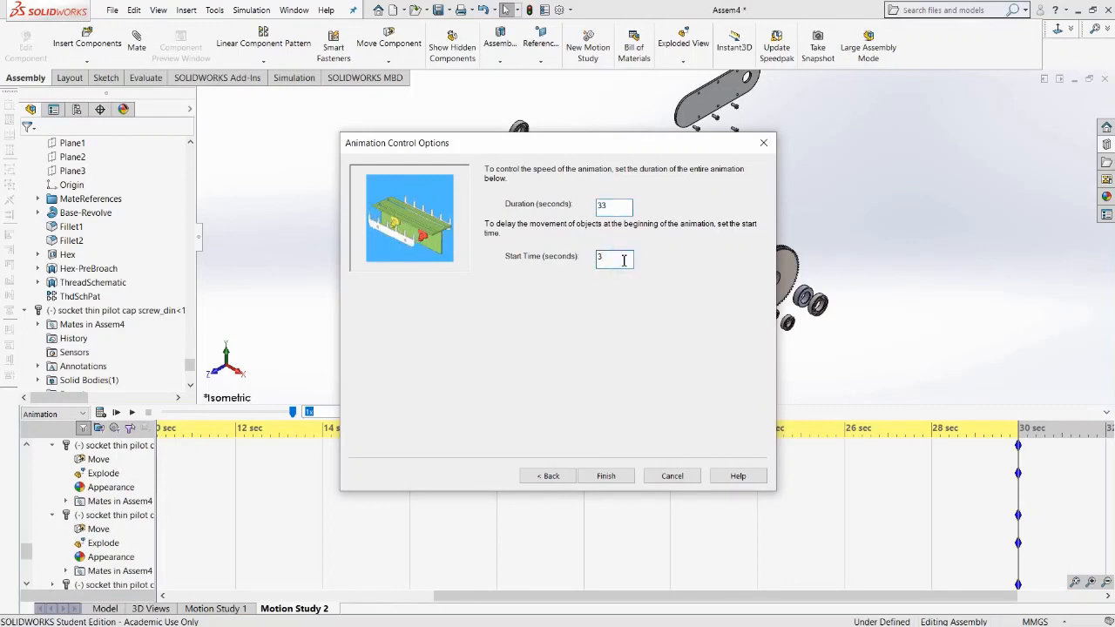
pyautogui.write('1')
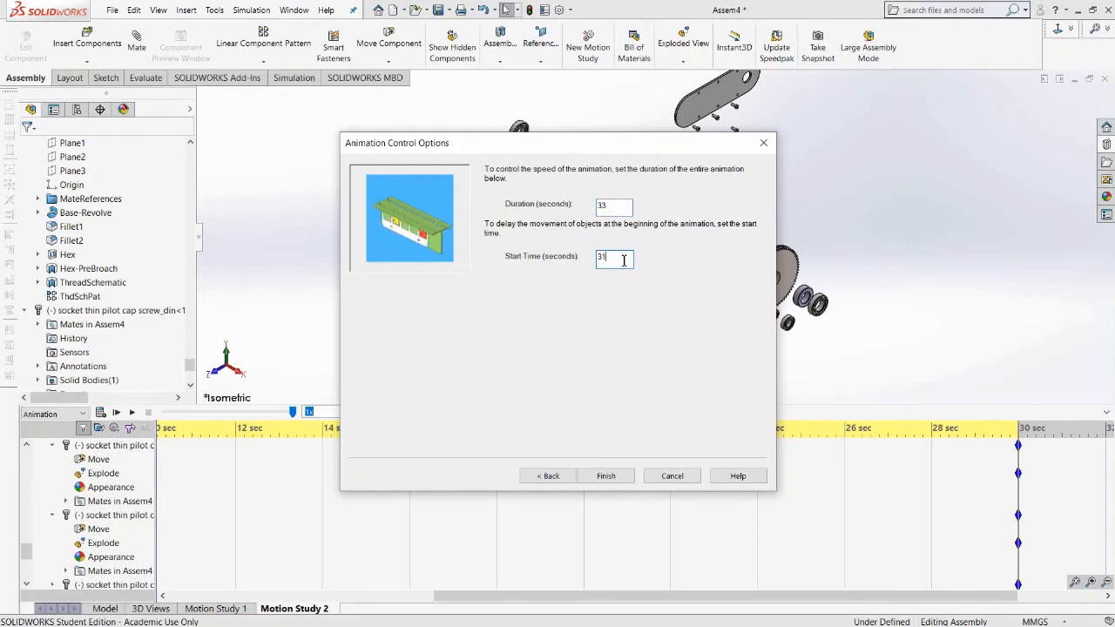
pyautogui.click(608, 476)
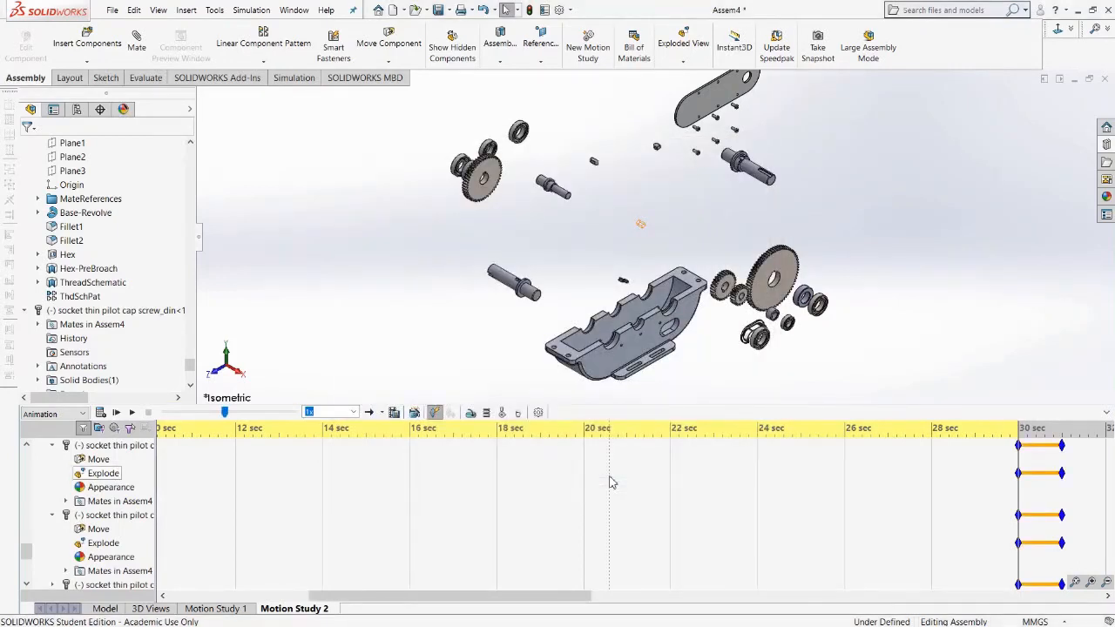
pyautogui.moveTo(542, 600); pyautogui.dragTo(590, 612)
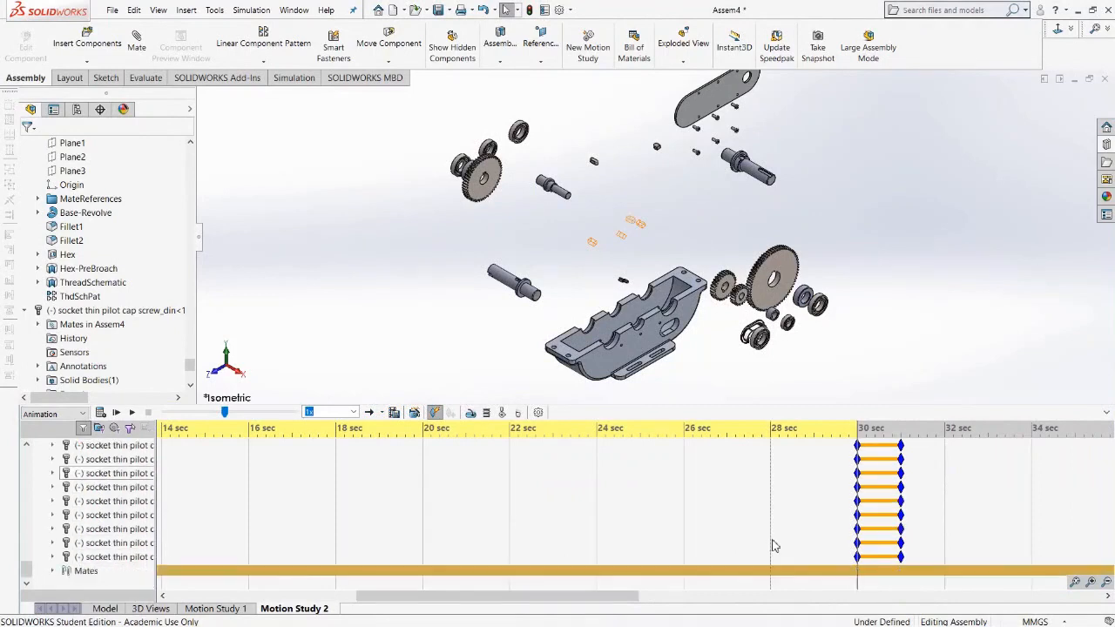
# Rewind the Motion Study 2 timeline and play the explode and collapse animation to review it.
pyautogui.scroll(17, 775, 546)
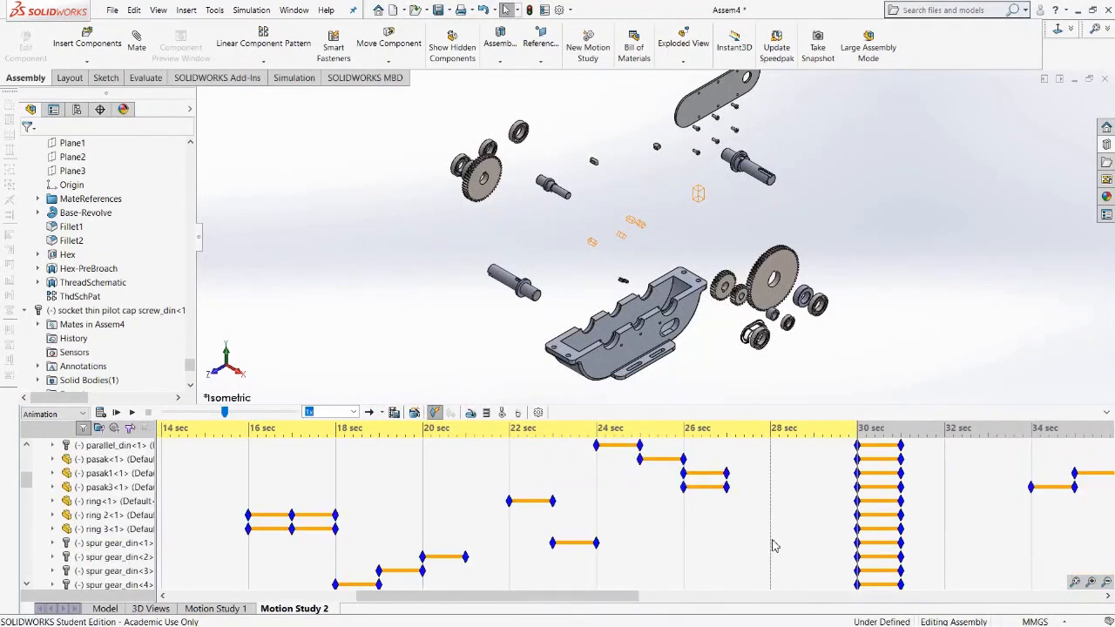
pyautogui.moveTo(226, 414); pyautogui.dragTo(152, 414)
pyautogui.click(133, 414)
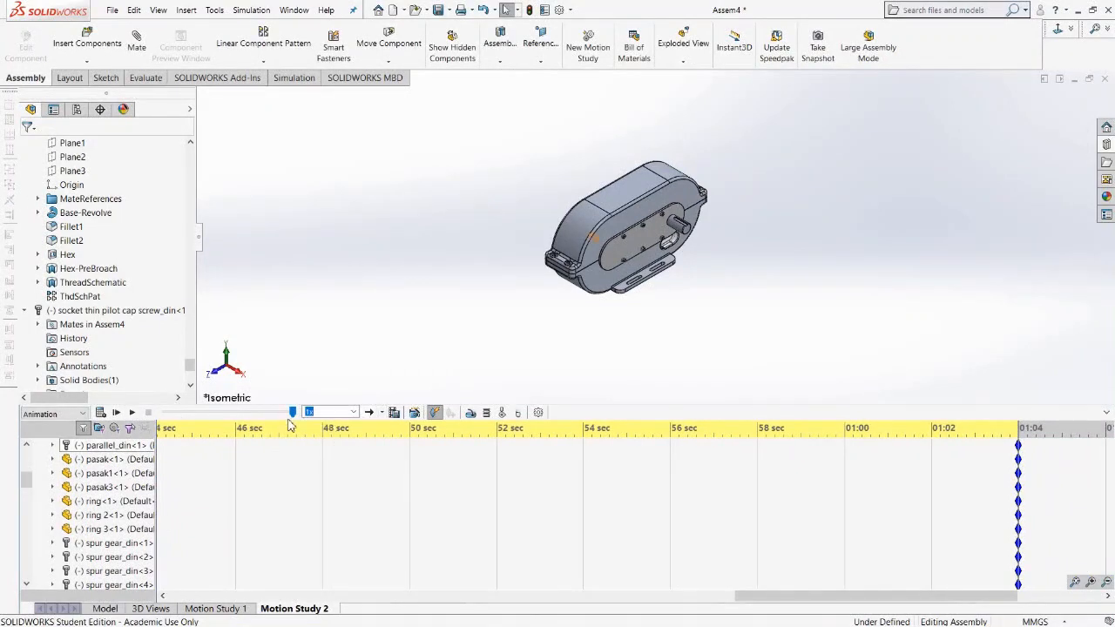
pyautogui.click(218, 418)
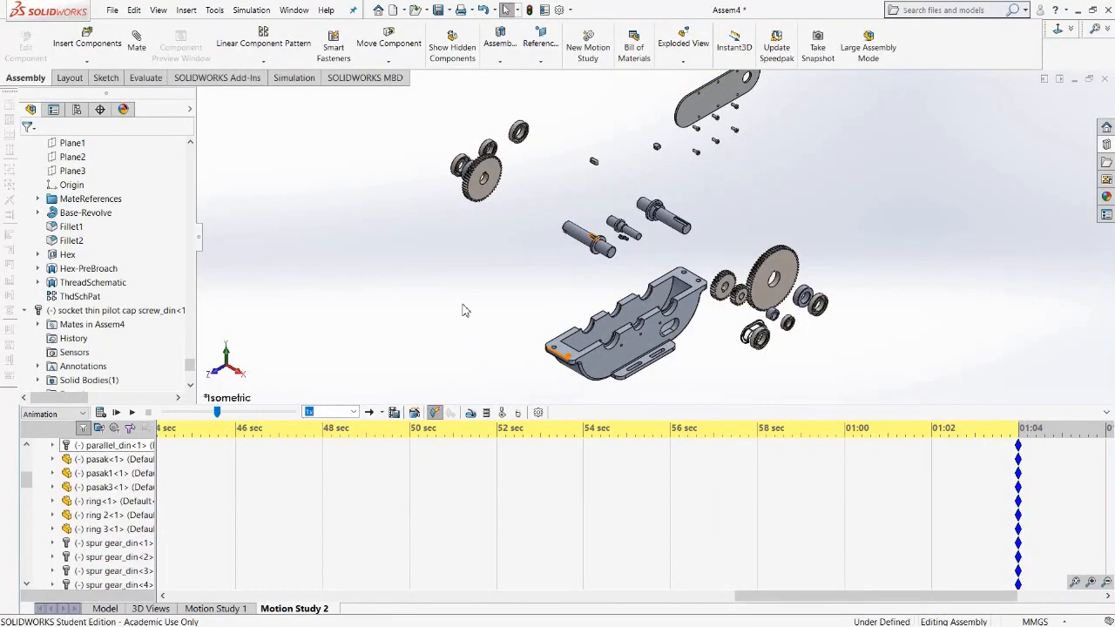
pyautogui.click(210, 416)
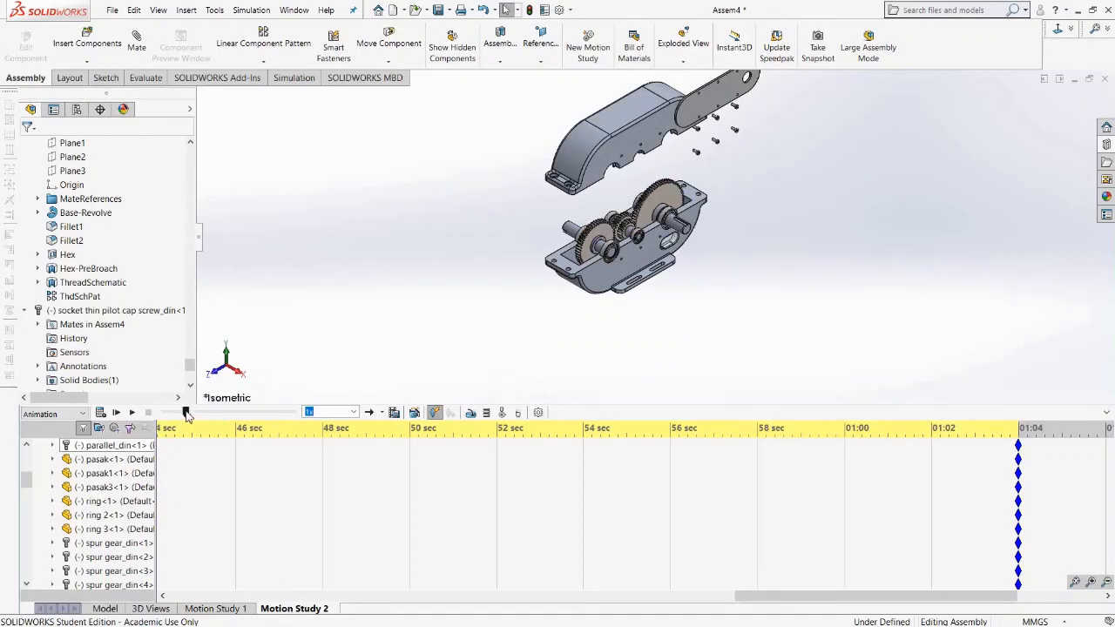
pyautogui.moveTo(185, 416); pyautogui.dragTo(131, 419)
pyautogui.click(131, 413)
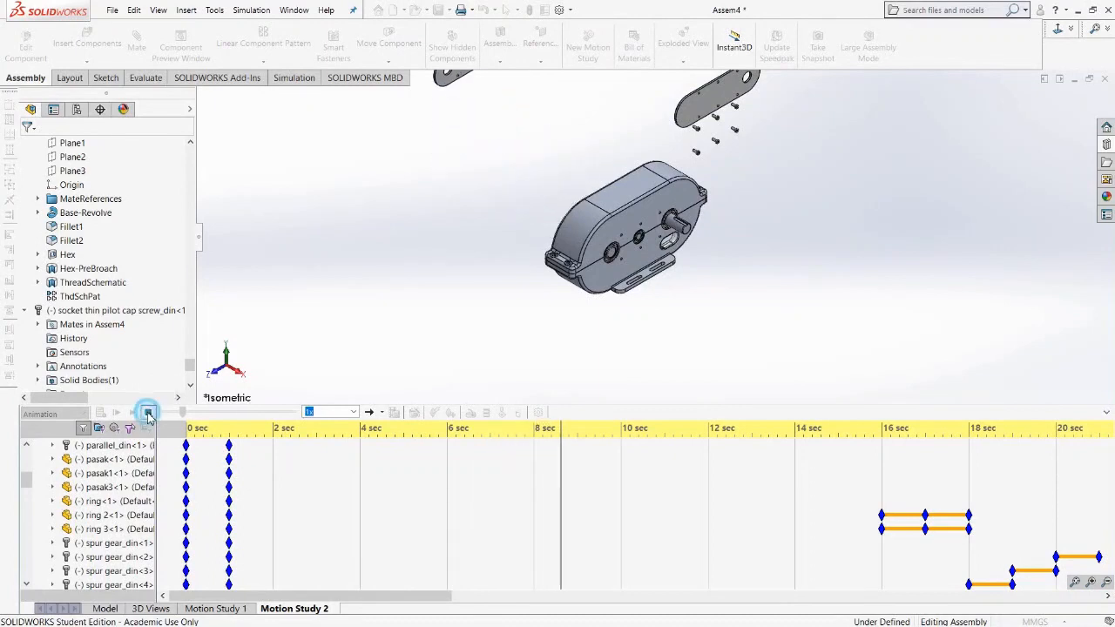
pyautogui.click(149, 413)
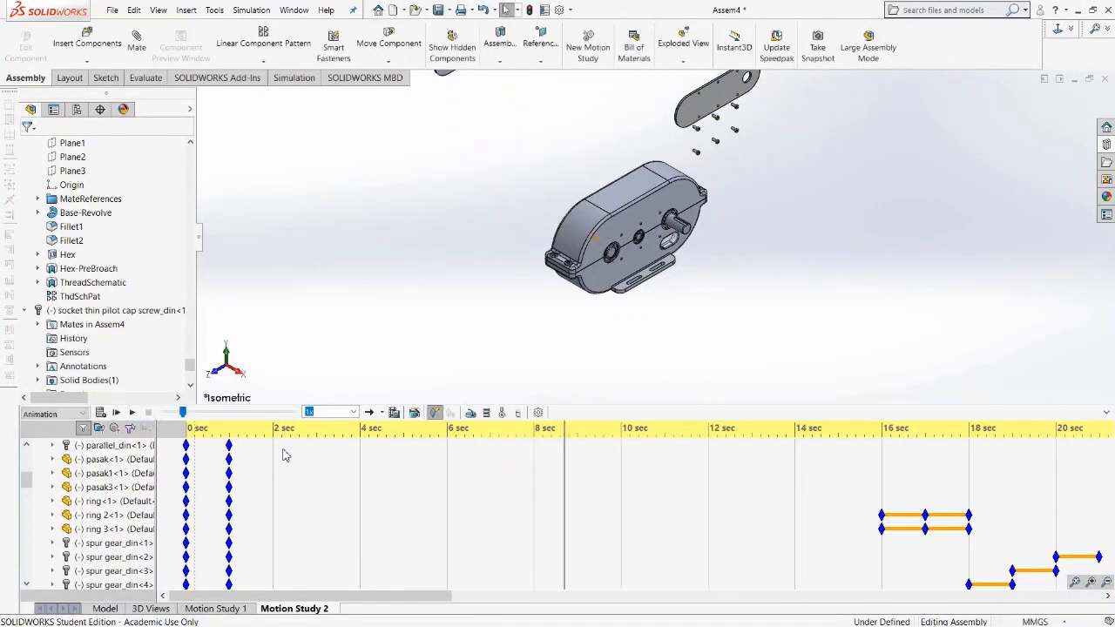
# Move the time bar to 6 seconds and enable view key creation for Orientation and Camera Views.
pyautogui.click(362, 445)
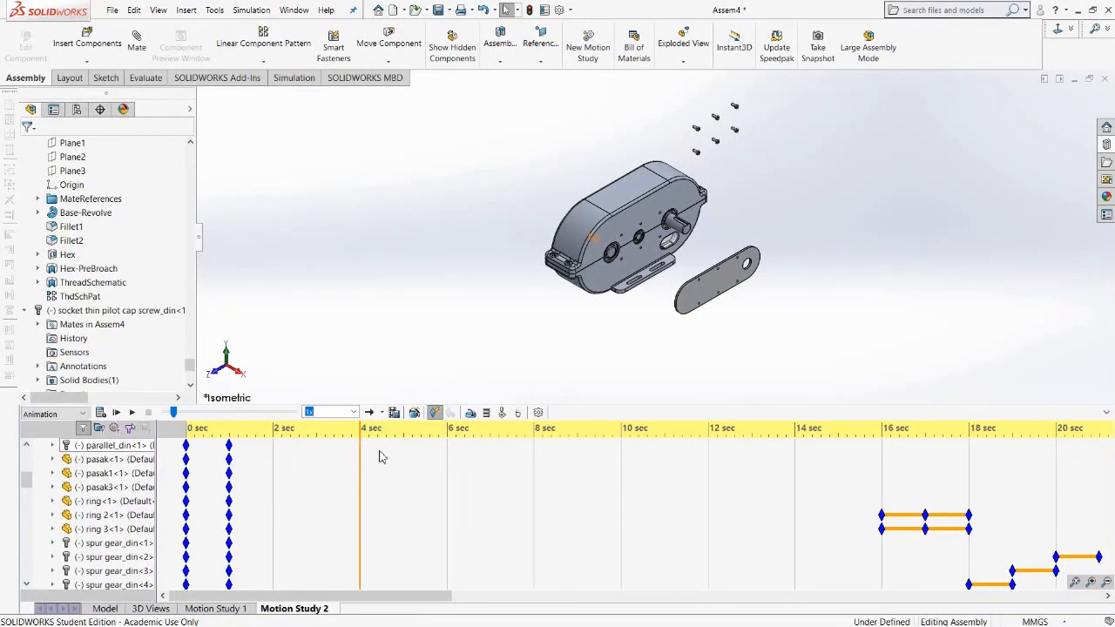
pyautogui.click(404, 452)
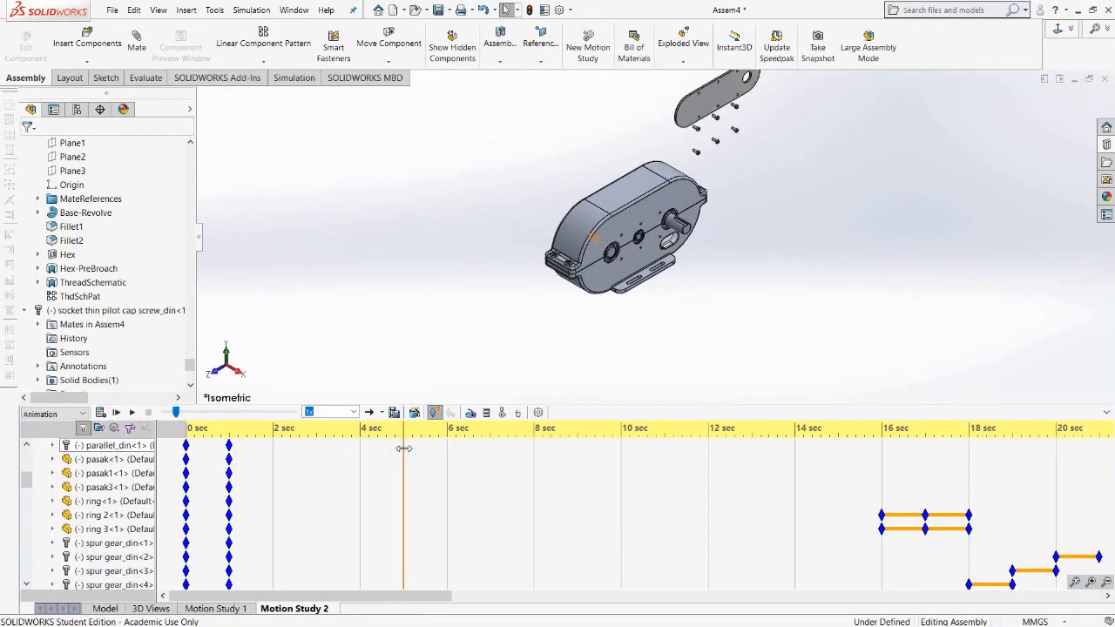
pyautogui.click(447, 450)
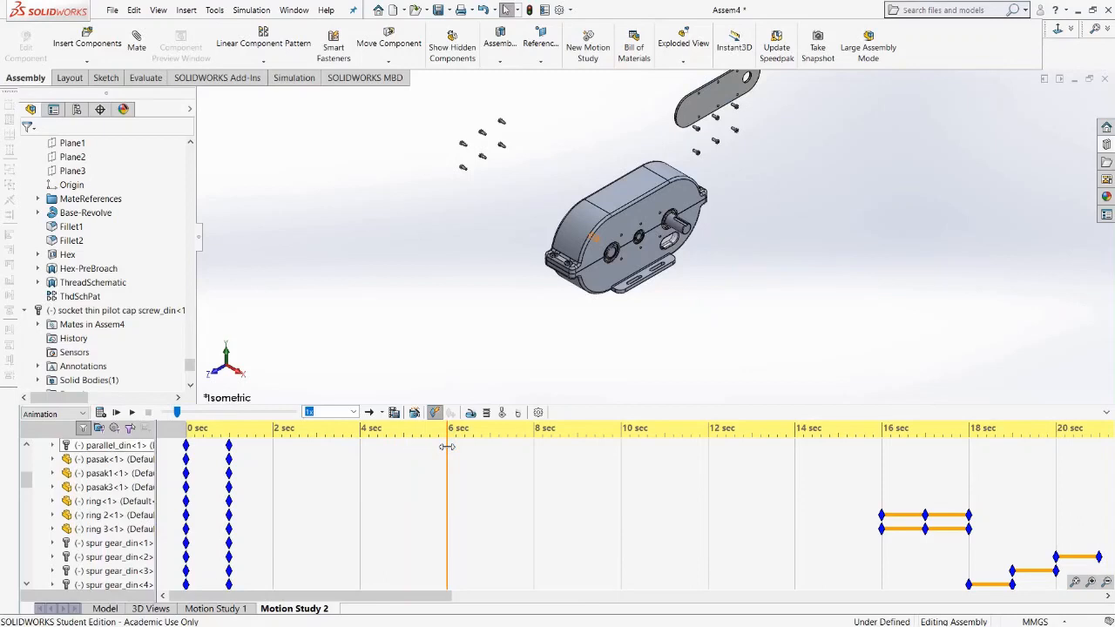
pyautogui.scroll(5, 106, 487)
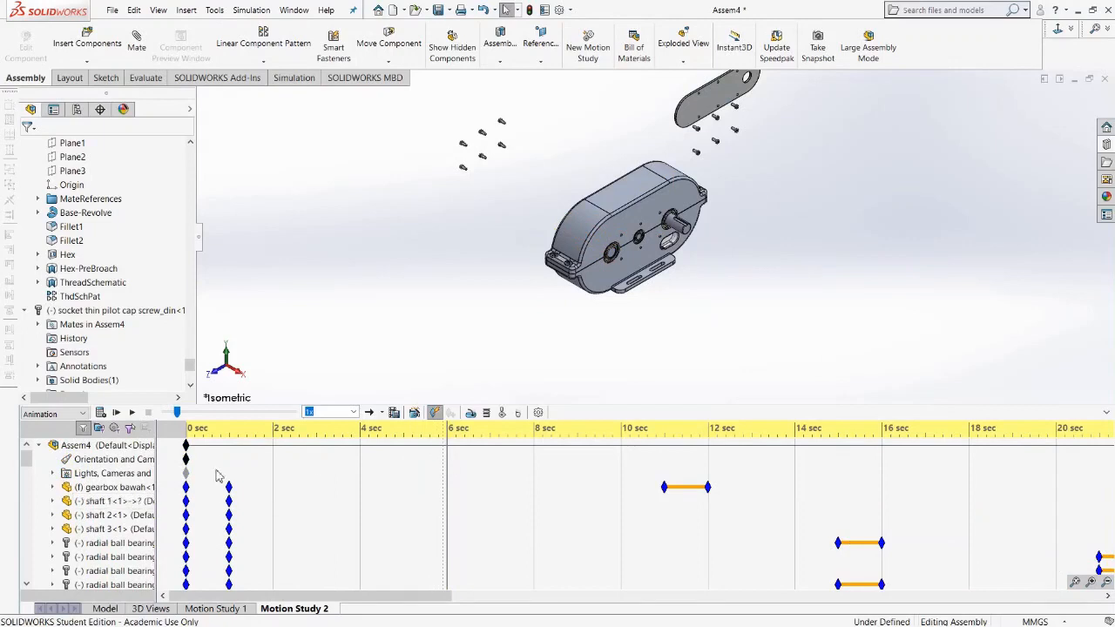
pyautogui.click(116, 459)
pyautogui.rightClick(116, 459)
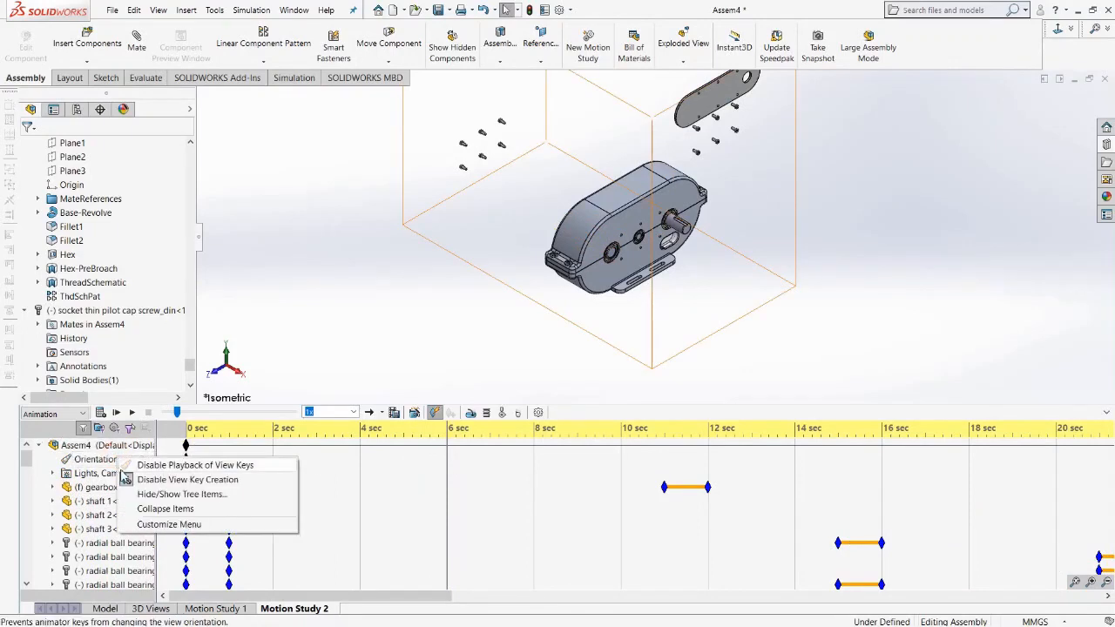
pyautogui.click(118, 487)
# Place a key on the Orientation and Camera Views row at 6 seconds.
pyautogui.click(440, 473)
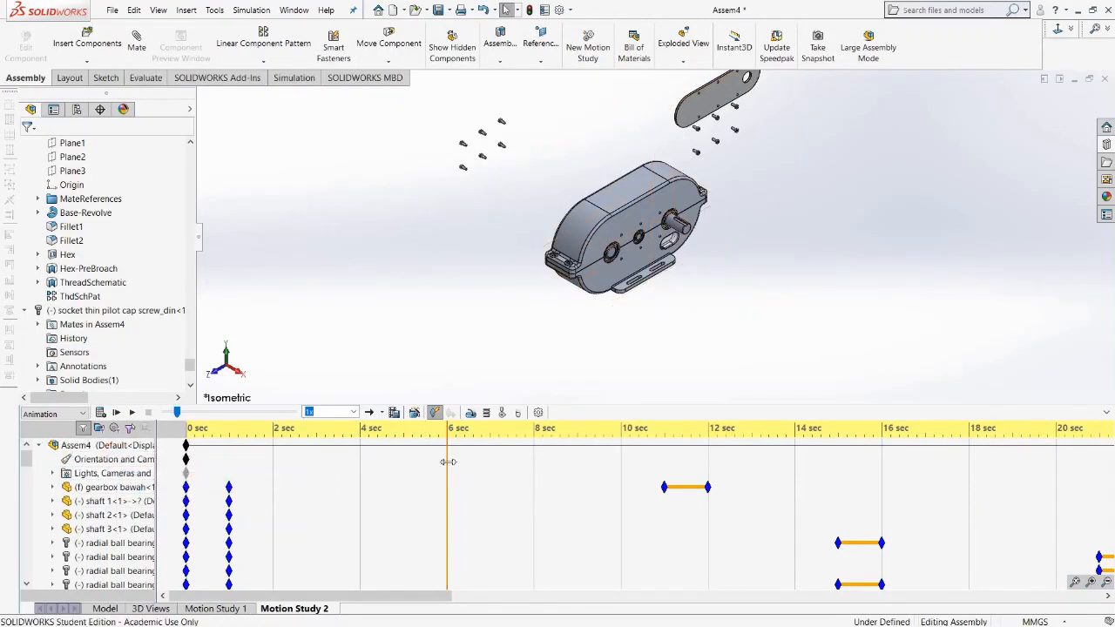
pyautogui.rightClick(448, 460)
pyautogui.click(478, 509)
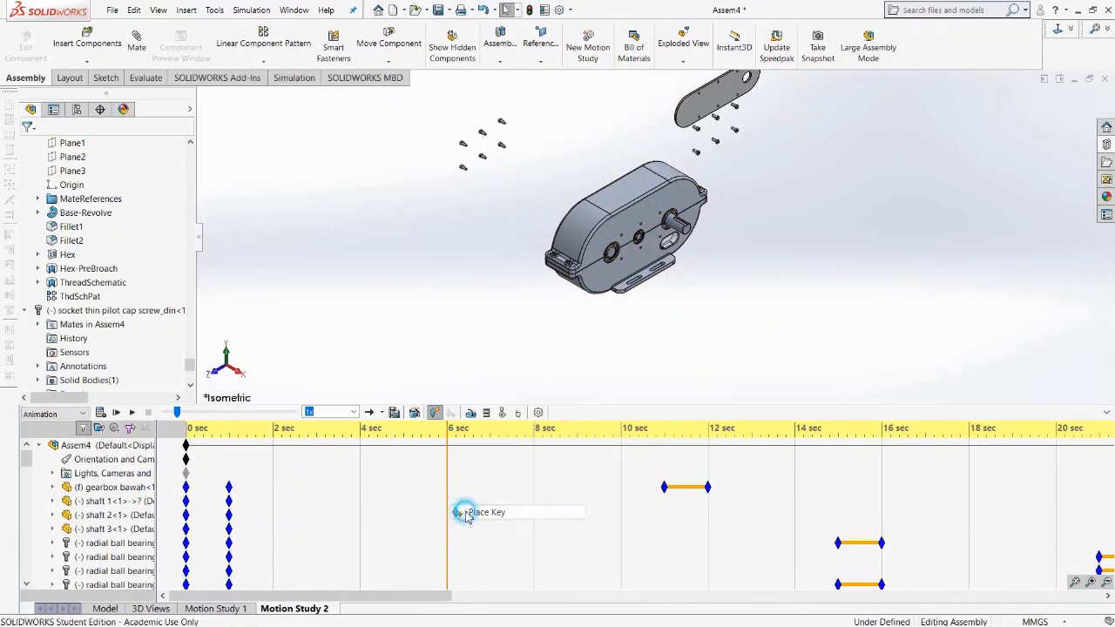
# Move the time bar just past 6 seconds and zoom the model view out to record a camera view key.
pyautogui.click(468, 446)
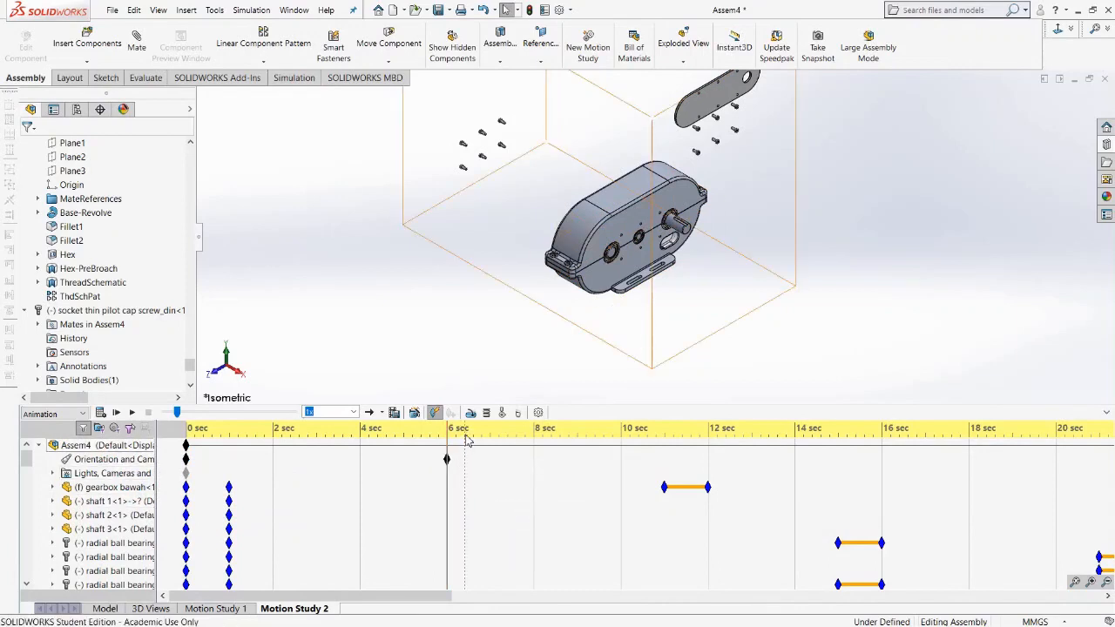
pyautogui.click(464, 428)
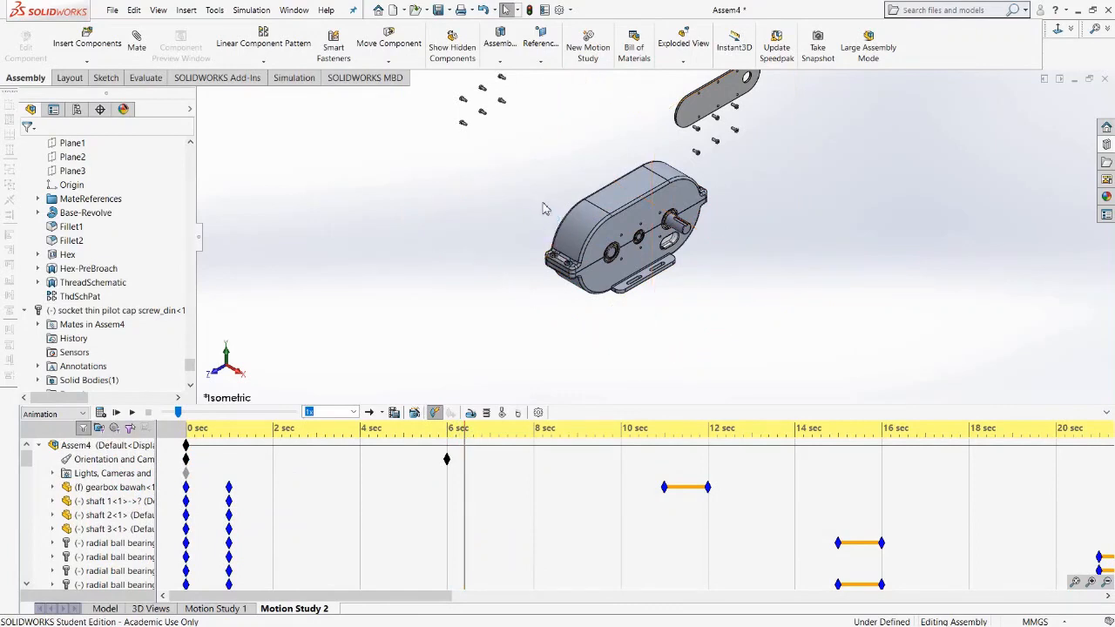
pyautogui.scroll(3, 543, 209)
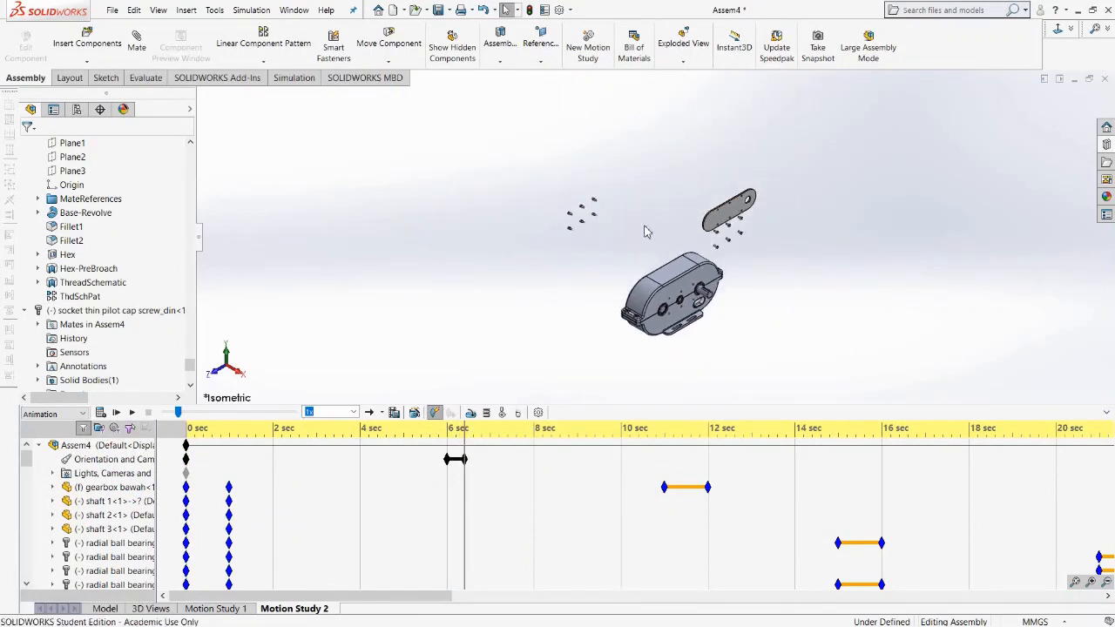
pyautogui.scroll(-2, 649, 266)
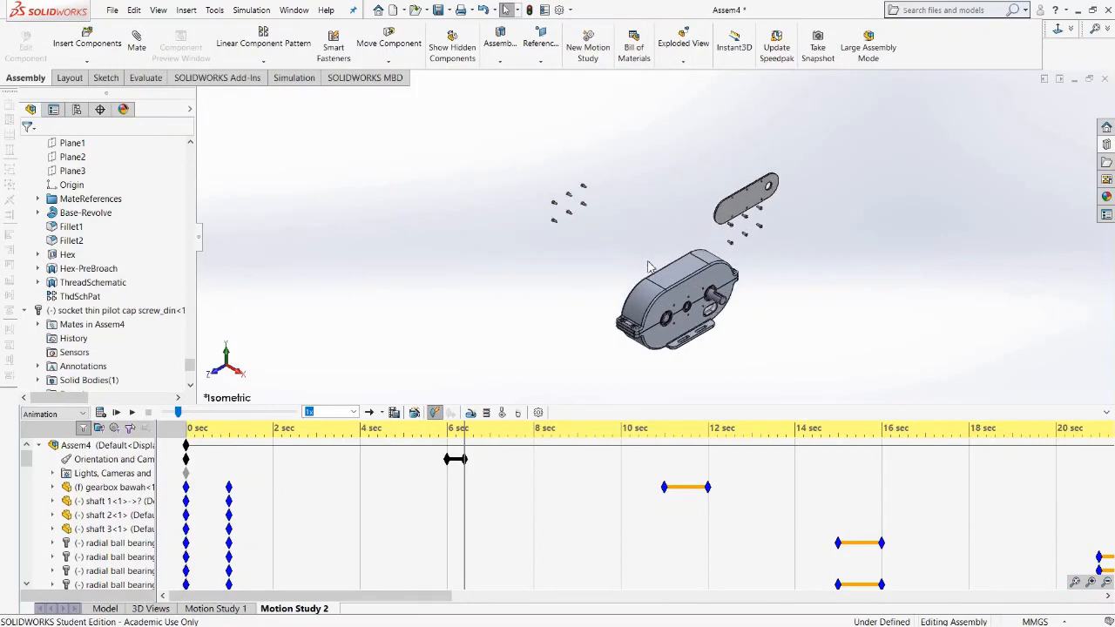
pyautogui.scroll(2, 646, 320)
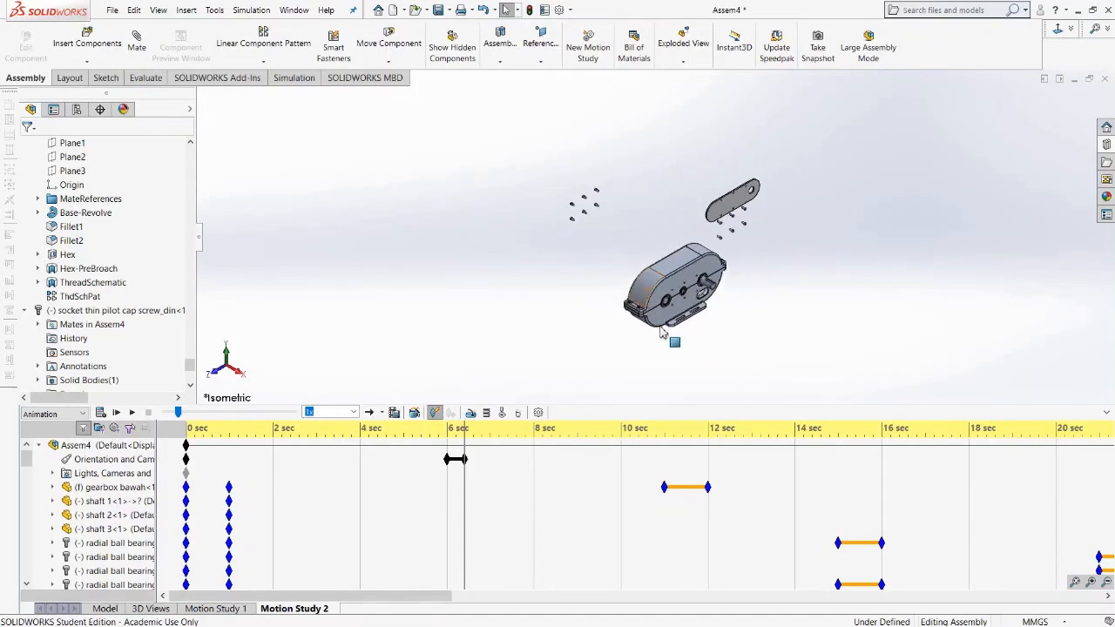
pyautogui.scroll(-1, 662, 331)
pyautogui.scroll(2, 663, 330)
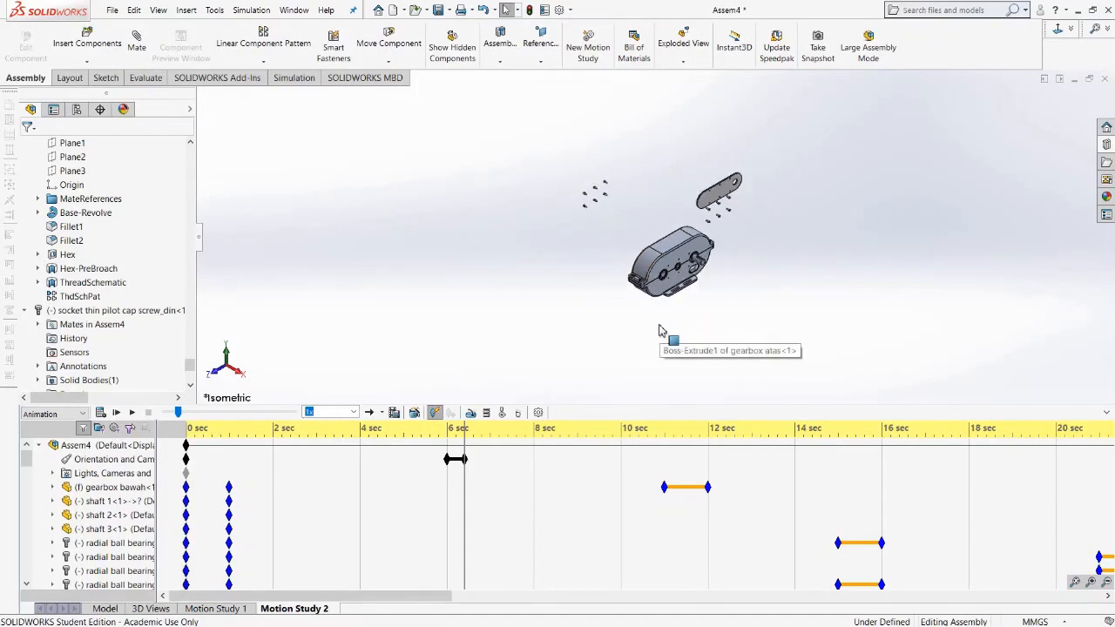
pyautogui.scroll(-1, 663, 331)
pyautogui.scroll(-1, 659, 331)
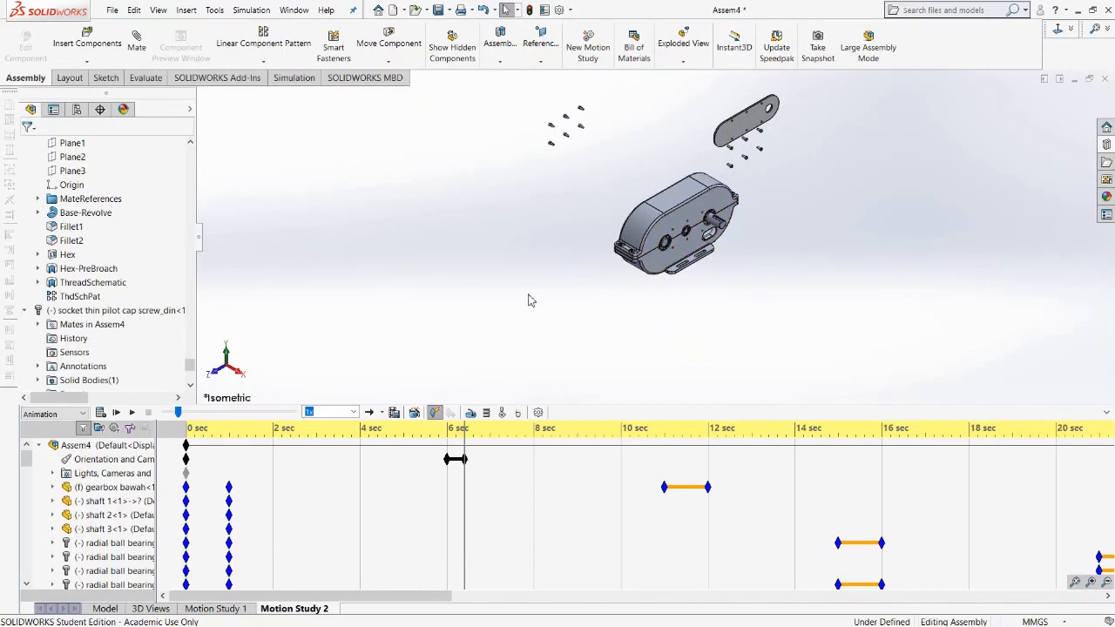
# Play the animation from about 3.5 seconds to check the camera zoom change.
pyautogui.click(337, 468)
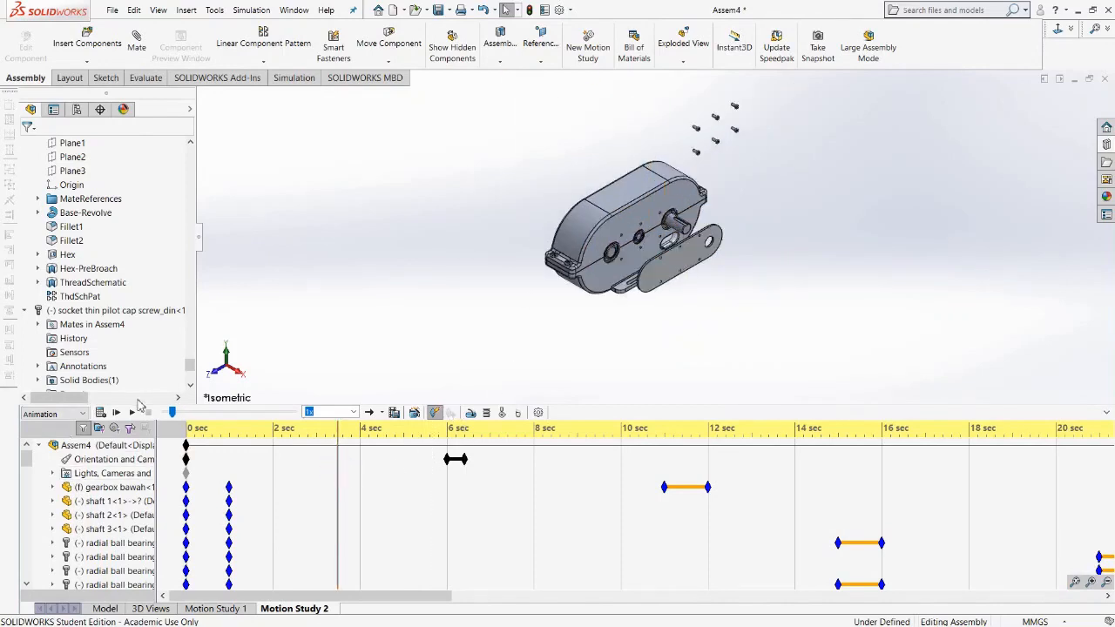
pyautogui.click(132, 413)
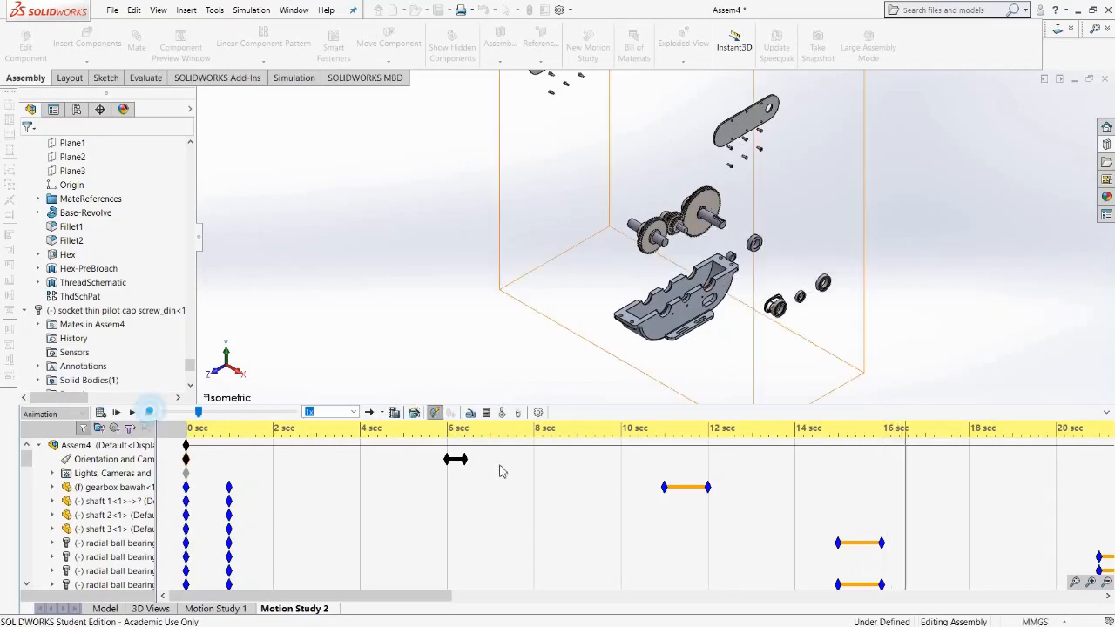
pyautogui.click(464, 440)
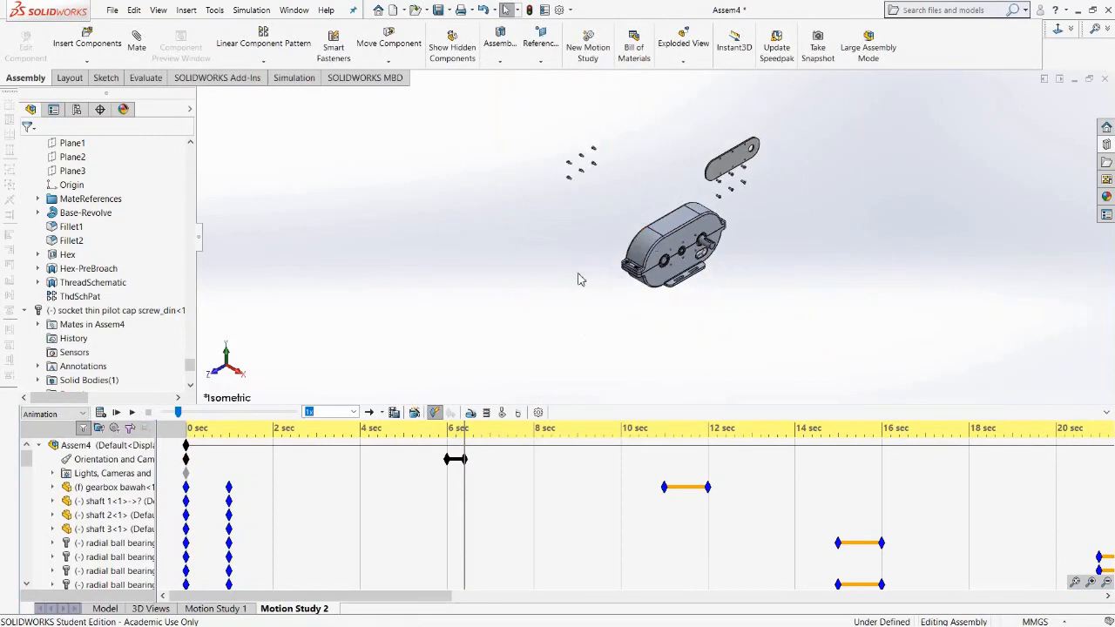
pyautogui.click(386, 466)
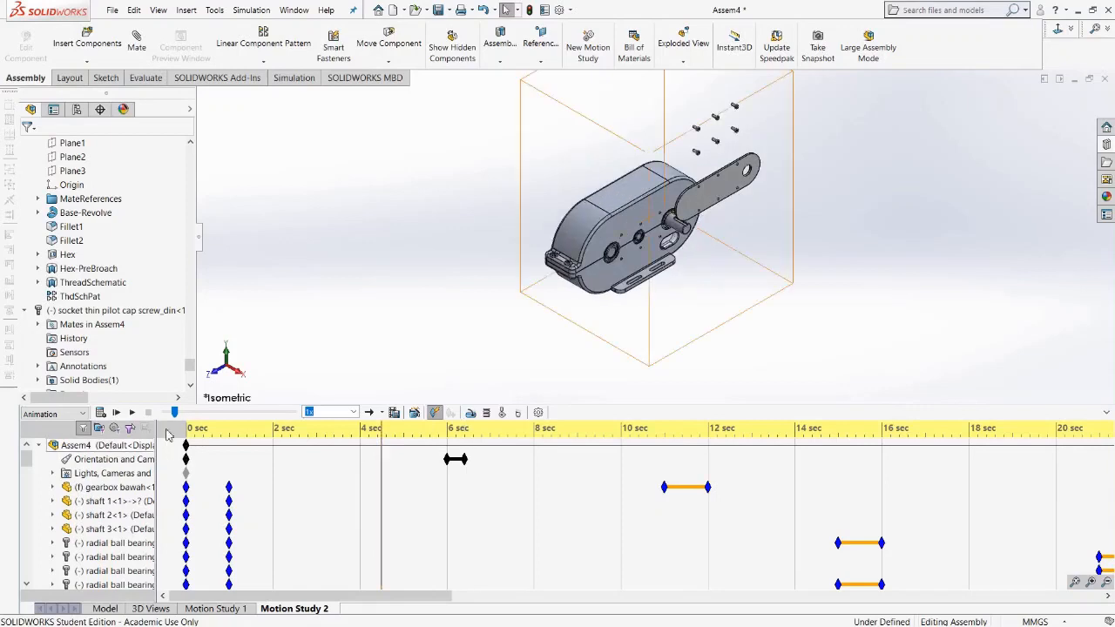
pyautogui.click(128, 412)
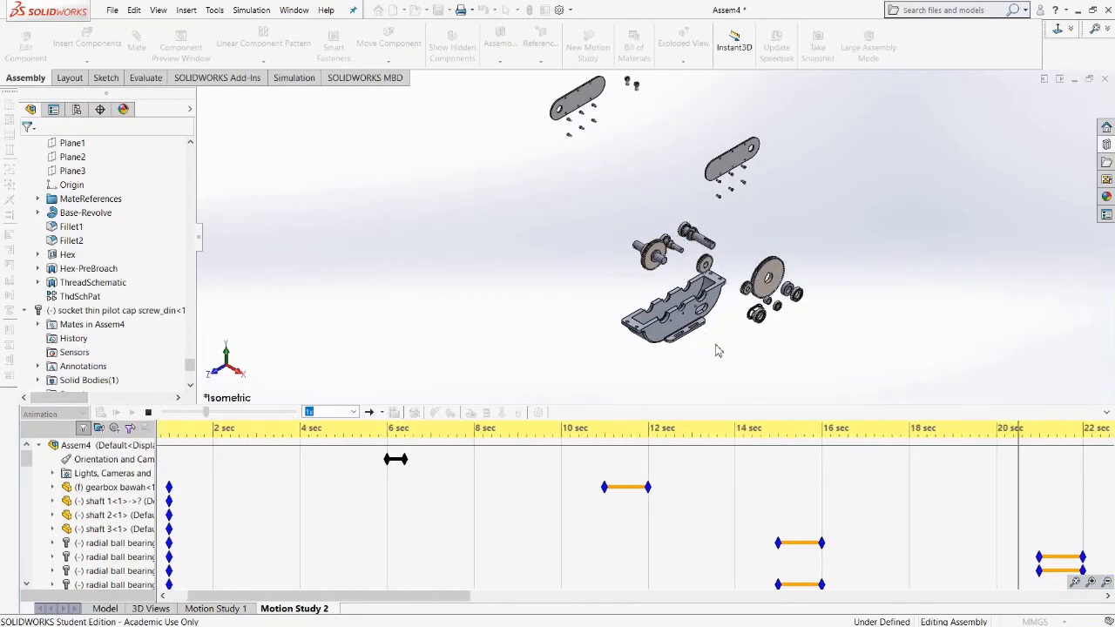
pyautogui.click(152, 412)
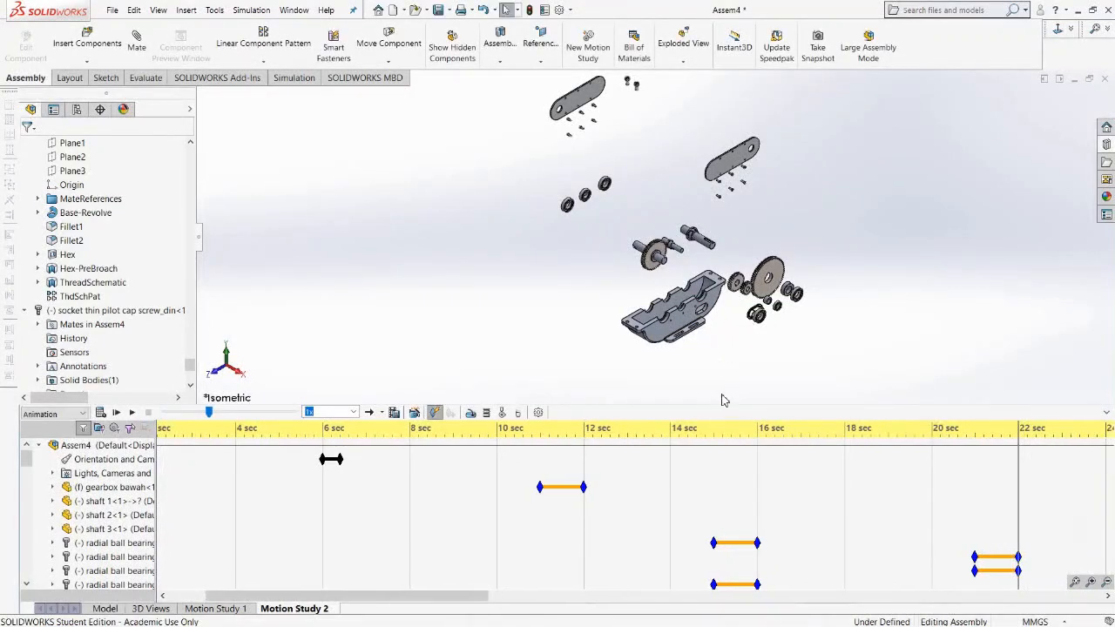
# Place a key on the Orientation and Camera Views row at about 11.6 seconds.
pyautogui.click(740, 433)
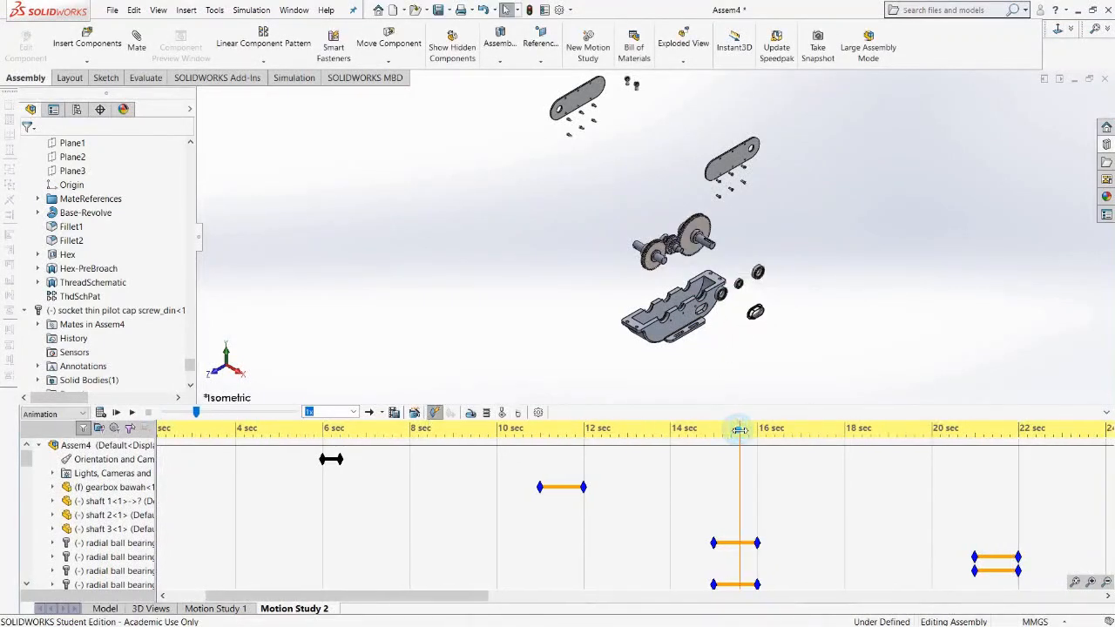
pyautogui.click(516, 441)
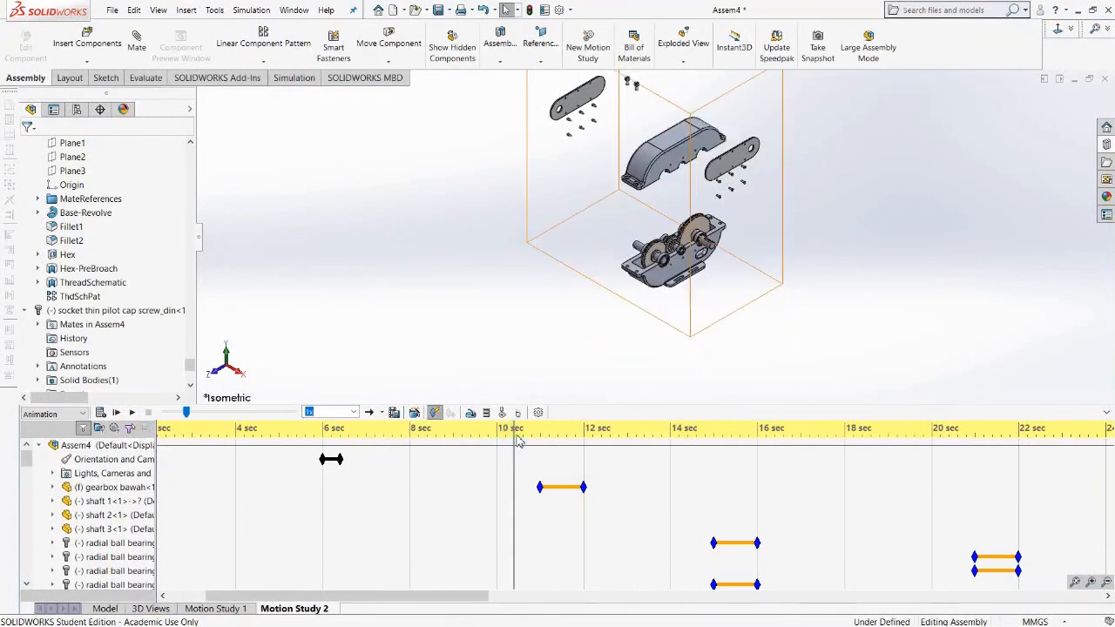
pyautogui.click(618, 433)
pyautogui.click(660, 432)
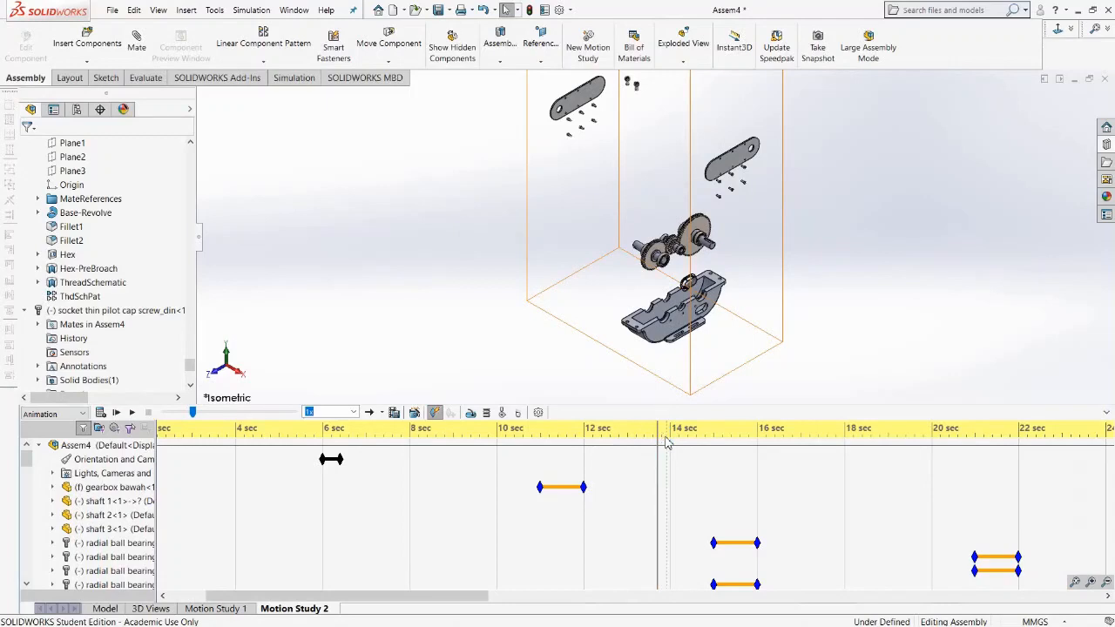
pyautogui.click(632, 434)
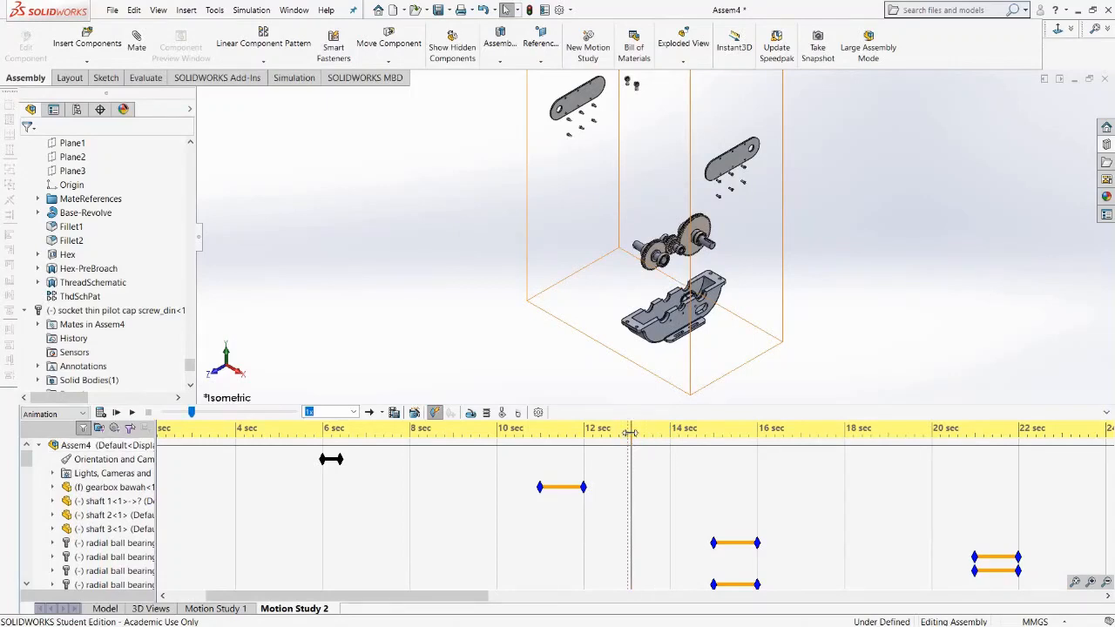
pyautogui.click(618, 433)
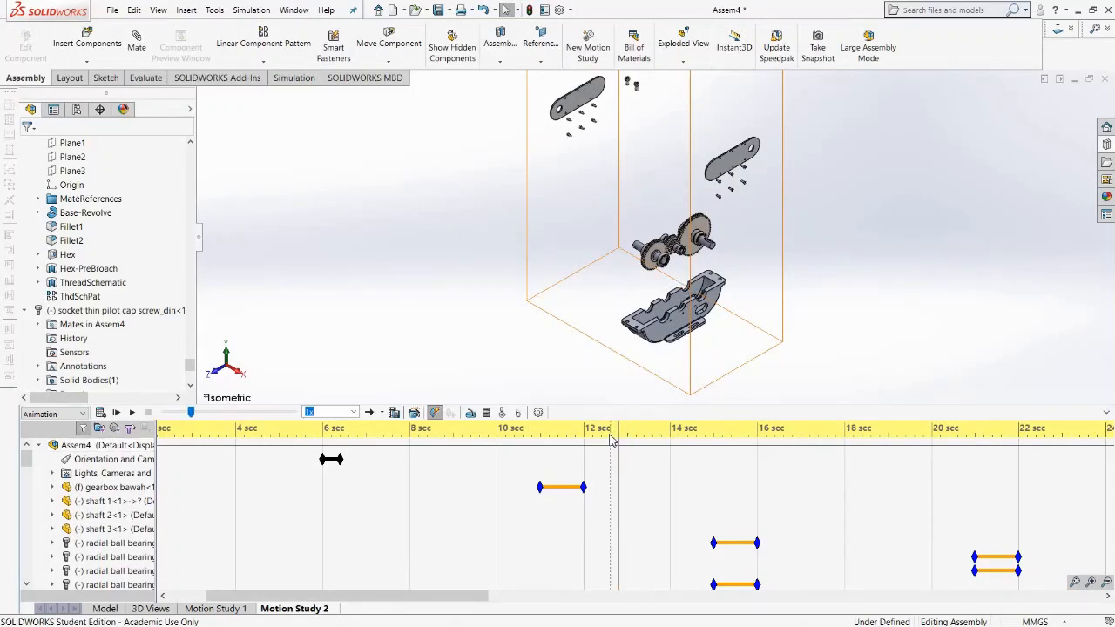
pyautogui.click(601, 433)
pyautogui.click(584, 433)
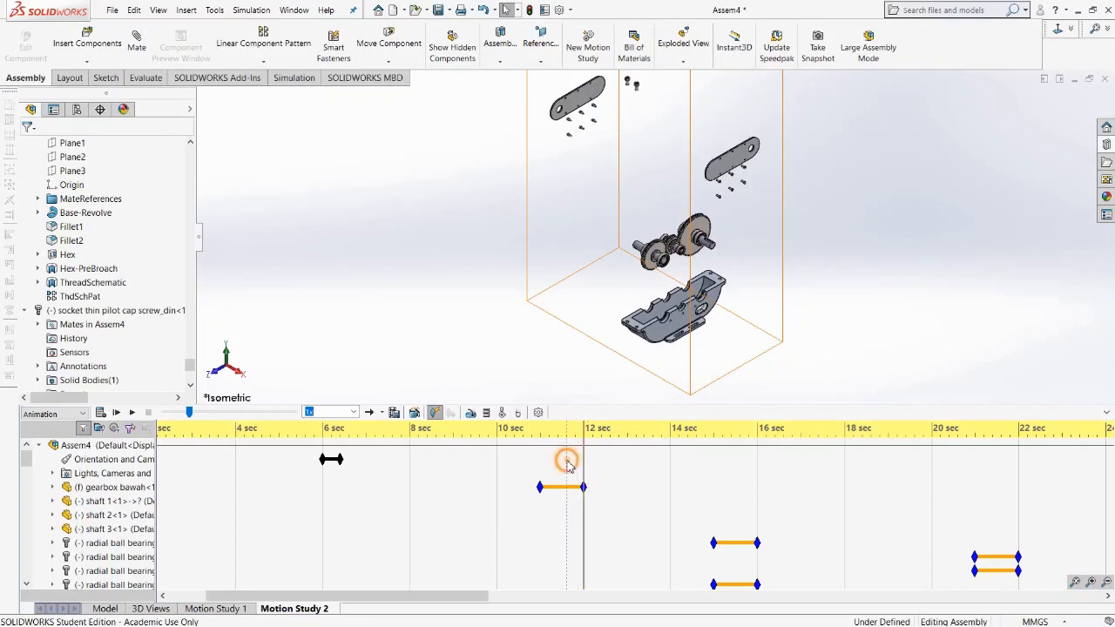
pyautogui.rightClick(567, 462)
pyautogui.click(601, 511)
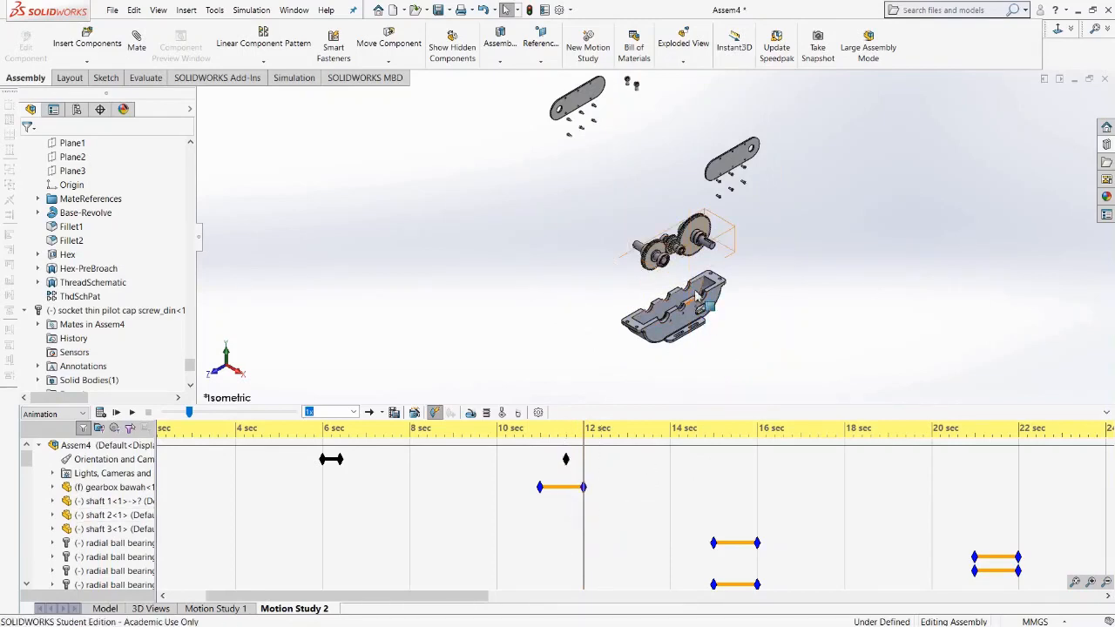
# Zoom the model view in on the gear train to record a close-up camera key near 12 seconds.
pyautogui.scroll(-5, 696, 296)
pyautogui.scroll(-2, 690, 291)
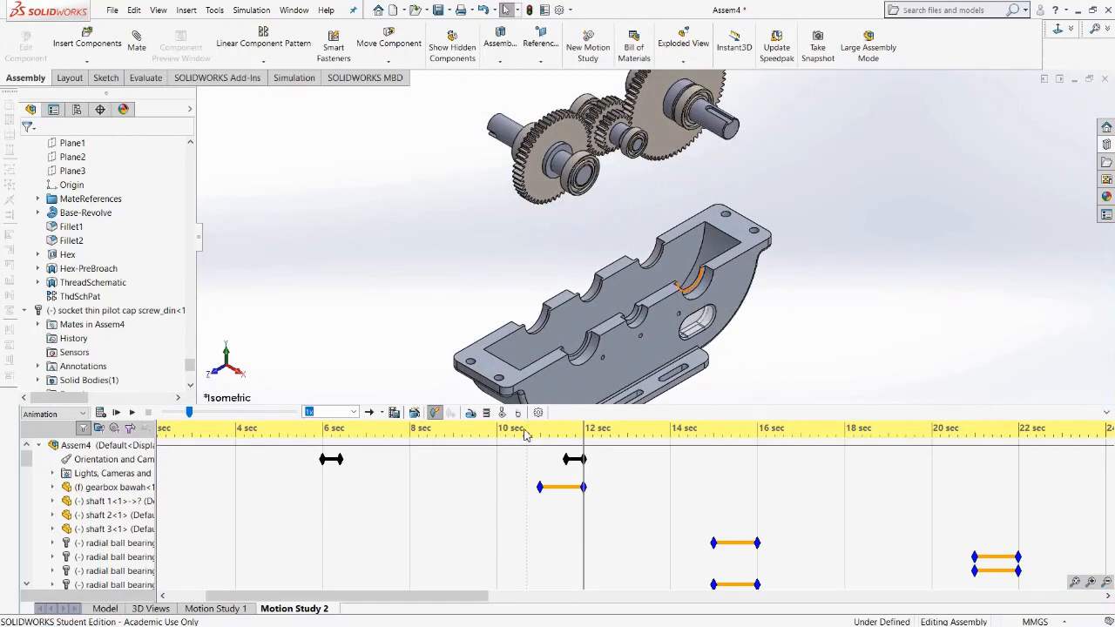
pyautogui.click(418, 457)
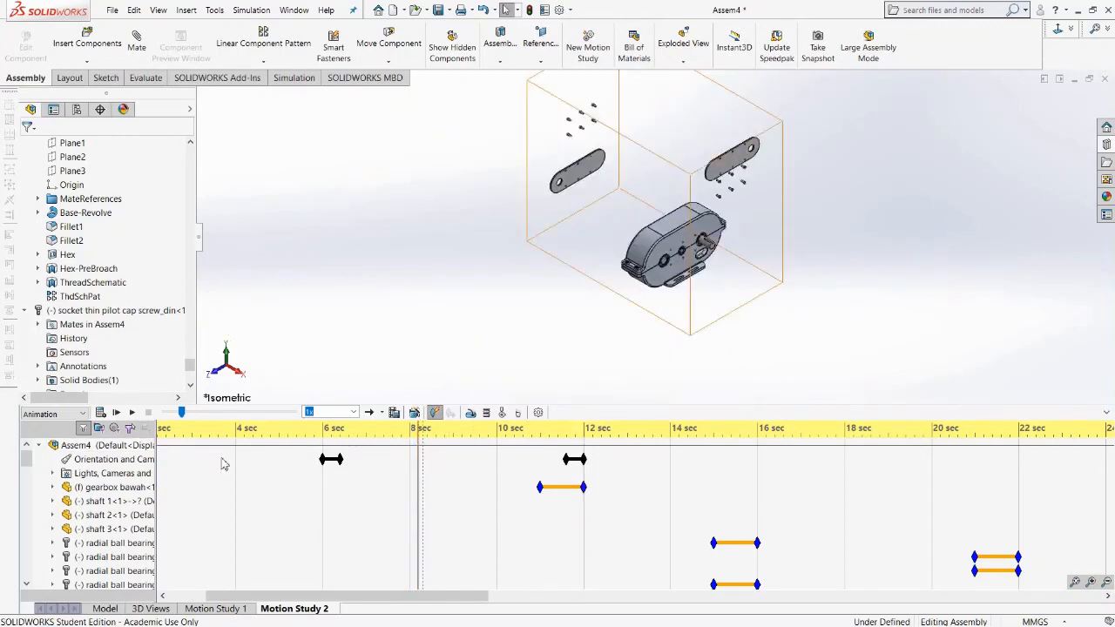
# Play the animation and stop it to review the camera changes.
pyautogui.click(132, 414)
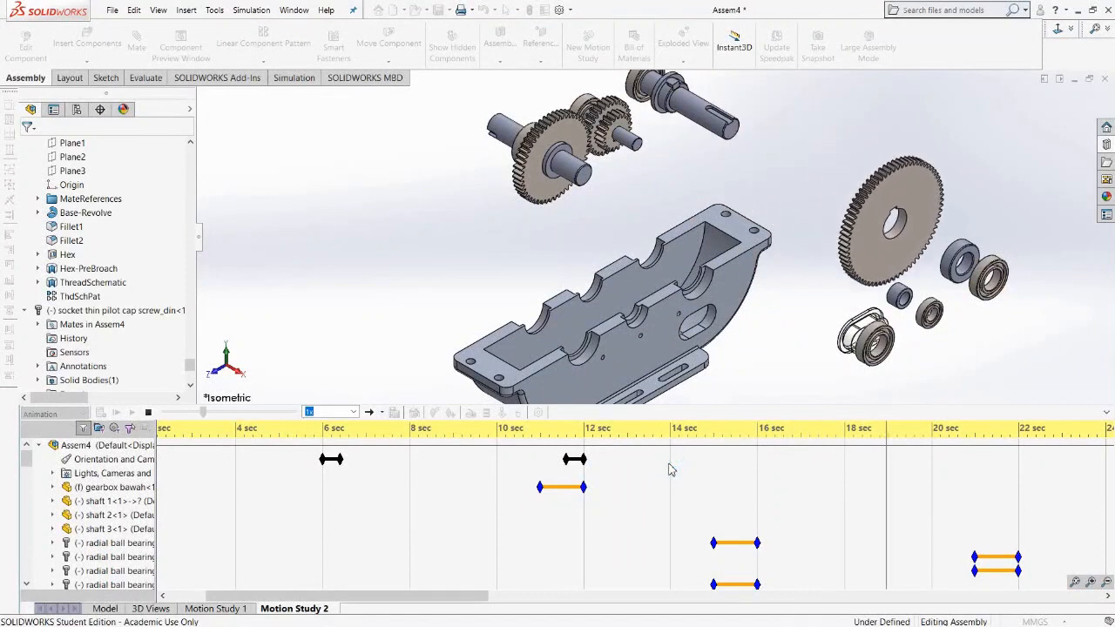
pyautogui.click(147, 413)
# Place a key on the Orientation and Camera Views row at about 14.6 seconds.
pyautogui.click(670, 459)
pyautogui.moveTo(697, 459); pyautogui.dragTo(711, 459)
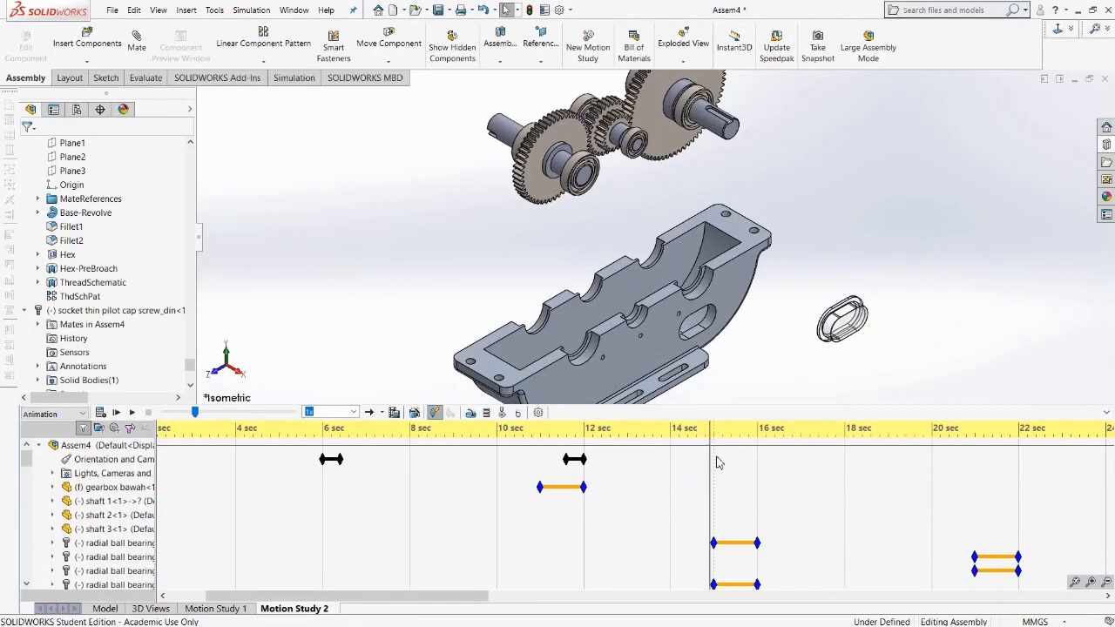
pyautogui.click(717, 461)
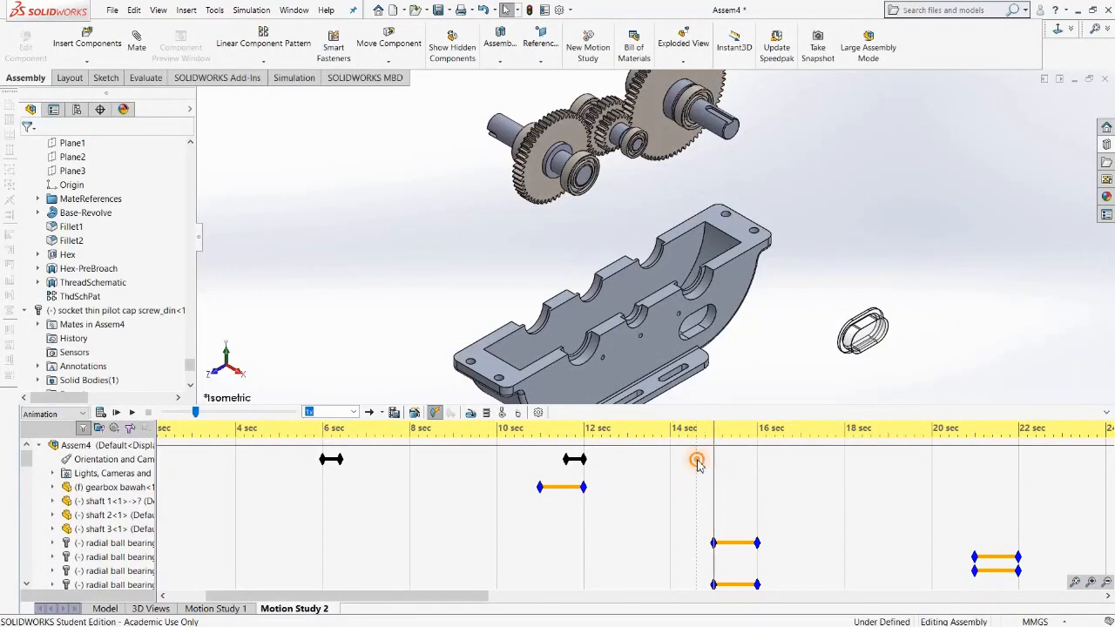
pyautogui.rightClick(697, 461)
pyautogui.click(727, 510)
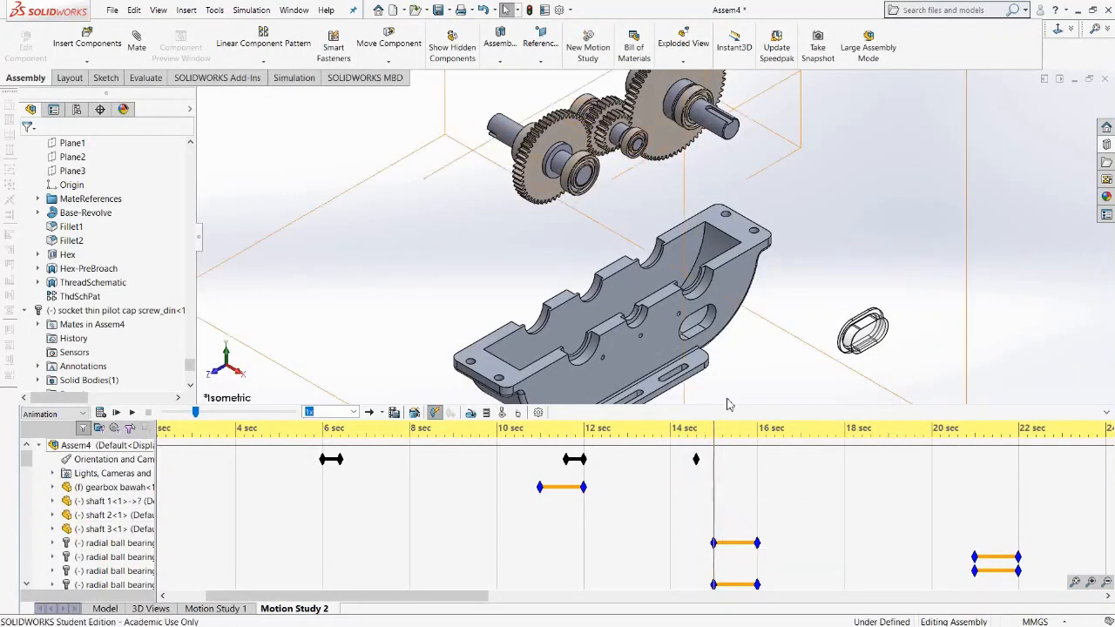
# Zoom the model view out to record a wider camera key near 15 seconds.
pyautogui.scroll(5, 746, 322)
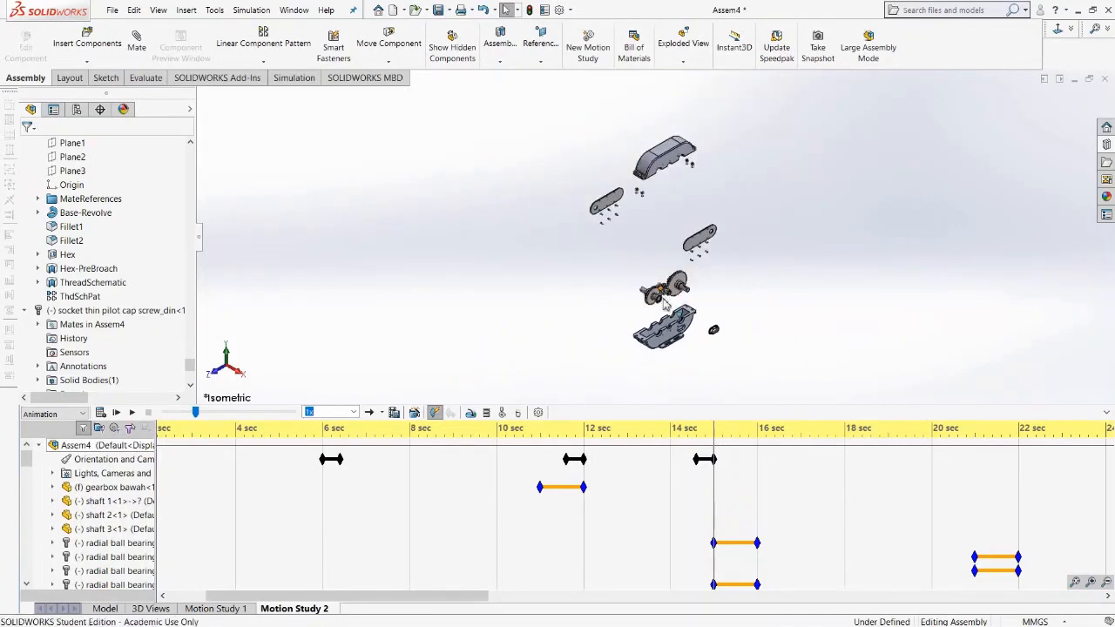
pyautogui.scroll(-2, 667, 302)
pyautogui.scroll(-2, 669, 301)
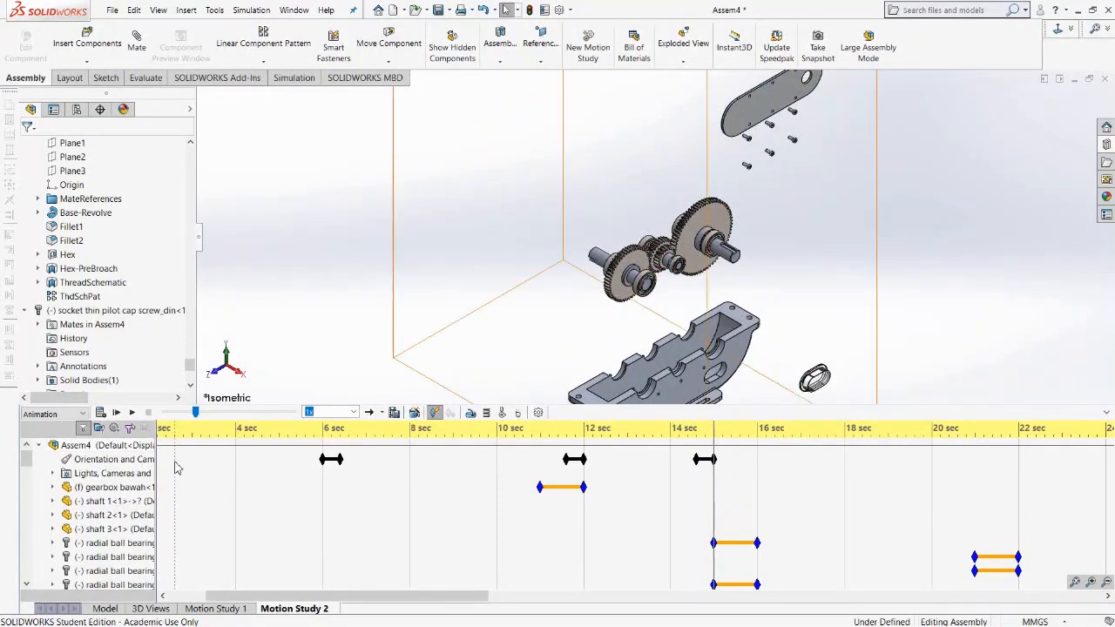
# Play the animation and stop it to check the new camera key.
pyautogui.click(131, 413)
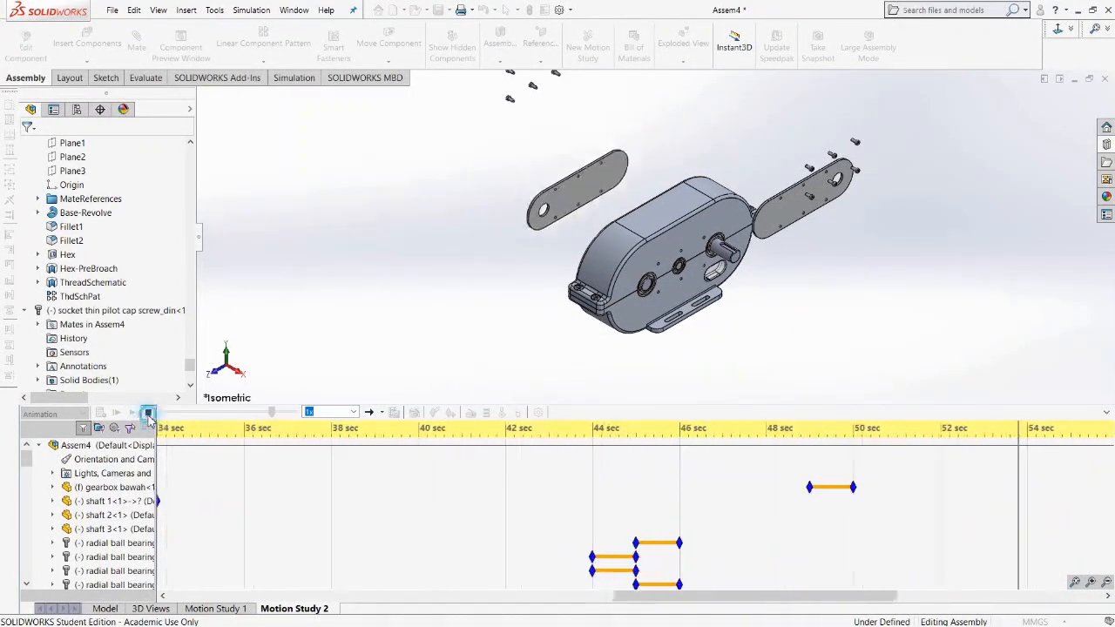
pyautogui.click(146, 412)
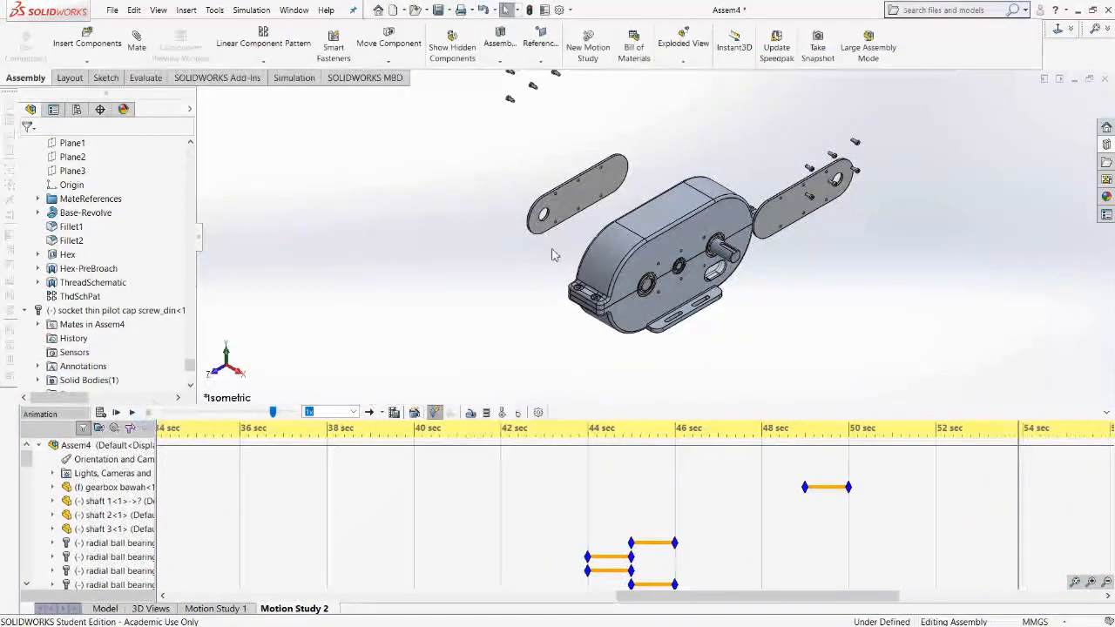
# Move the time bar to 52 seconds and place an orientation key at about 51.6 seconds.
pyautogui.click(851, 431)
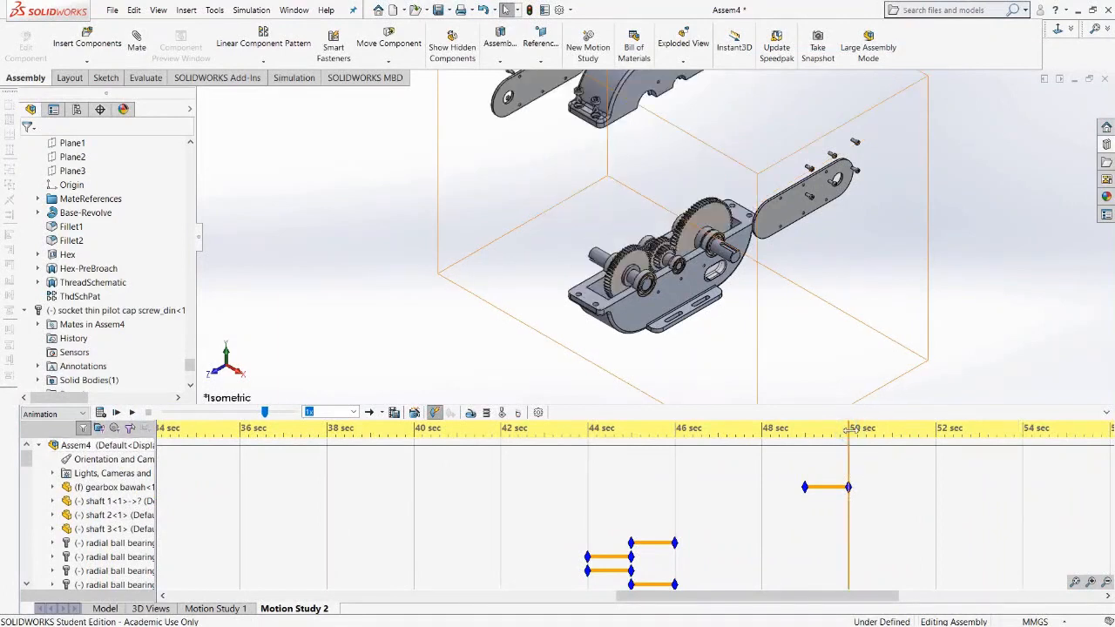
pyautogui.click(936, 433)
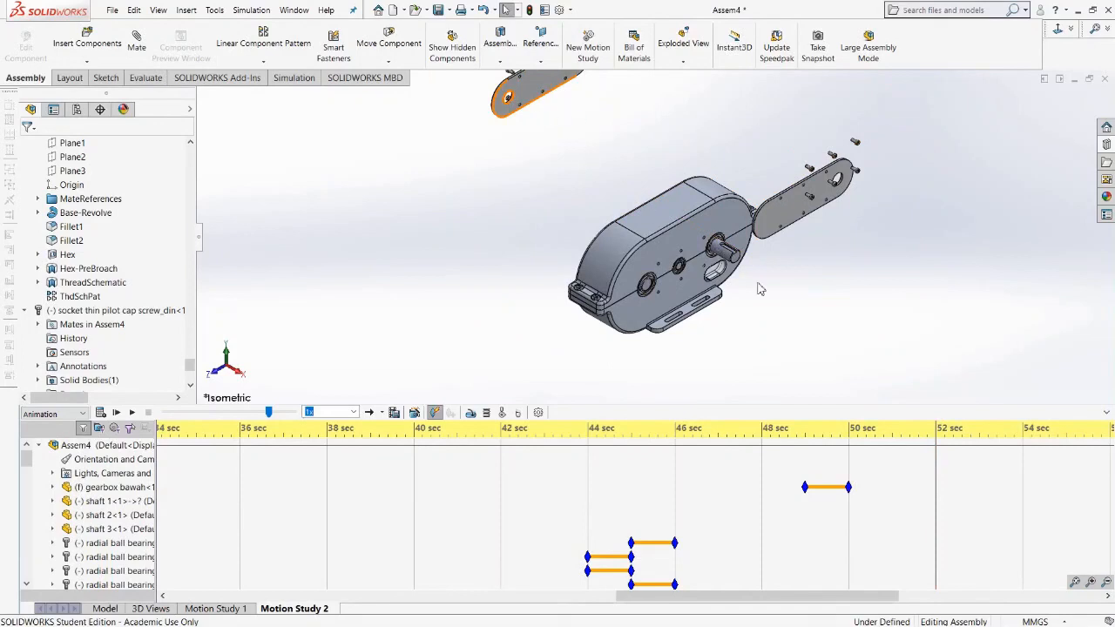
pyautogui.rightClick(922, 469)
pyautogui.click(951, 518)
# Switch the model to another standard view orientation and adjust the zoom to record a camera key near 52 seconds.
pyautogui.press('space')
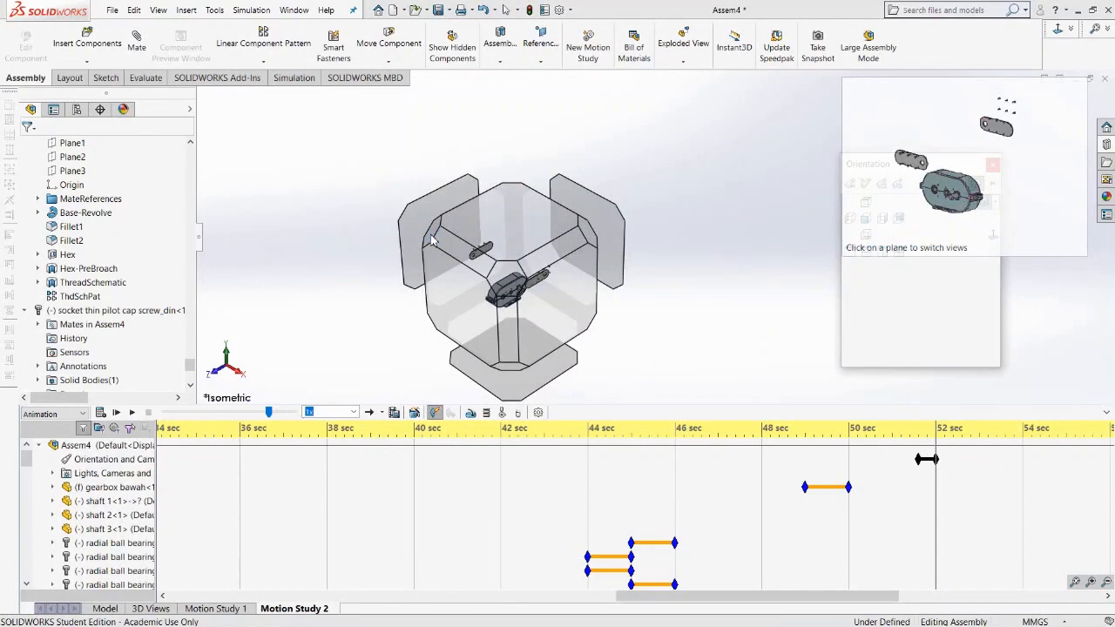
pyautogui.click(428, 233)
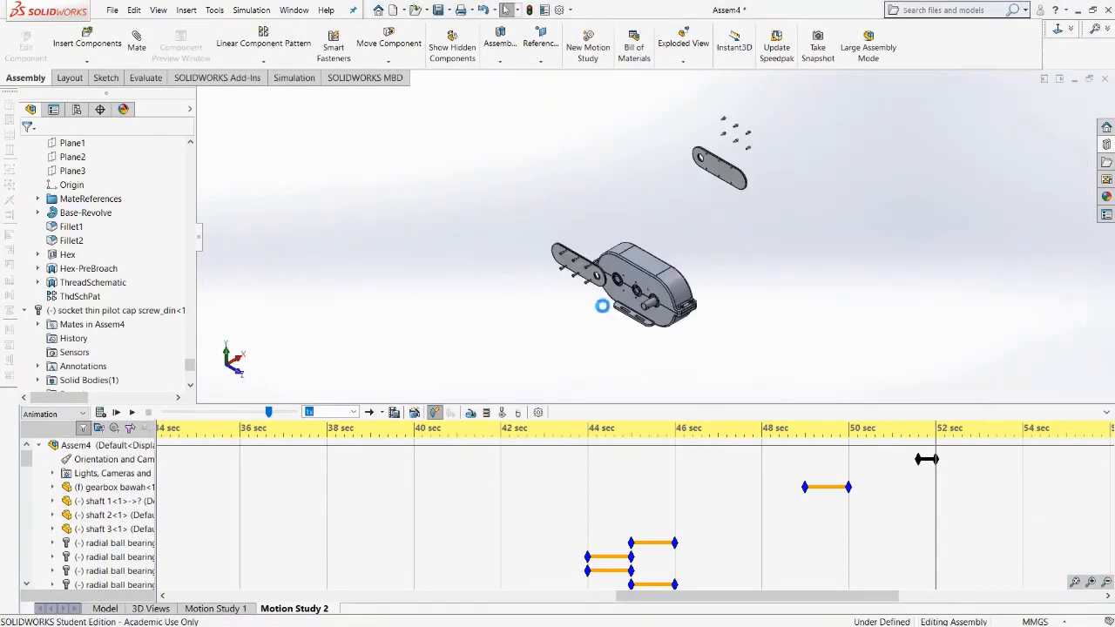
pyautogui.scroll(-8, 651, 302)
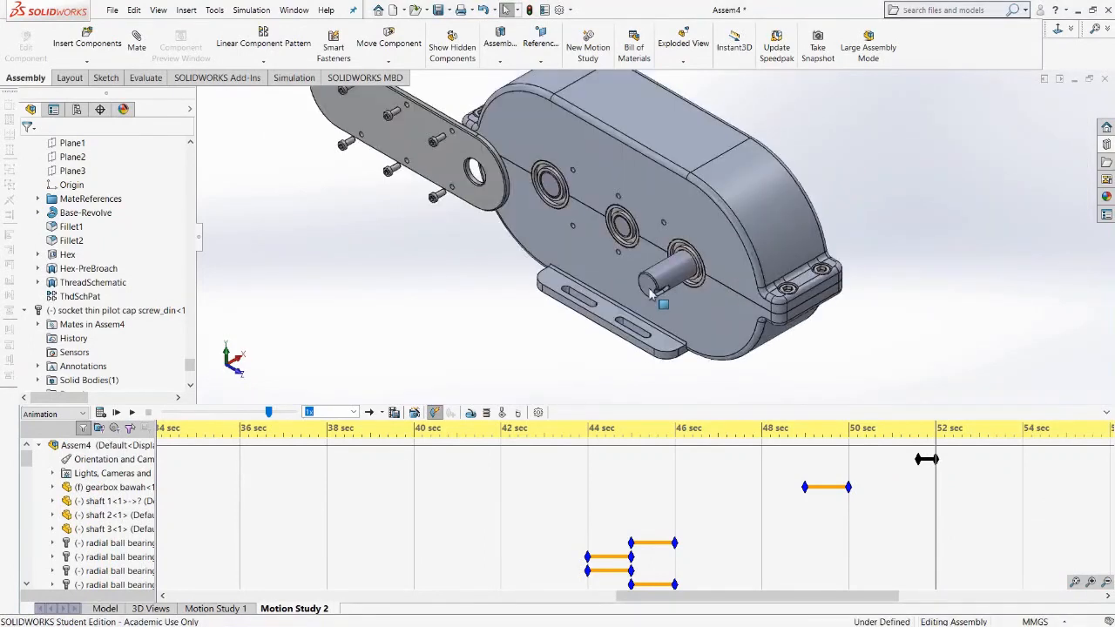
pyautogui.scroll(3, 607, 237)
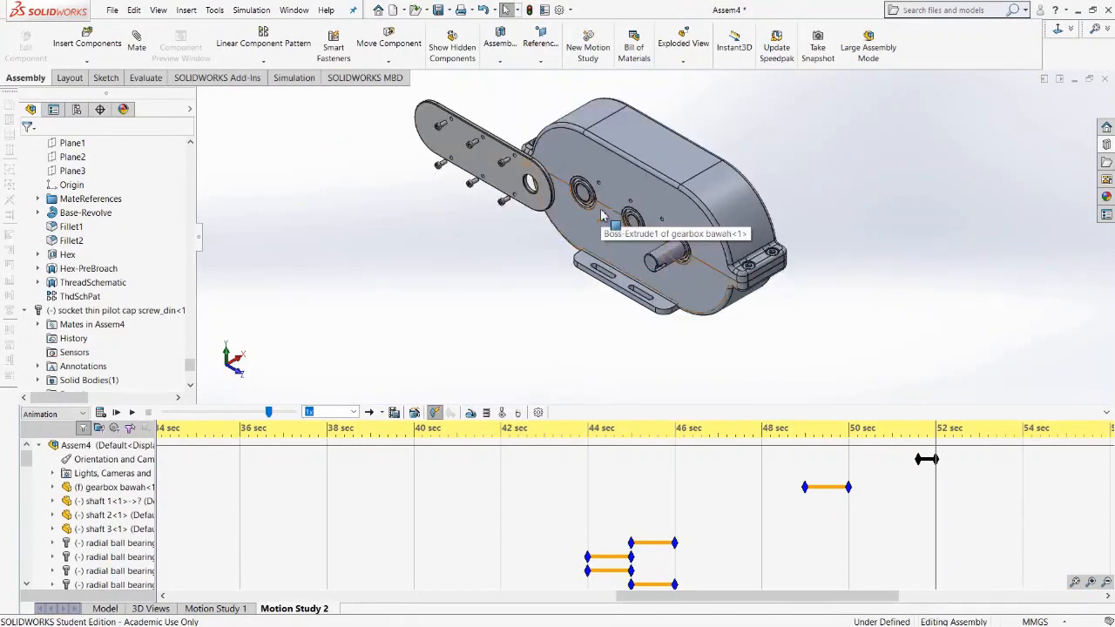
# Play the animation from 48 seconds and stop it to check the view change.
pyautogui.click(763, 457)
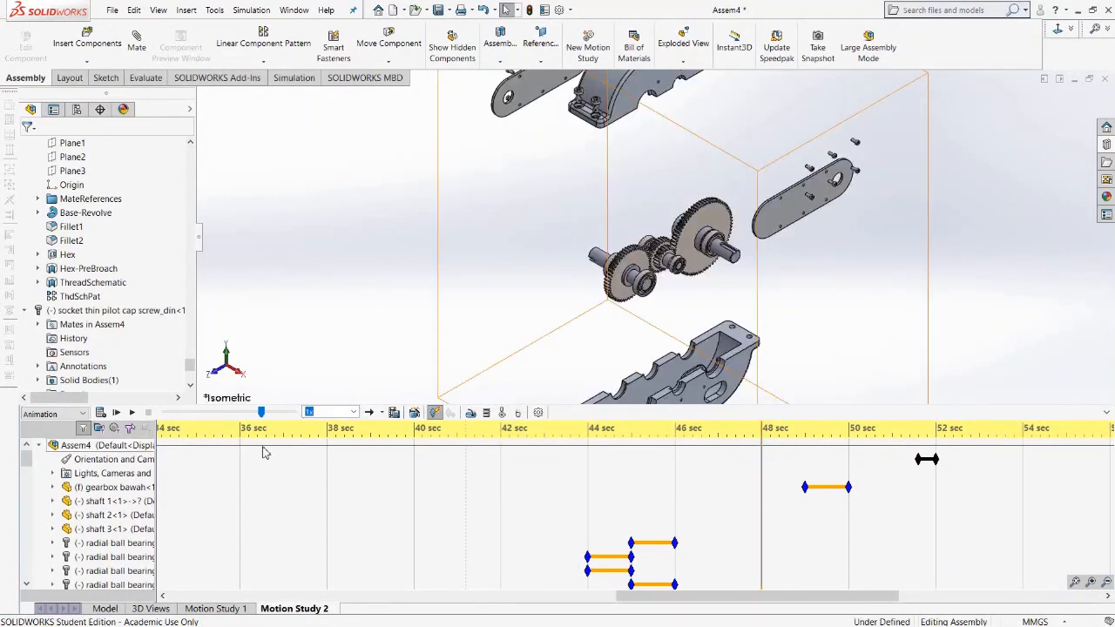
pyautogui.click(132, 415)
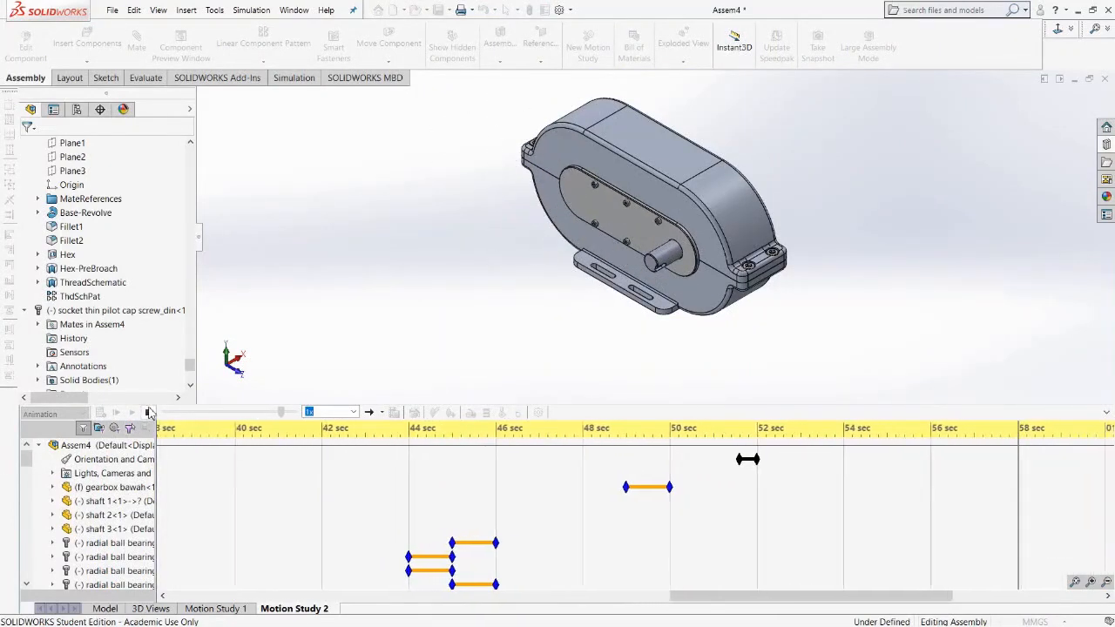
pyautogui.click(148, 412)
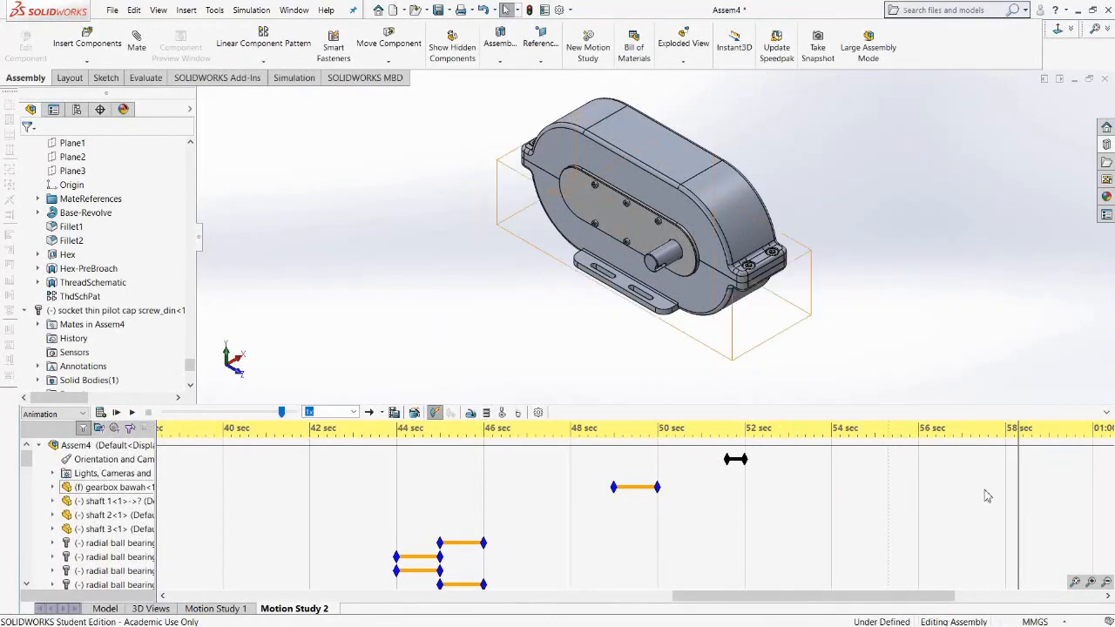
# Move the time bar to about 58 seconds and place an orientation key at about 57.6 seconds.
pyautogui.click(1007, 452)
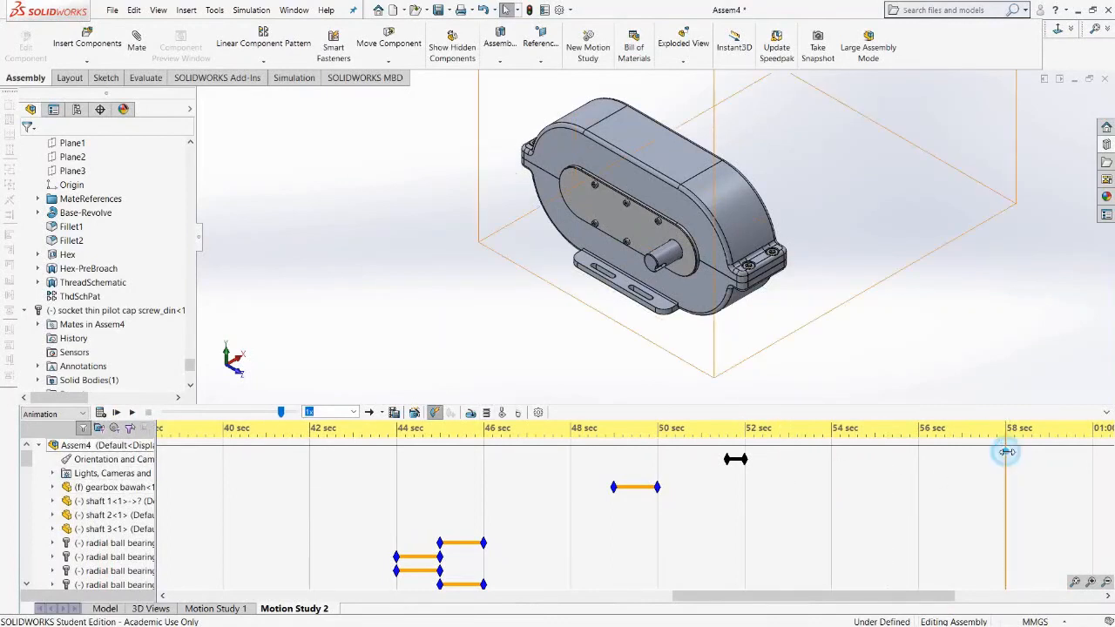
pyautogui.moveTo(1007, 453); pyautogui.dragTo(994, 453)
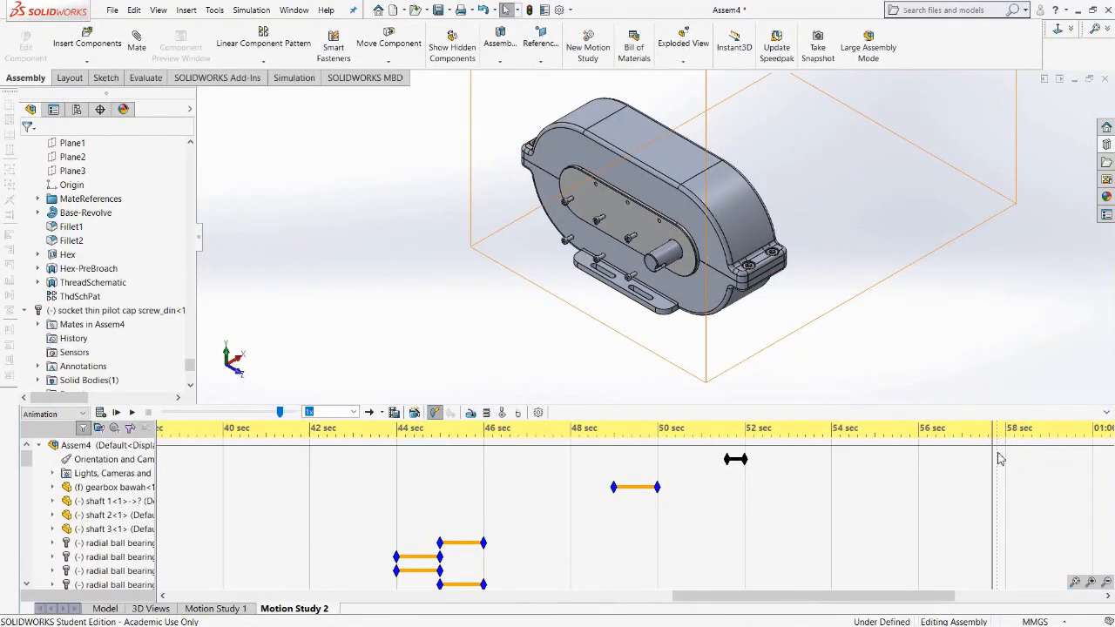
pyautogui.scroll(-8, 1000, 461)
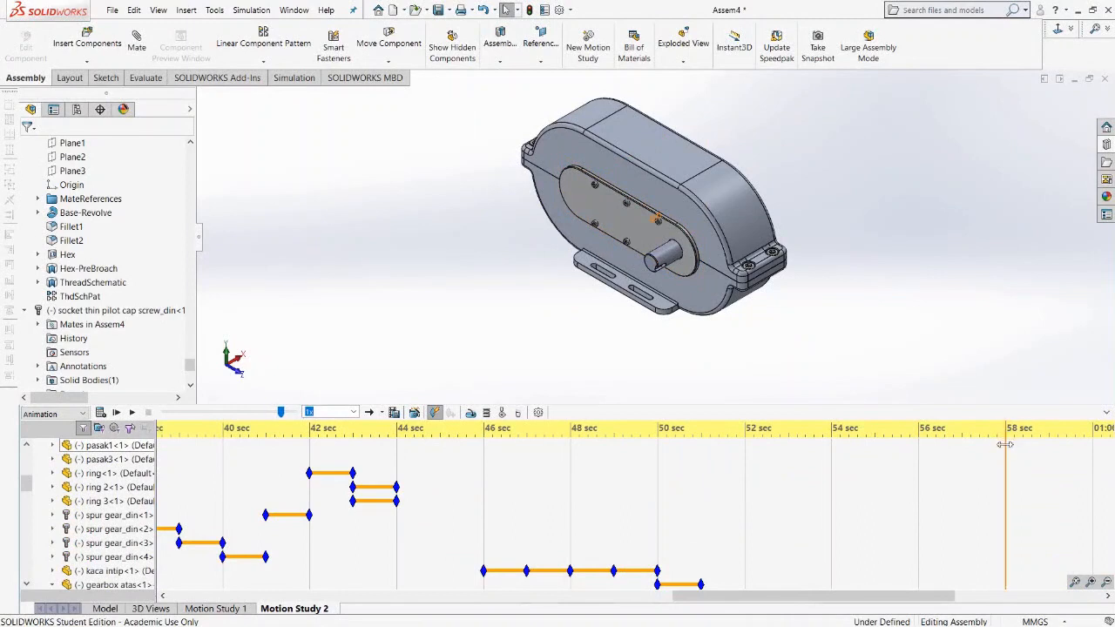
pyautogui.scroll(8, 956, 466)
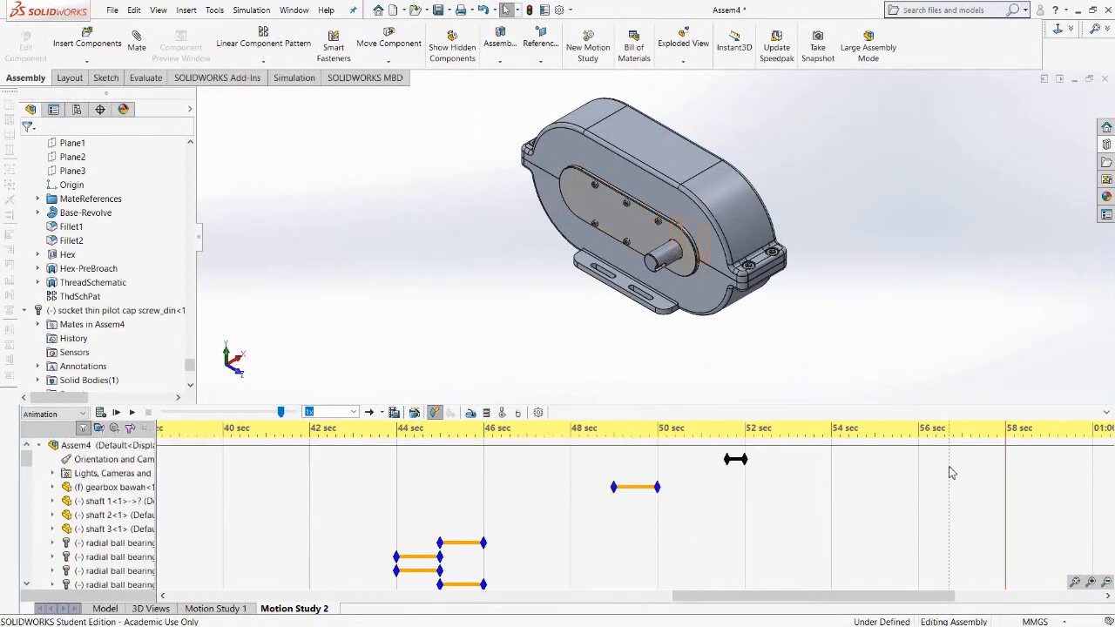
pyautogui.rightClick(988, 460)
pyautogui.click(1016, 514)
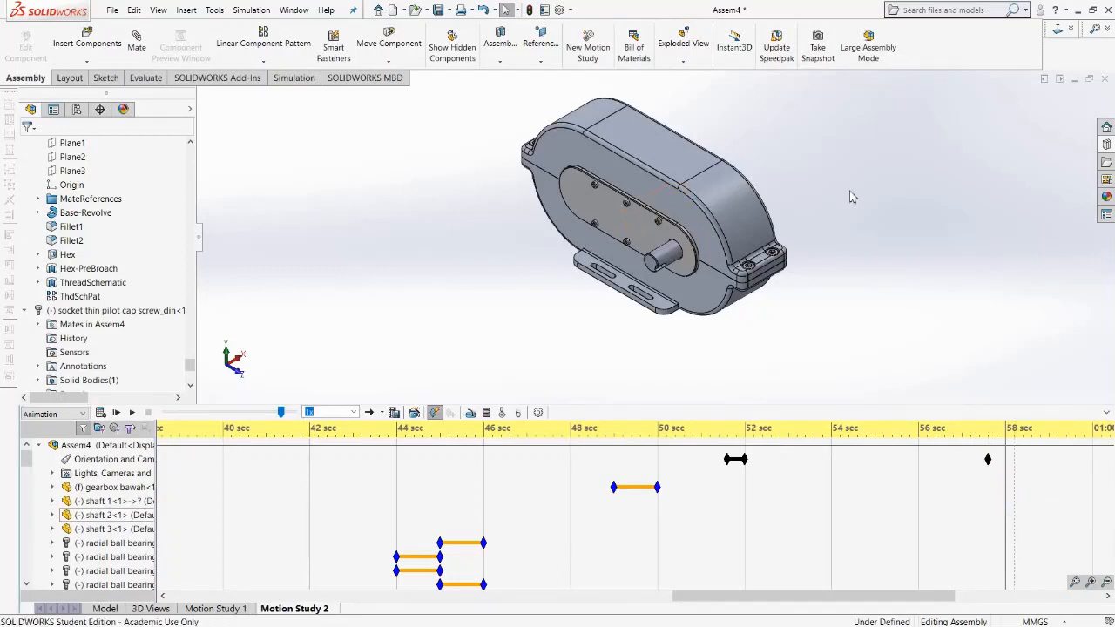
# Switch the model to a different standard view and zoom in and out to record a camera key near 58 seconds.
pyautogui.press('space')
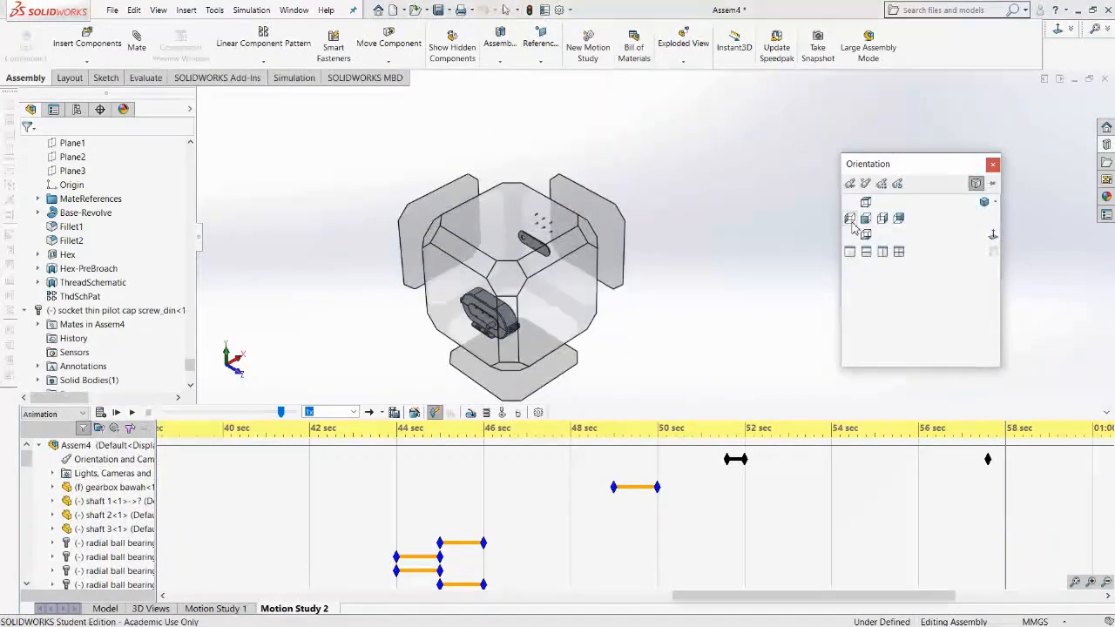
pyautogui.click(984, 204)
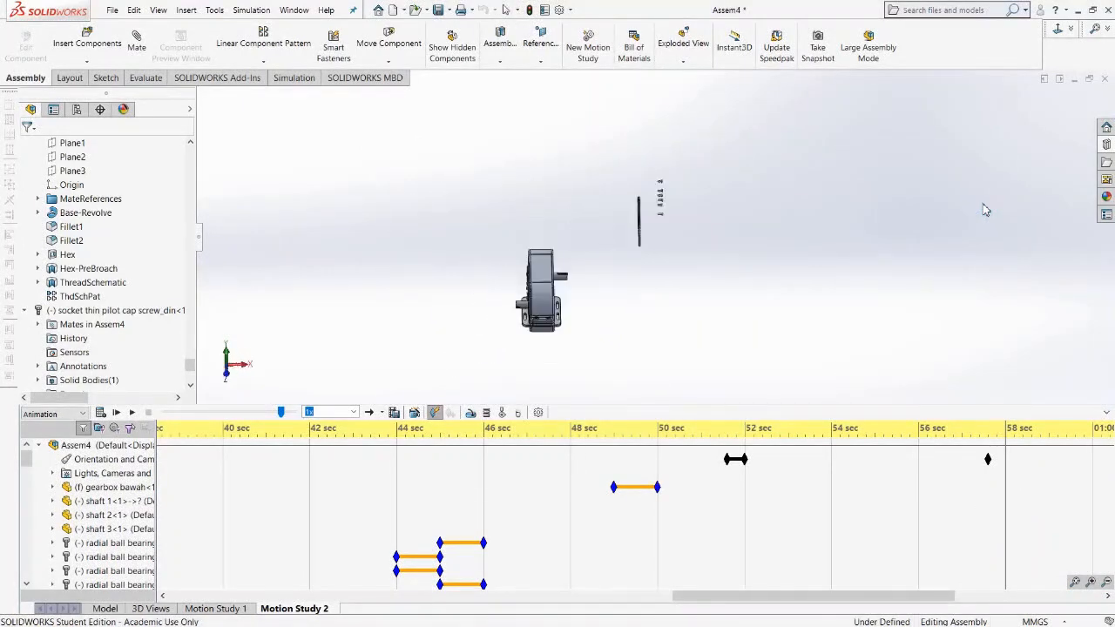
pyautogui.scroll(-2, 663, 268)
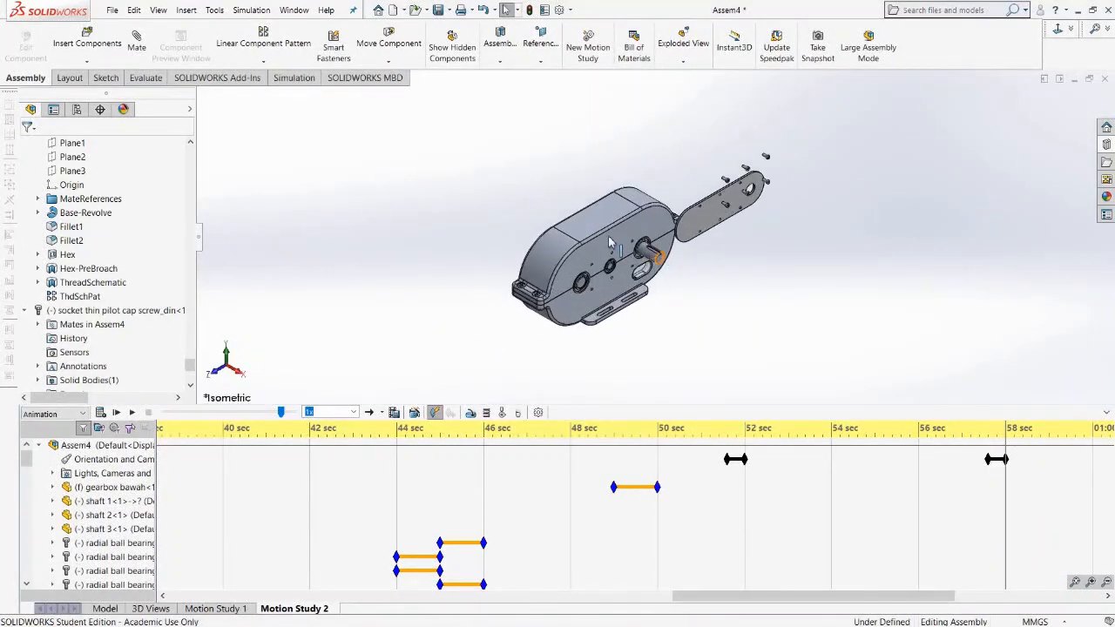
pyautogui.scroll(-3, 614, 247)
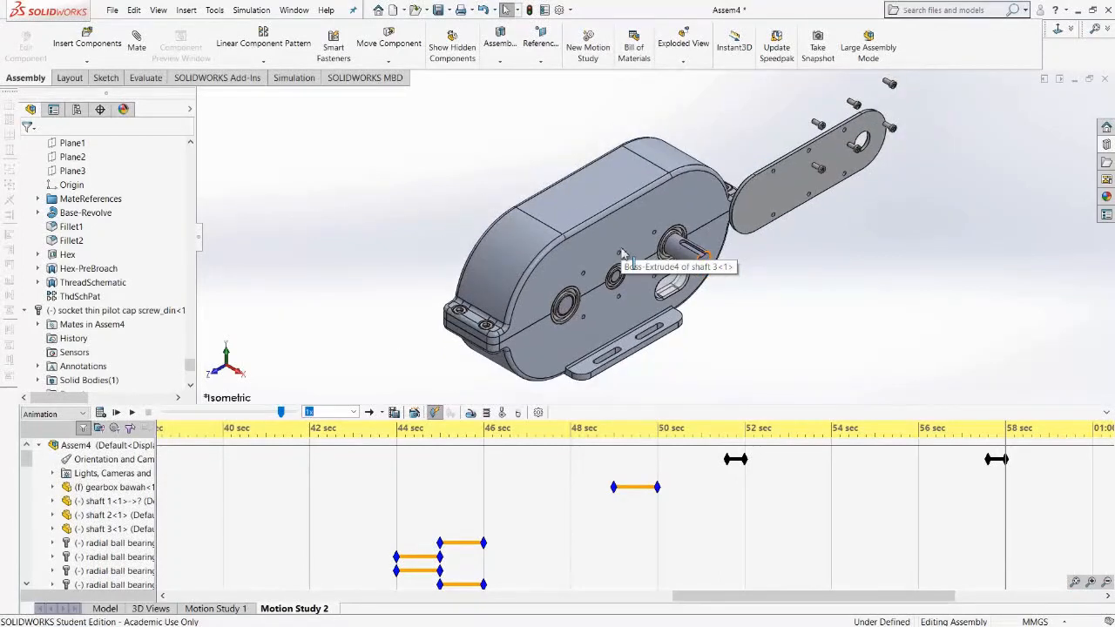
pyautogui.scroll(-2, 622, 254)
pyautogui.scroll(2, 607, 277)
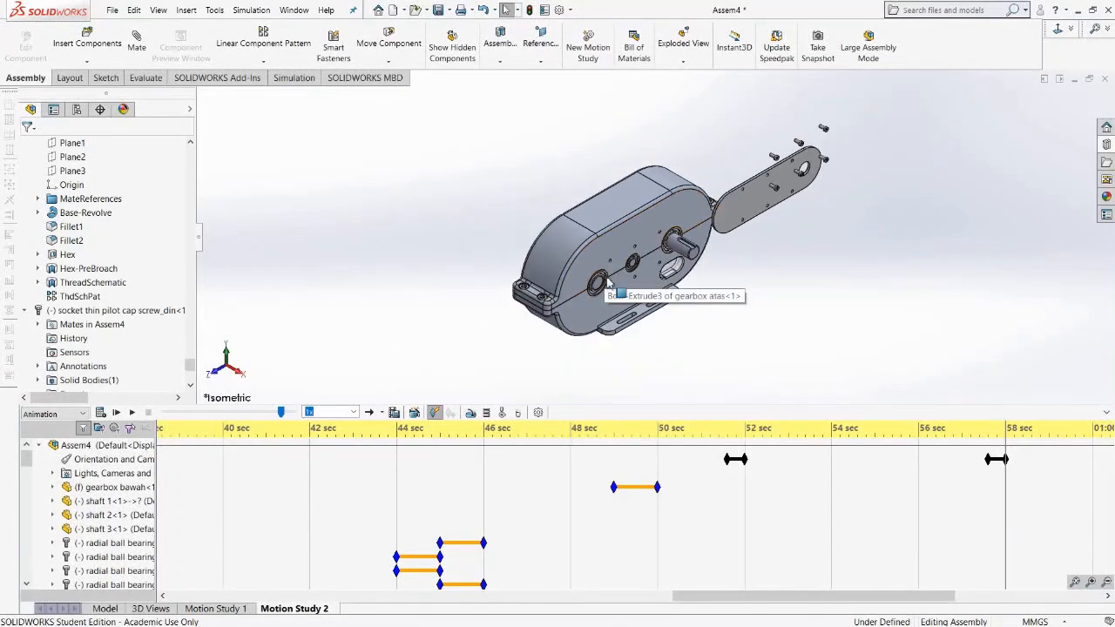
pyautogui.scroll(-1, 640, 252)
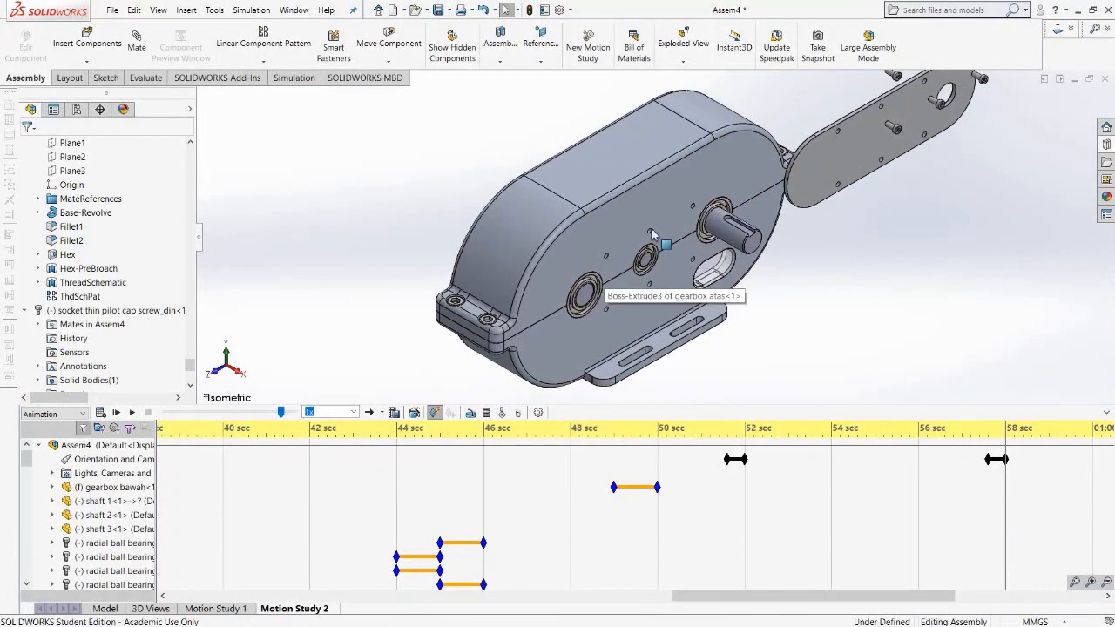
pyautogui.scroll(2, 653, 233)
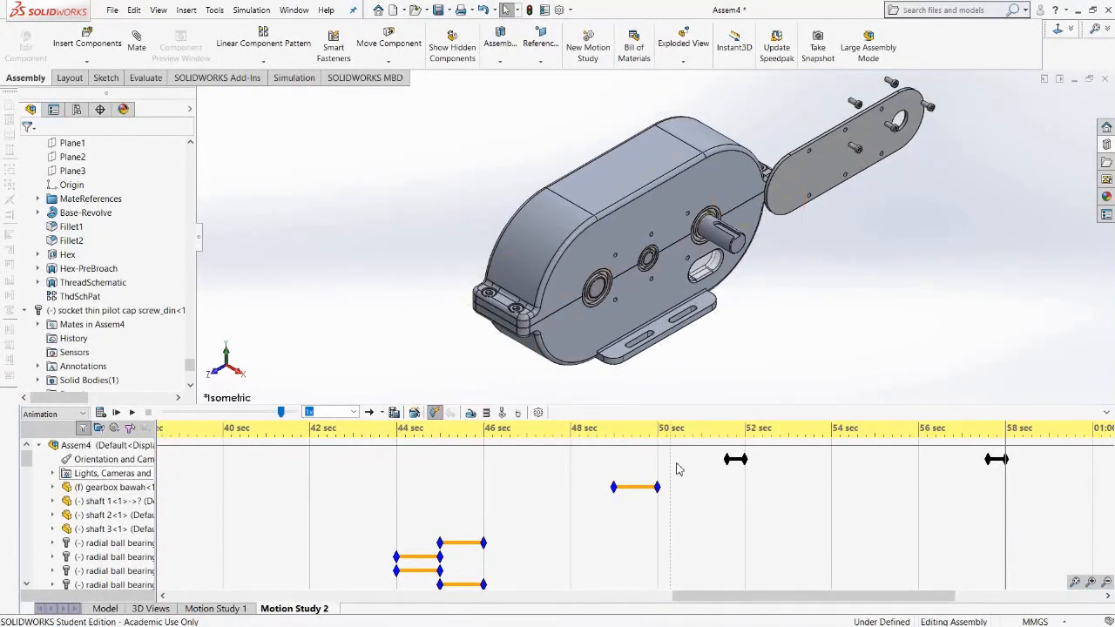
# Play the full animation and disable view key creation on the Orientation and Camera Views row.
pyautogui.click(133, 413)
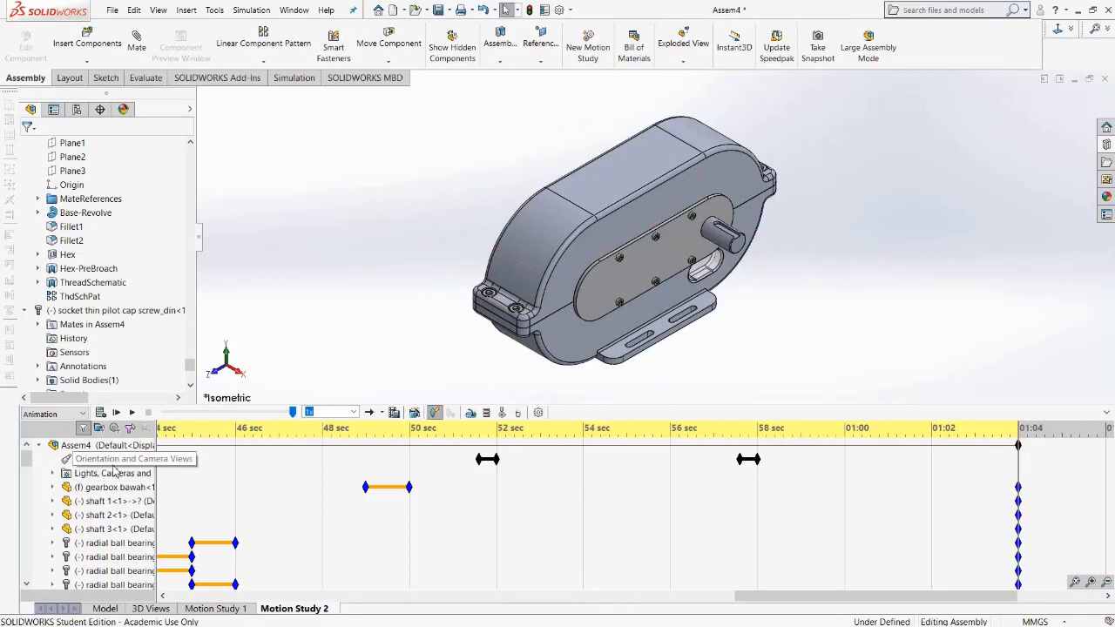
pyautogui.rightClick(115, 461)
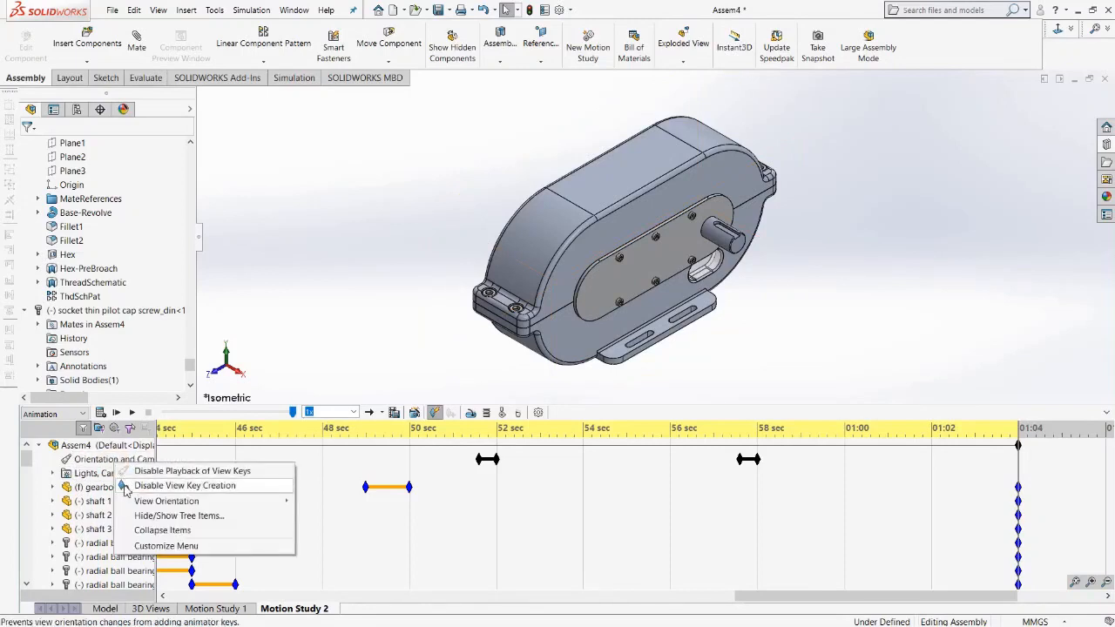
pyautogui.click(126, 488)
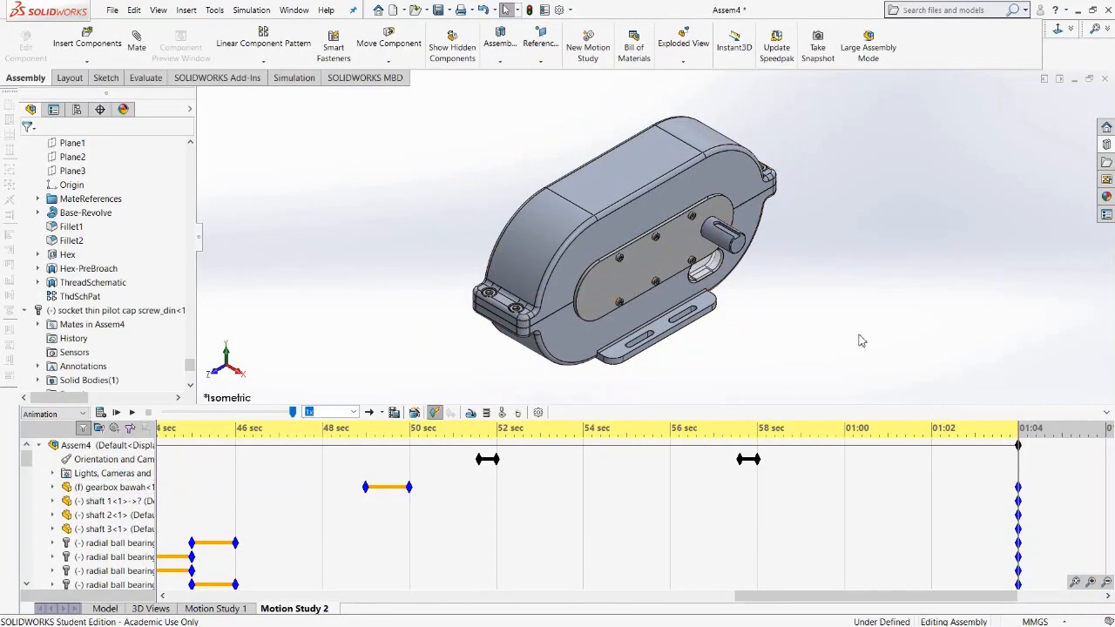
# Save the animation as the AVI file Assem4a with an 8:5 custom aspect ratio, accepting the Intel IYUV codec compression.
pyautogui.click(394, 413)
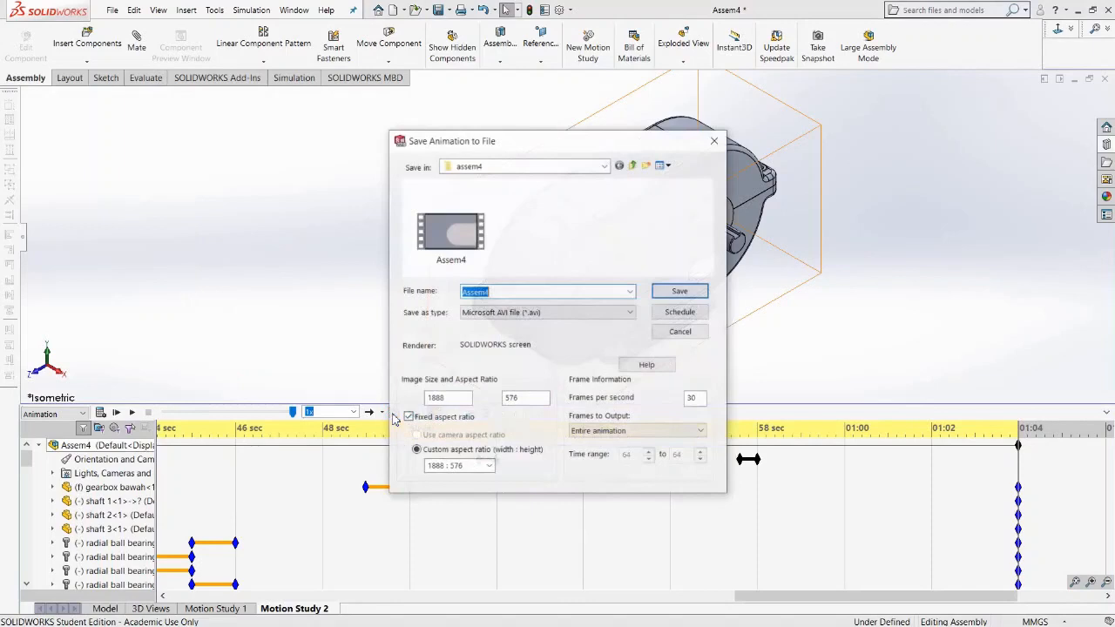
pyautogui.click(498, 292)
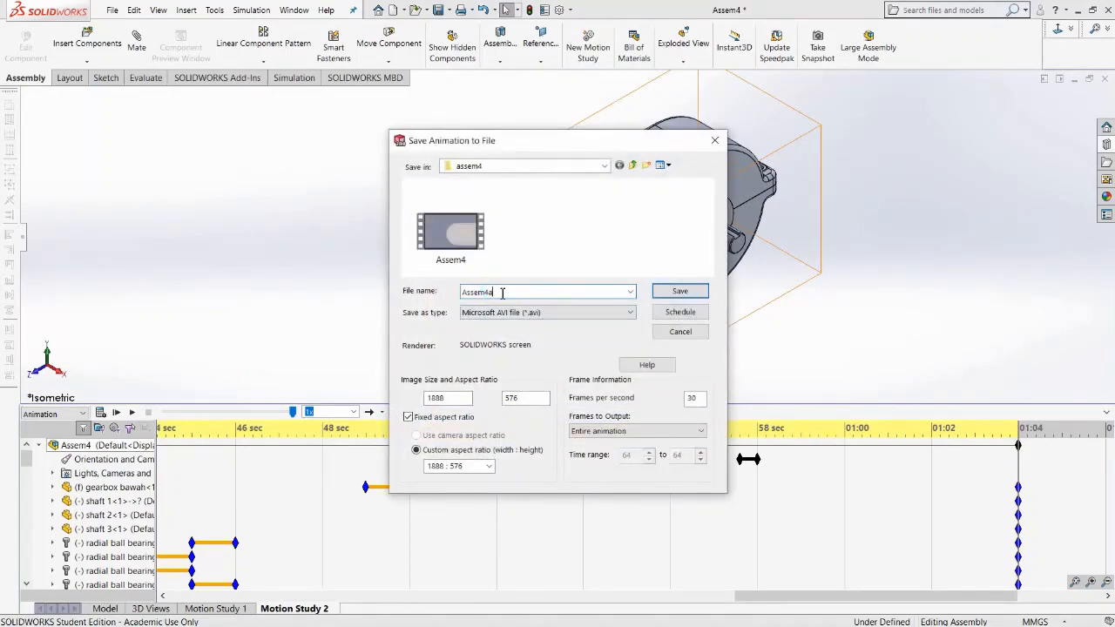
pyautogui.click(489, 466)
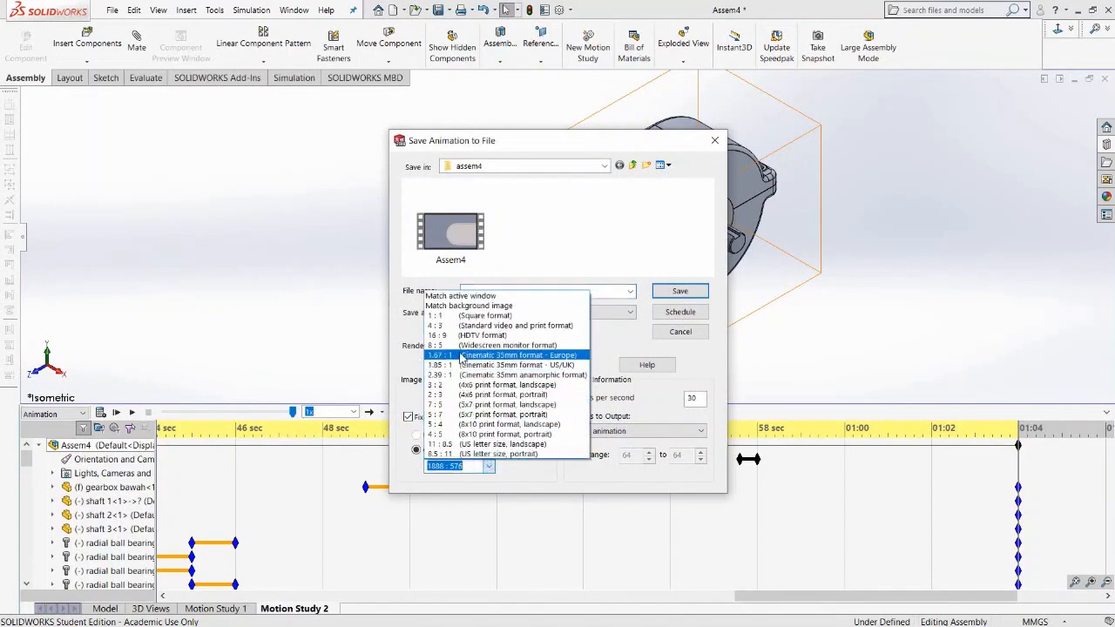
pyautogui.click(464, 346)
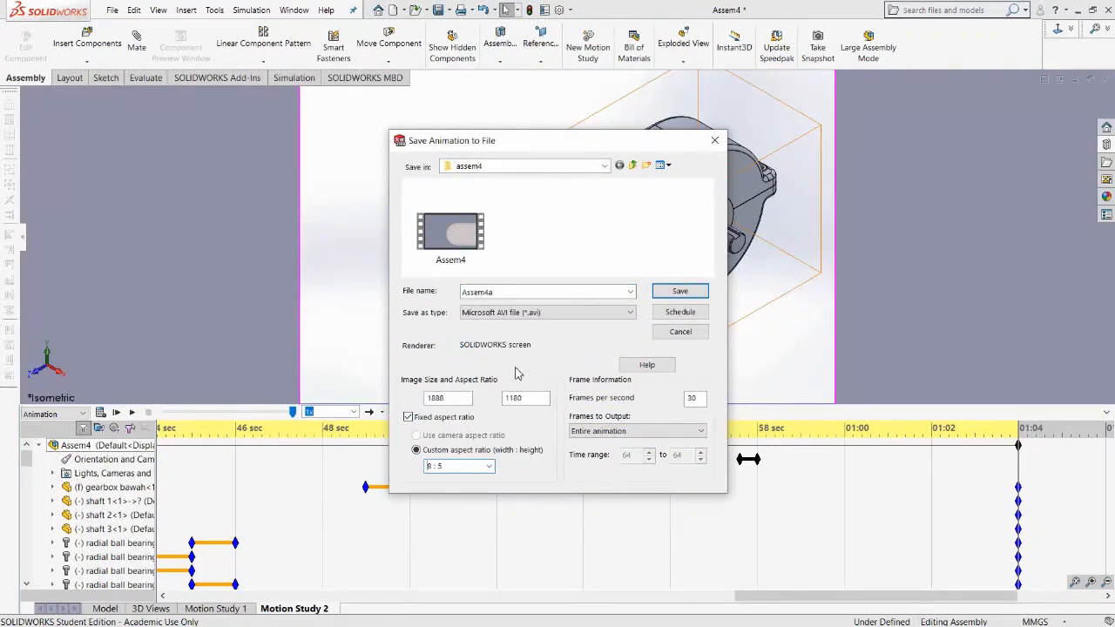
pyautogui.click(678, 292)
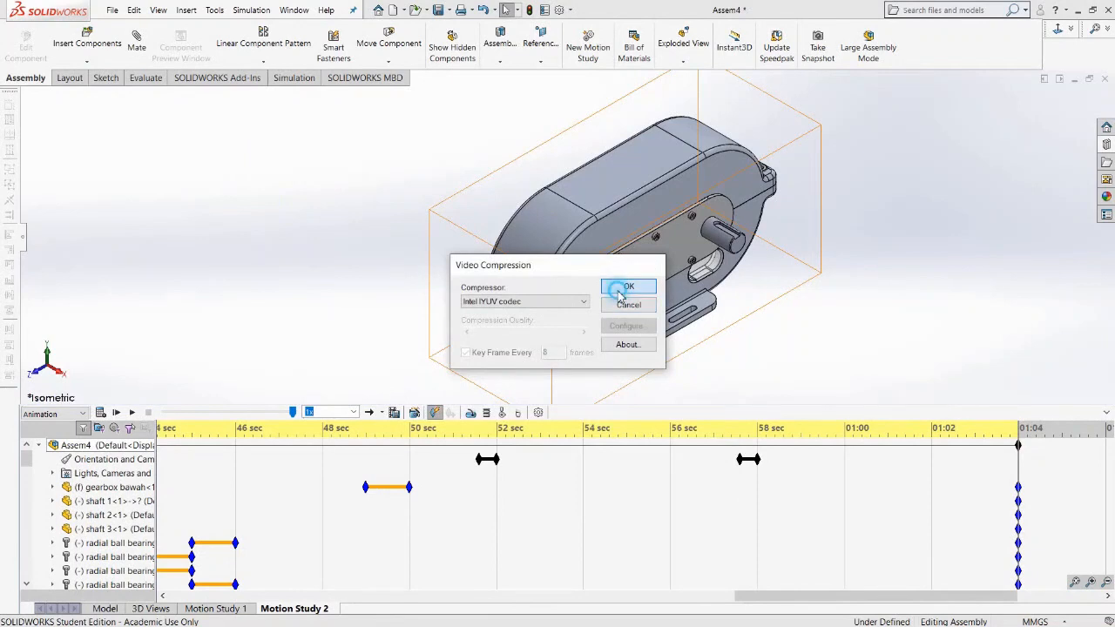
pyautogui.click(620, 290)
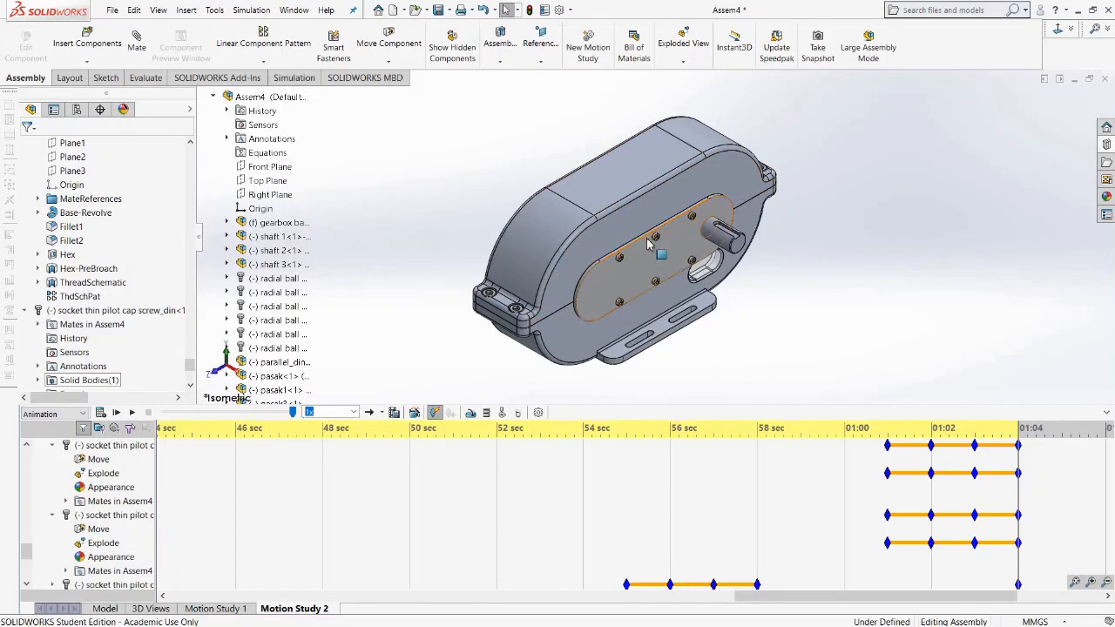
# Open the saved Assem4a AVI video from the assem4 project folder in File Explorer.
pyautogui.press('super')
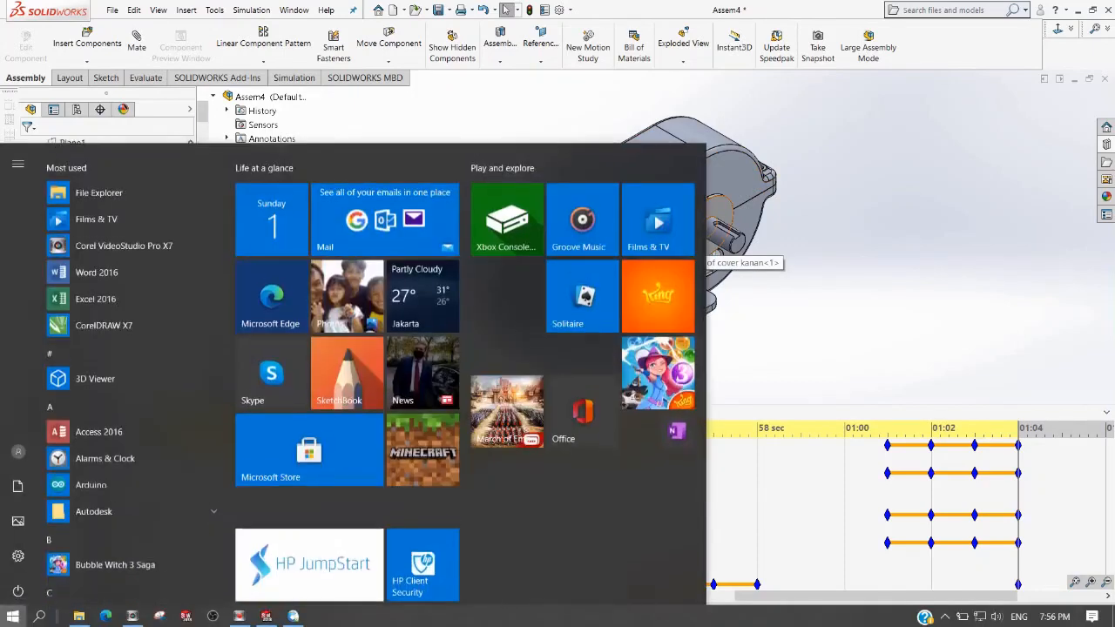
pyautogui.click(78, 616)
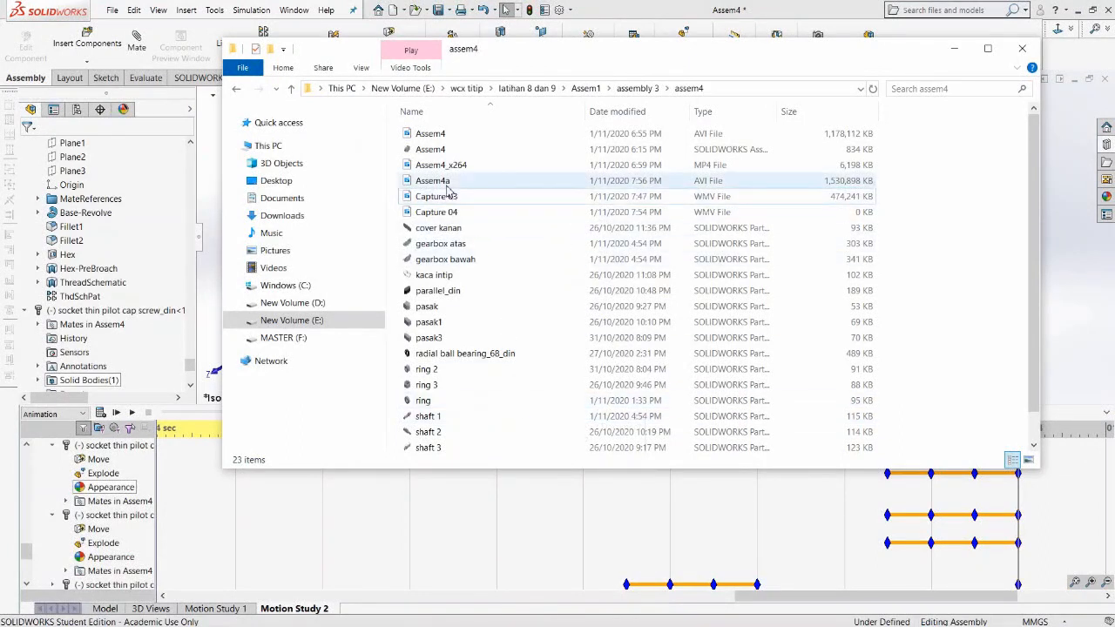
pyautogui.doubleClick(443, 182)
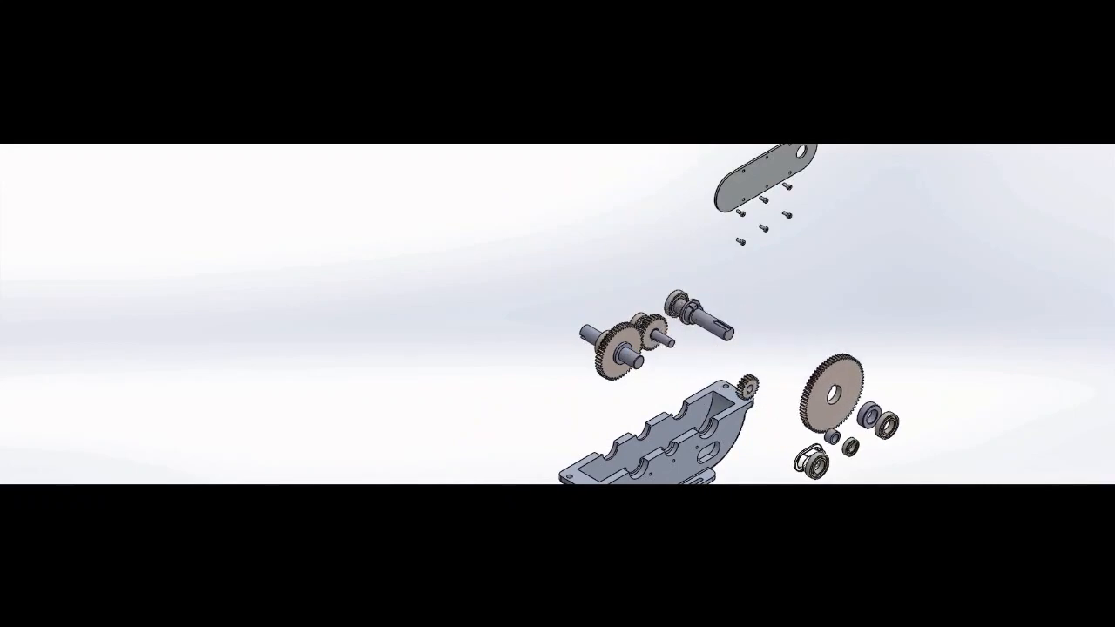
# Skip through the Assem4a video playback to review the recorded animation, then close the video player.
pyautogui.moveTo(341, 271)
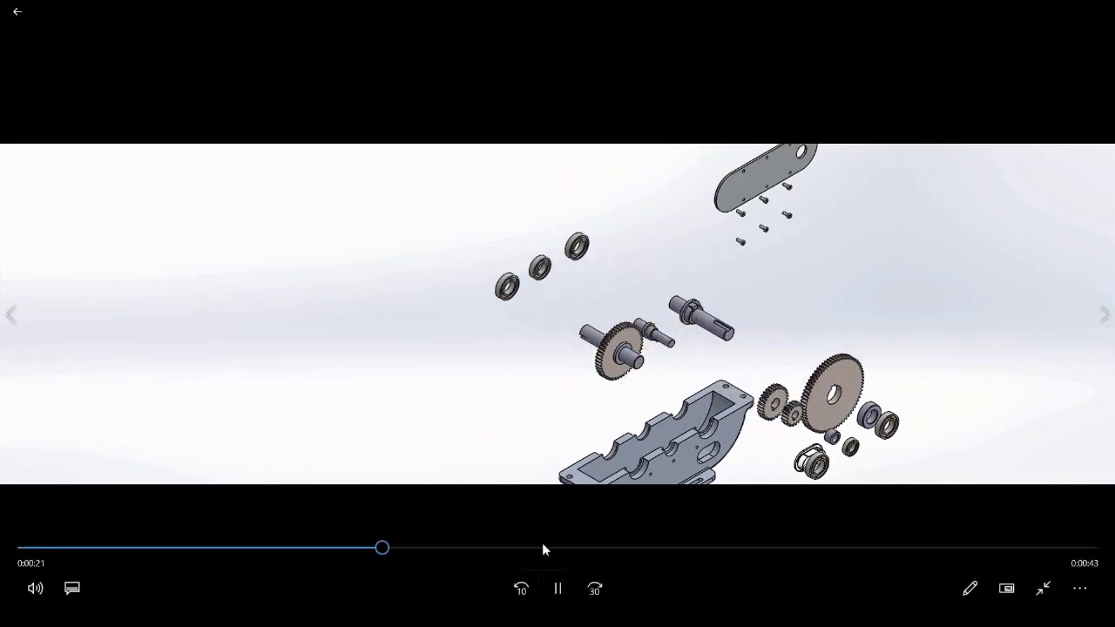
pyautogui.click(543, 547)
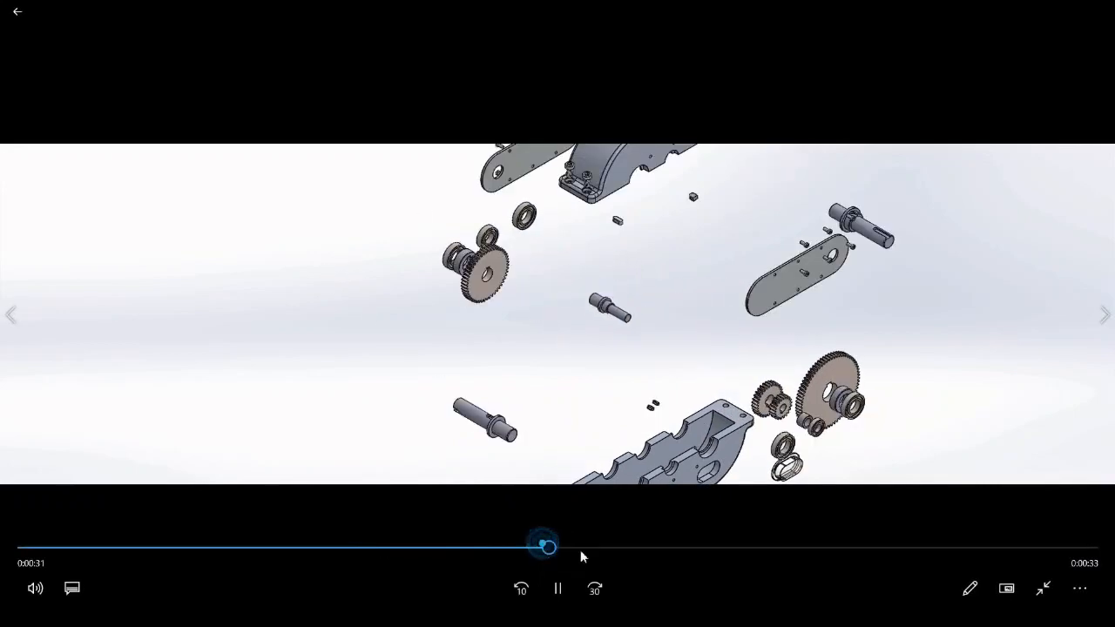
pyautogui.click(646, 547)
pyautogui.click(799, 548)
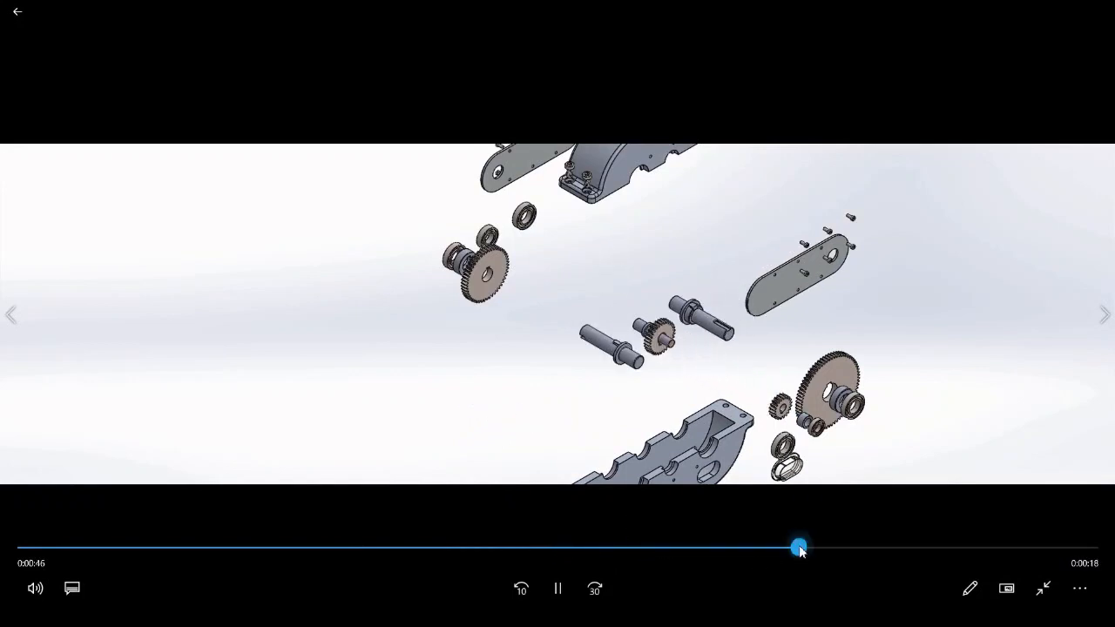
pyautogui.click(944, 548)
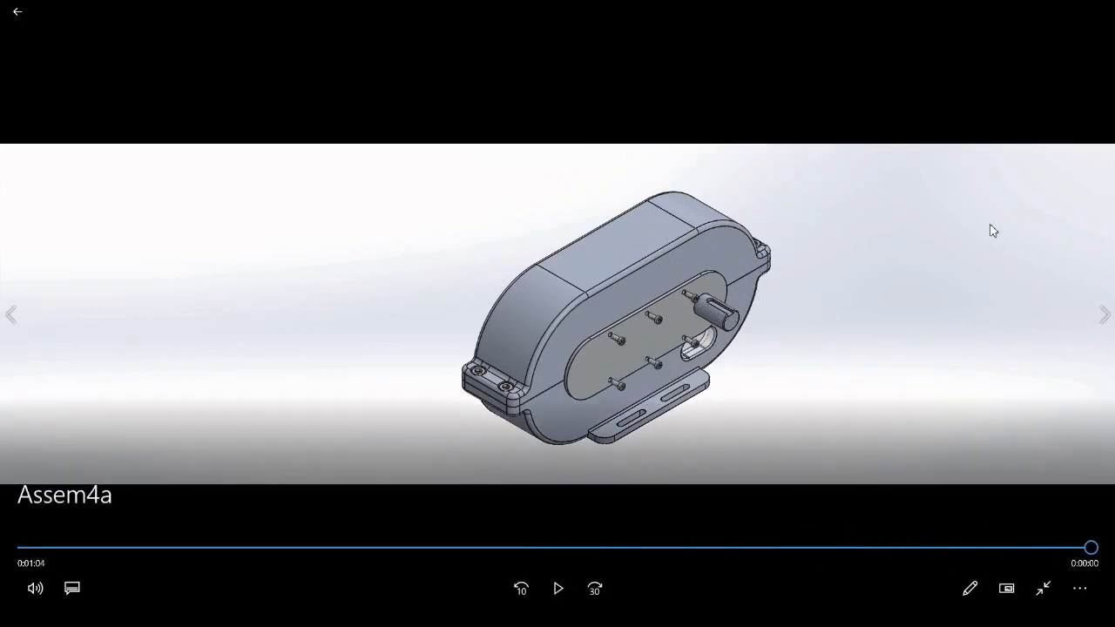
pyautogui.click(972, 241)
pyautogui.doubleClick(1066, 50)
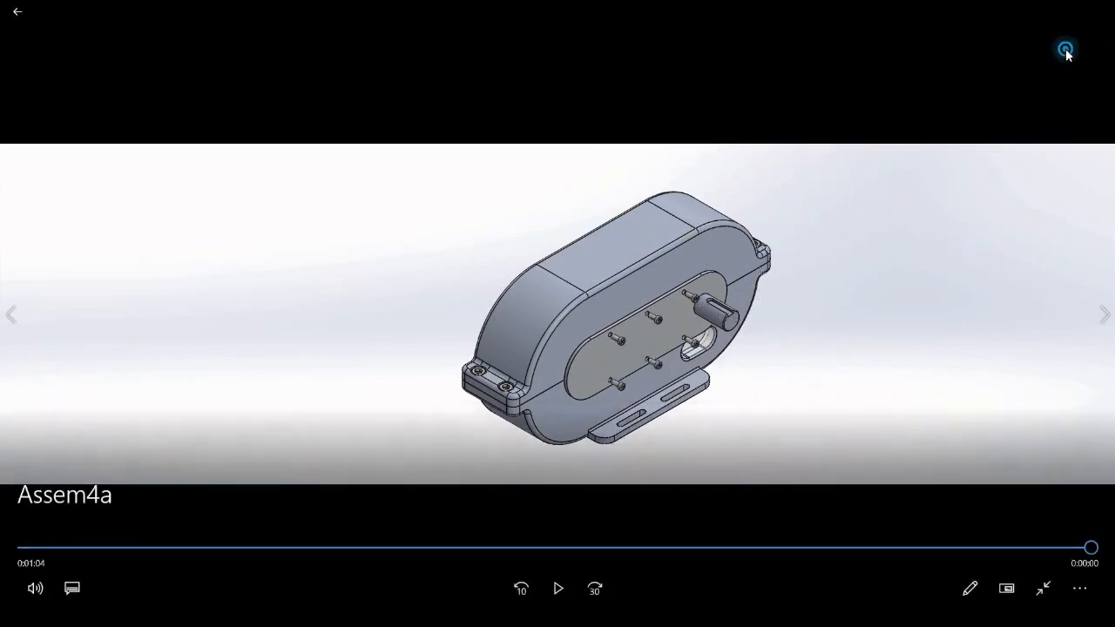
pyautogui.click(1100, 12)
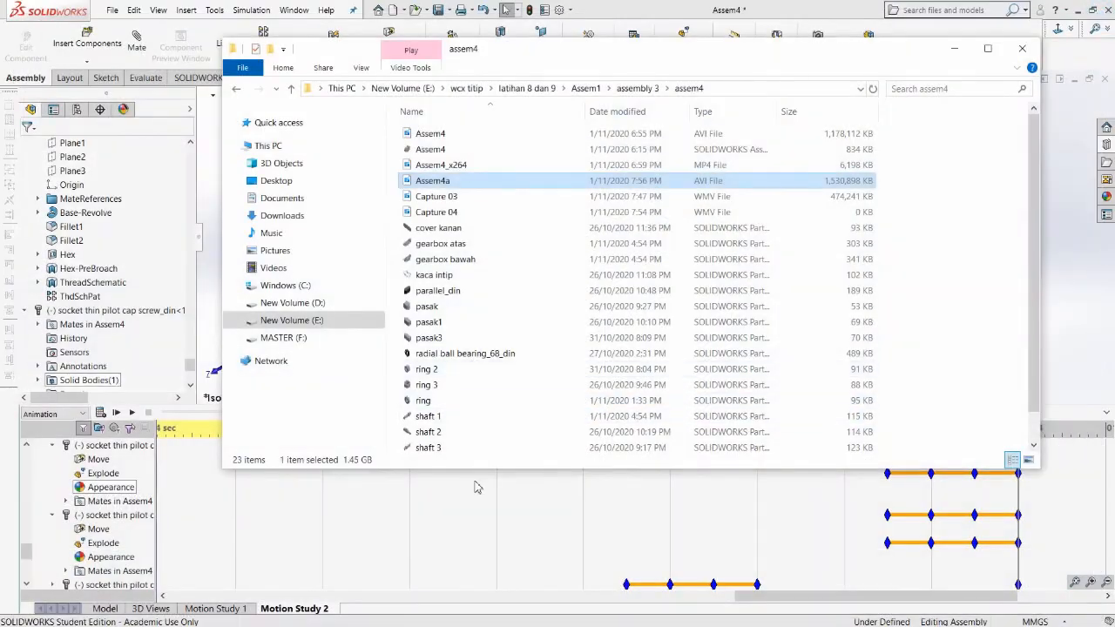
# Return to the motion study and move the time bar to just before the end of the animation.
pyautogui.click(450, 502)
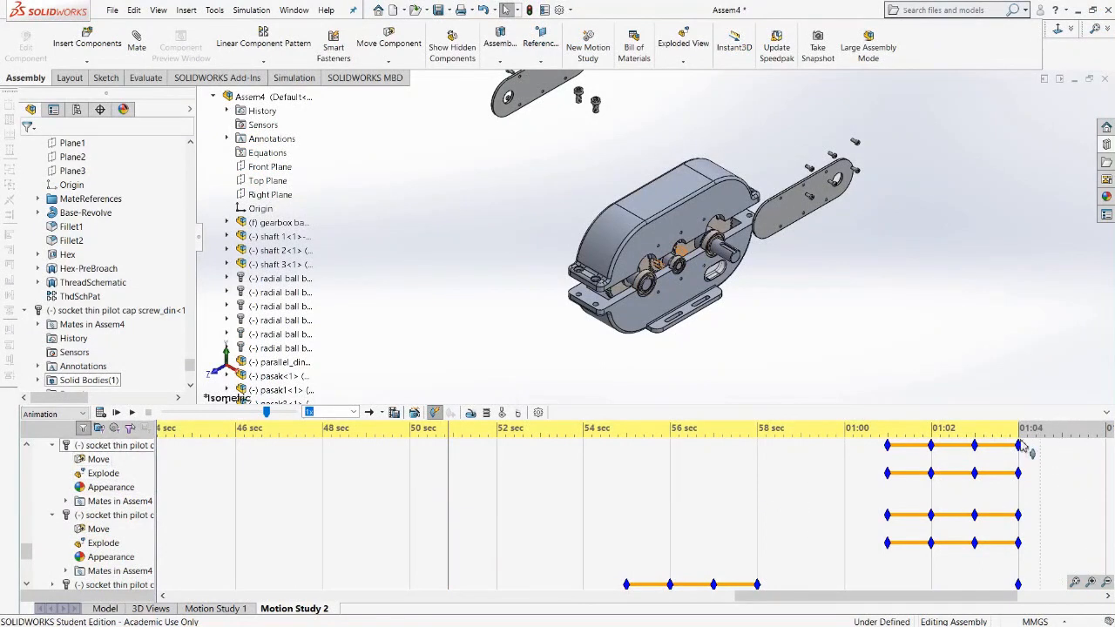
pyautogui.click(1027, 448)
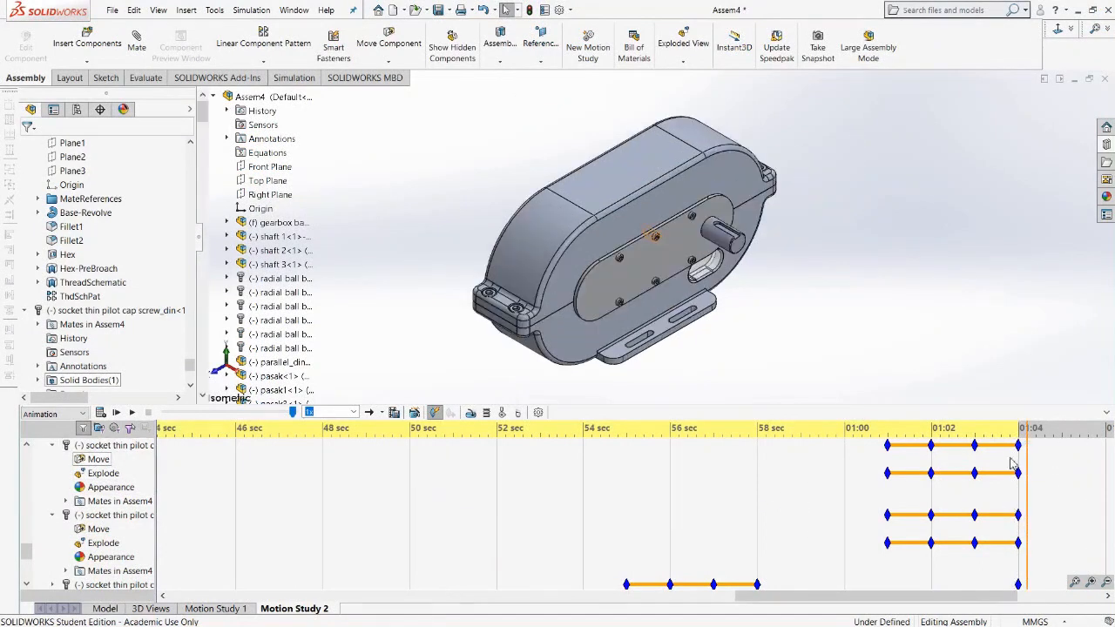
pyautogui.click(996, 459)
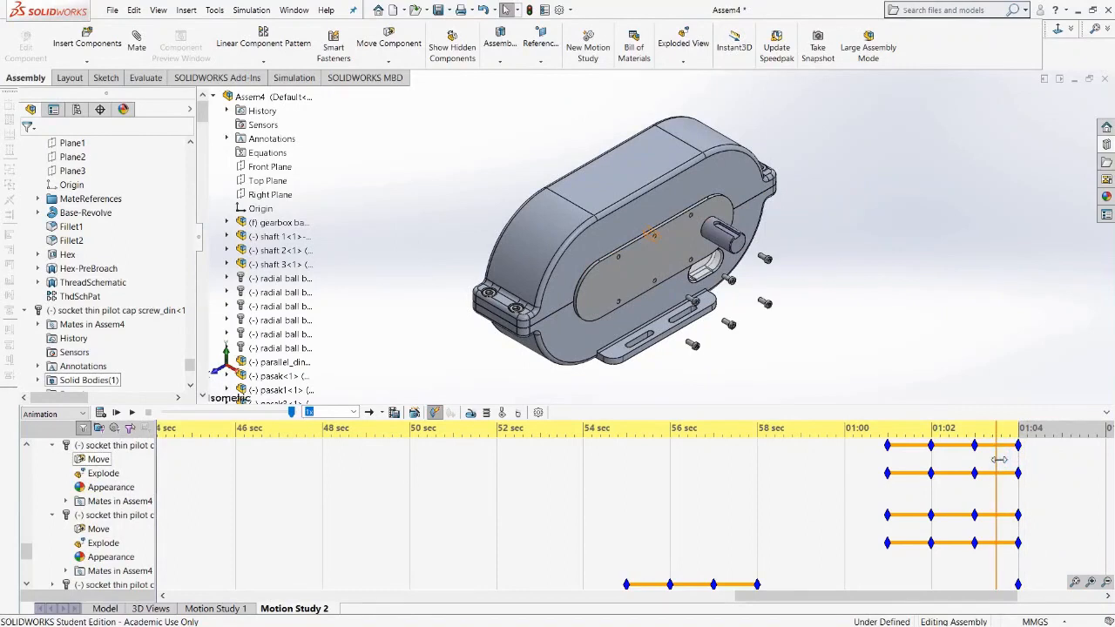